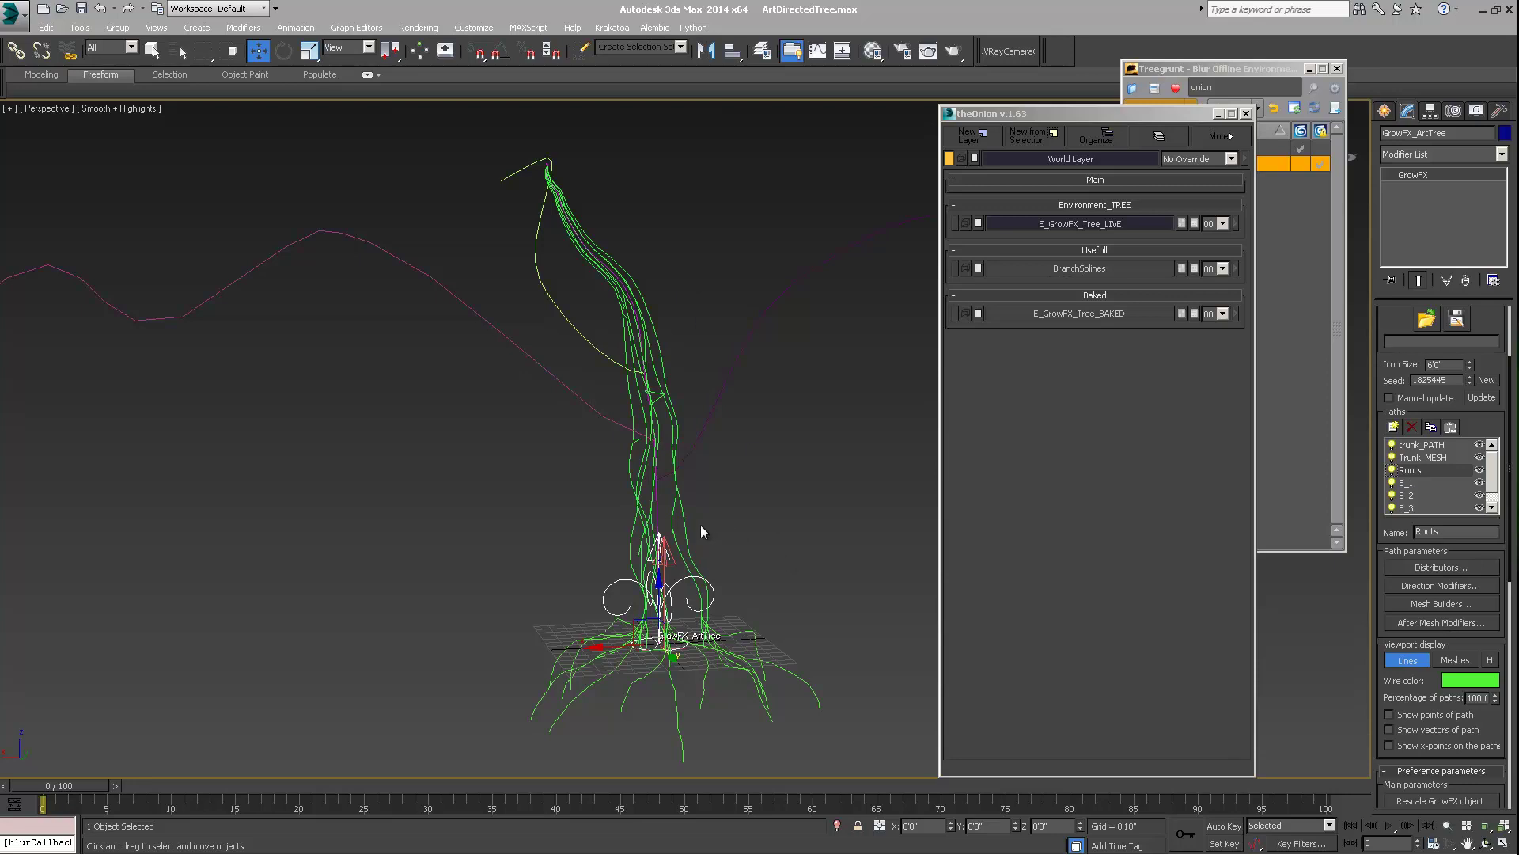
Orbit the Perspective view around the live GrowFX tree to a ground-level side view
mouse_move(700, 524)
alt+middle_down()
mouse_move(642, 533)
mouse_move(714, 524)
alt+middle_up()
alt+middle_drag(648, 432, 660, 501)
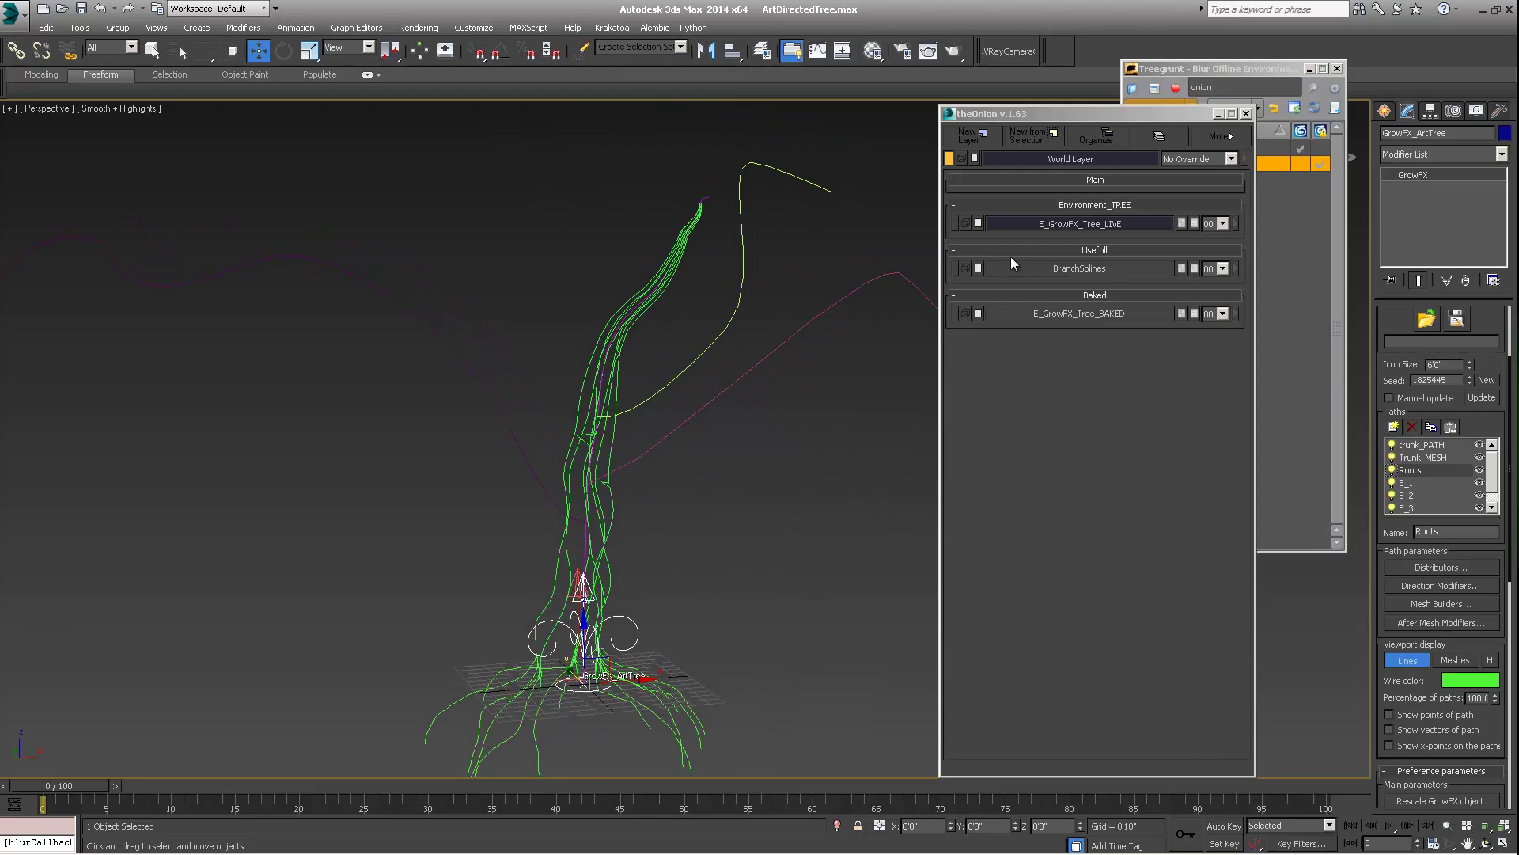
Hide E_GrowFX_Tree_LIVE, show E_GrowFX_Tree_BAKED, and orbit around the blue baked tree
click(1114, 226)
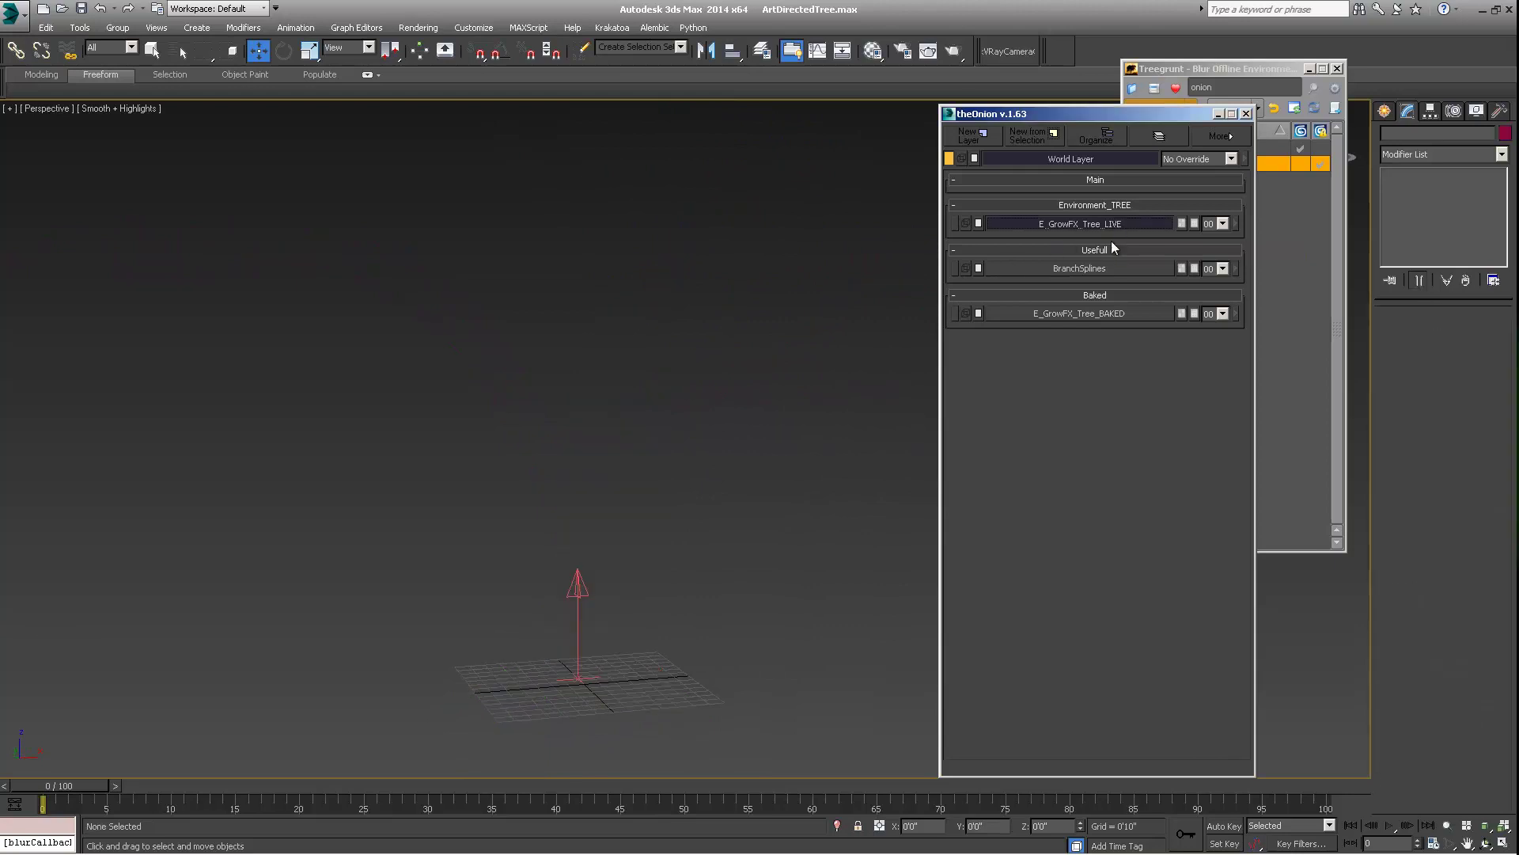
click(1108, 317)
alt+middle_drag(682, 514, 679, 470)
alt+middle_drag(679, 470, 457, 527)
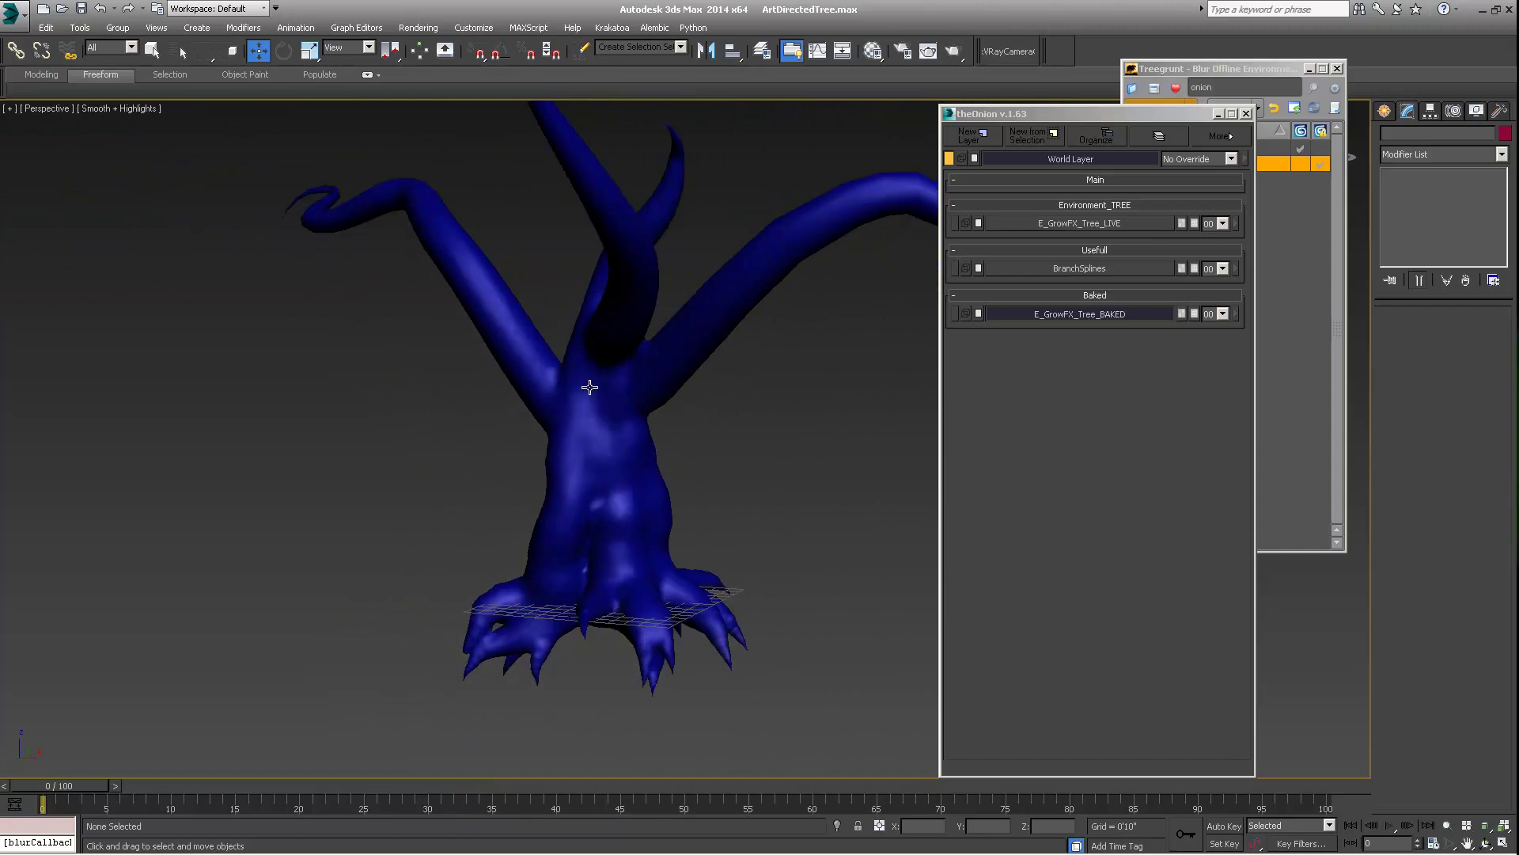
middle_drag(624, 588, 566, 544)
scroll(565, 571, down, 3)
scroll(489, 547, up, 3)
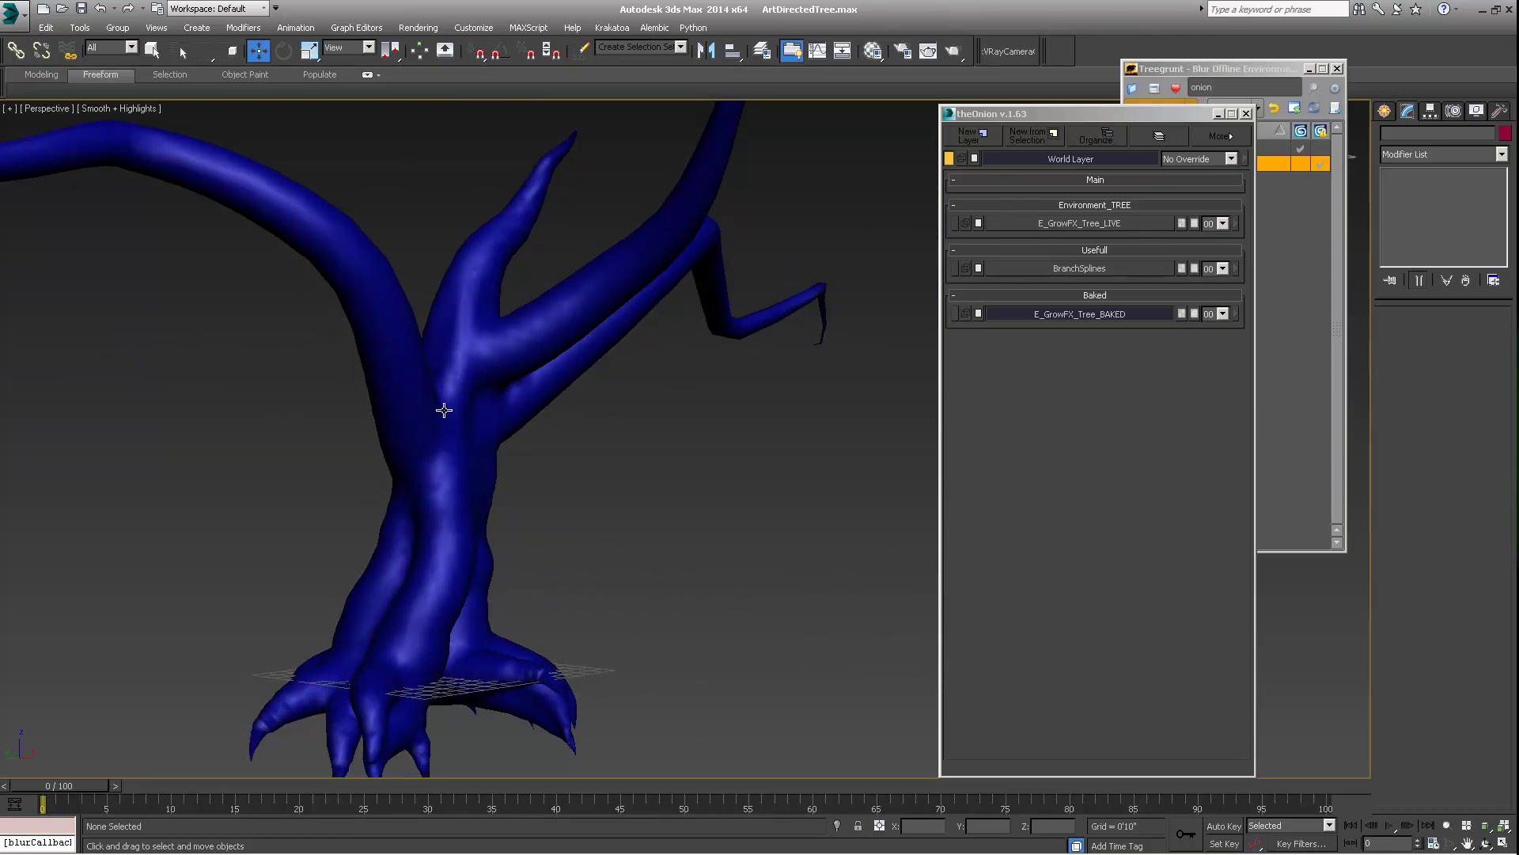
middle_drag(434, 430, 677, 532)
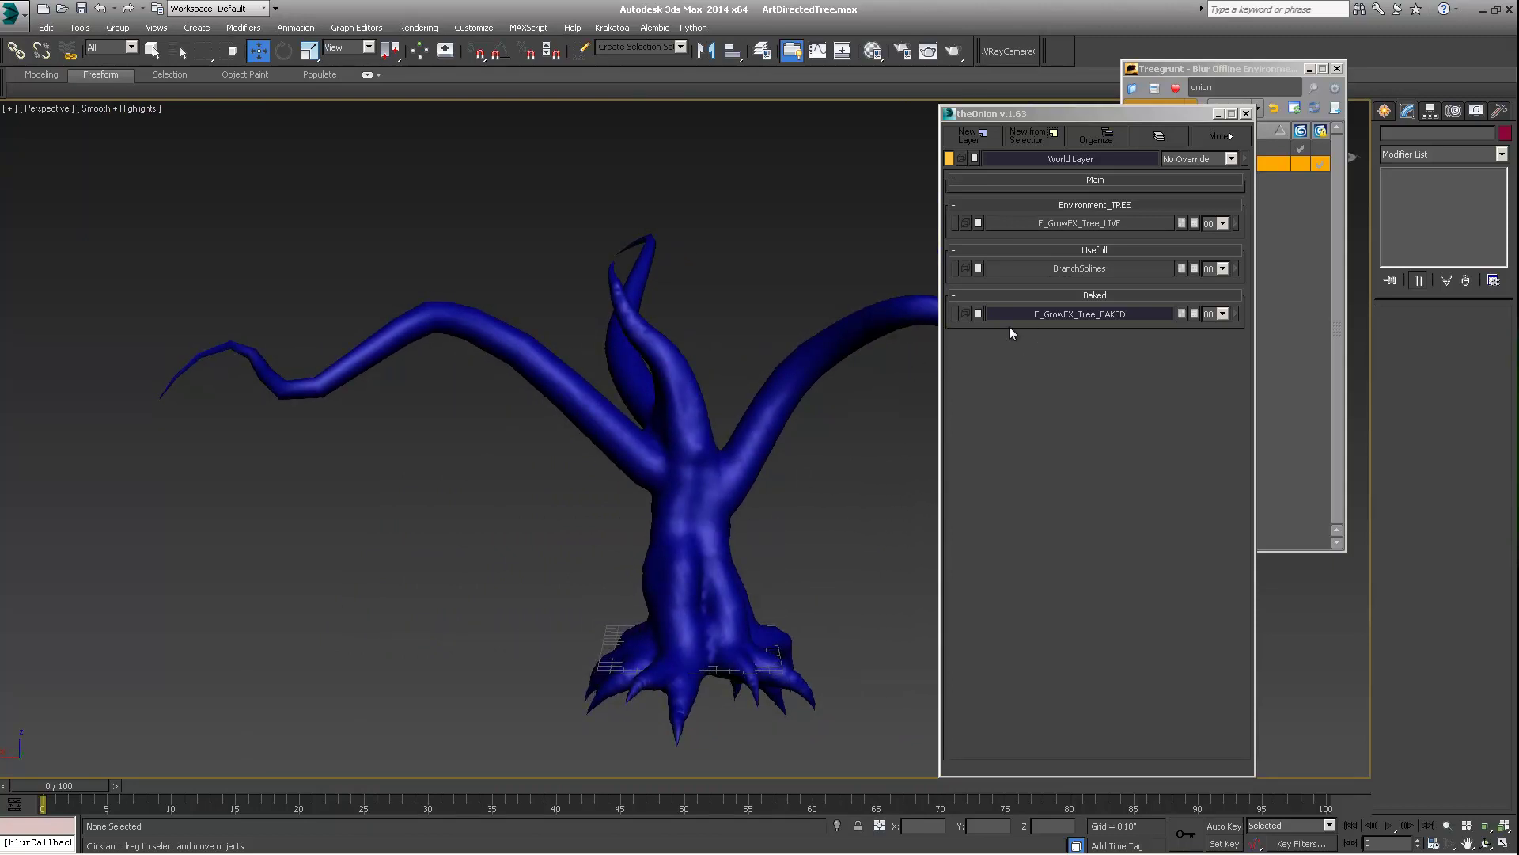
Hide the BAKED layer and bring back the E_GrowFX_Tree_LIVE layer
click(1095, 314)
click(1100, 224)
middle_drag(604, 475, 551, 432)
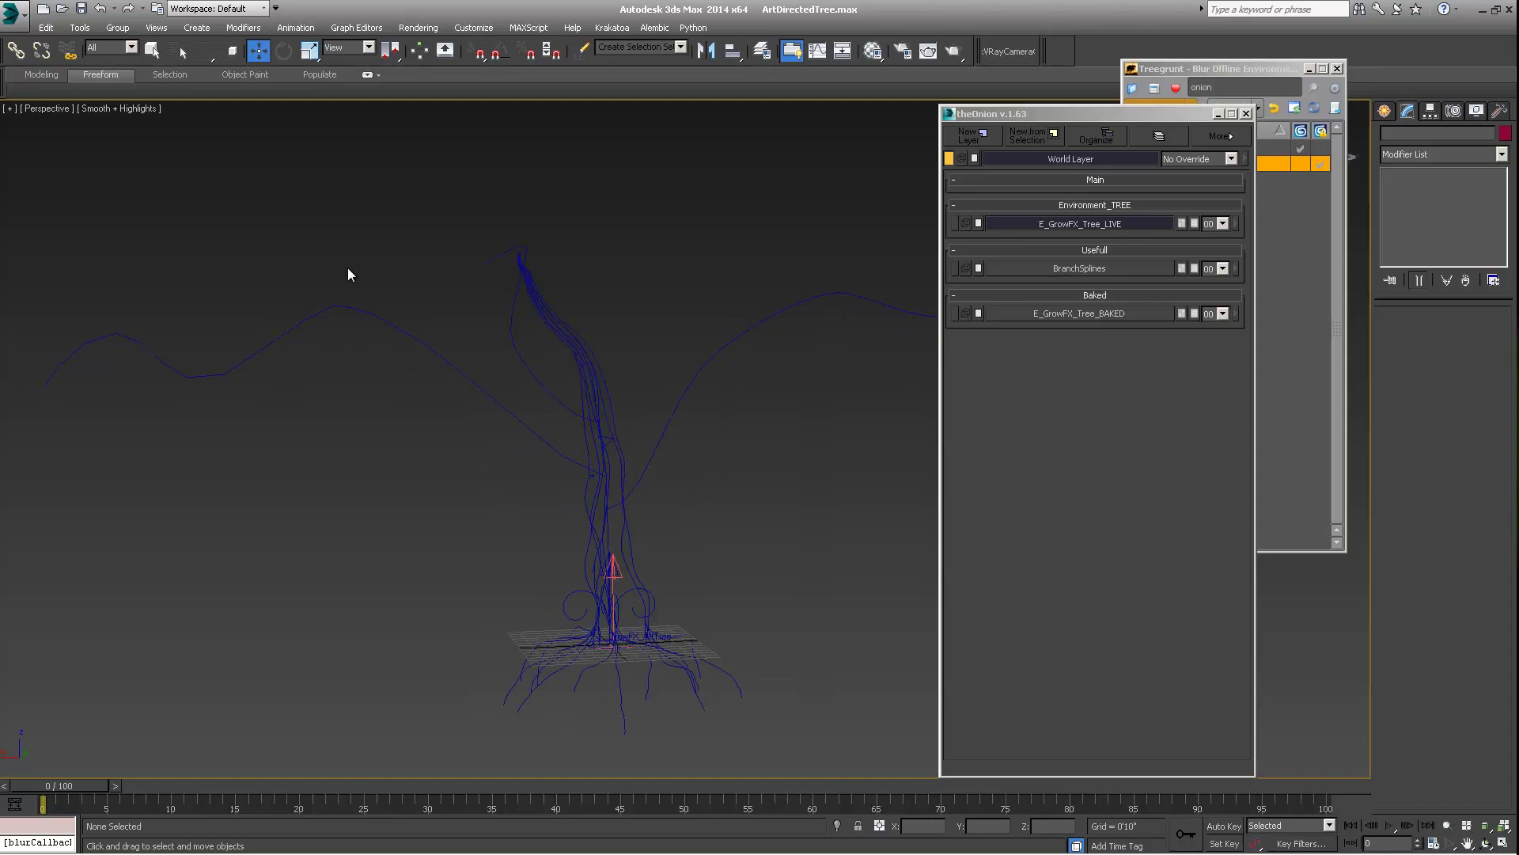
Select the GrowFX_ArtTree object and orbit around its path lines
click(621, 563)
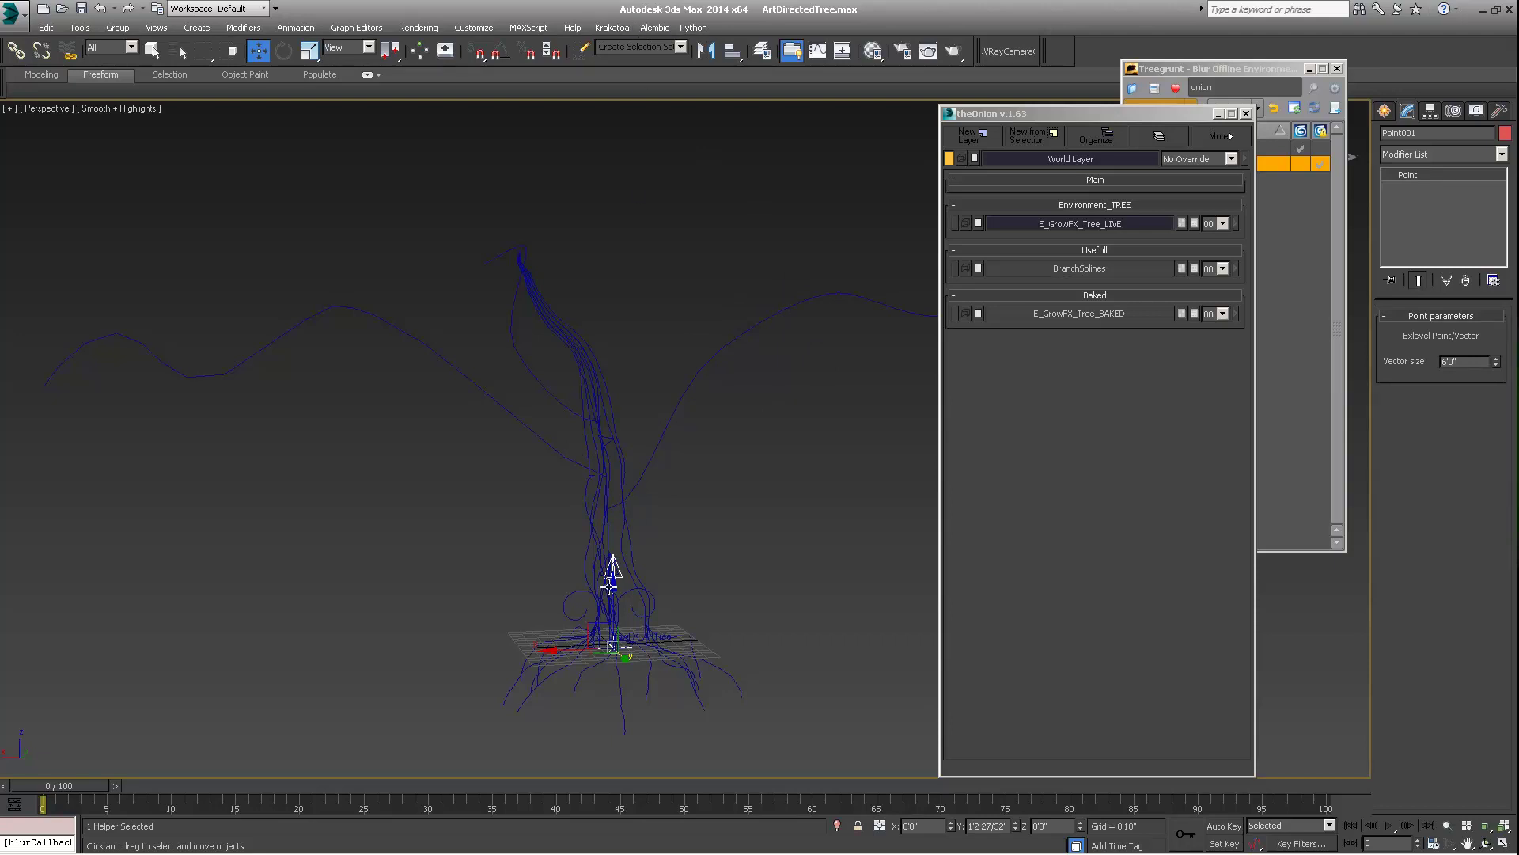
middle_drag(609, 587, 618, 557)
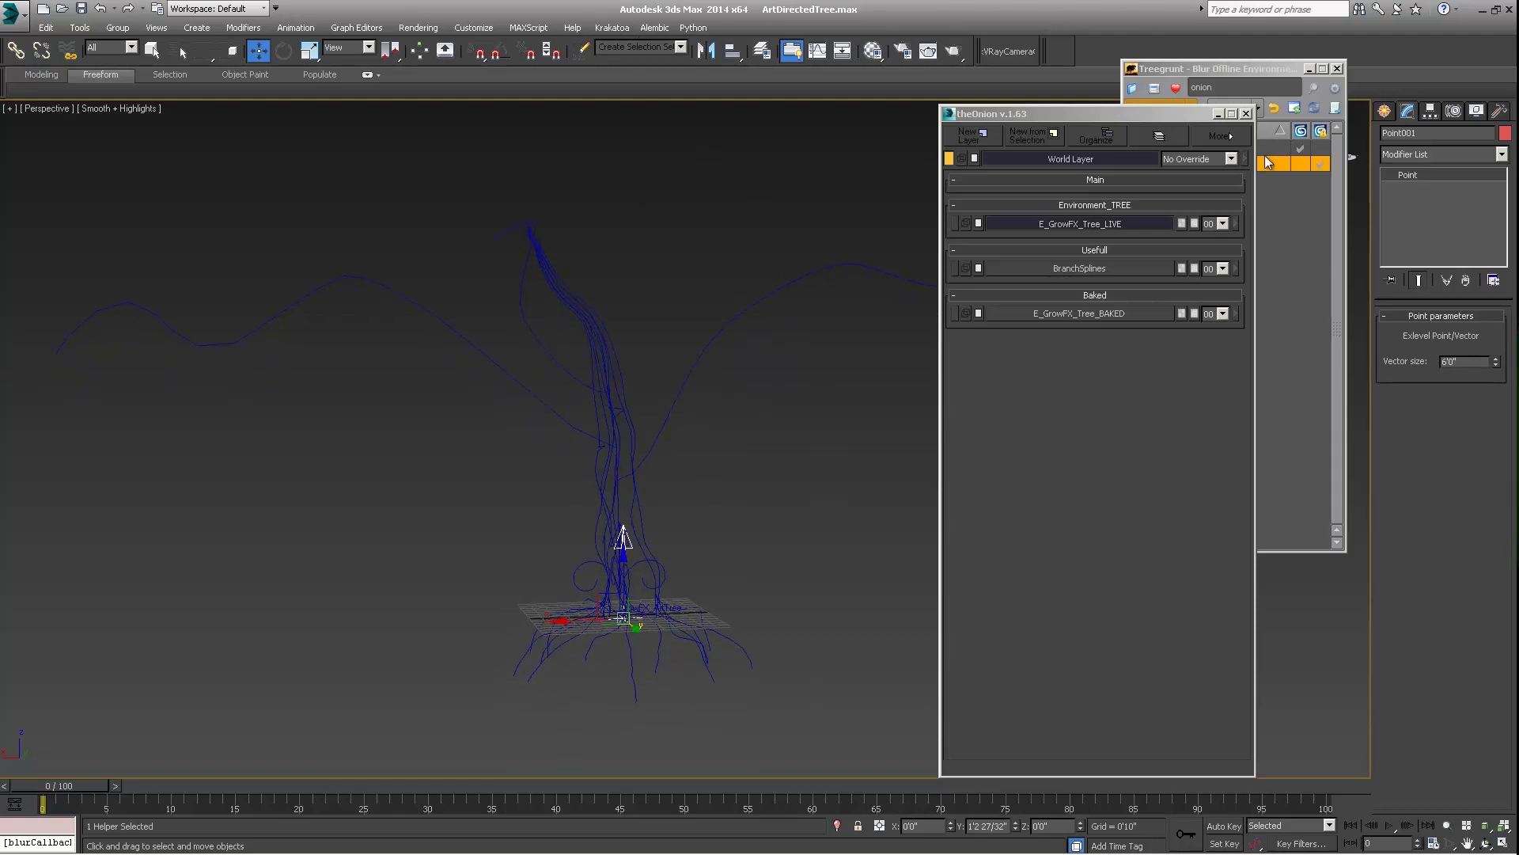
click(635, 560)
mouse_move(619, 432)
middle_down()
mouse_move(631, 415)
mouse_move(602, 445)
middle_up()
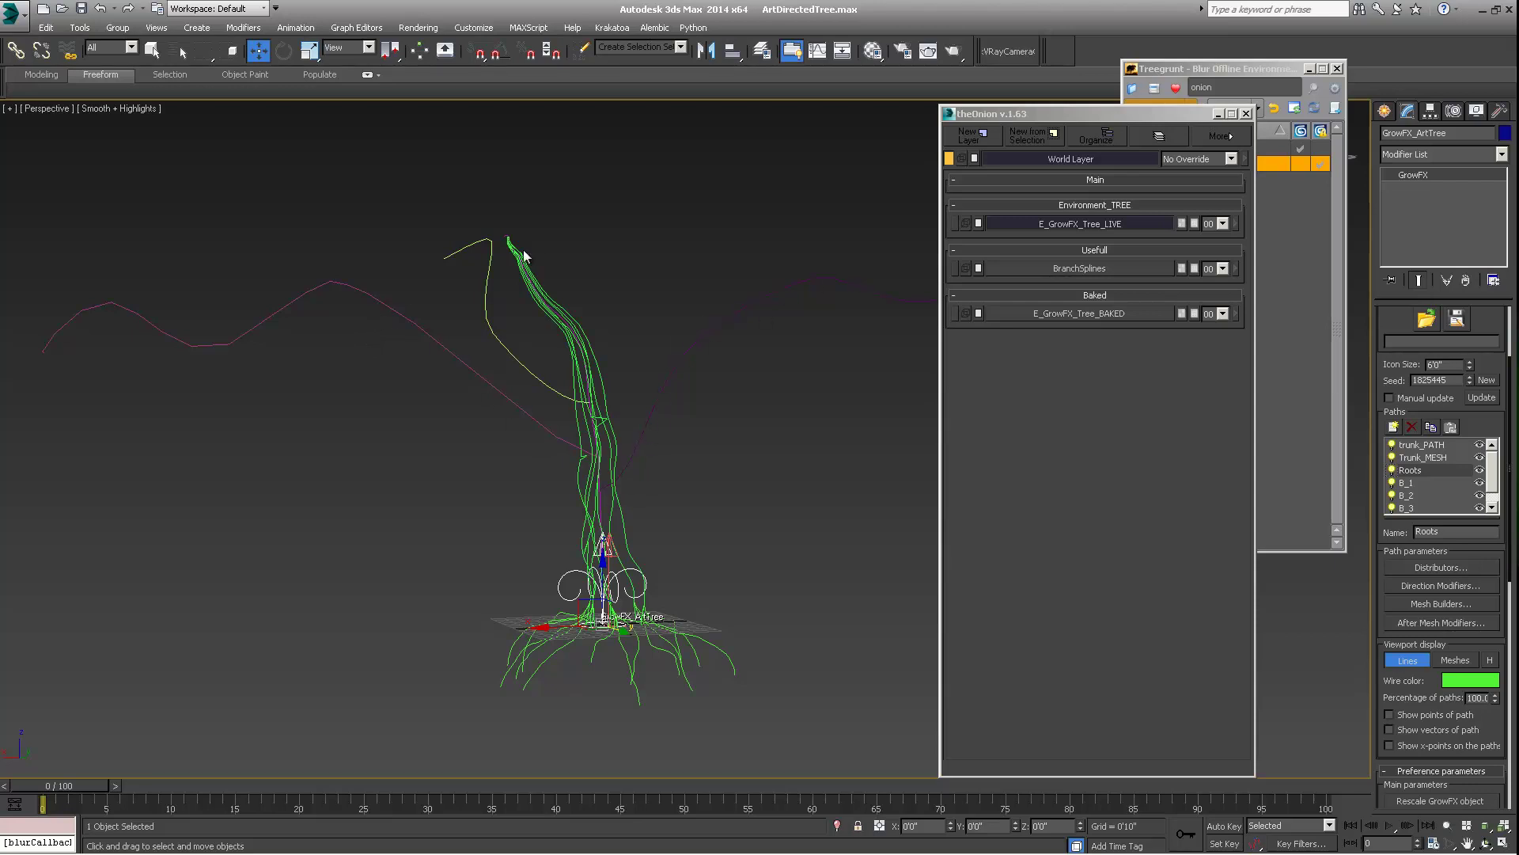
mouse_move(629, 501)
alt+middle_down()
mouse_move(676, 491)
mouse_move(637, 497)
alt+middle_up()
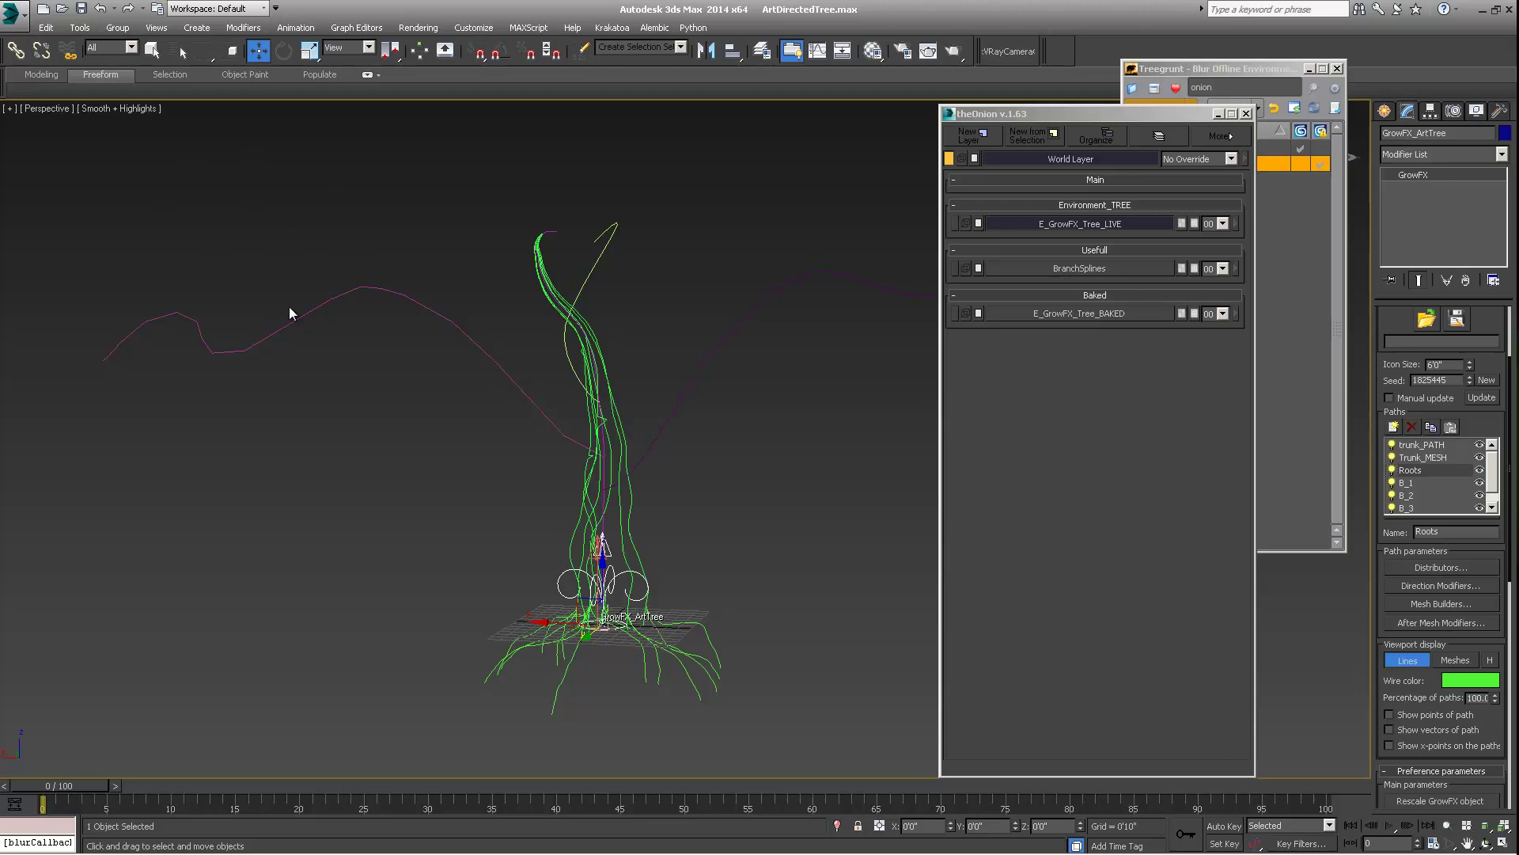
mouse_move(604, 453)
alt+middle_down()
mouse_move(702, 459)
mouse_move(603, 451)
alt+middle_up()
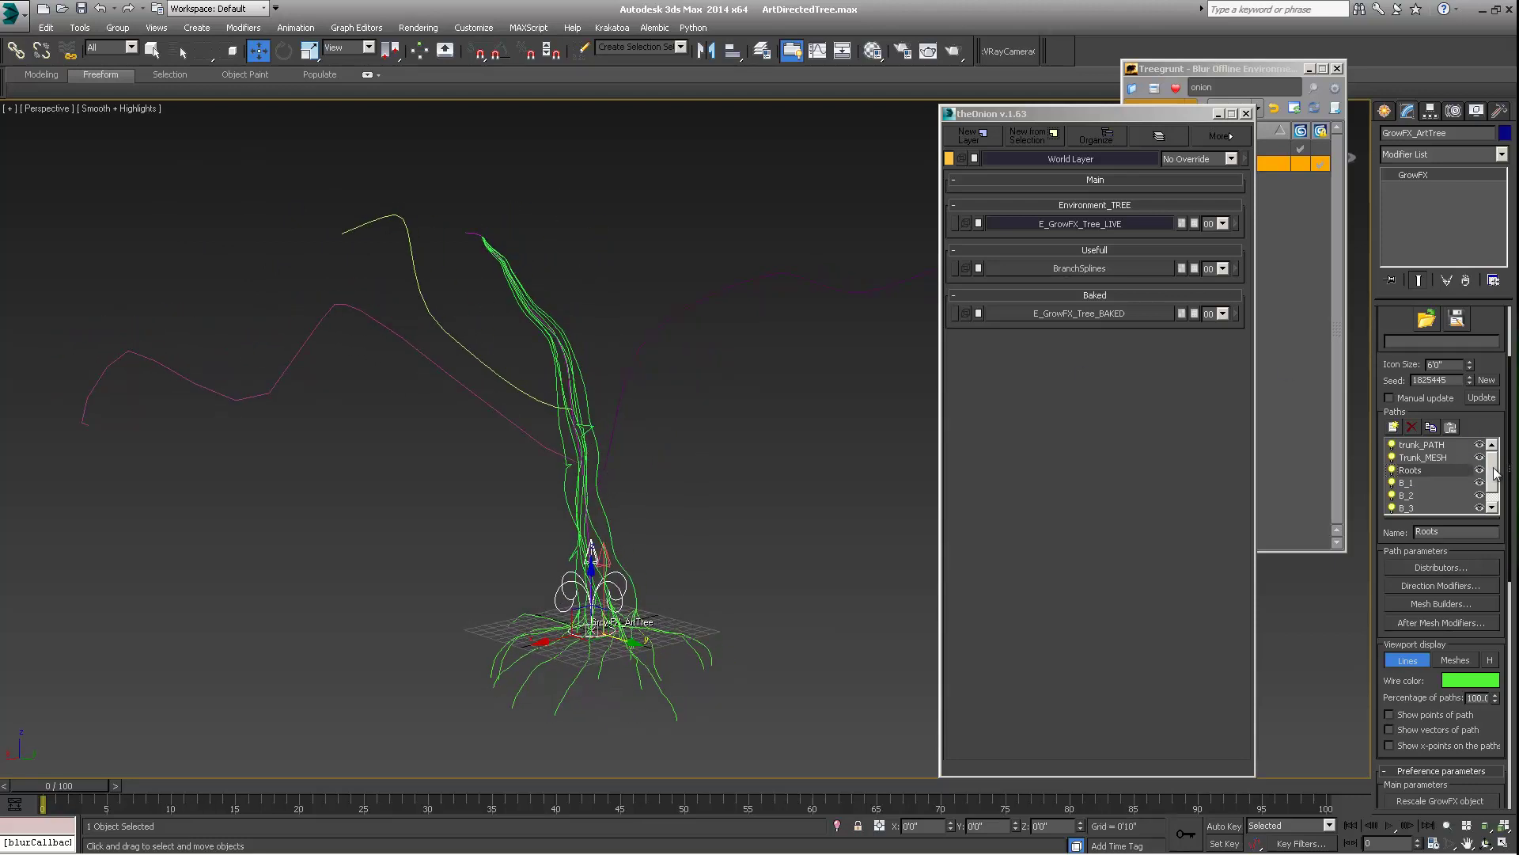
scroll(1495, 473, down, 1)
Add a new path after B_3 and name it B_4
click(1407, 496)
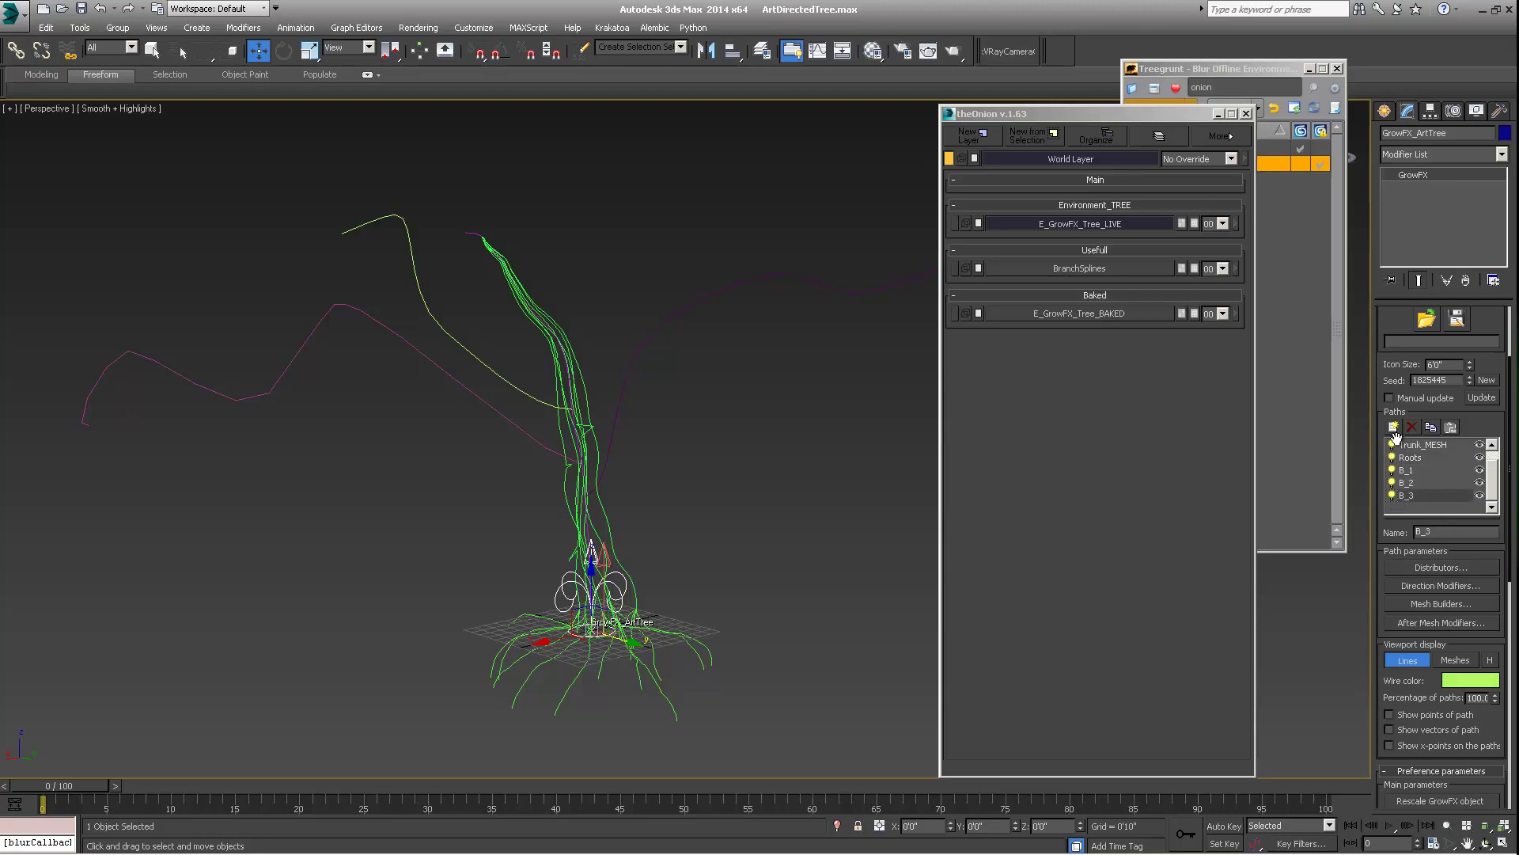
click(1395, 433)
double_click(1418, 532)
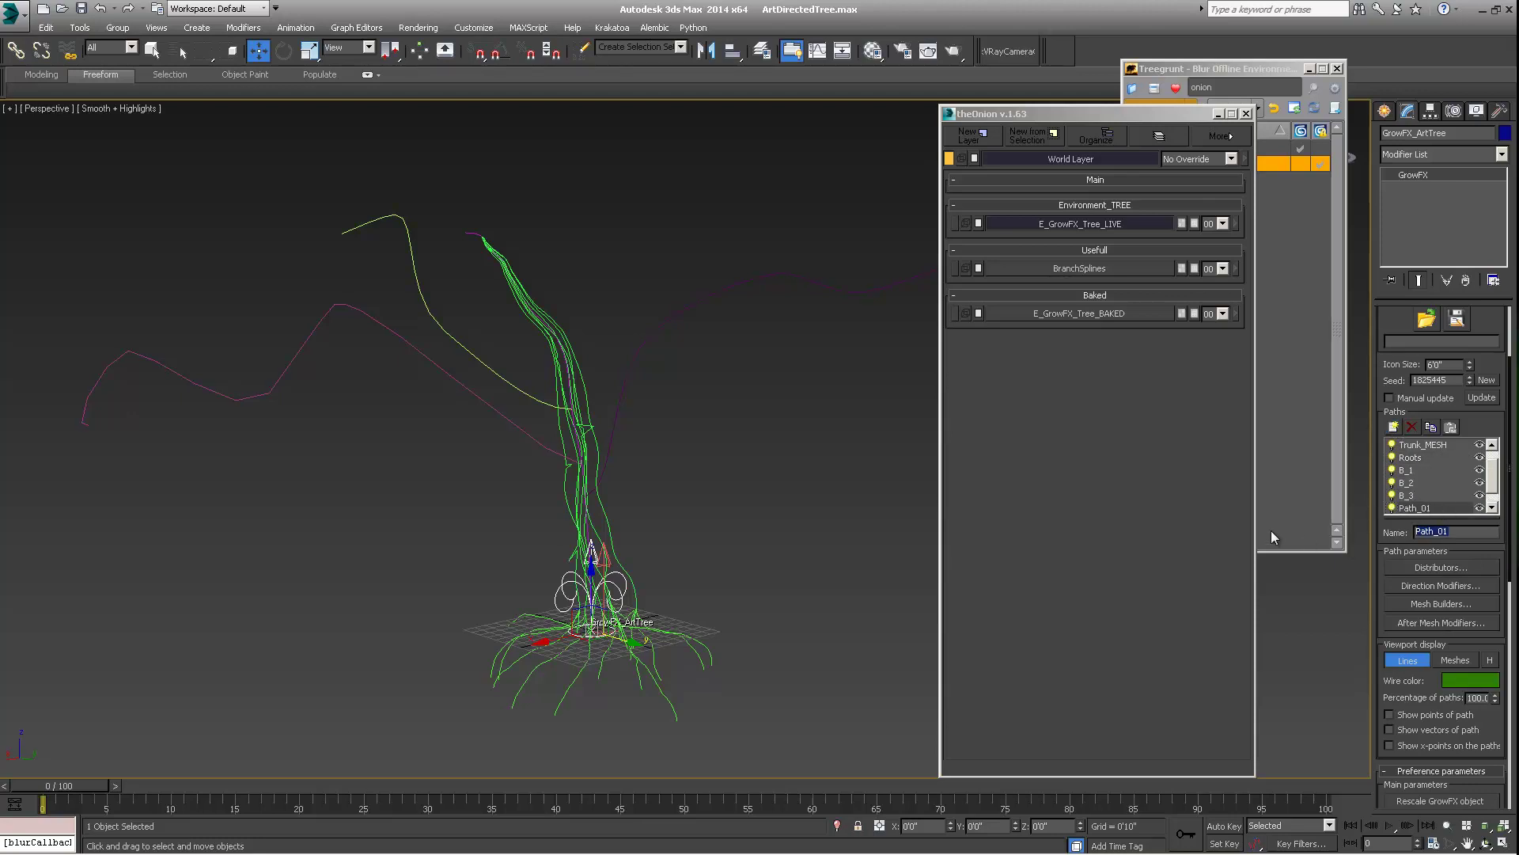
text(B_$)
key(Return)
Give B_4 a Path distributor, with its Distributors and Direction Modifiers editors open
alt+middle_drag(766, 382, 611, 406)
alt+middle_drag(615, 354, 850, 204)
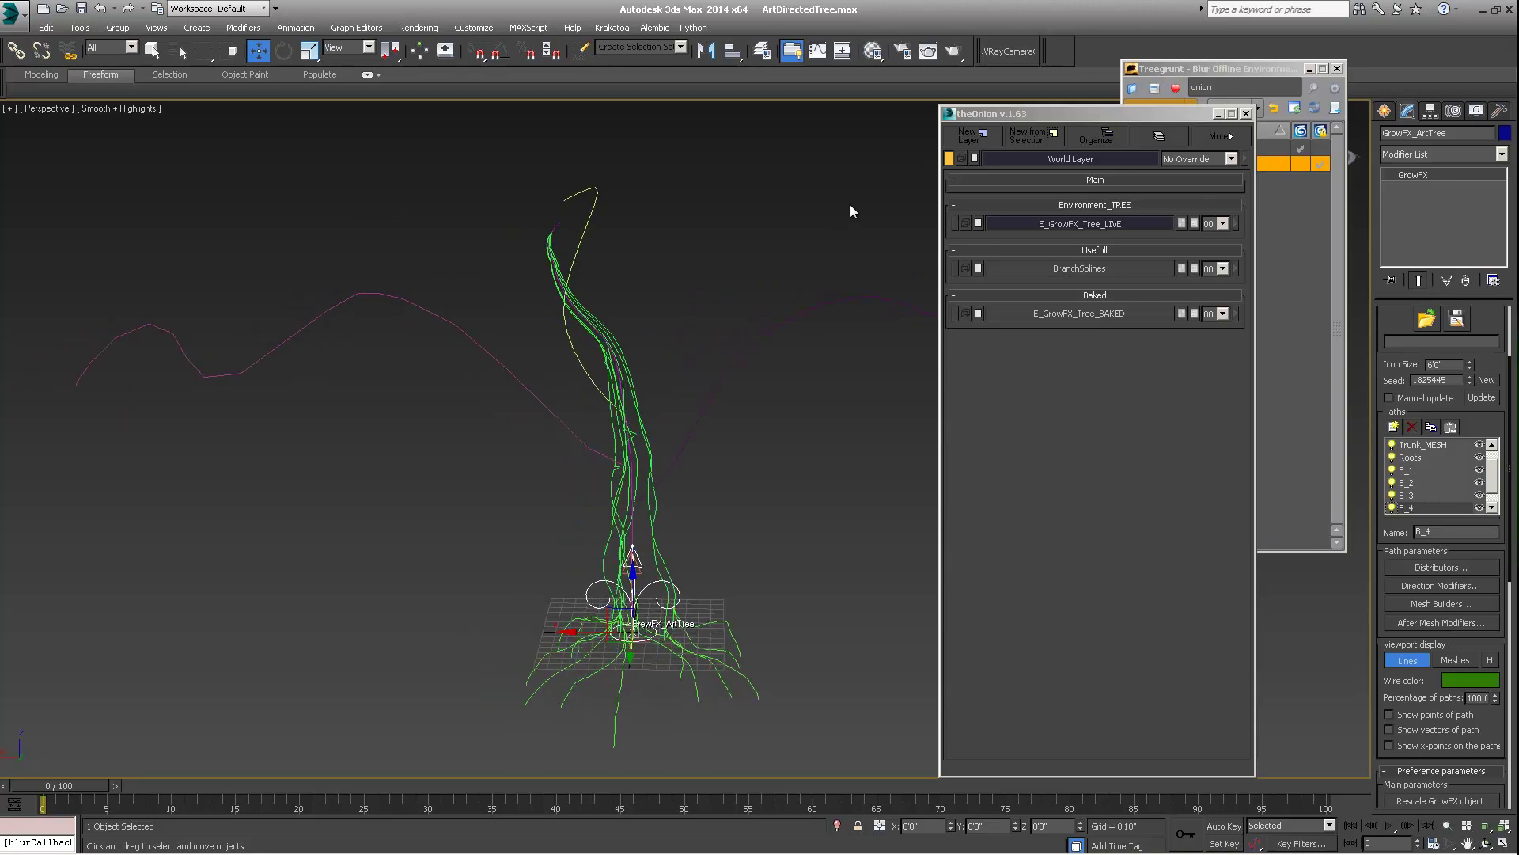
alt+middle_drag(606, 405, 696, 419)
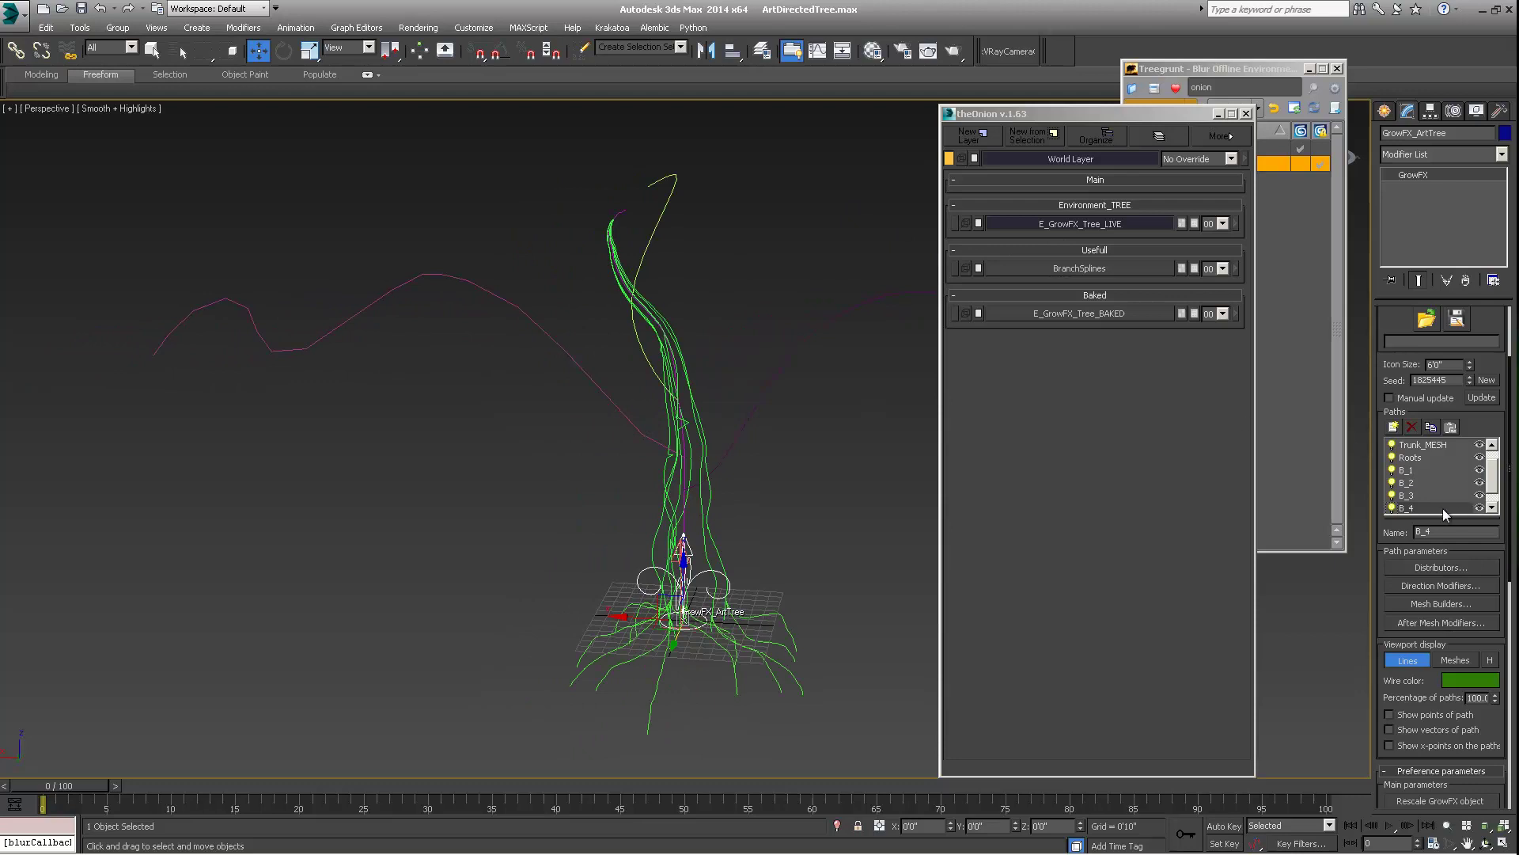
click(1436, 566)
click(1437, 585)
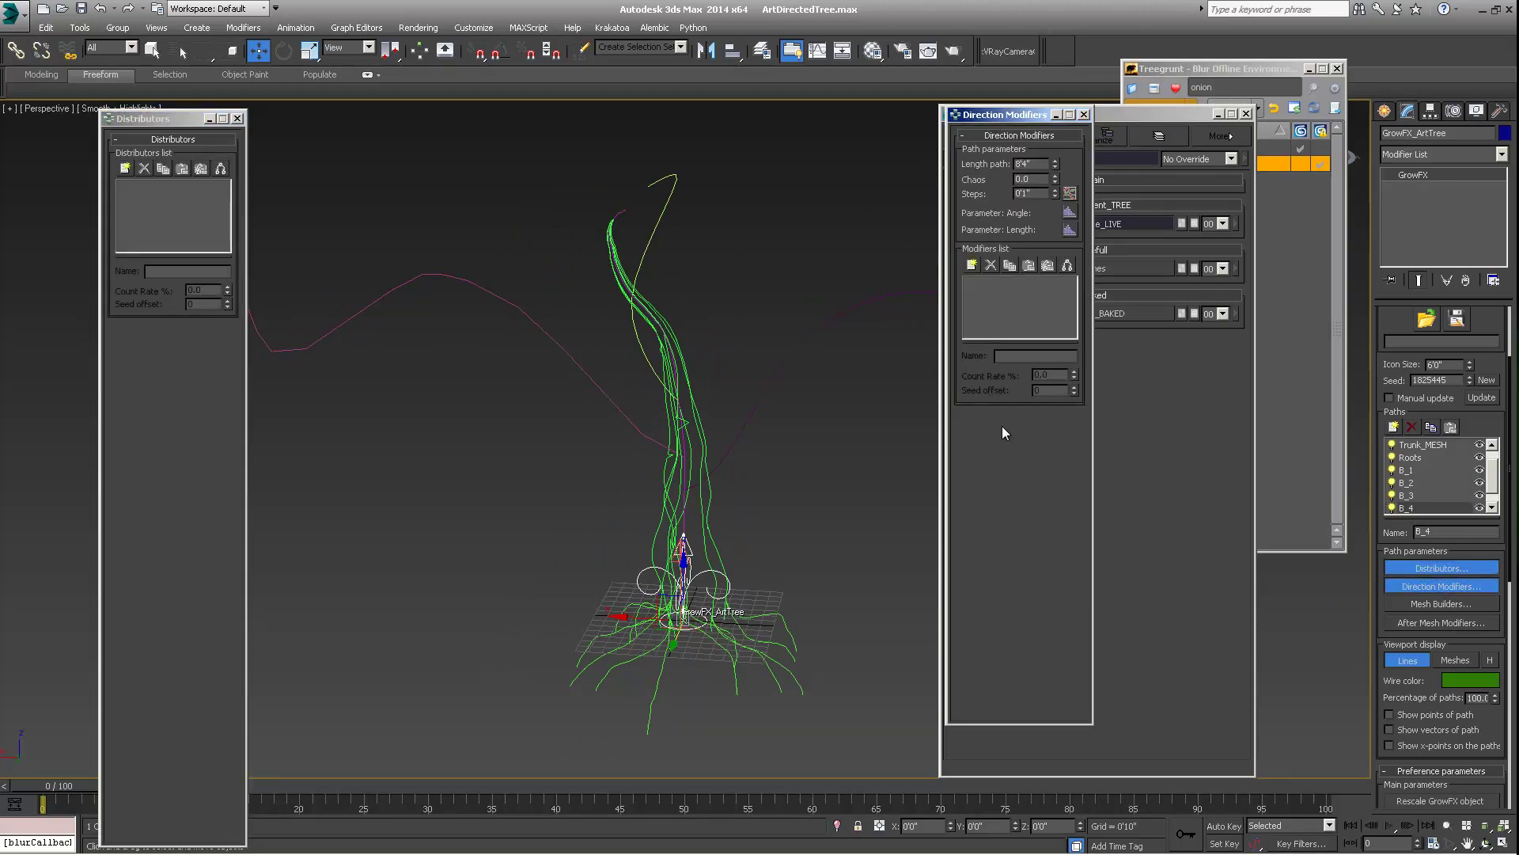
click(125, 168)
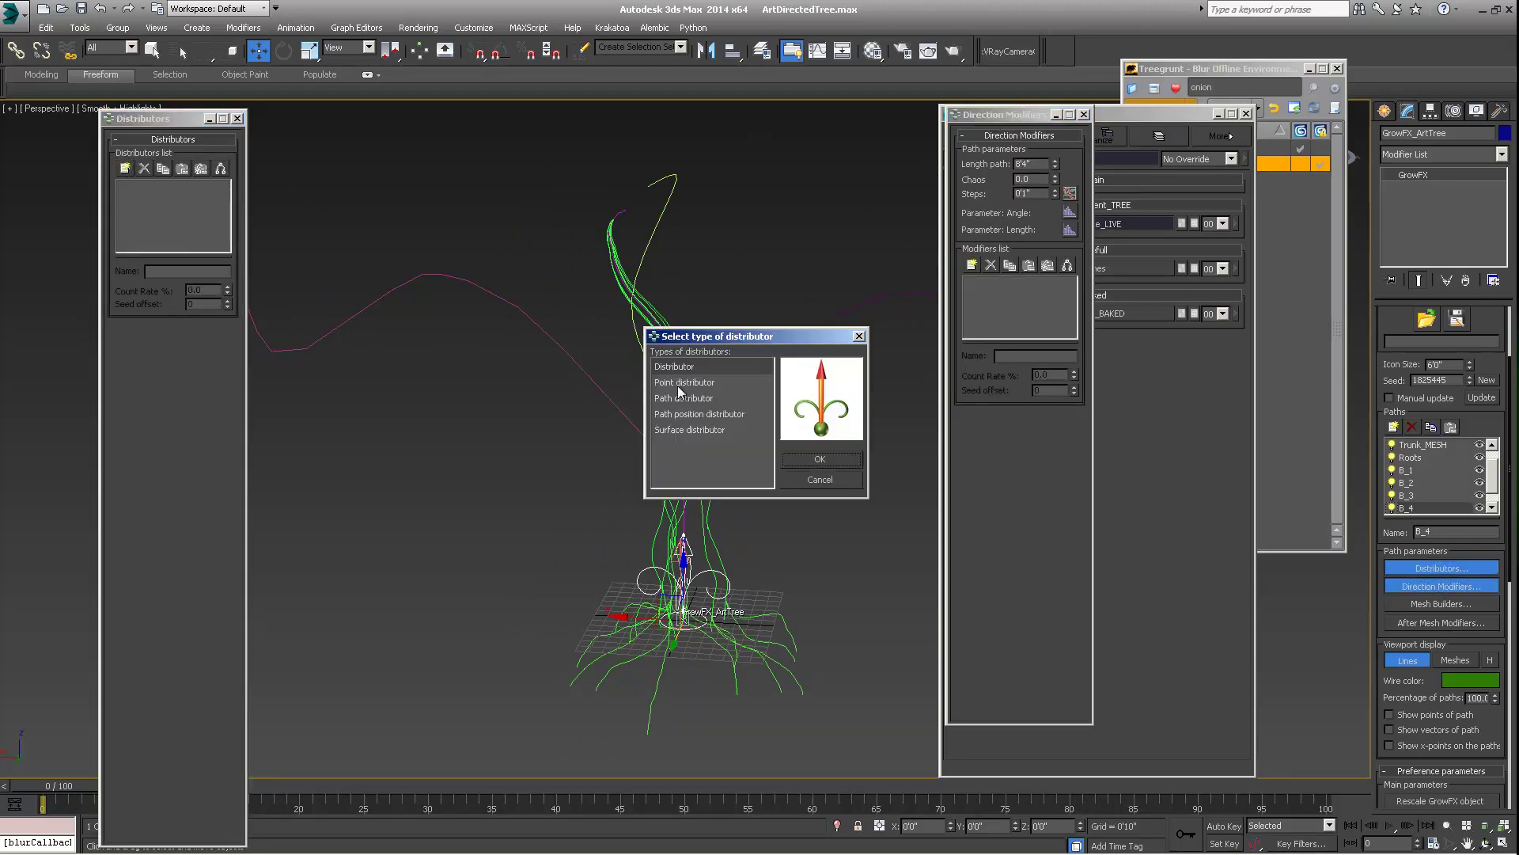
click(691, 401)
click(815, 457)
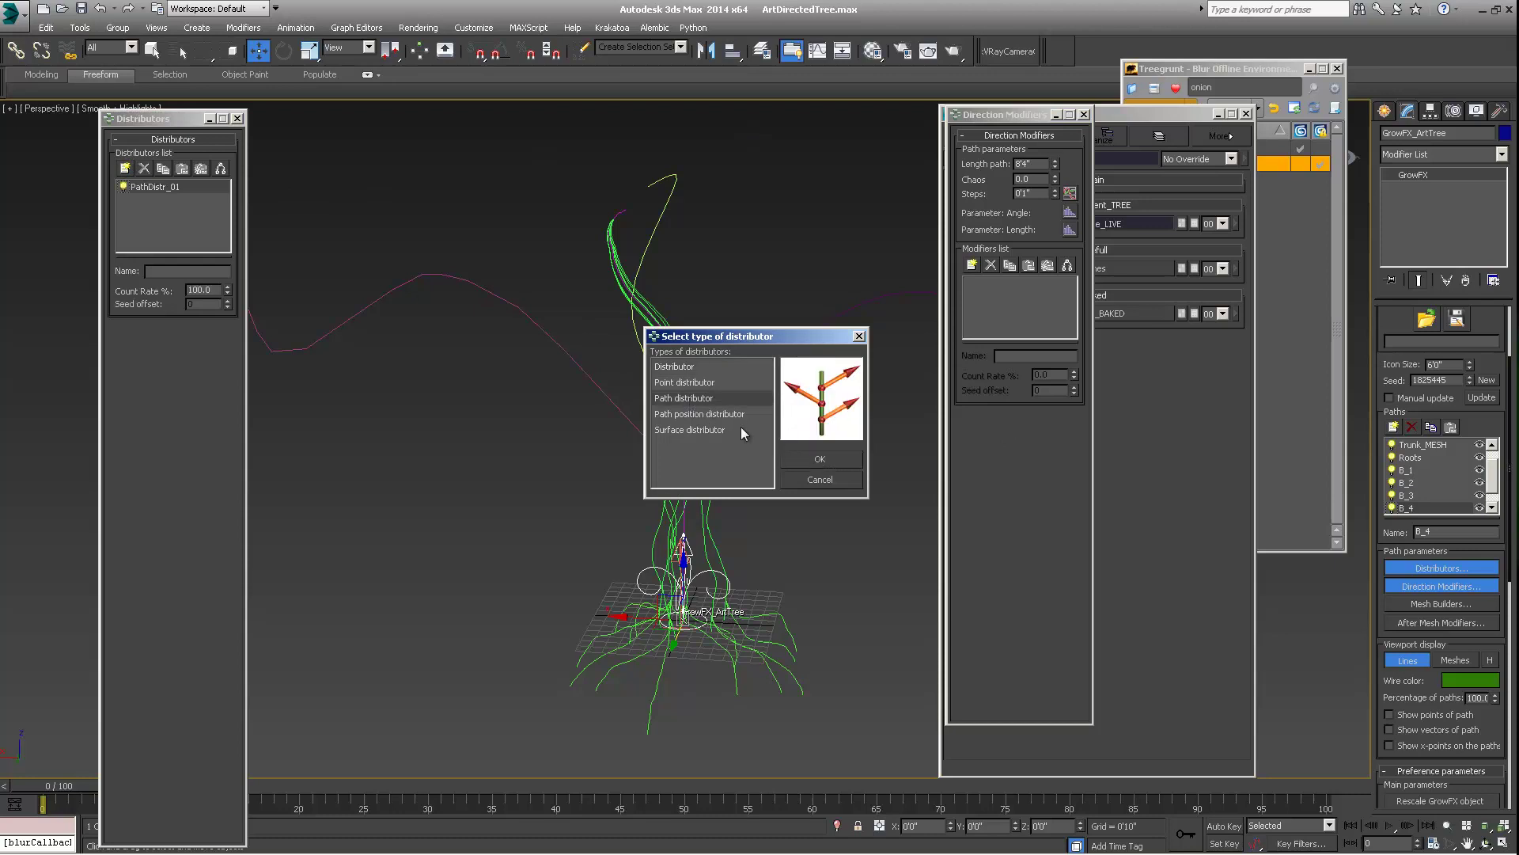
Add B_1, B_2 and B_3 as the distributor's starting paths
click(123, 358)
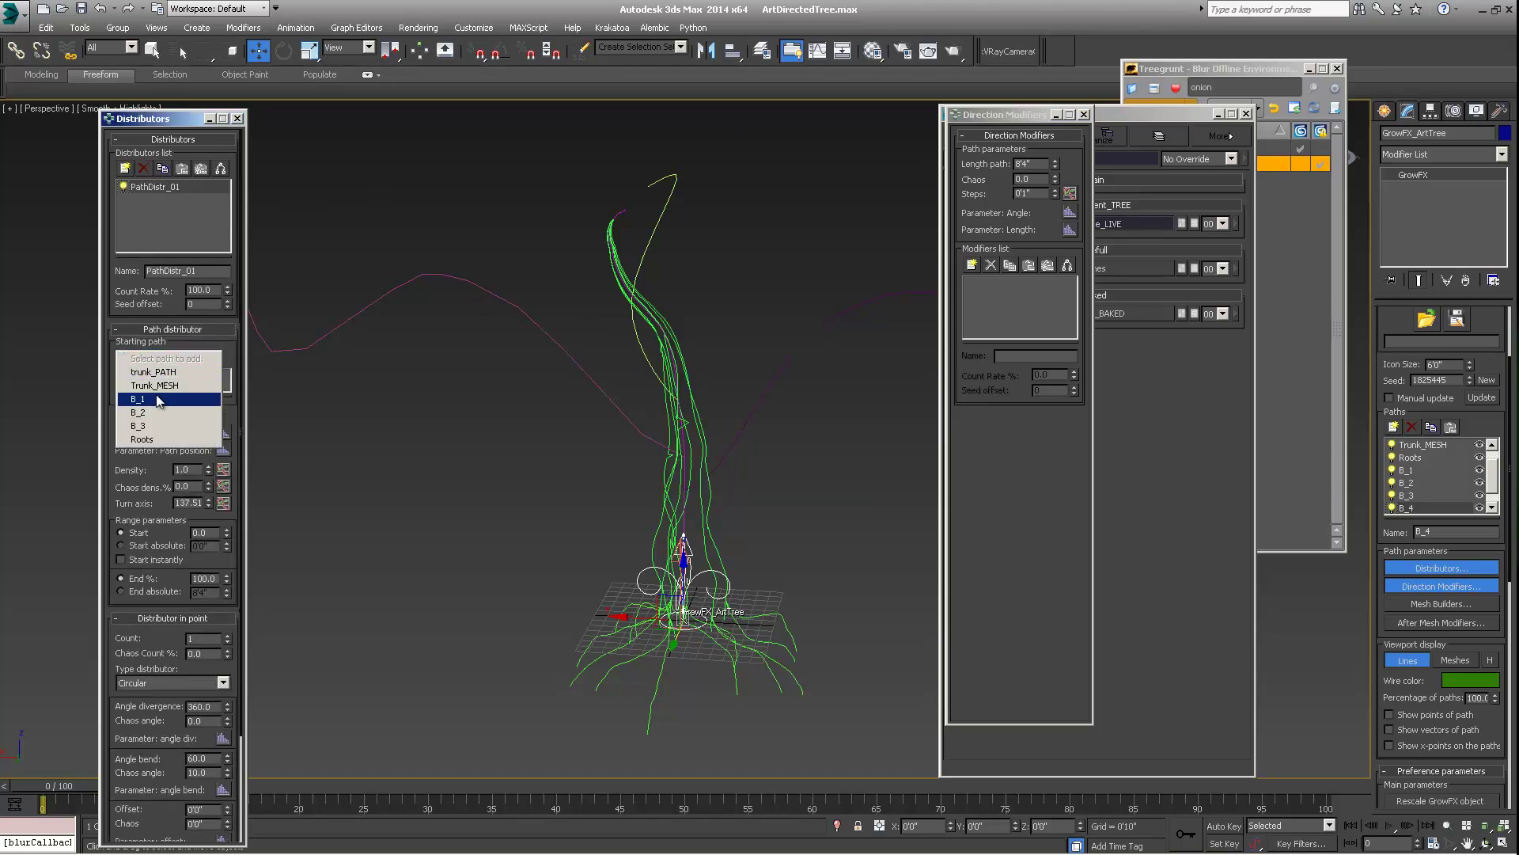
click(155, 395)
click(124, 358)
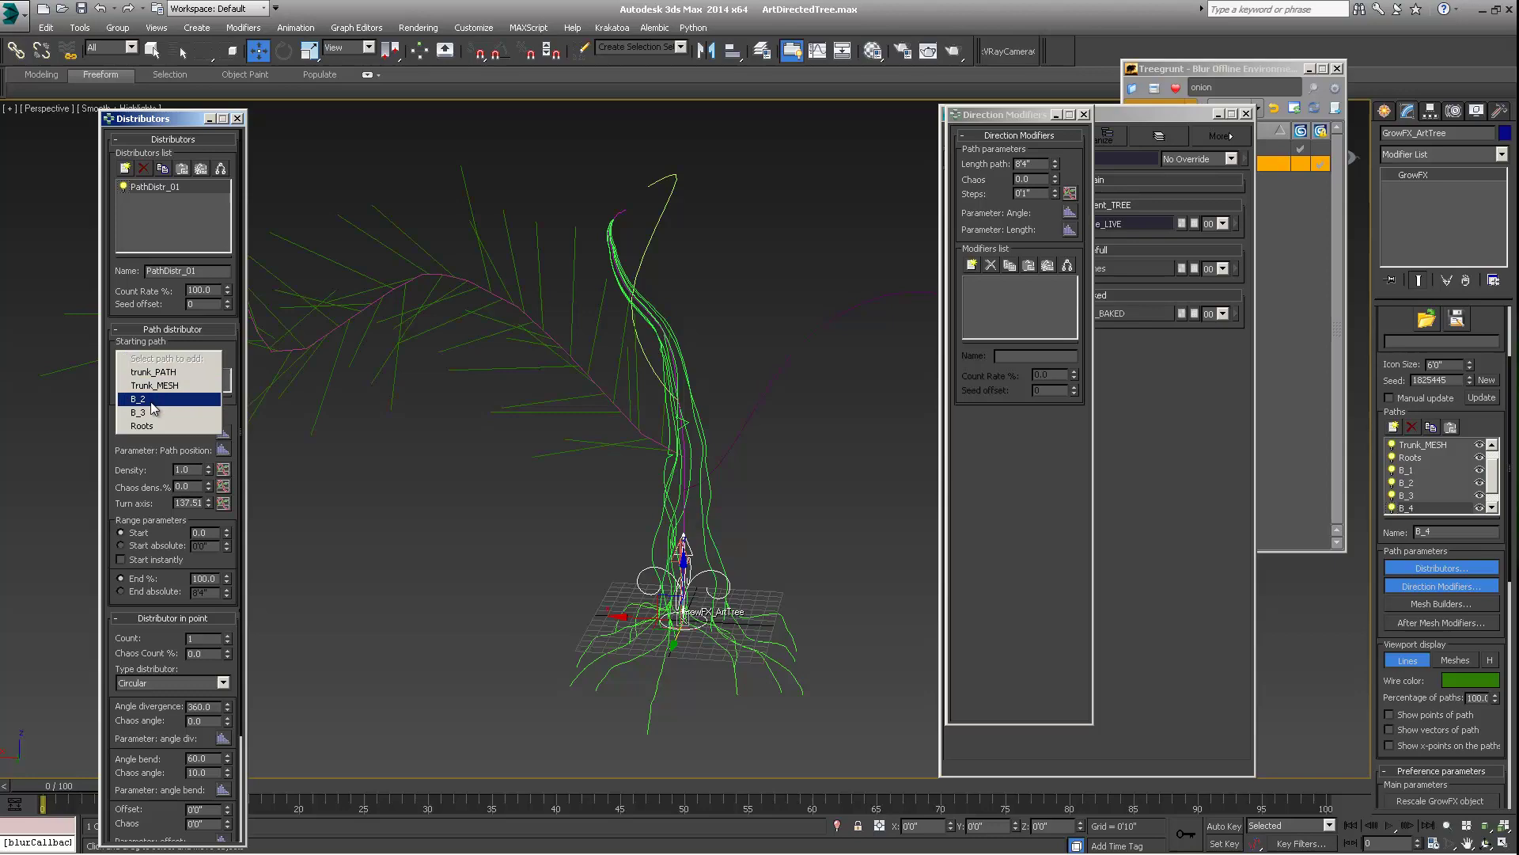
click(155, 398)
click(124, 358)
click(133, 400)
Raise the distributor's Range Start to 55.0 so branches begin higher
alt+middle_drag(427, 440, 625, 389)
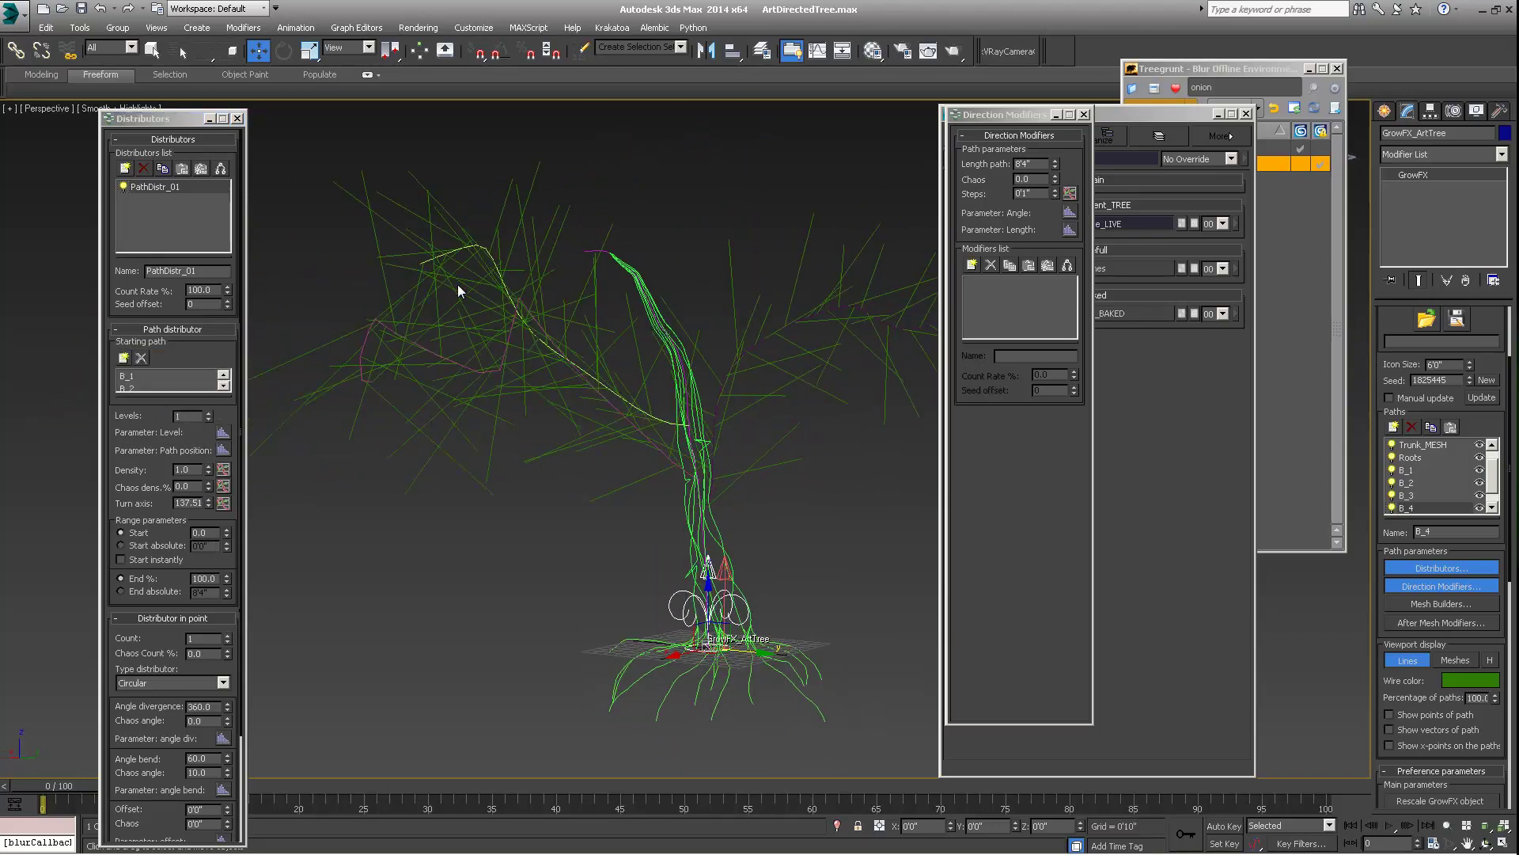
drag(228, 530, 235, 485)
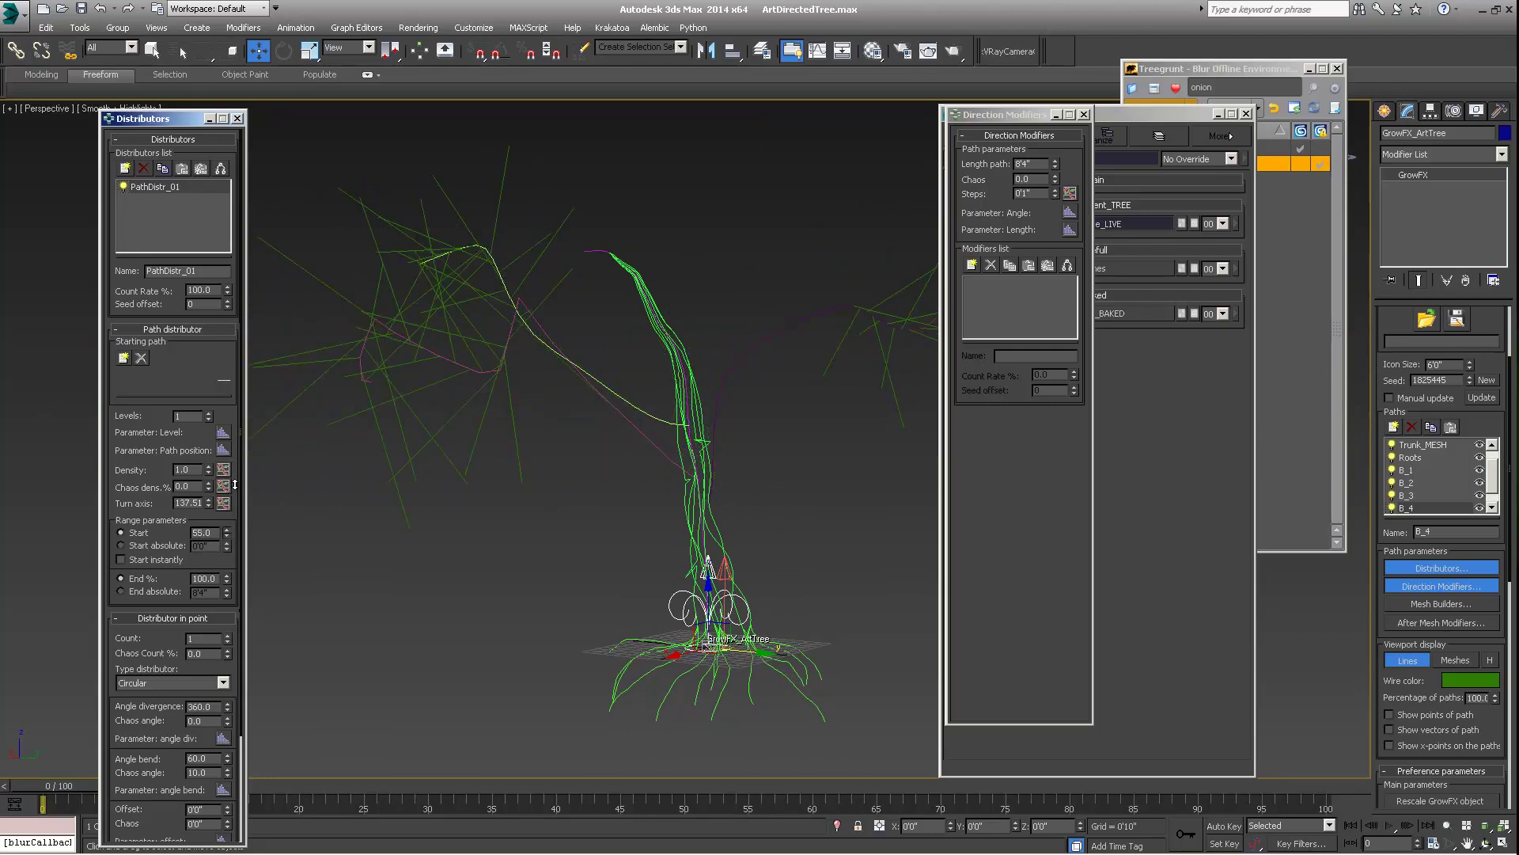
alt+middle_drag(603, 524, 657, 507)
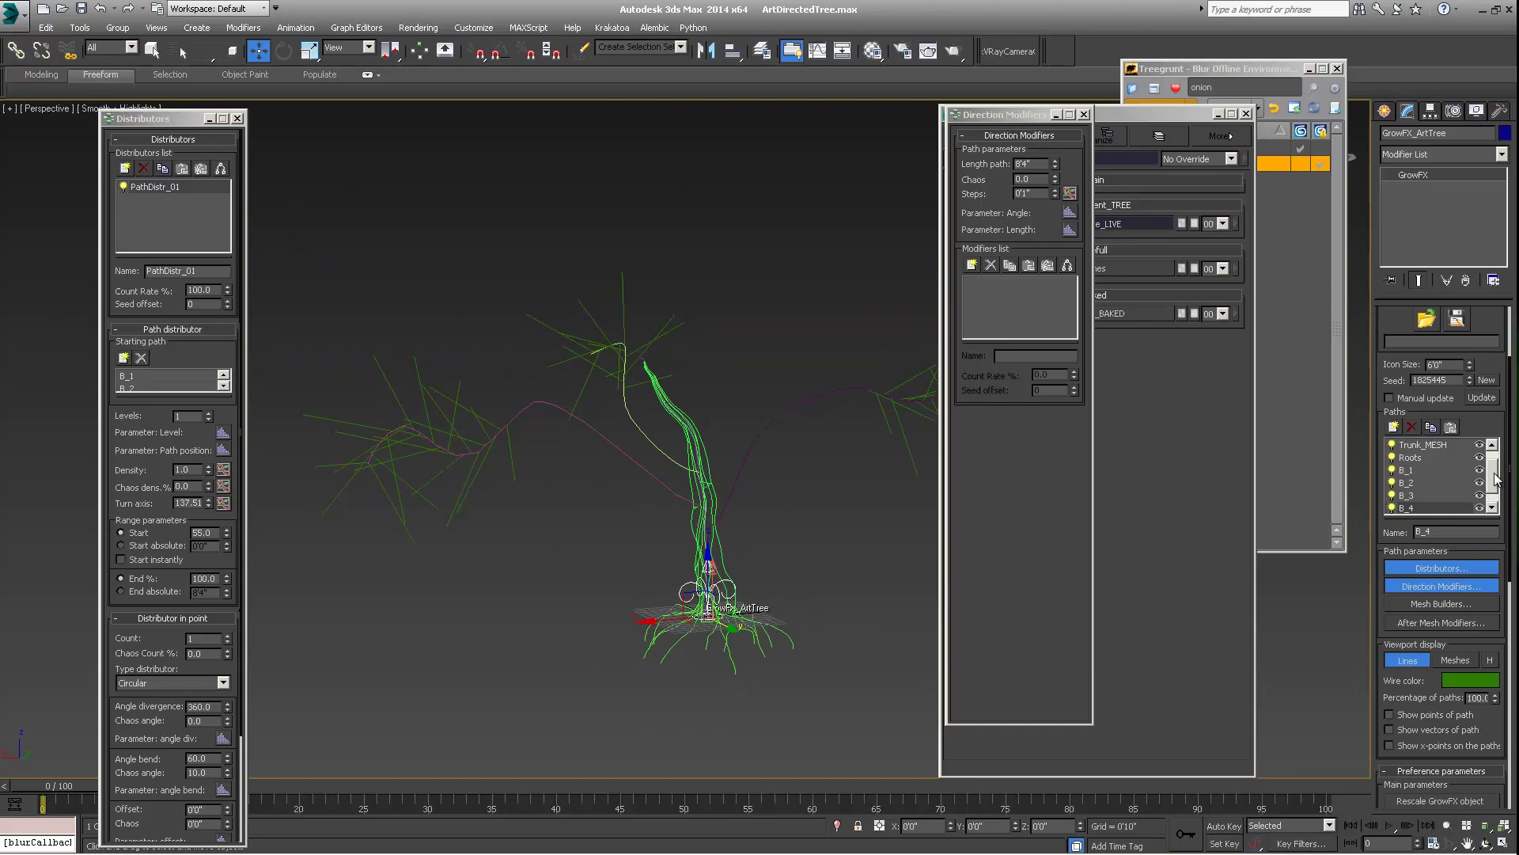
scroll(1495, 479, down, 1)
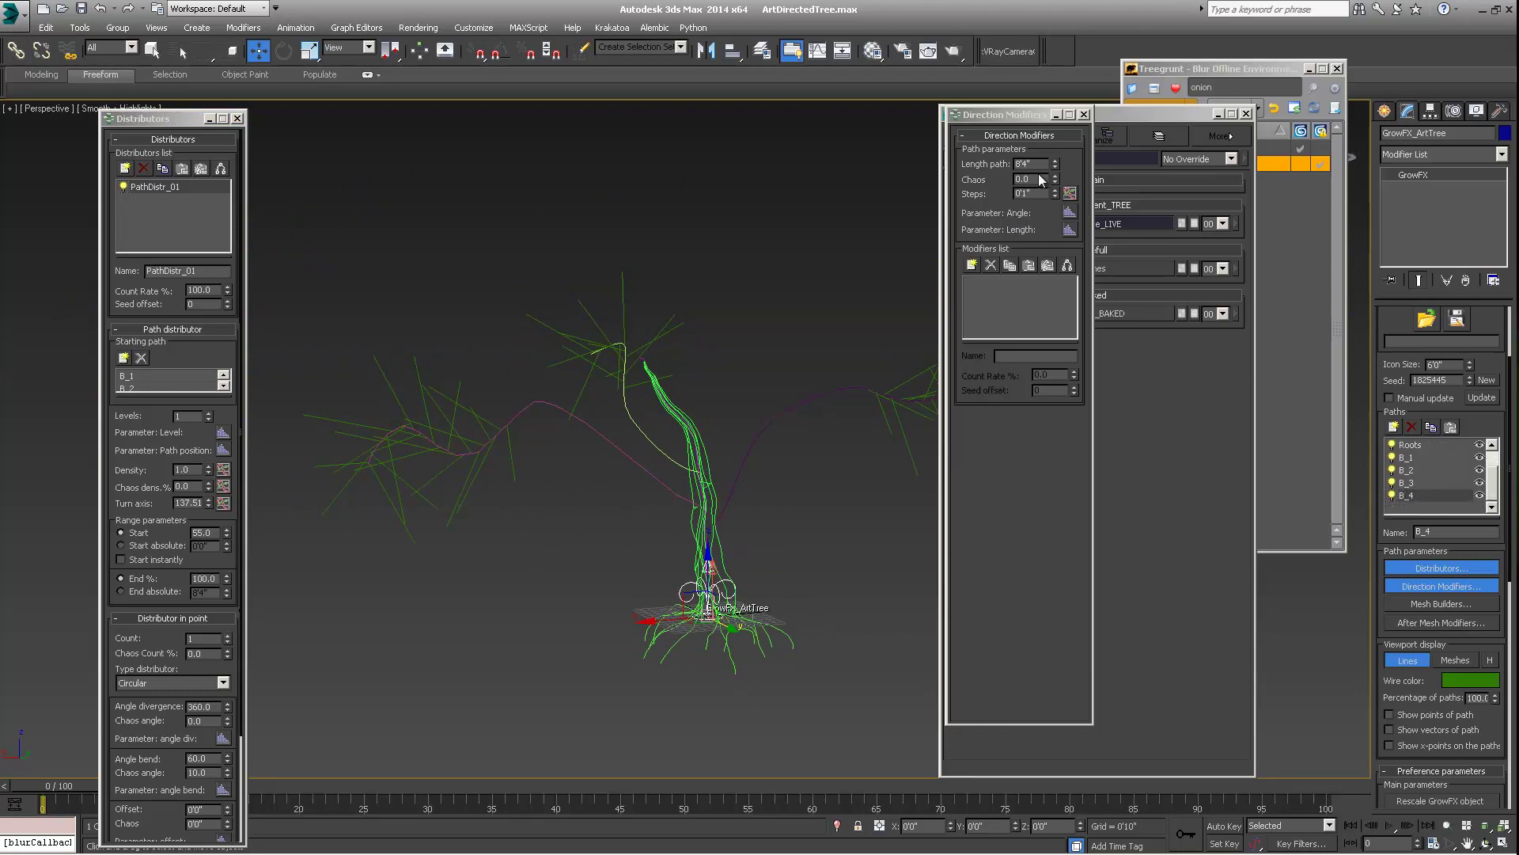
drag(1025, 129, 951, 139)
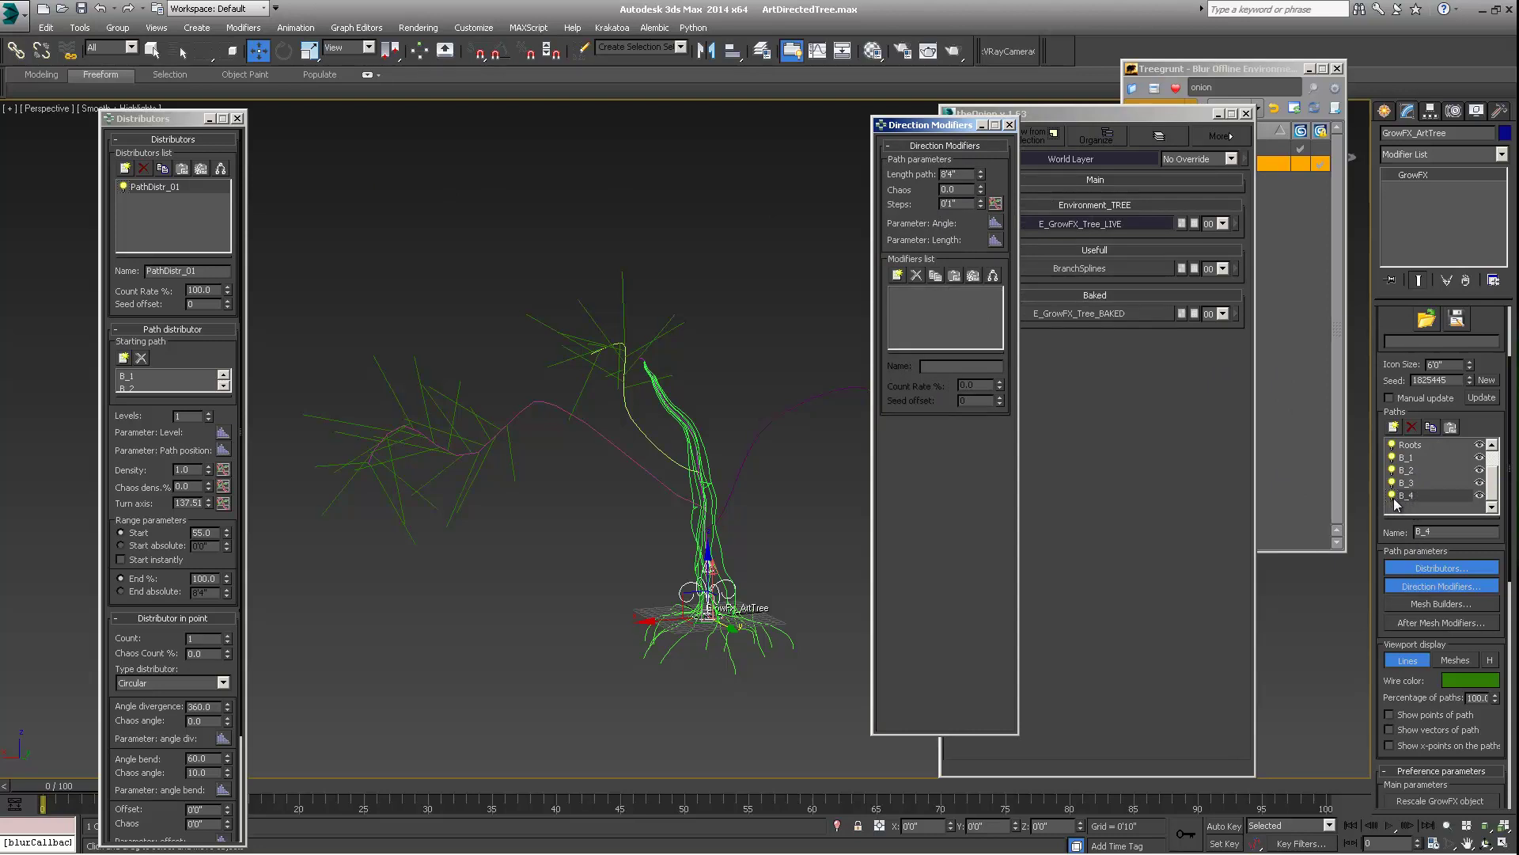
Add a Cylinder_mesh_01 mesh builder to B_4 and check its tapering radius graph
click(1436, 604)
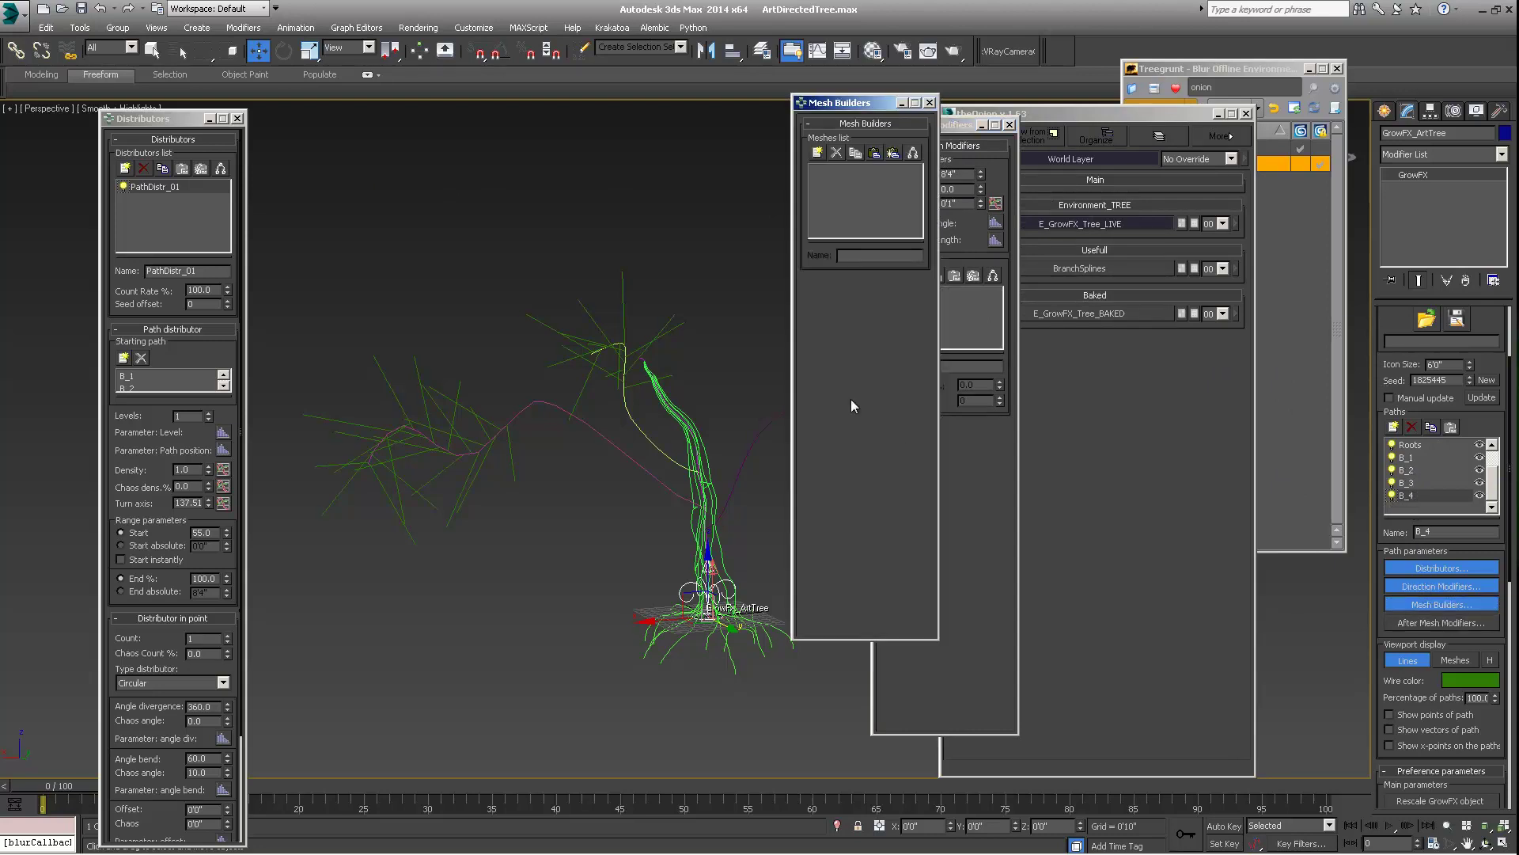
click(818, 152)
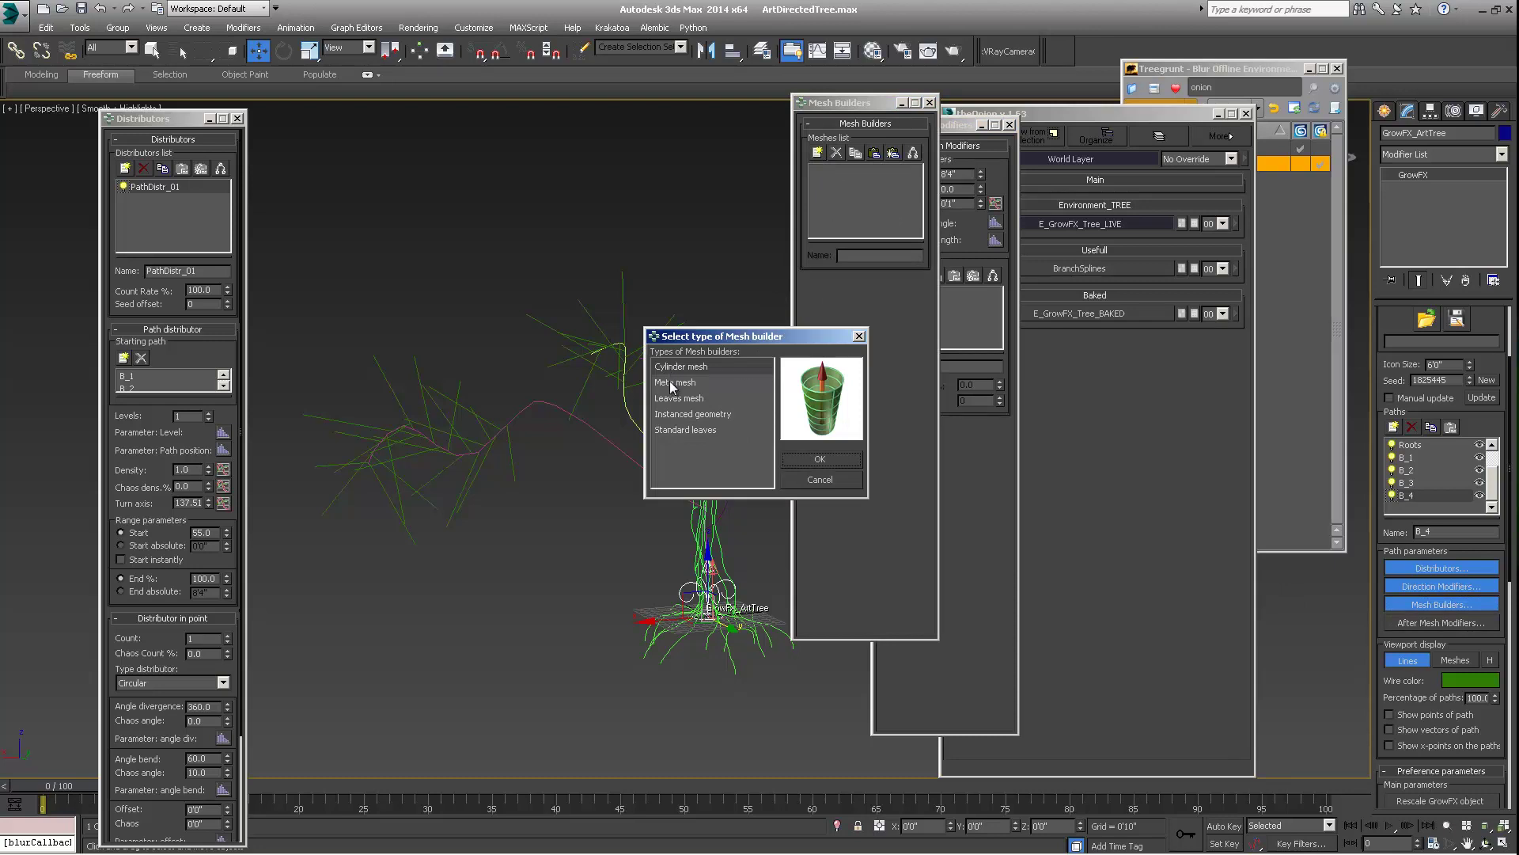
click(819, 463)
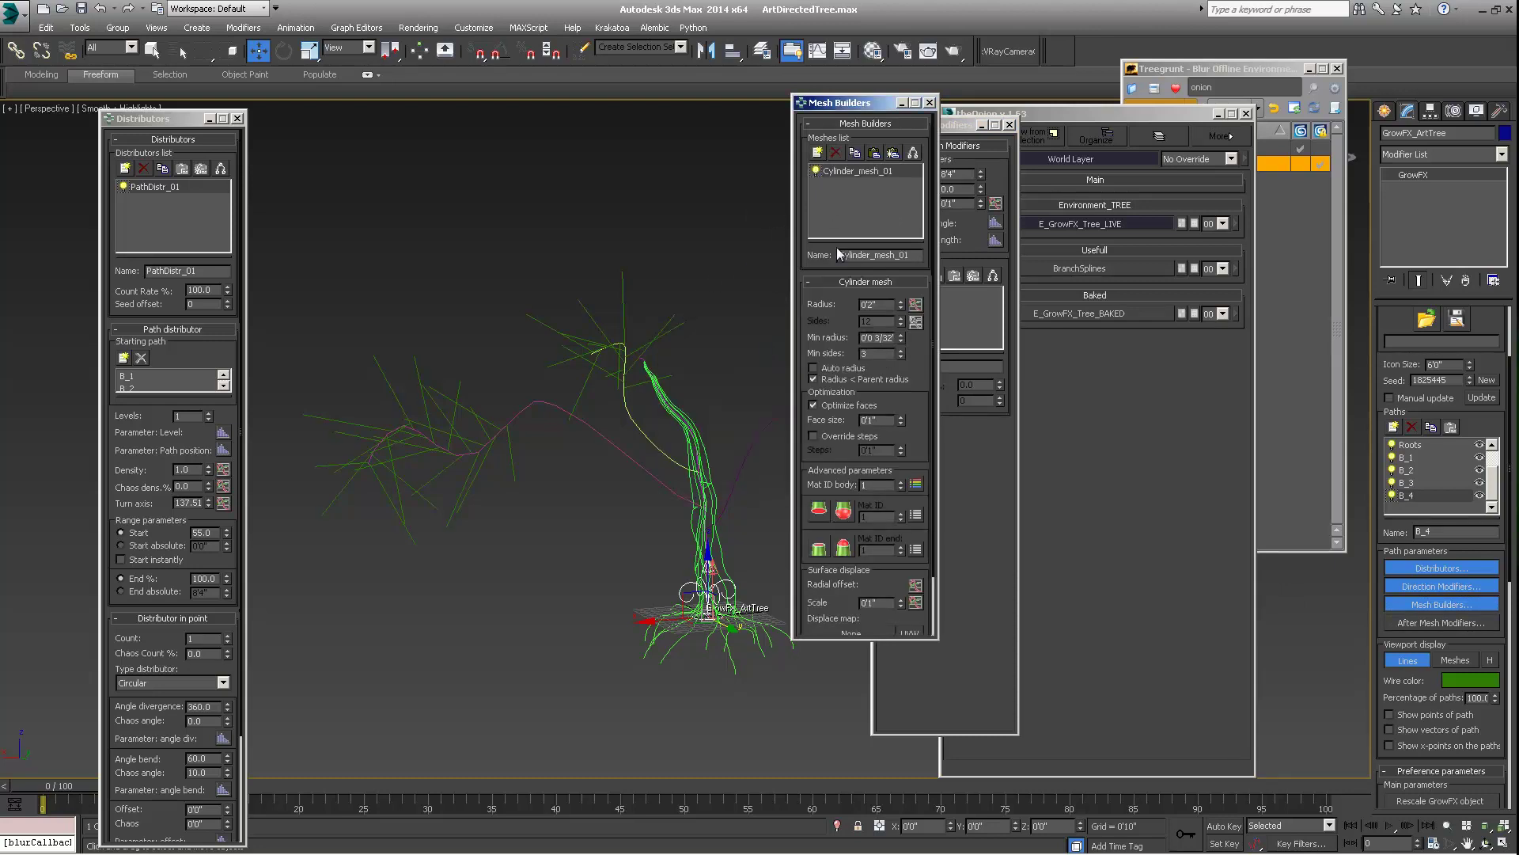
click(916, 304)
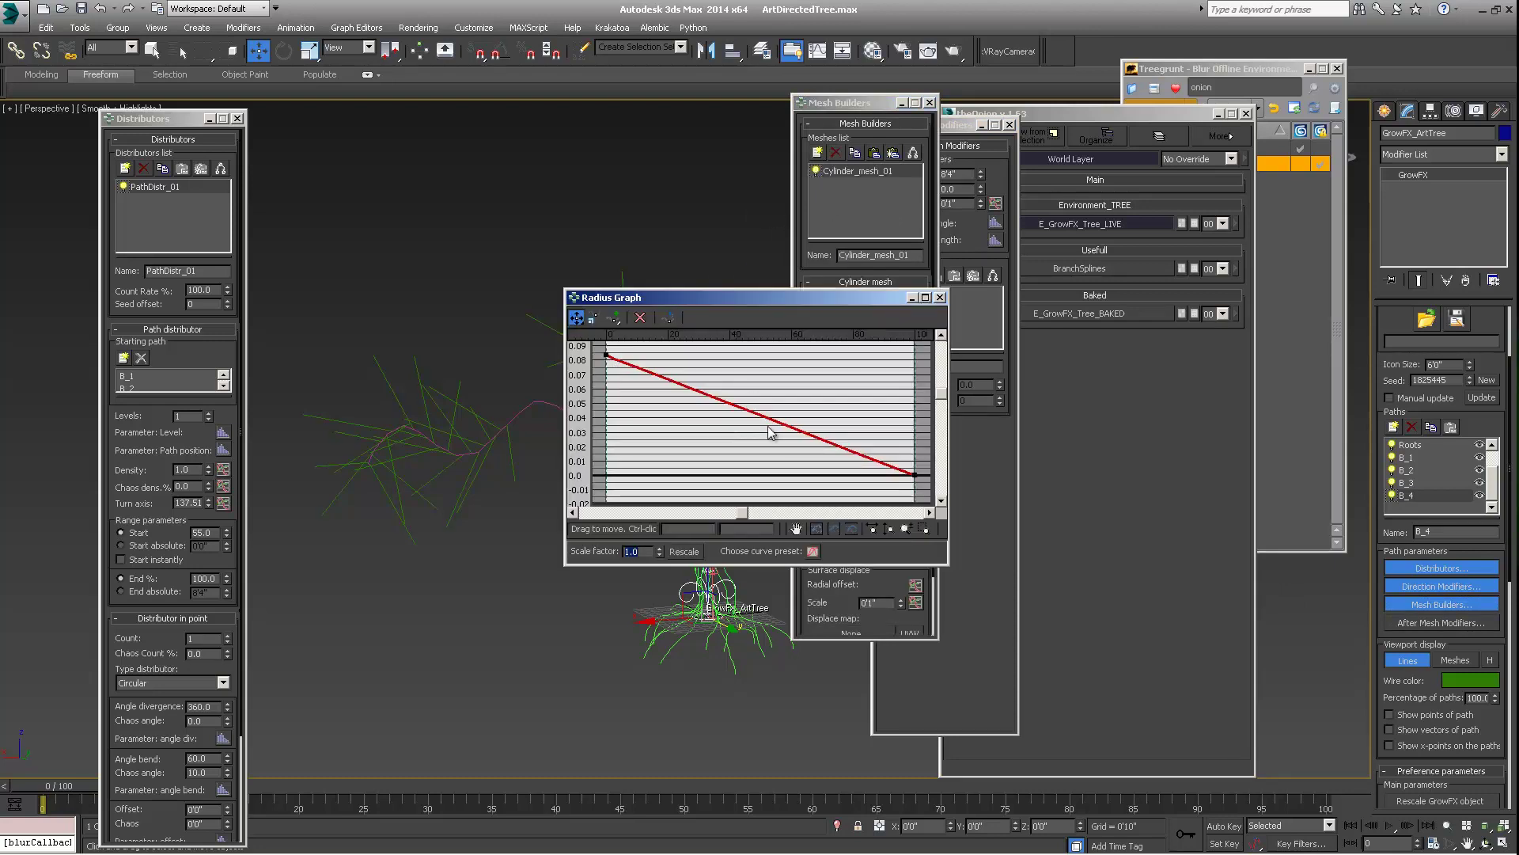
click(940, 297)
alt+middle_drag(614, 289, 619, 347)
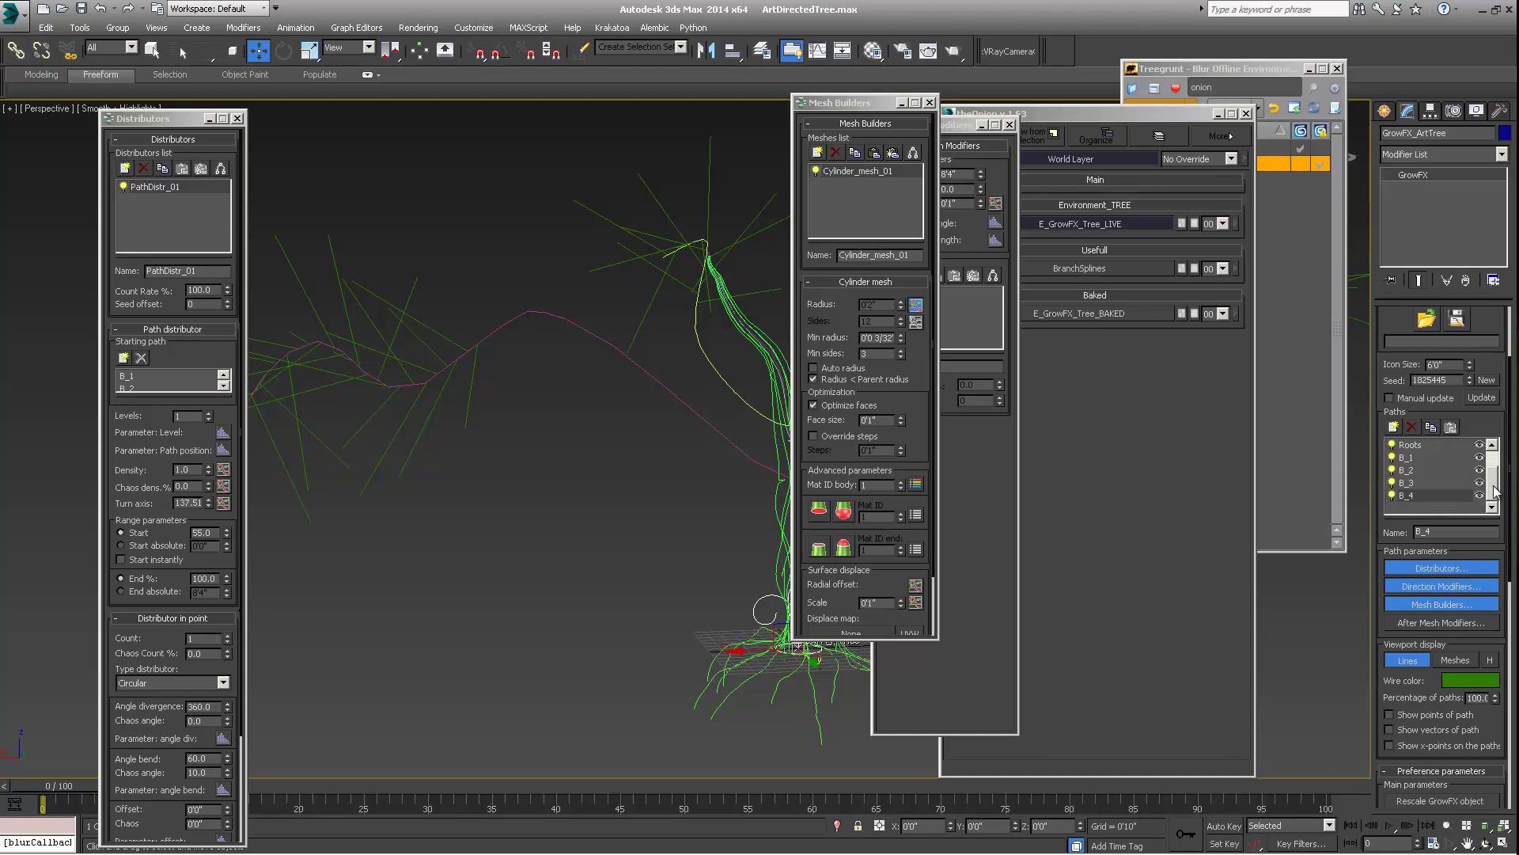
Switch the GrowFX viewport display to Meshes and bring B_4 into view in the Paths list
click(1456, 660)
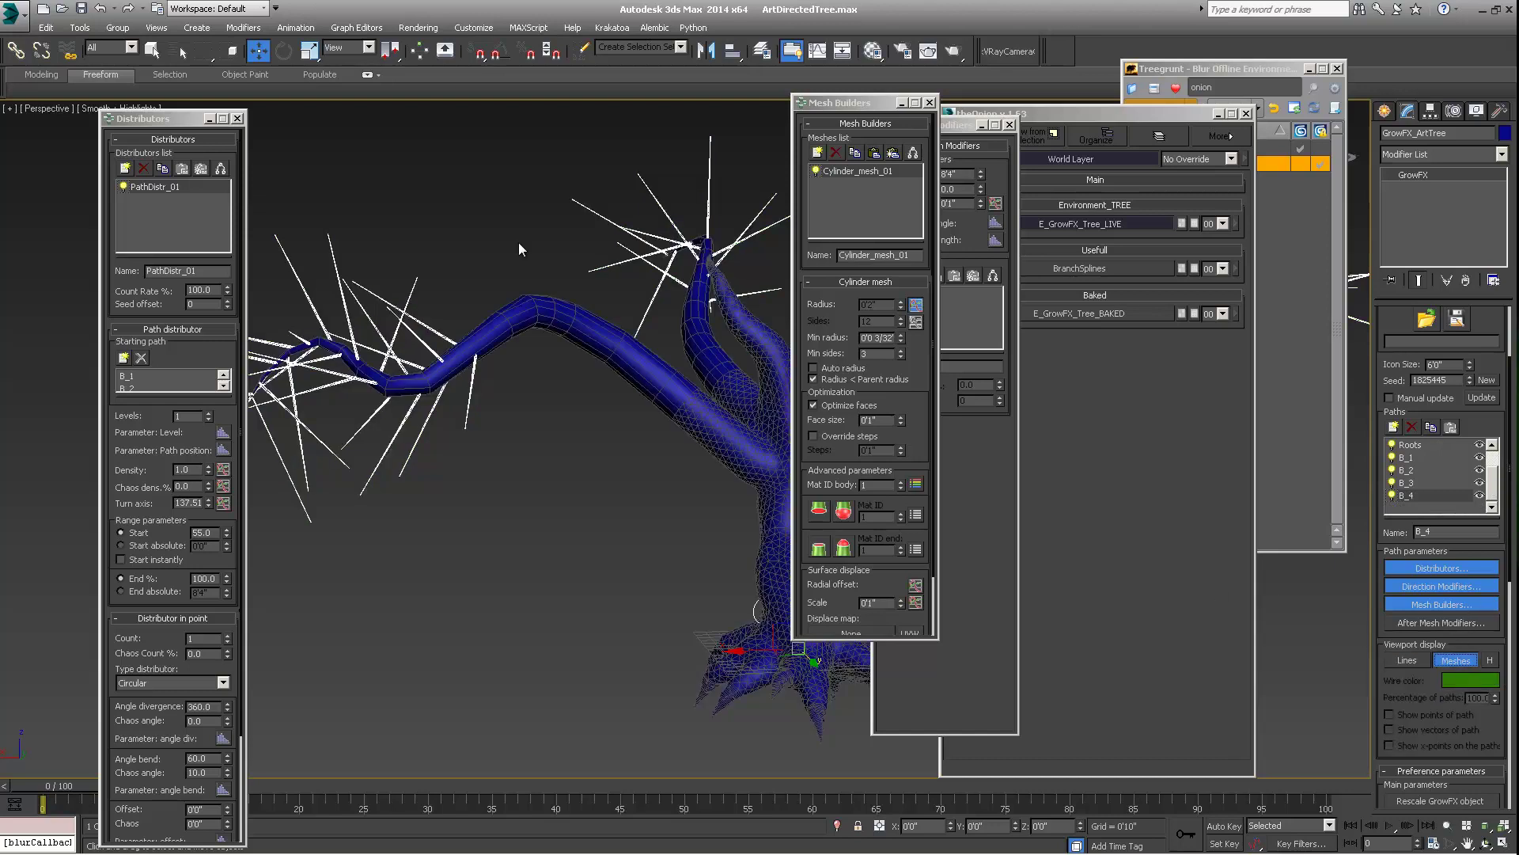
mouse_move(467, 264)
alt+middle_down()
mouse_move(516, 264)
mouse_move(571, 300)
mouse_move(519, 301)
mouse_move(566, 312)
alt+middle_up()
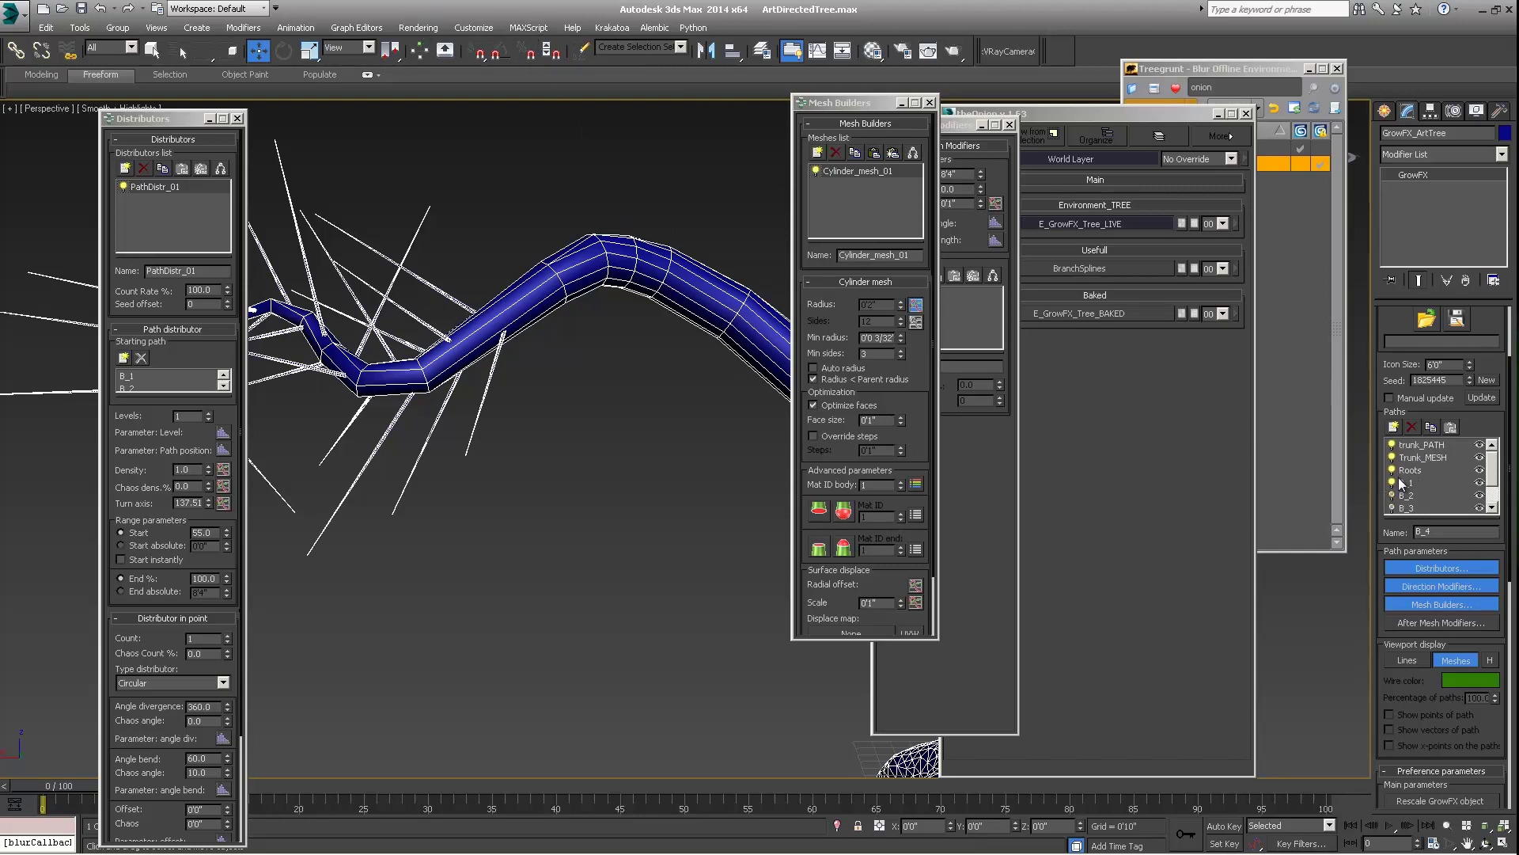
click(1491, 497)
mouse_move(590, 400)
middle_down()
mouse_move(505, 404)
mouse_move(578, 400)
middle_up()
scroll(508, 404, down, 5)
scroll(532, 407, up, 2)
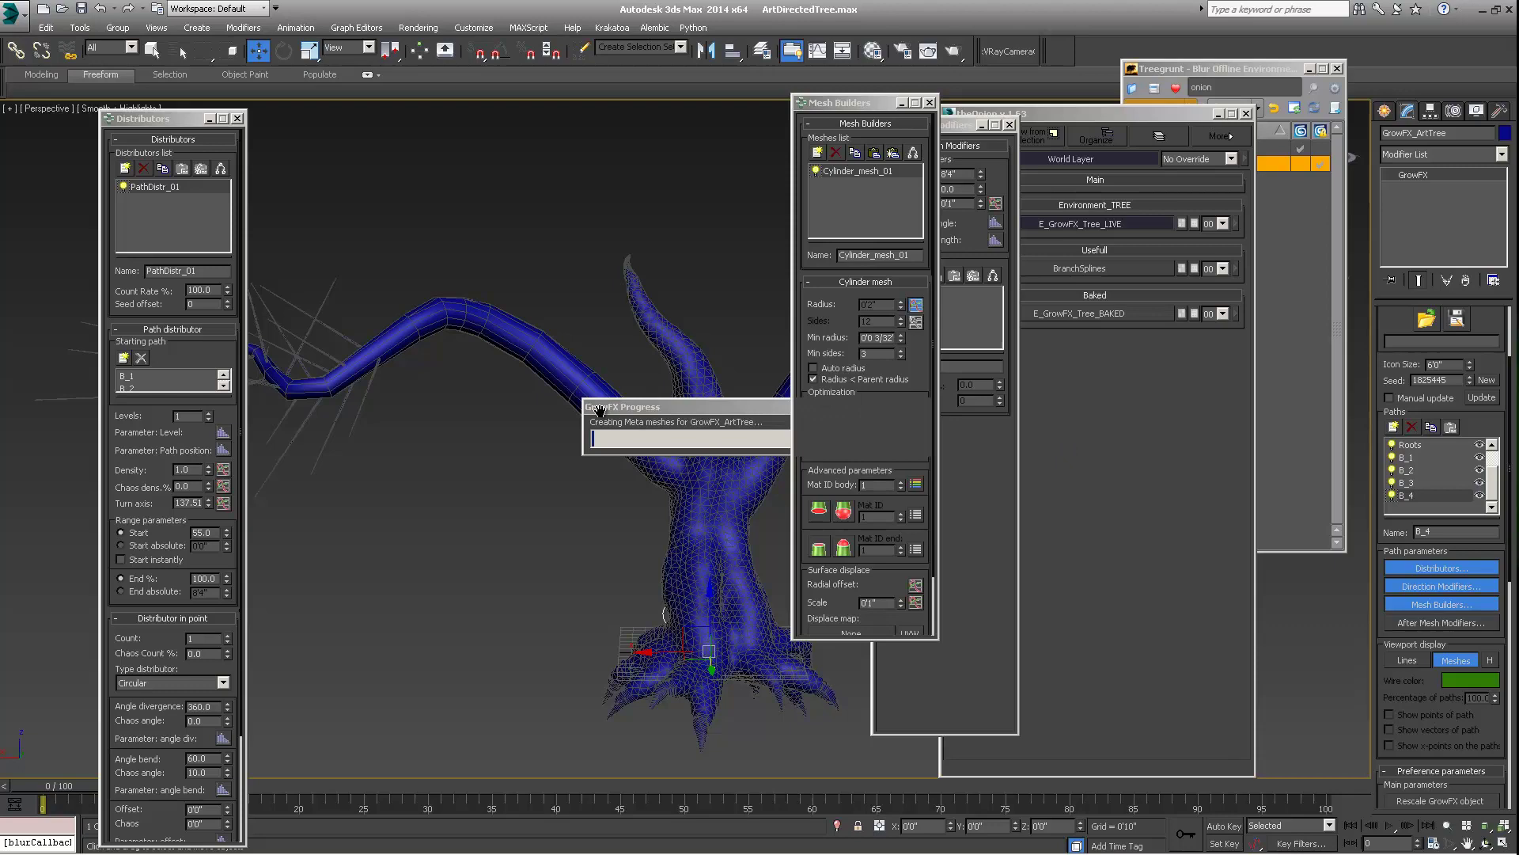
alt+middle_drag(586, 396, 673, 423)
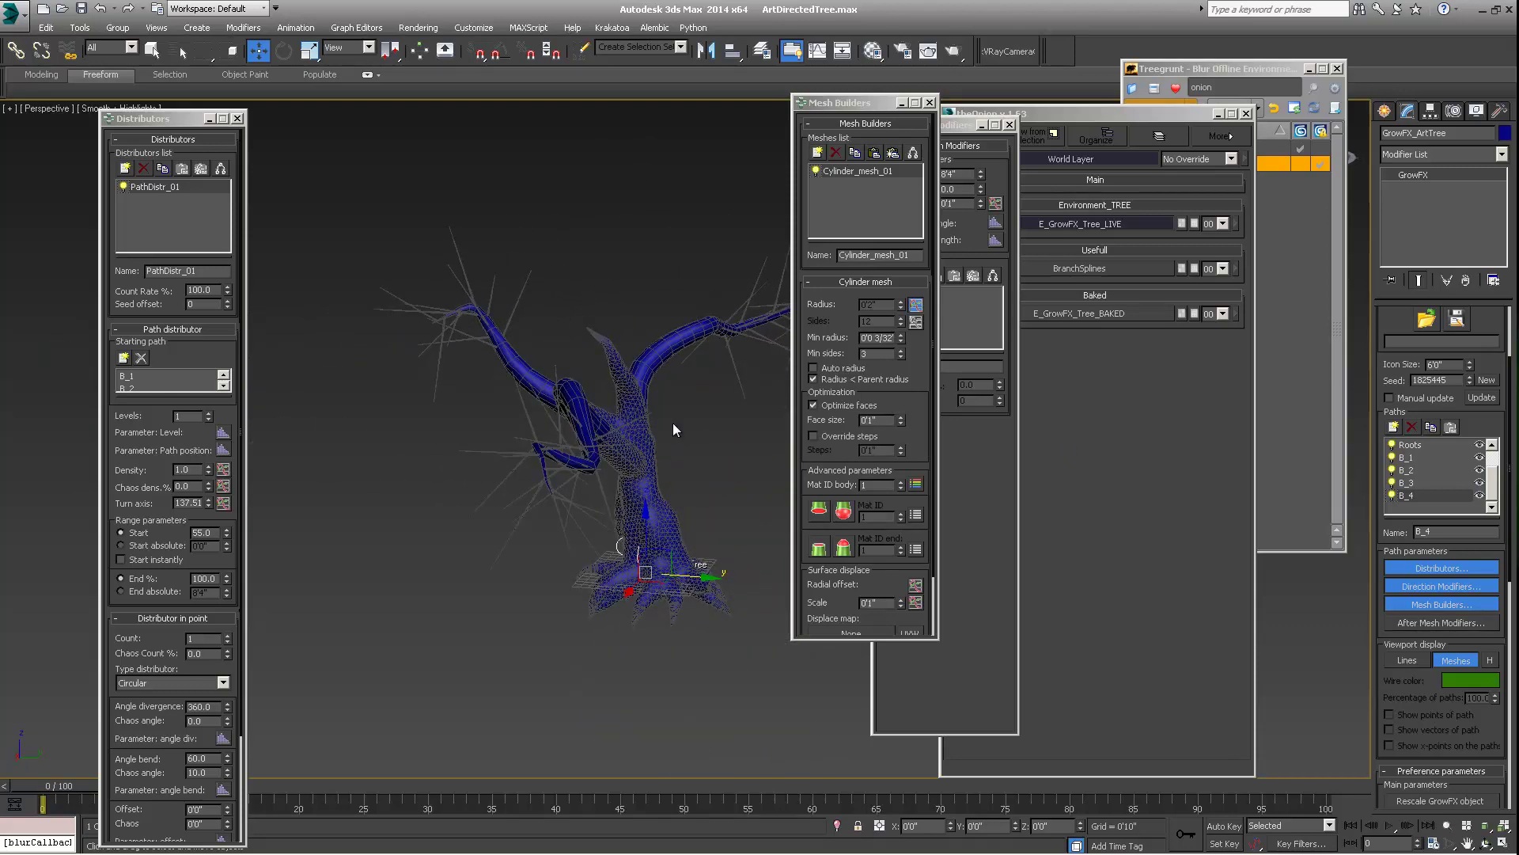
Toggle visibility of the branch, Roots and trunk meshes to inspect each part separately
click(1480, 483)
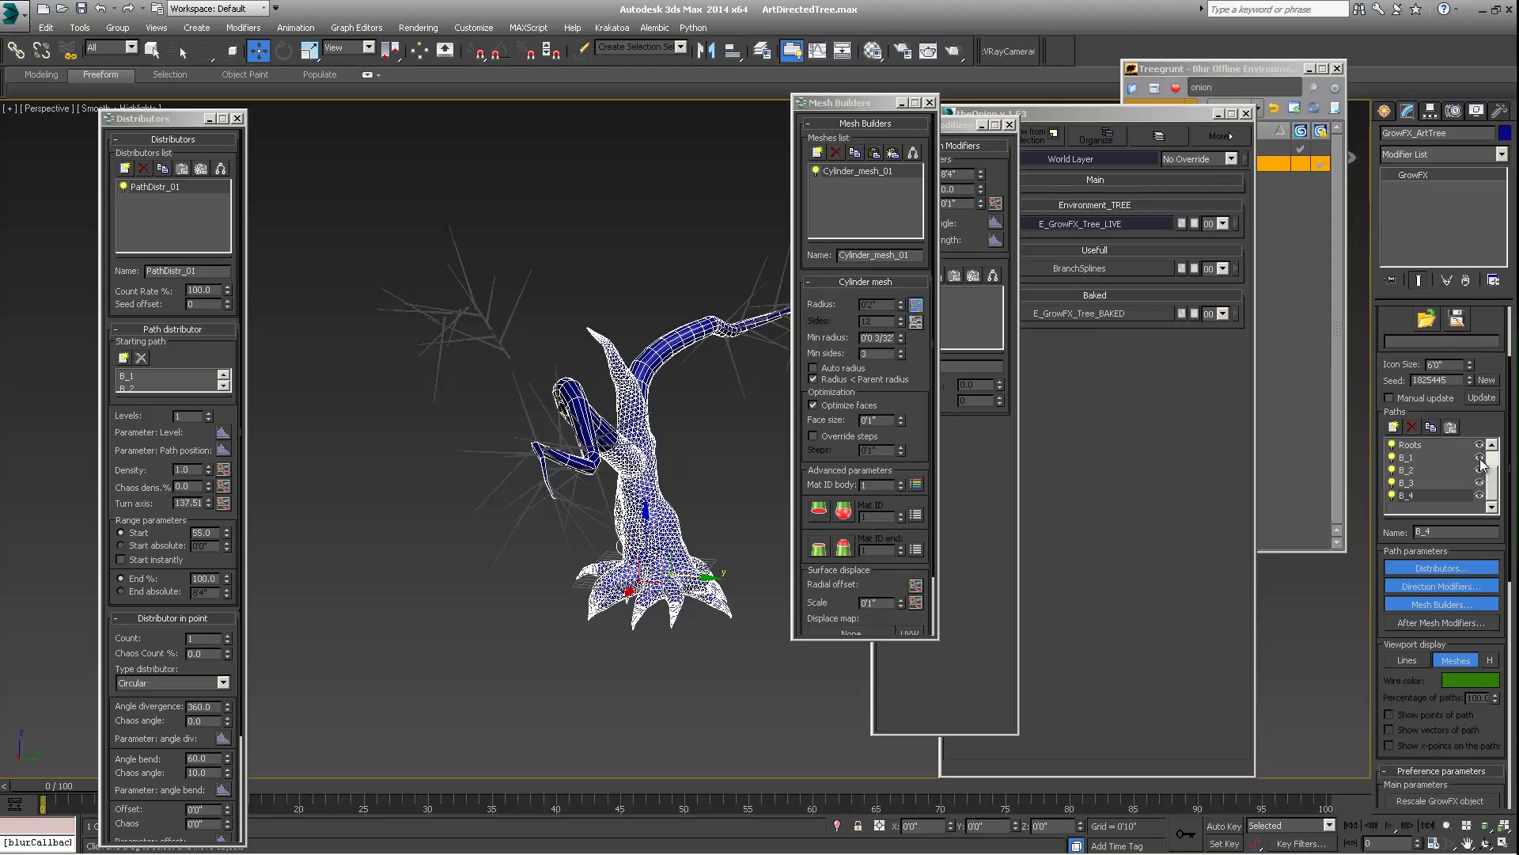
click(1480, 459)
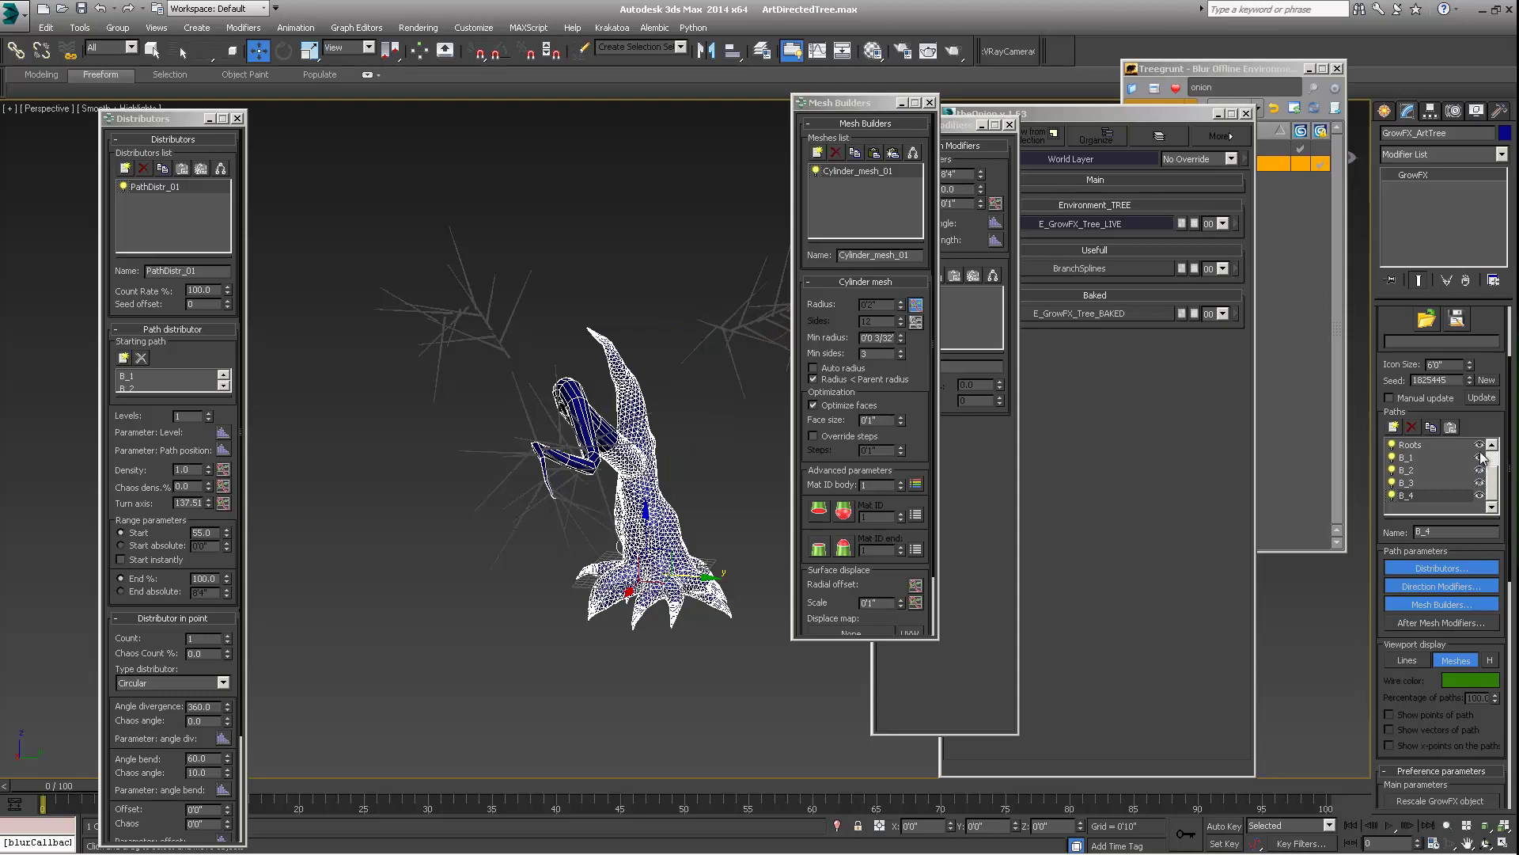
click(1481, 451)
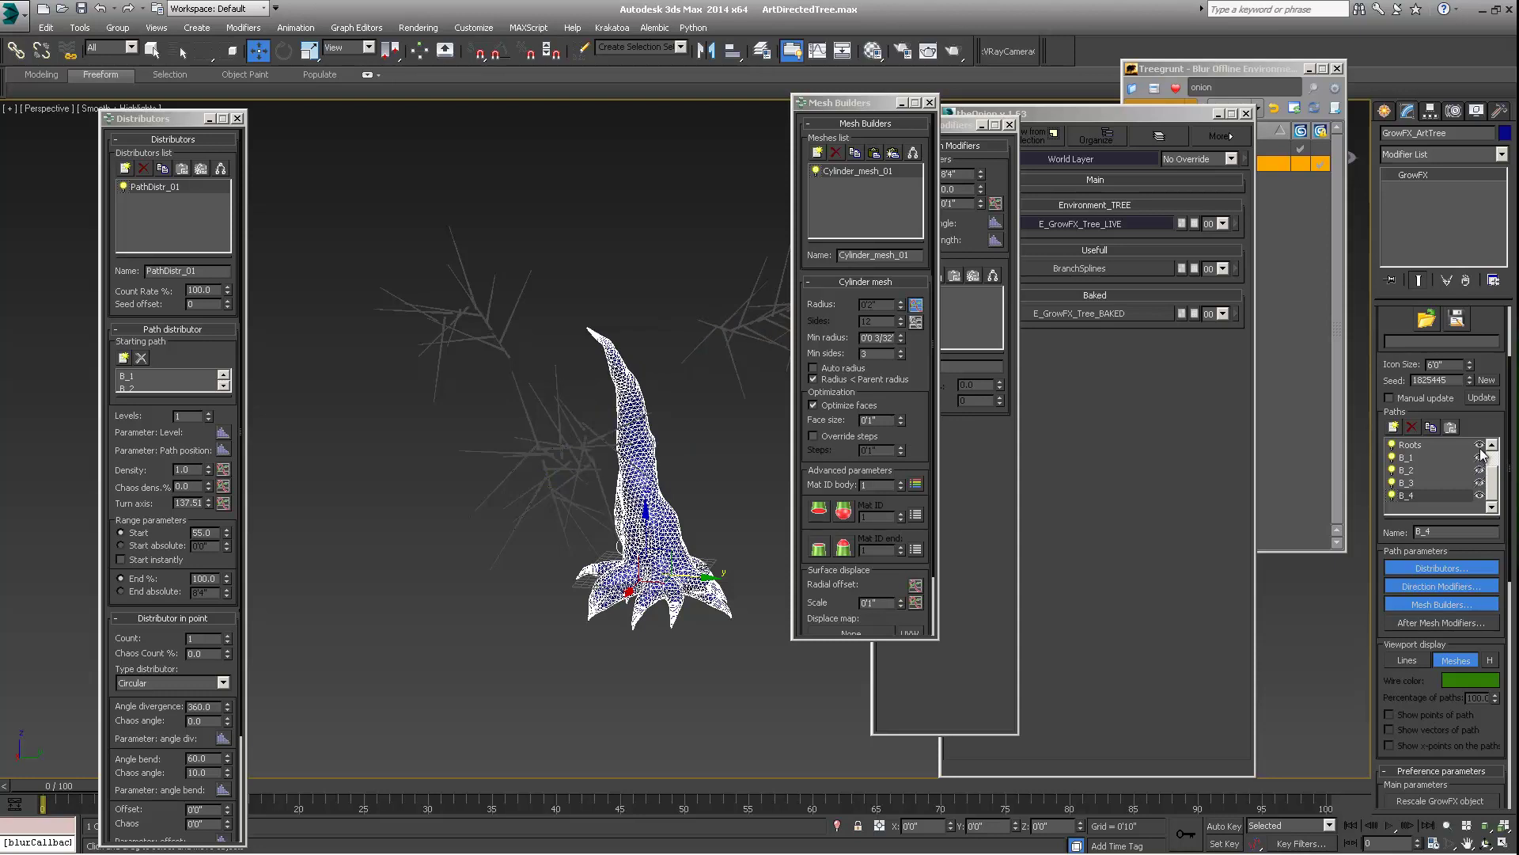
click(1480, 446)
scroll(1482, 459, up, 1)
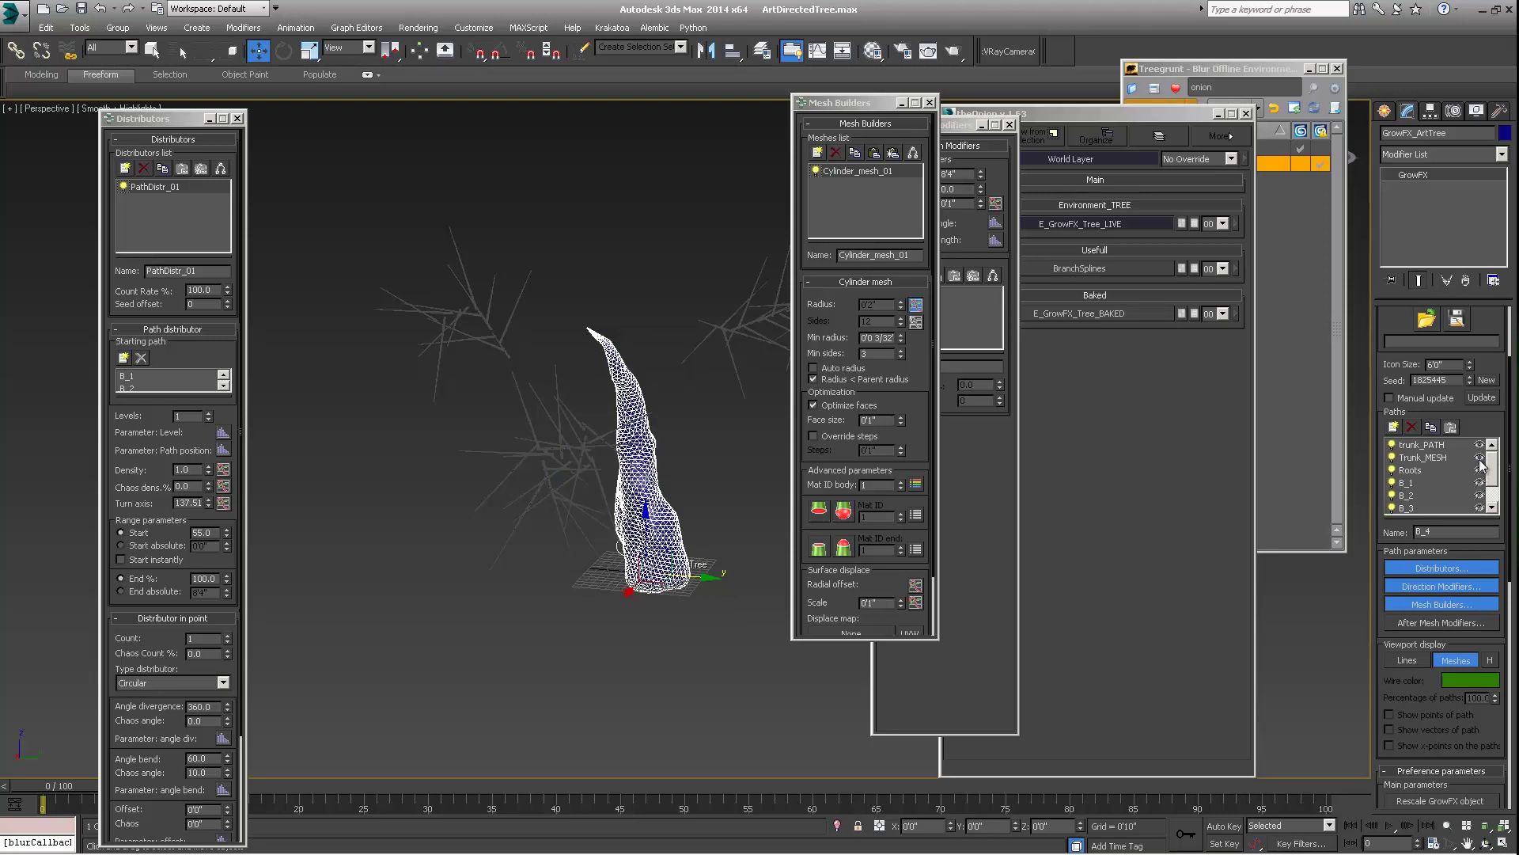
click(1480, 470)
click(1480, 458)
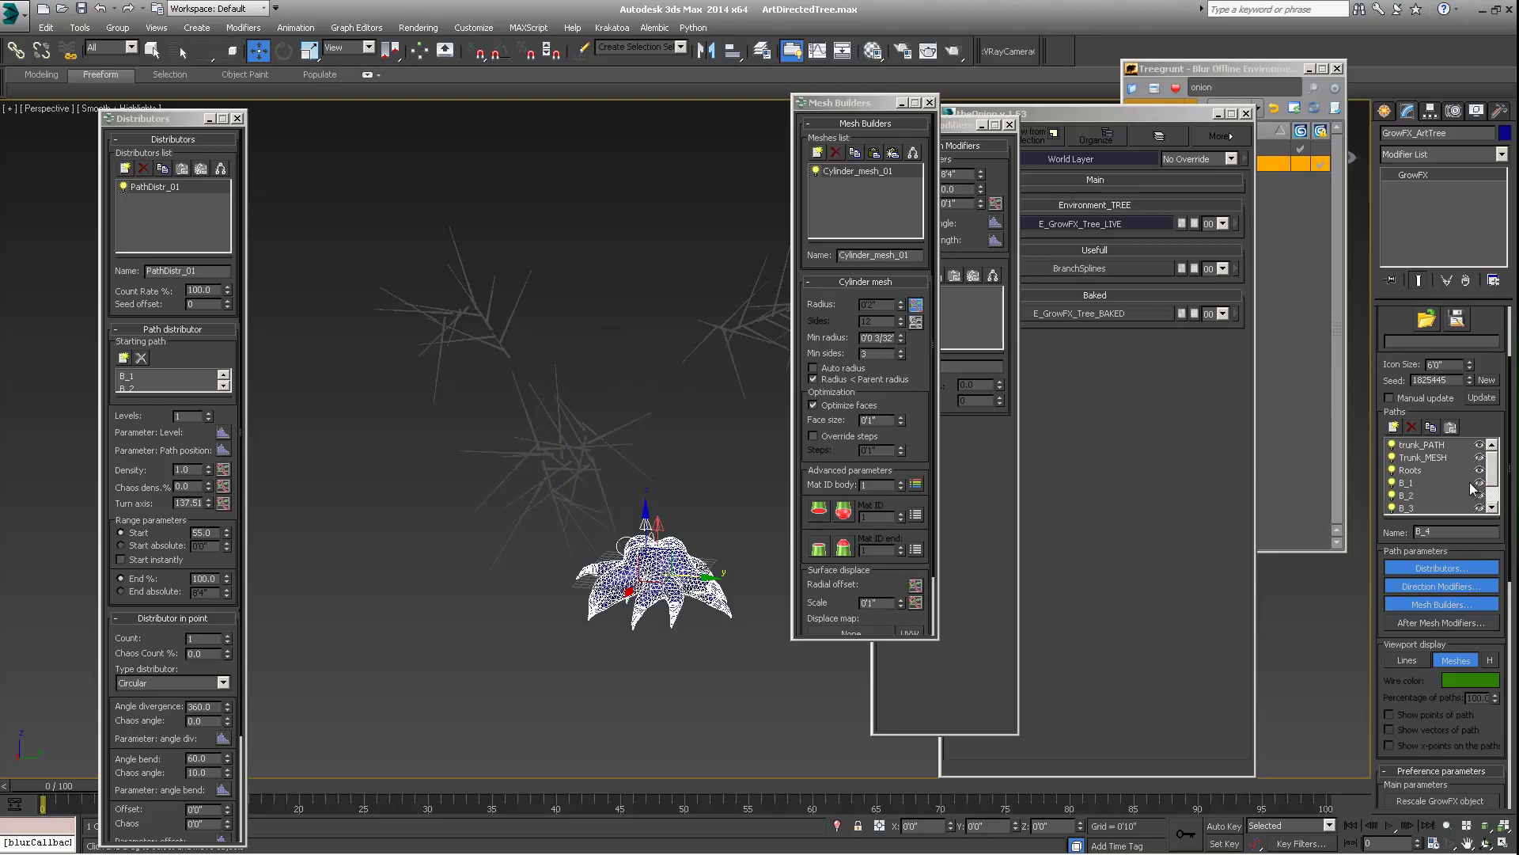
scroll(1474, 489, down, 2)
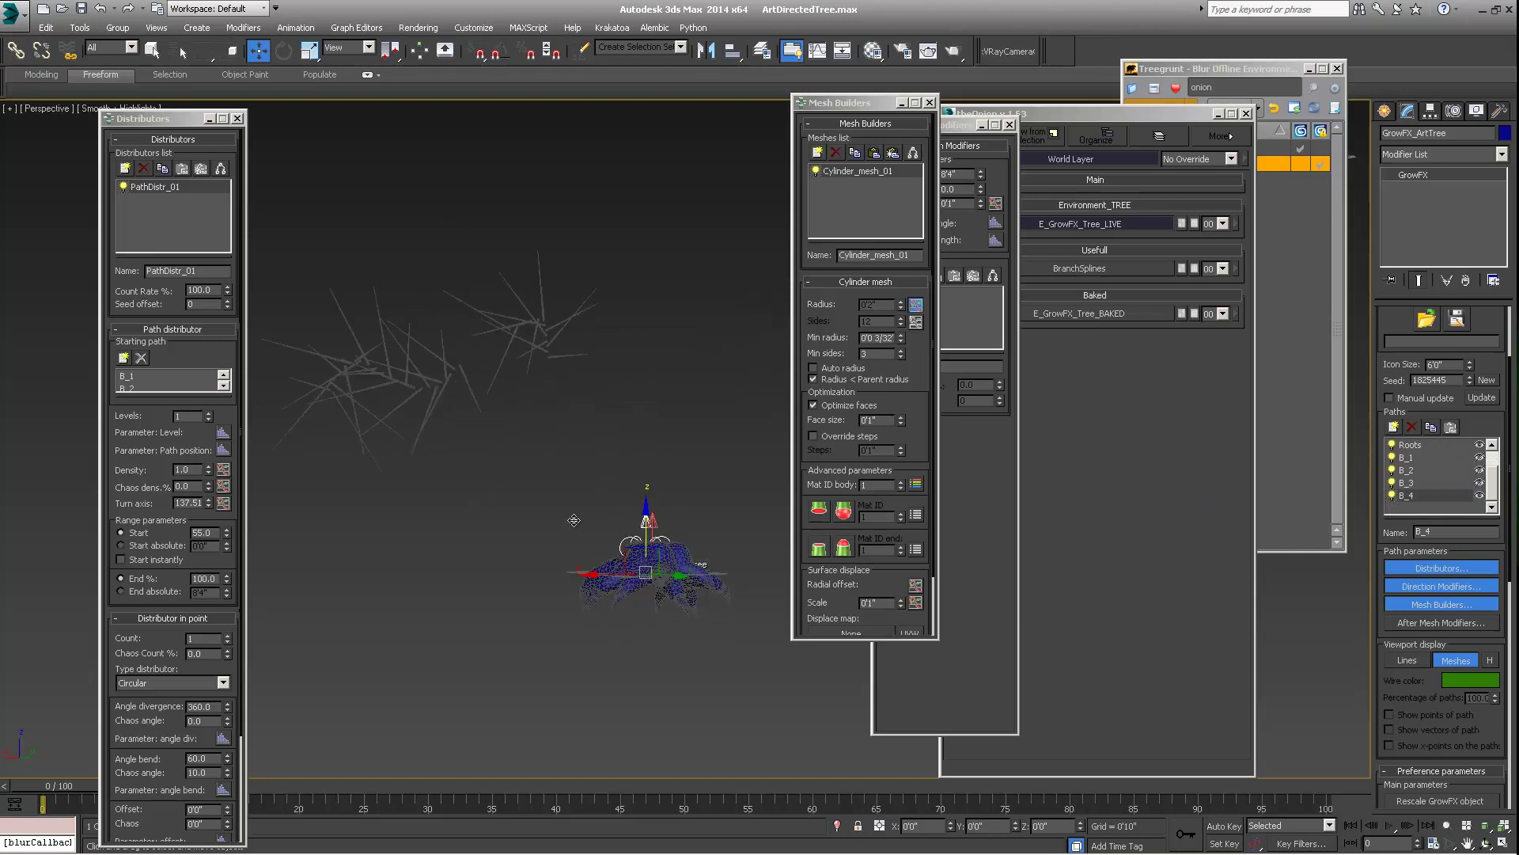
scroll(1478, 473, up, 2)
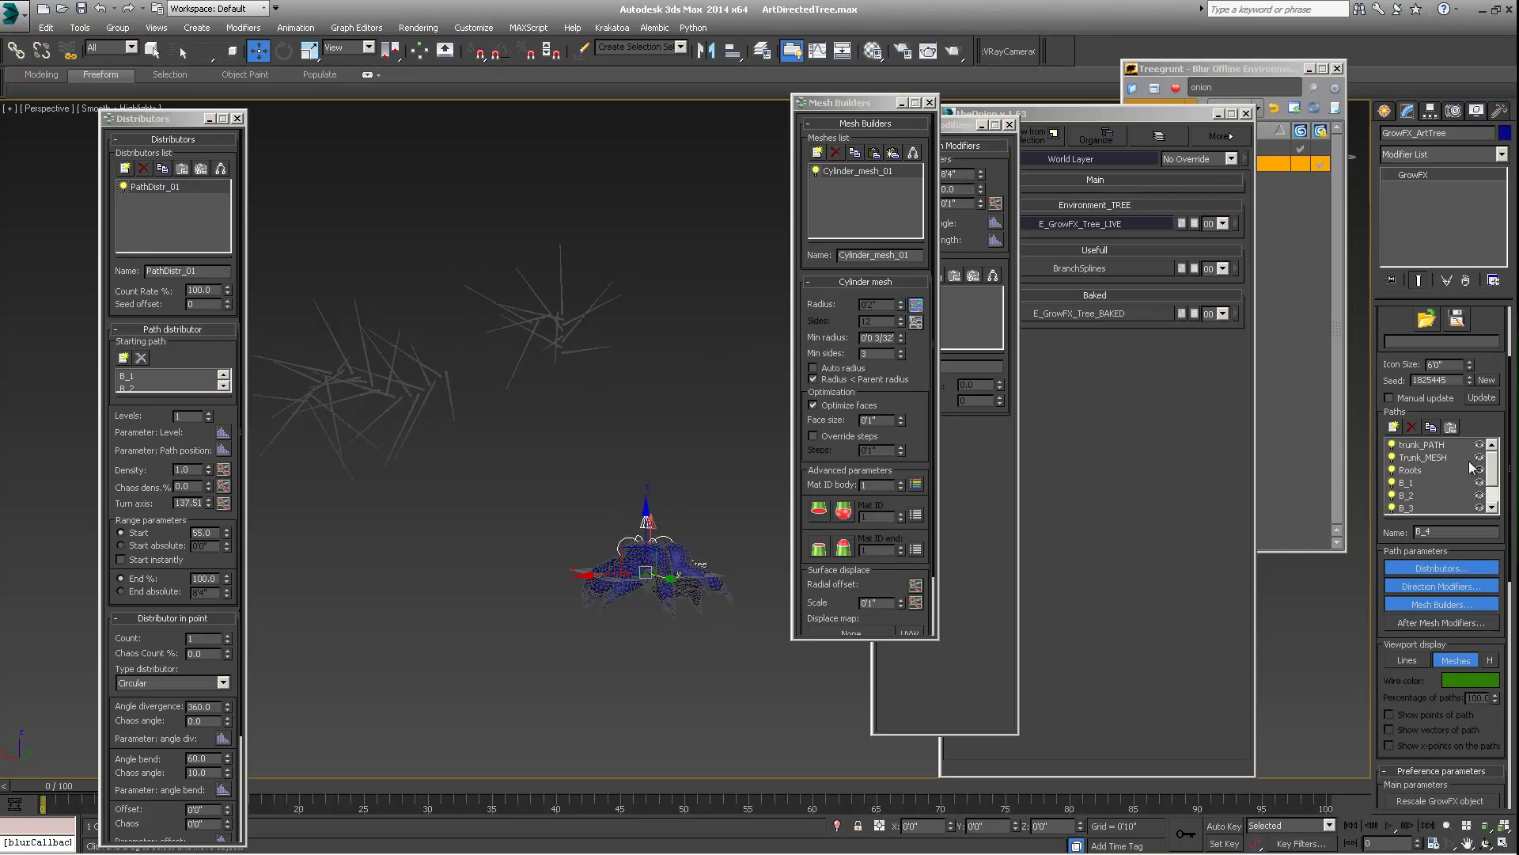
Select the Roots path and close the Distributors, Mesh Builders and Direction Modifiers windows
click(1409, 471)
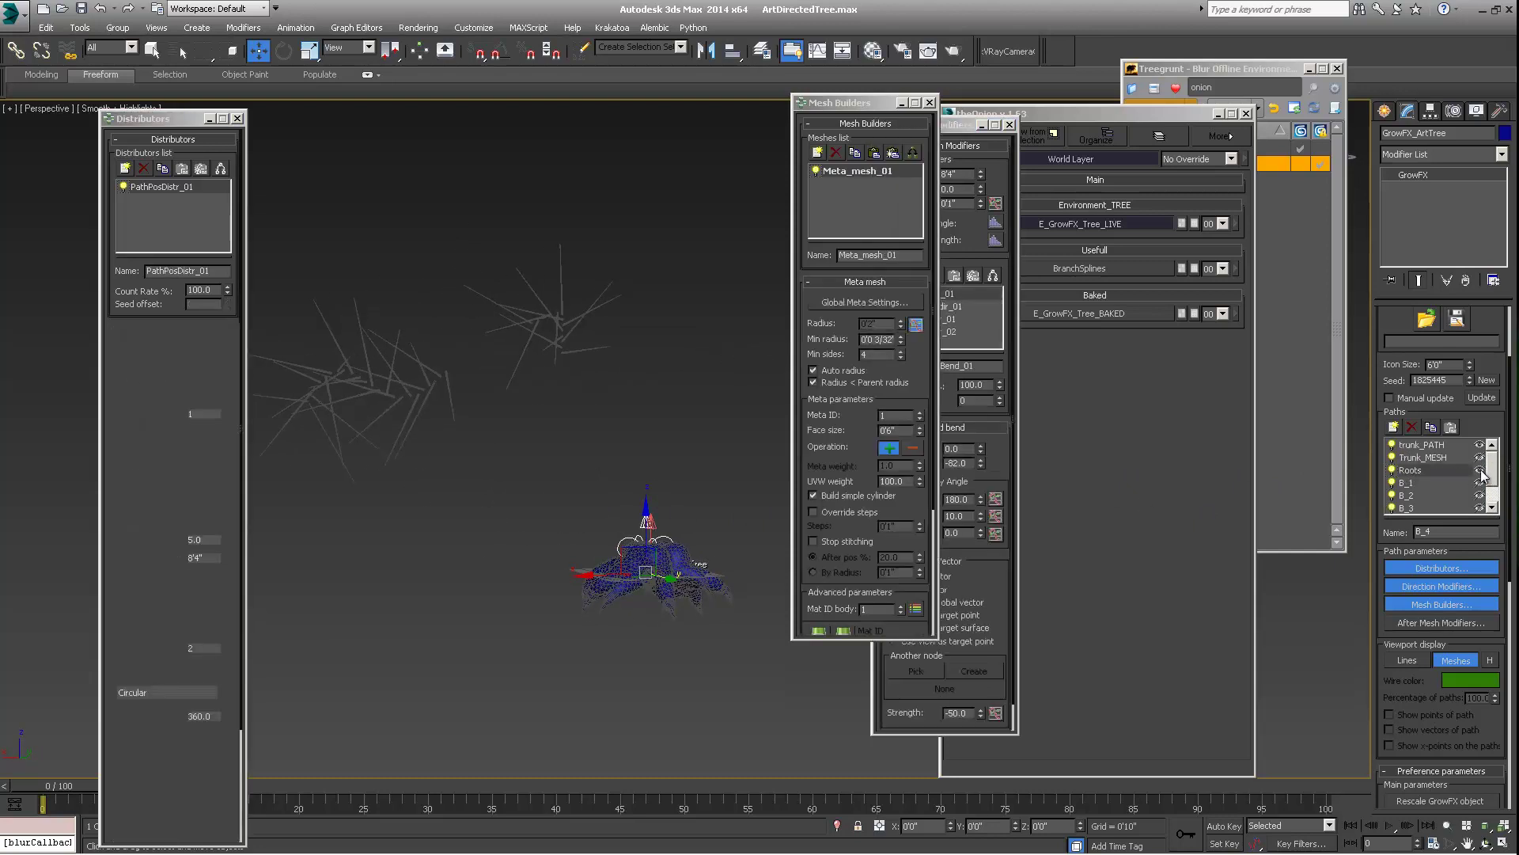
middle_drag(760, 515, 772, 527)
alt+middle_drag(621, 532, 590, 525)
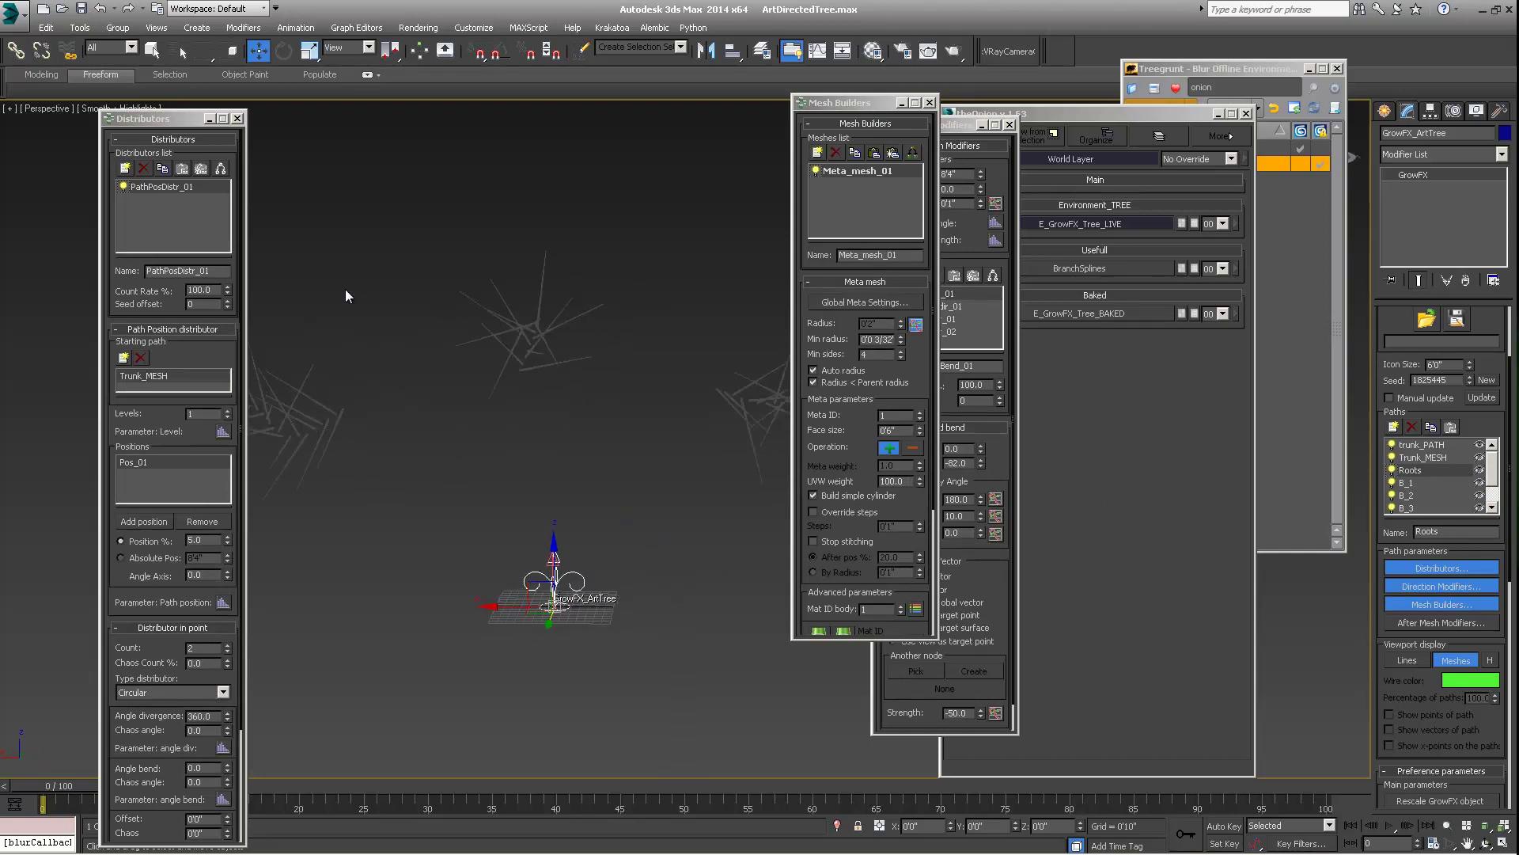
click(236, 118)
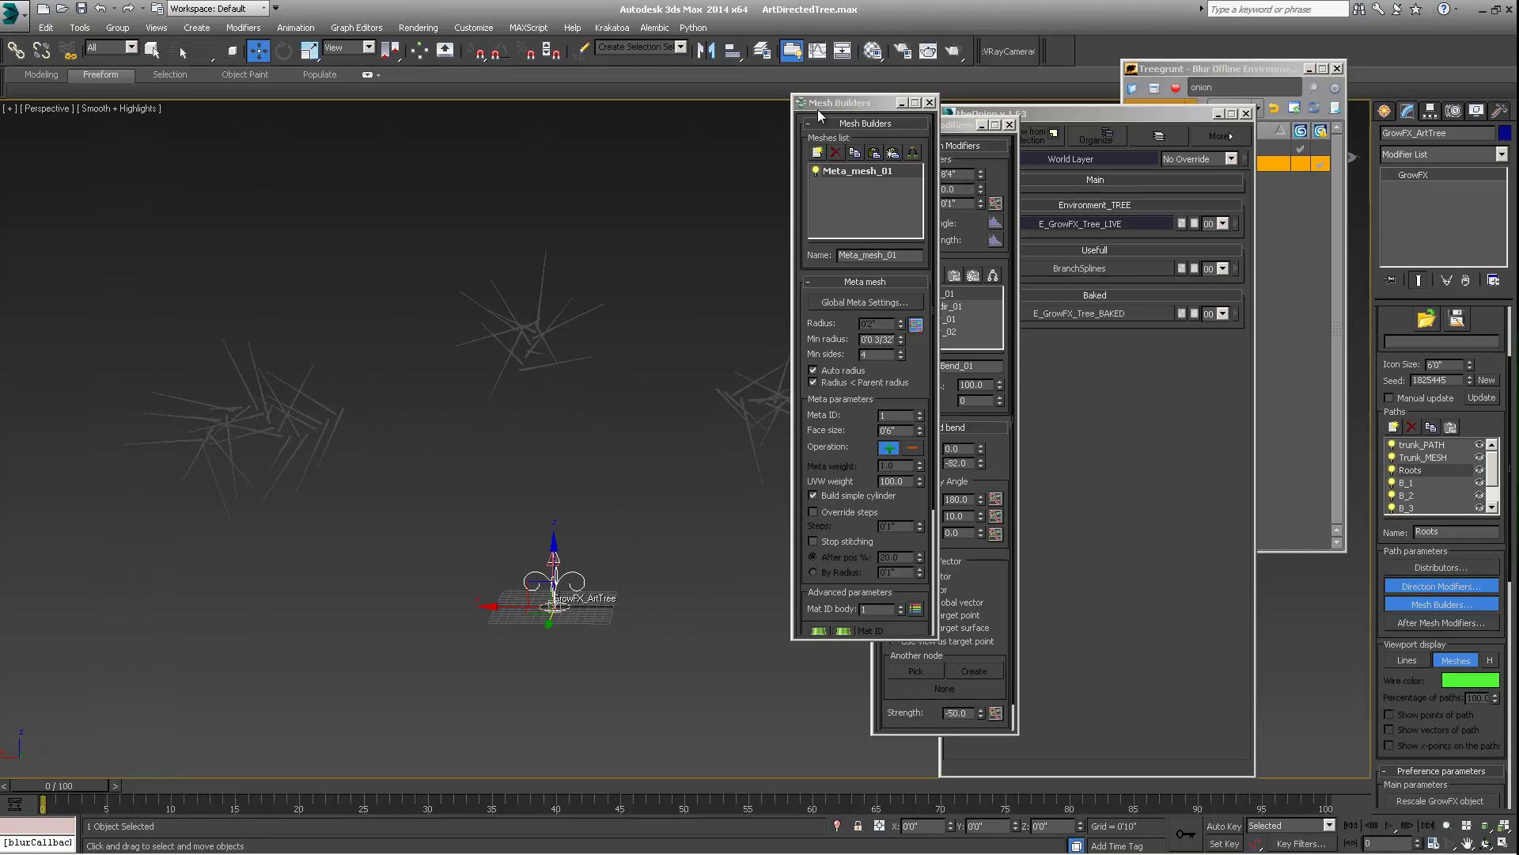
click(930, 103)
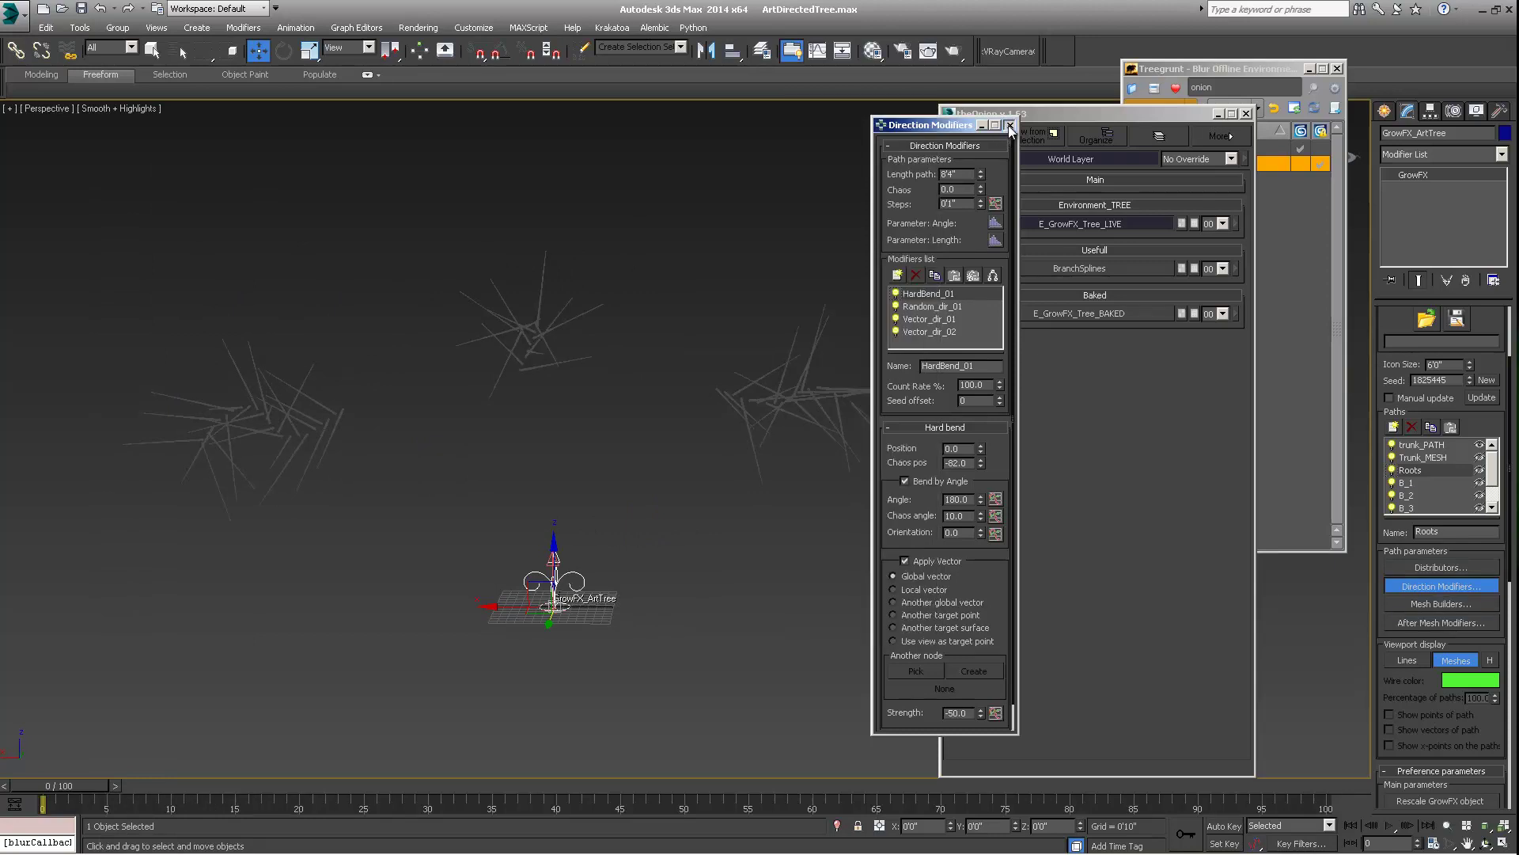
click(1009, 125)
alt+middle_drag(637, 344, 640, 431)
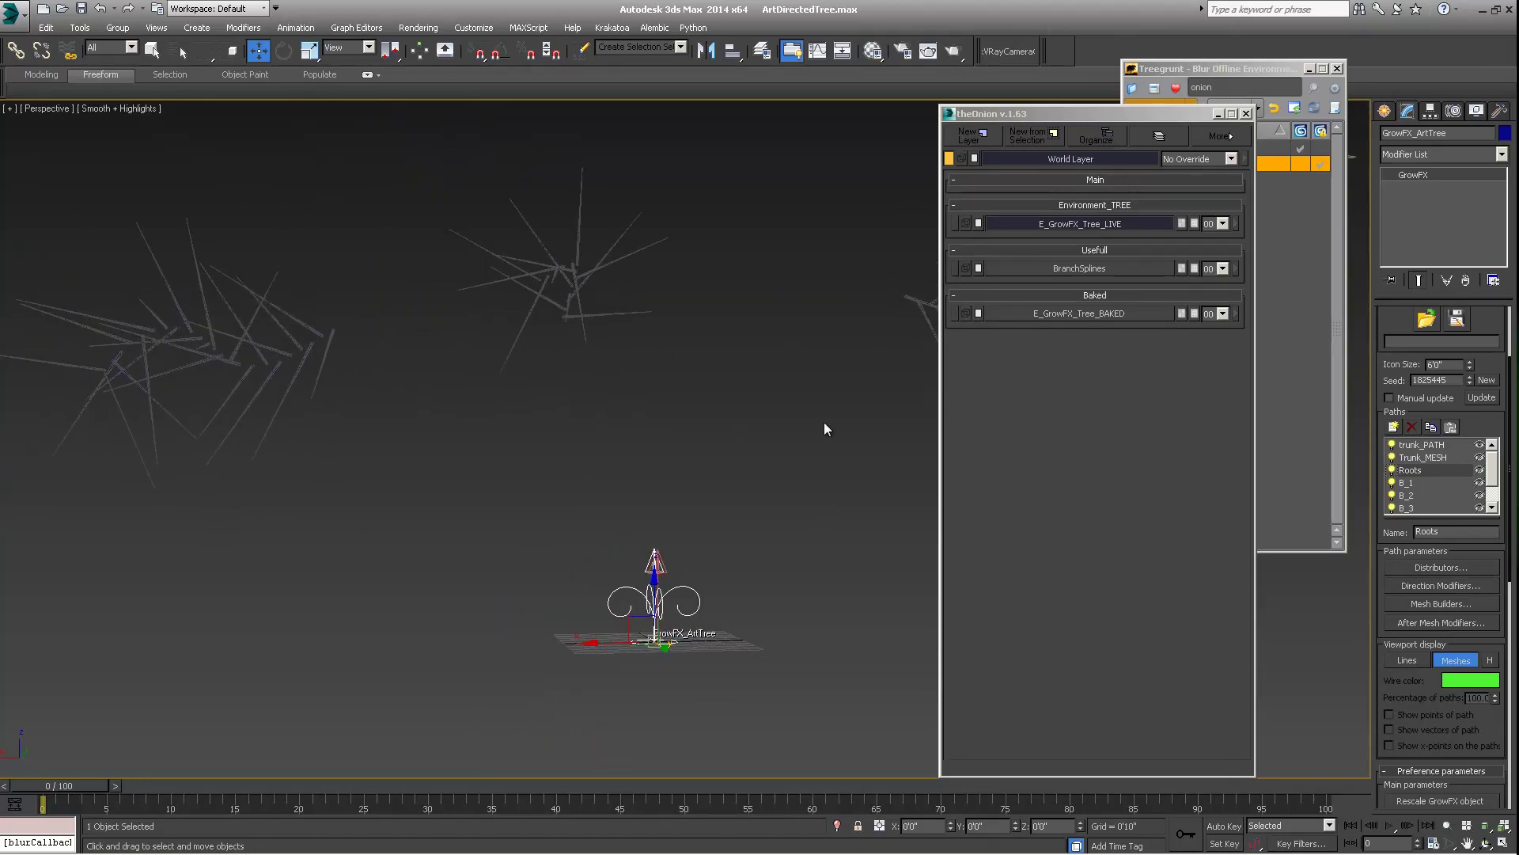
scroll(1405, 497, down, 2)
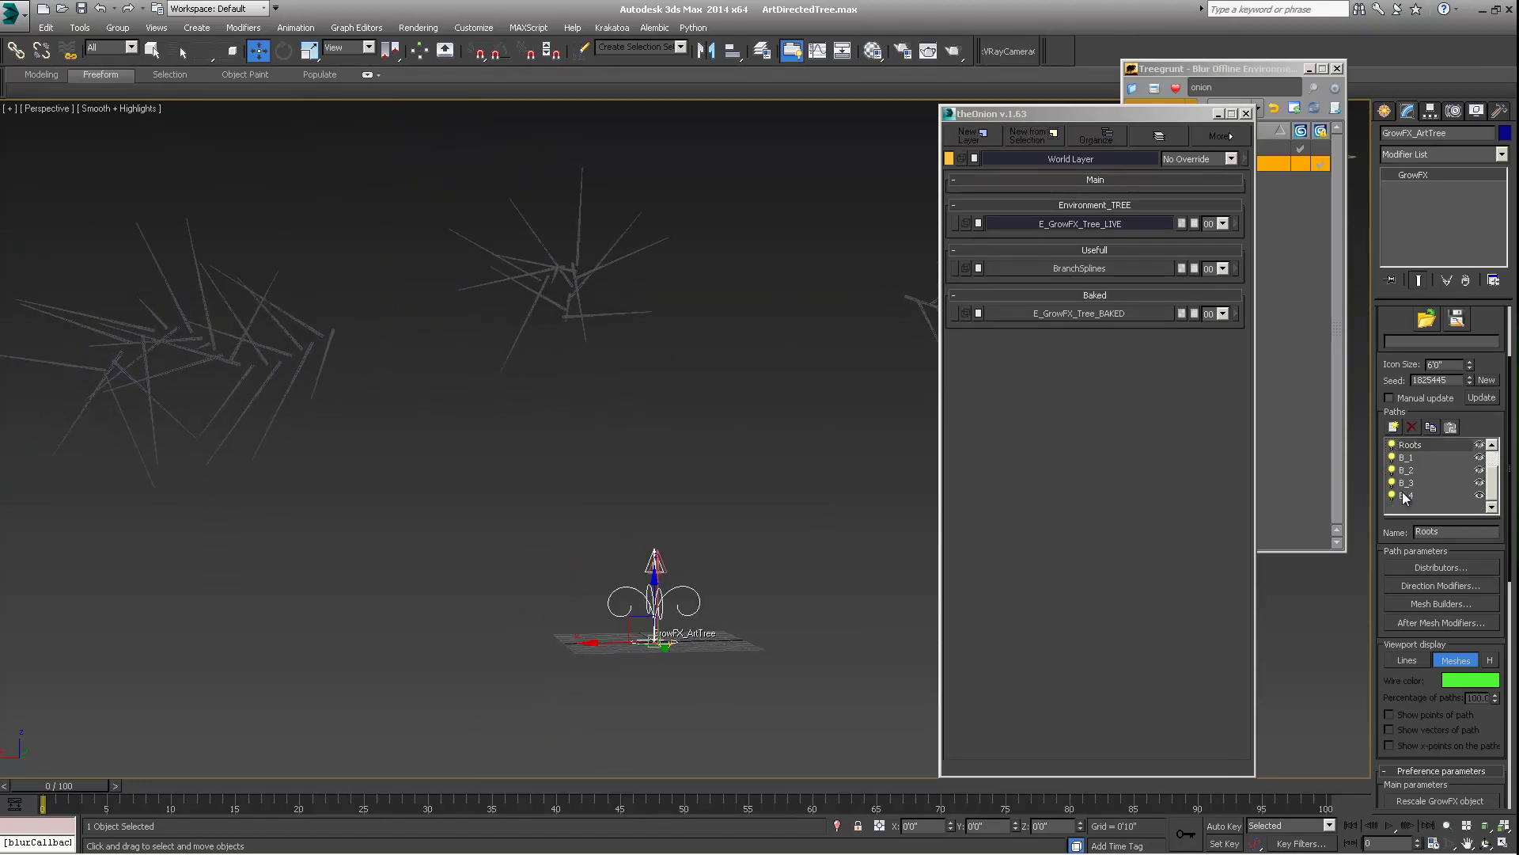
alt+middle_drag(588, 363, 240, 343)
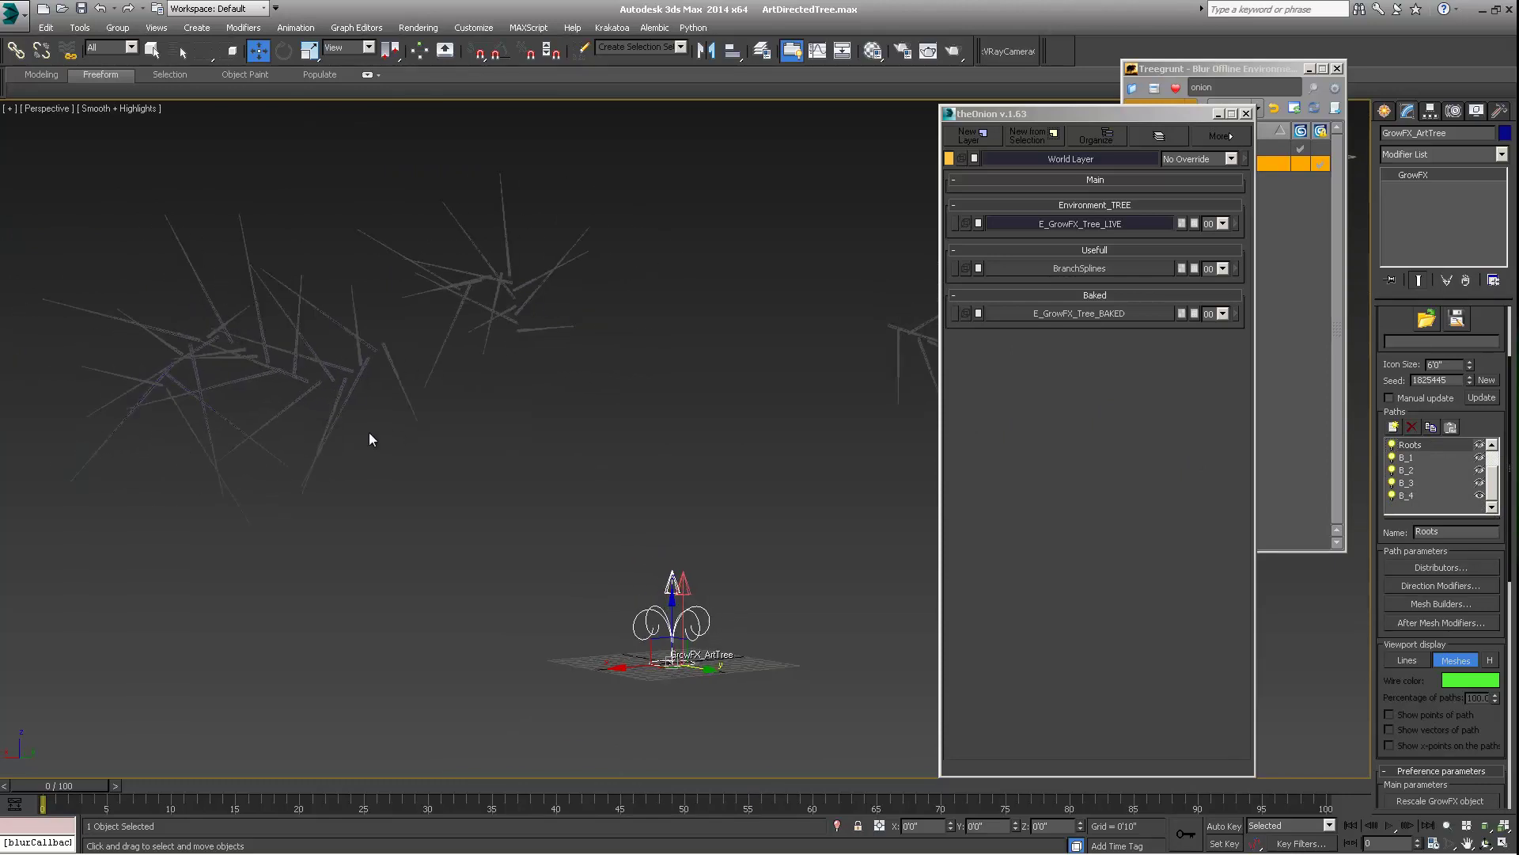
Select path B_4 and move theOnion layer manager up and right
click(1410, 499)
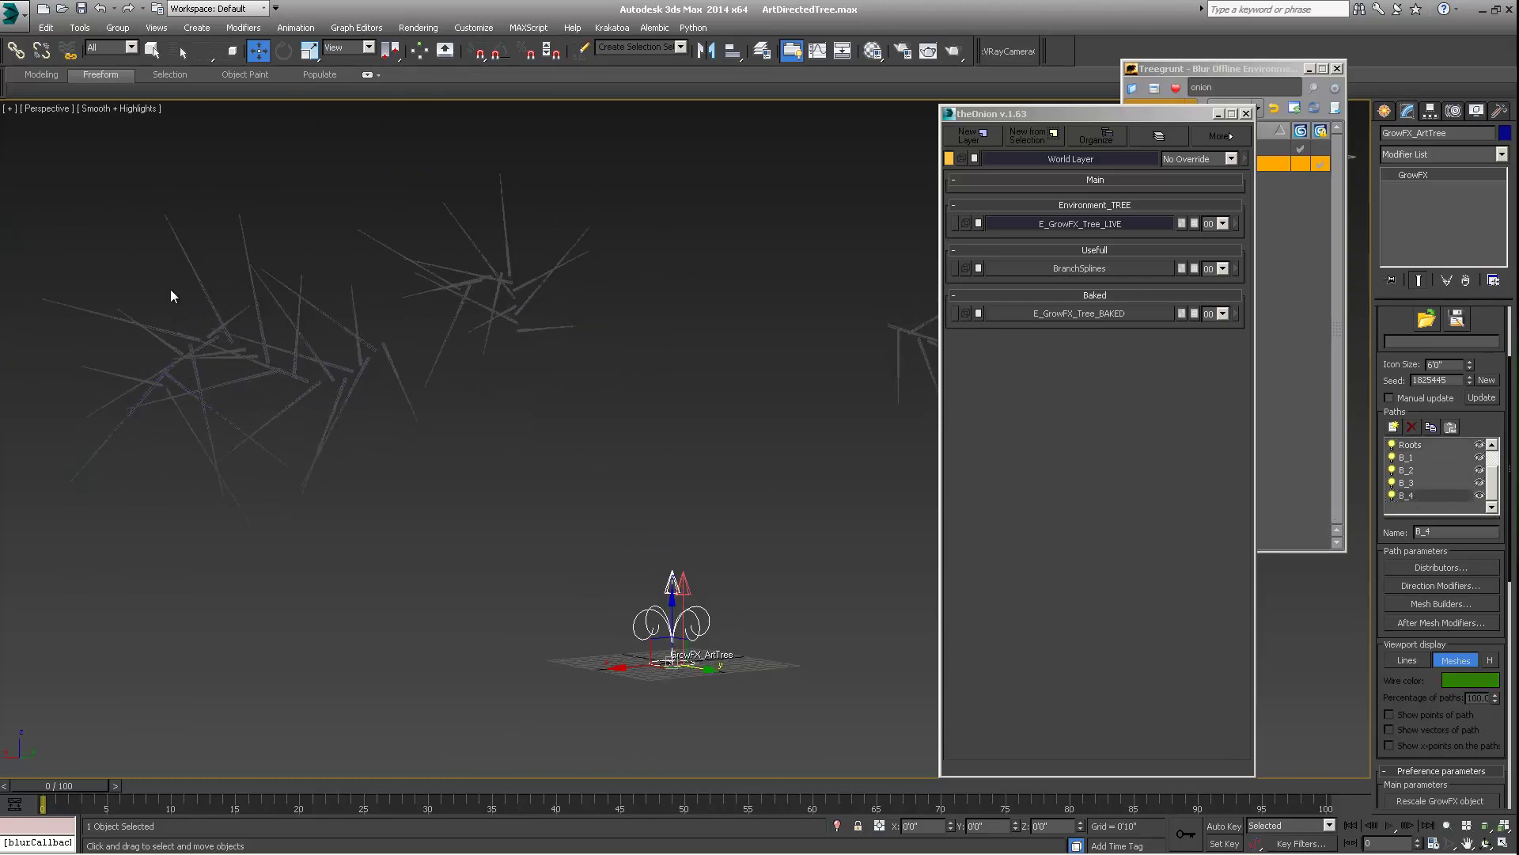
alt+middle_drag(220, 378, 356, 401)
mouse_move(468, 394)
alt+middle_down()
mouse_move(507, 408)
mouse_move(475, 420)
alt+middle_up()
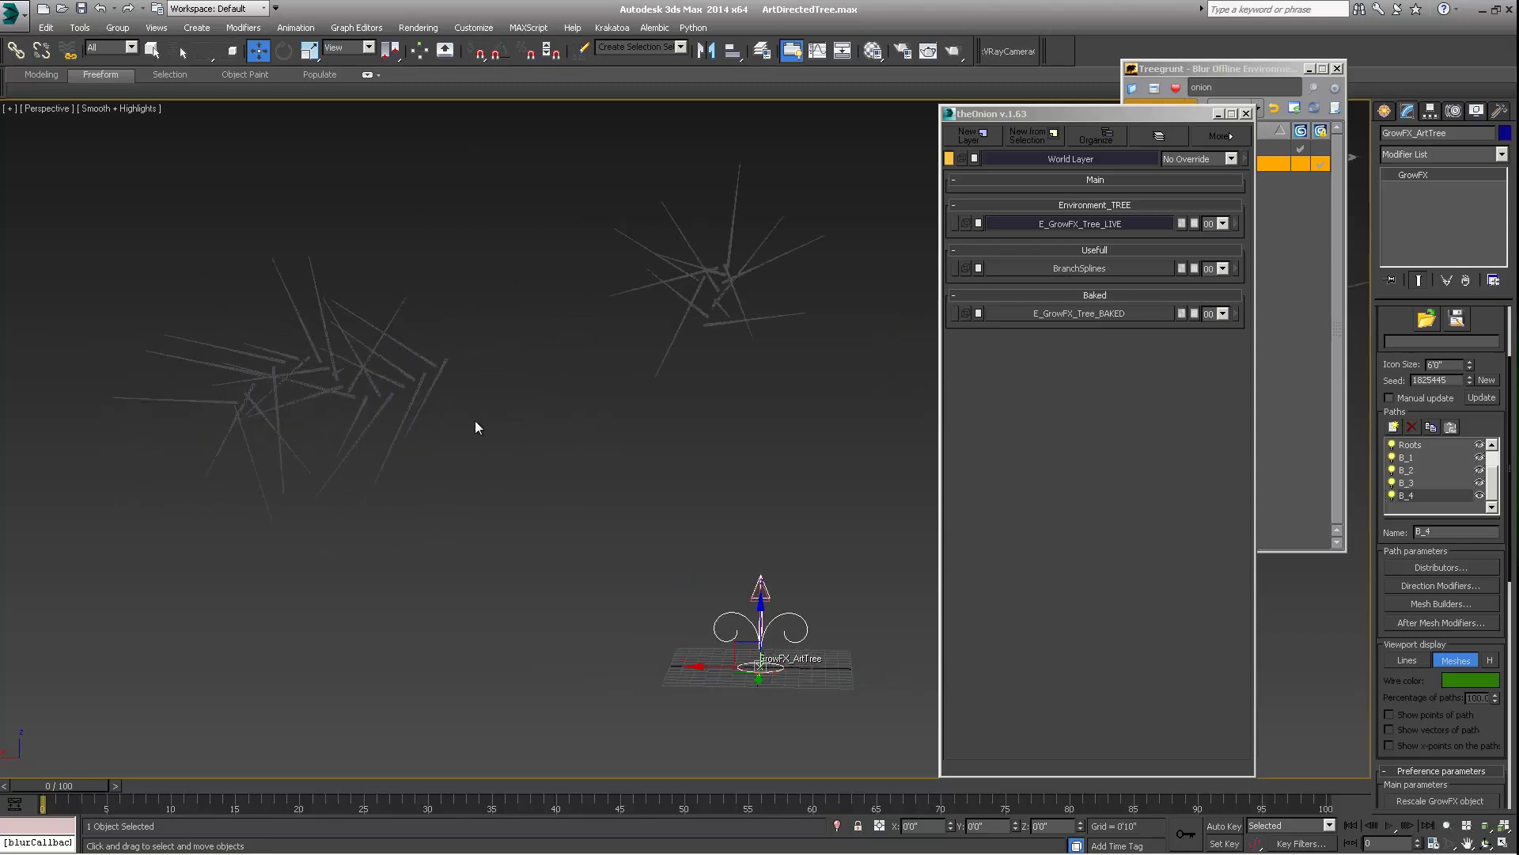
drag(1131, 109, 1176, 69)
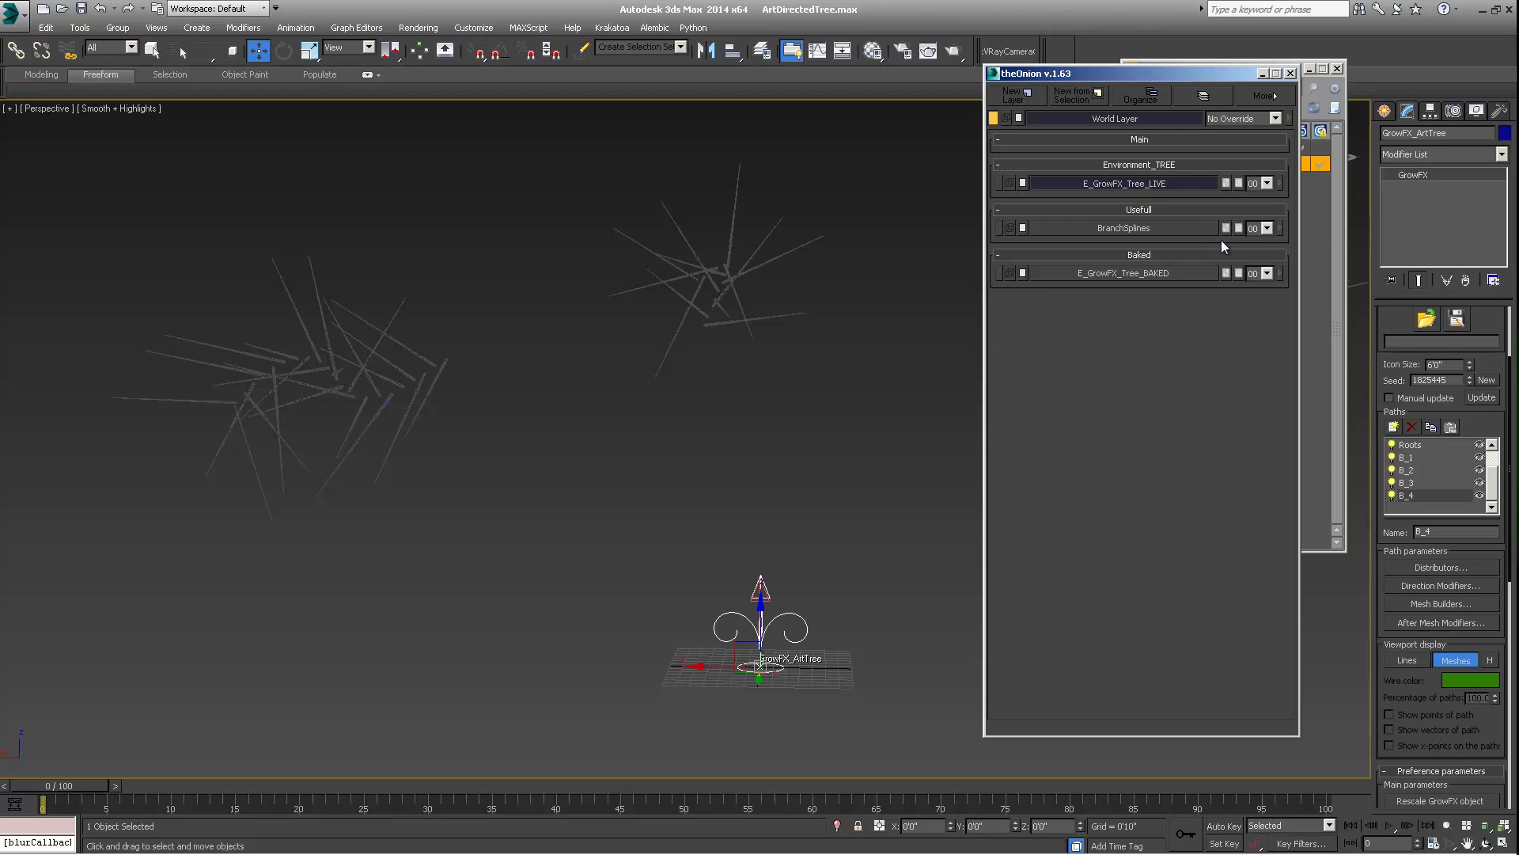
Turn on E_GrowFX_Tree_BAKED and orbit around the blue baked tree from several angles
click(1151, 274)
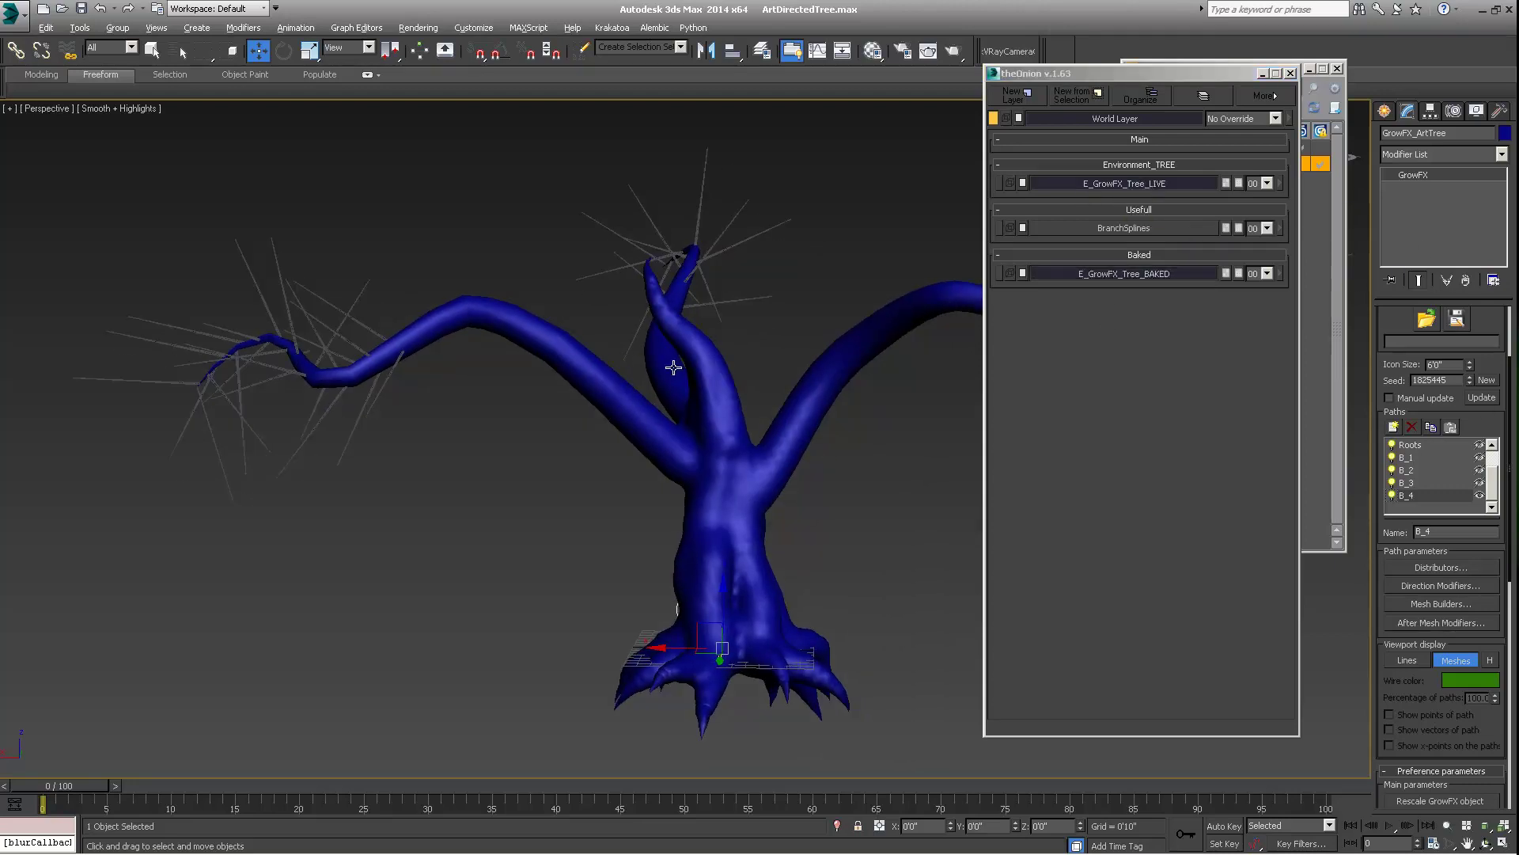
alt+middle_drag(674, 367, 475, 386)
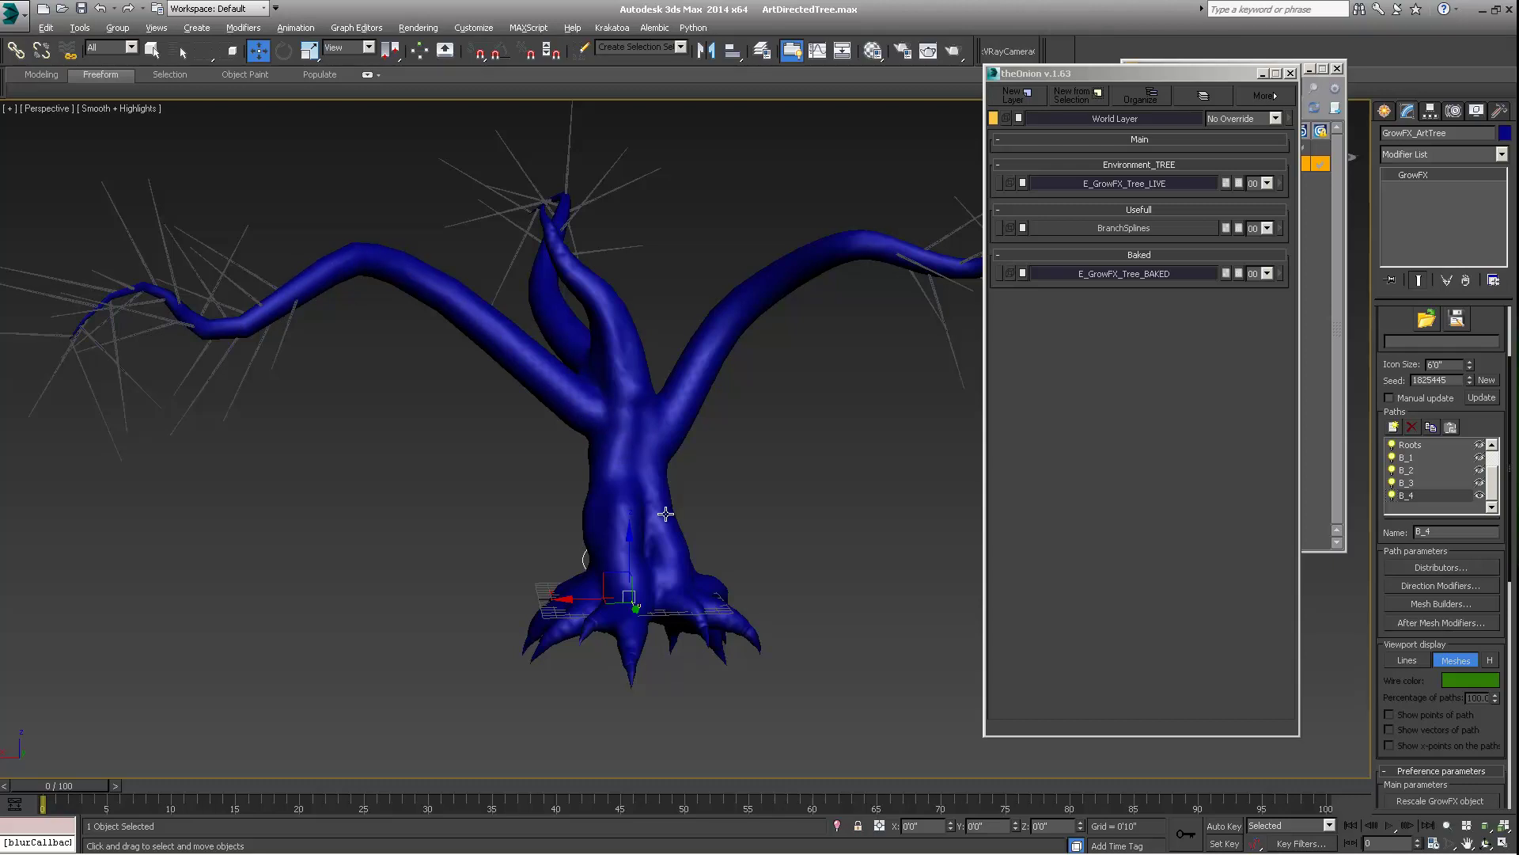
alt+middle_drag(666, 514, 600, 528)
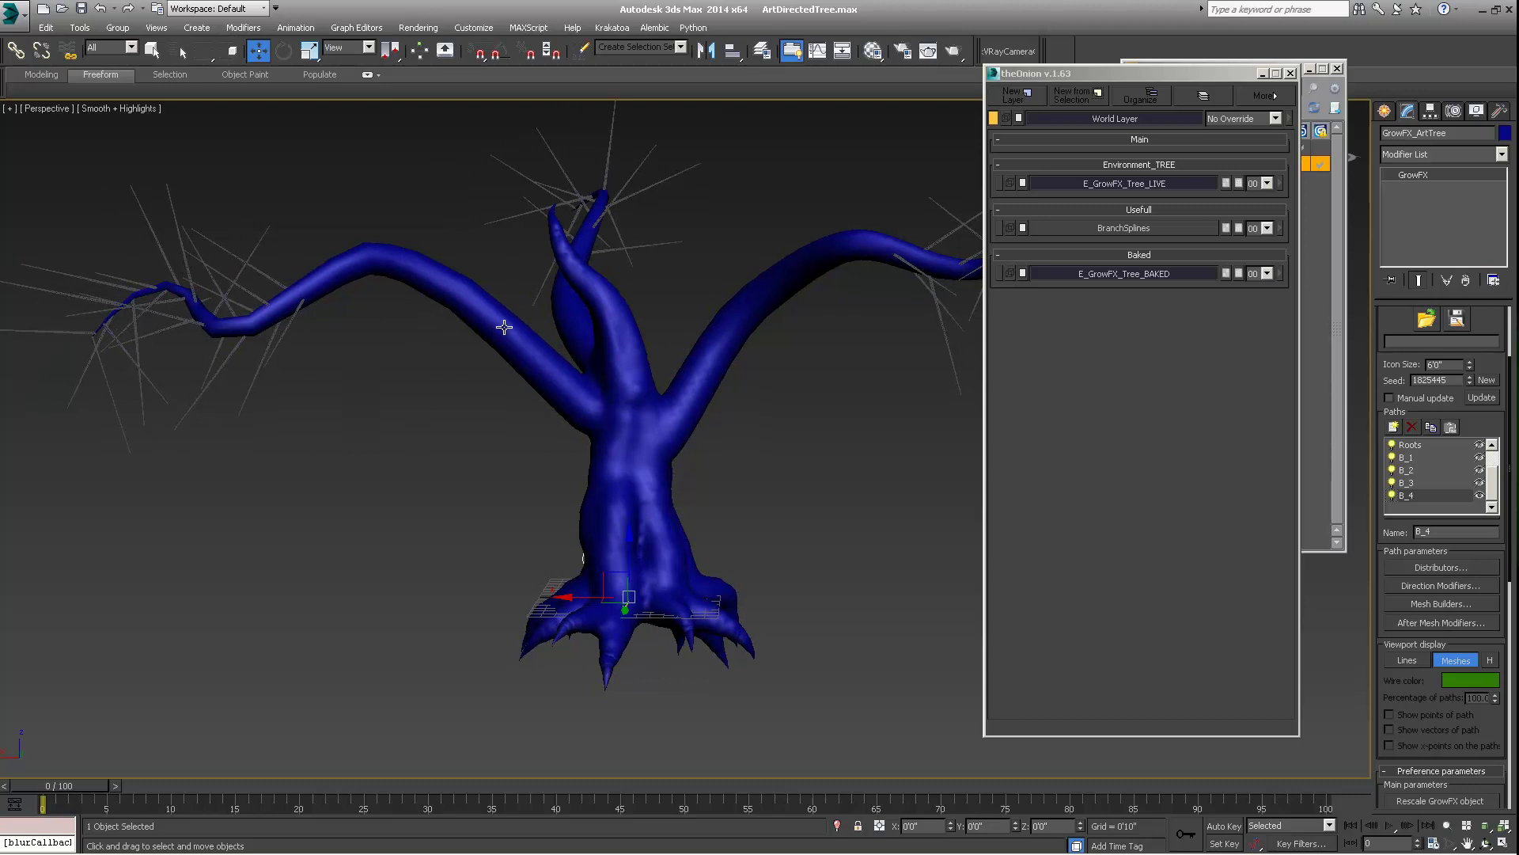
alt+middle_drag(665, 436, 450, 422)
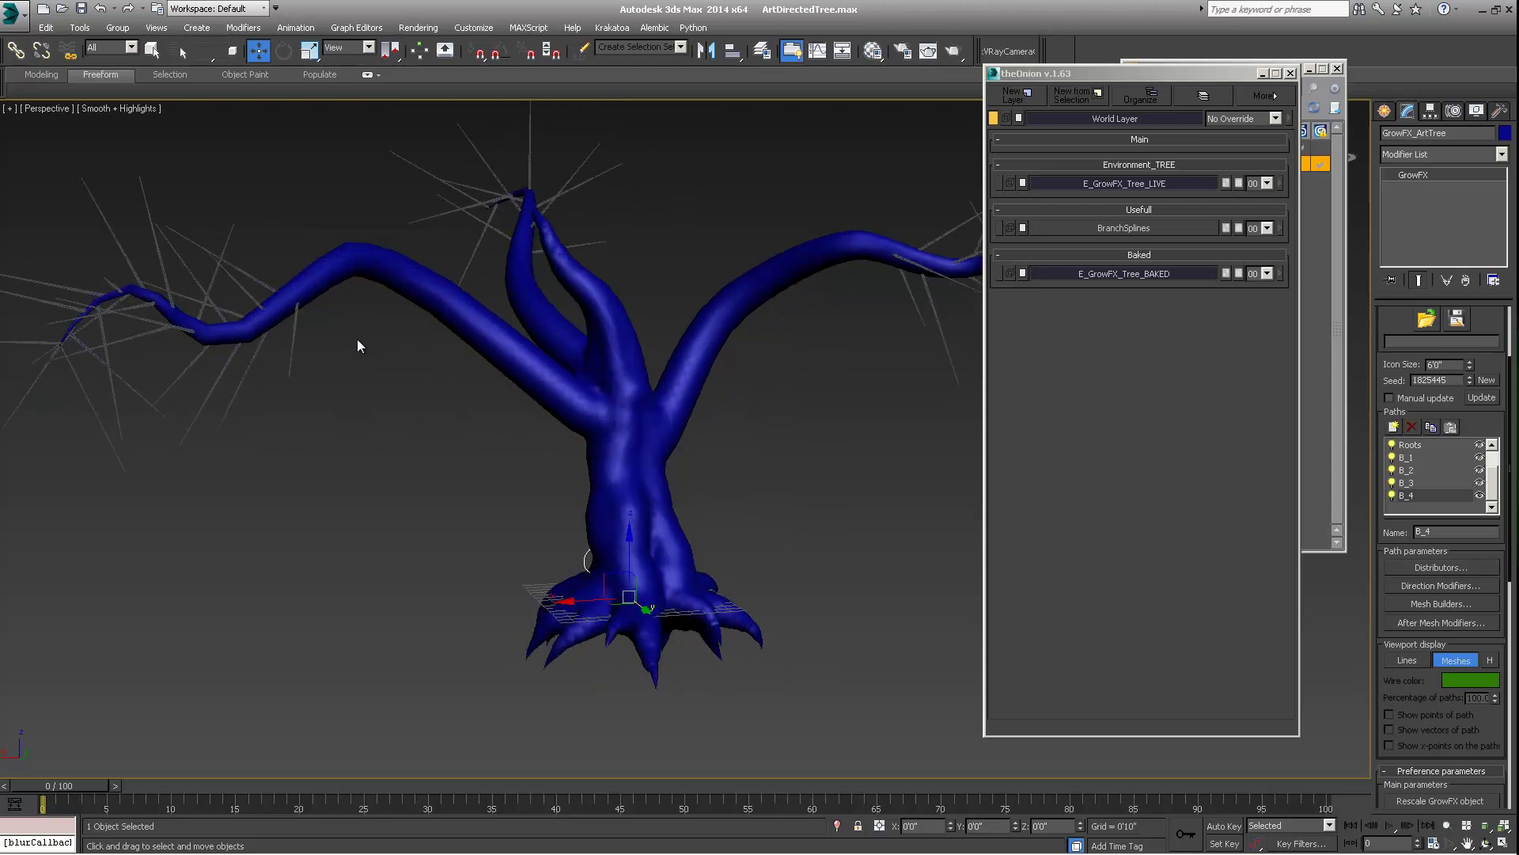
alt+middle_drag(298, 315, 209, 307)
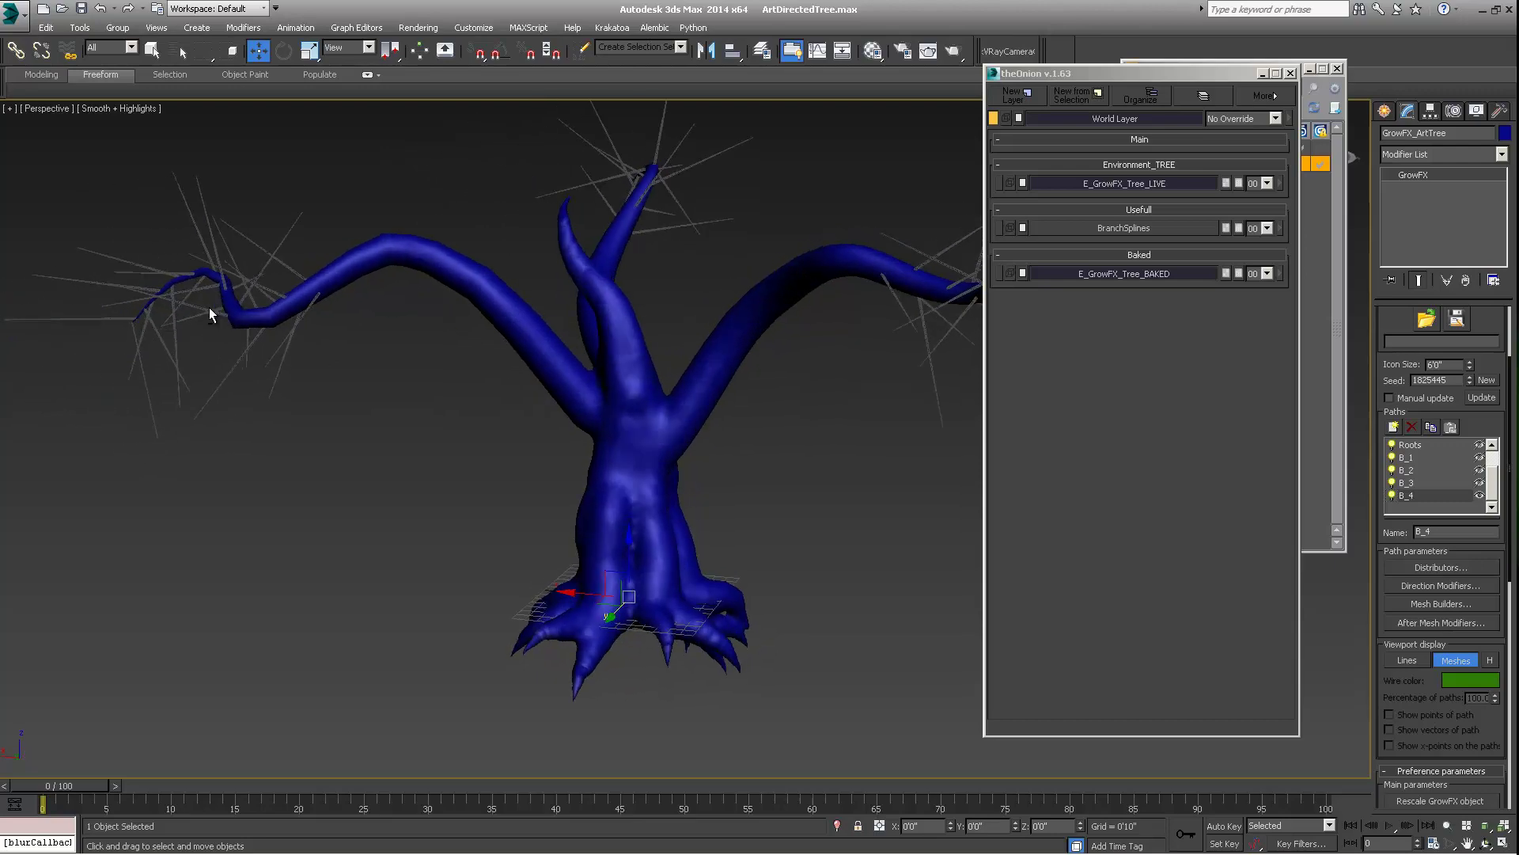
alt+middle_drag(199, 184, 245, 406)
alt+middle_drag(394, 326, 570, 391)
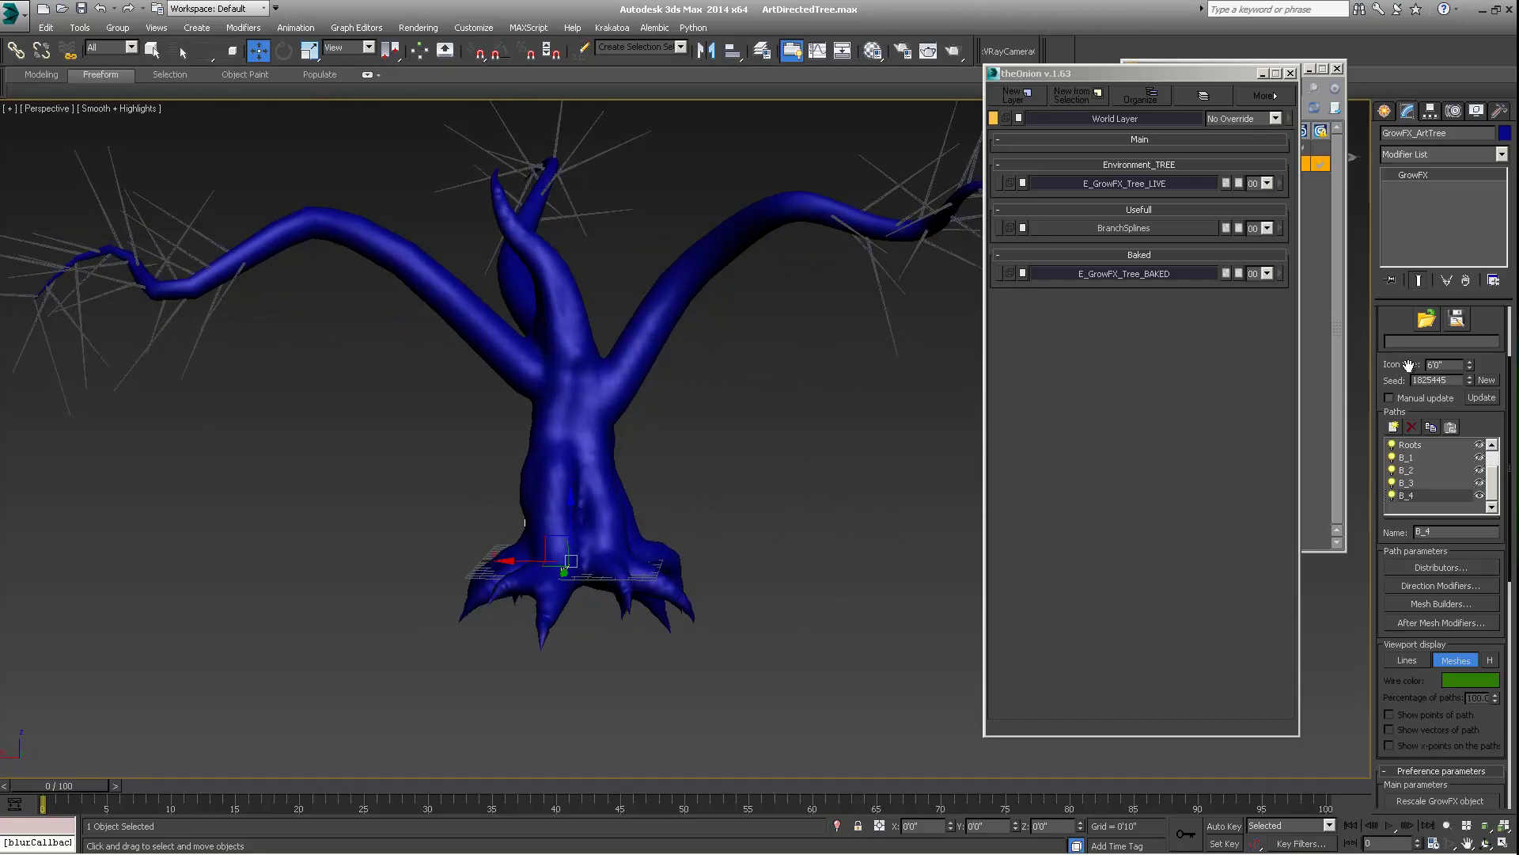
alt+middle_drag(596, 441, 697, 468)
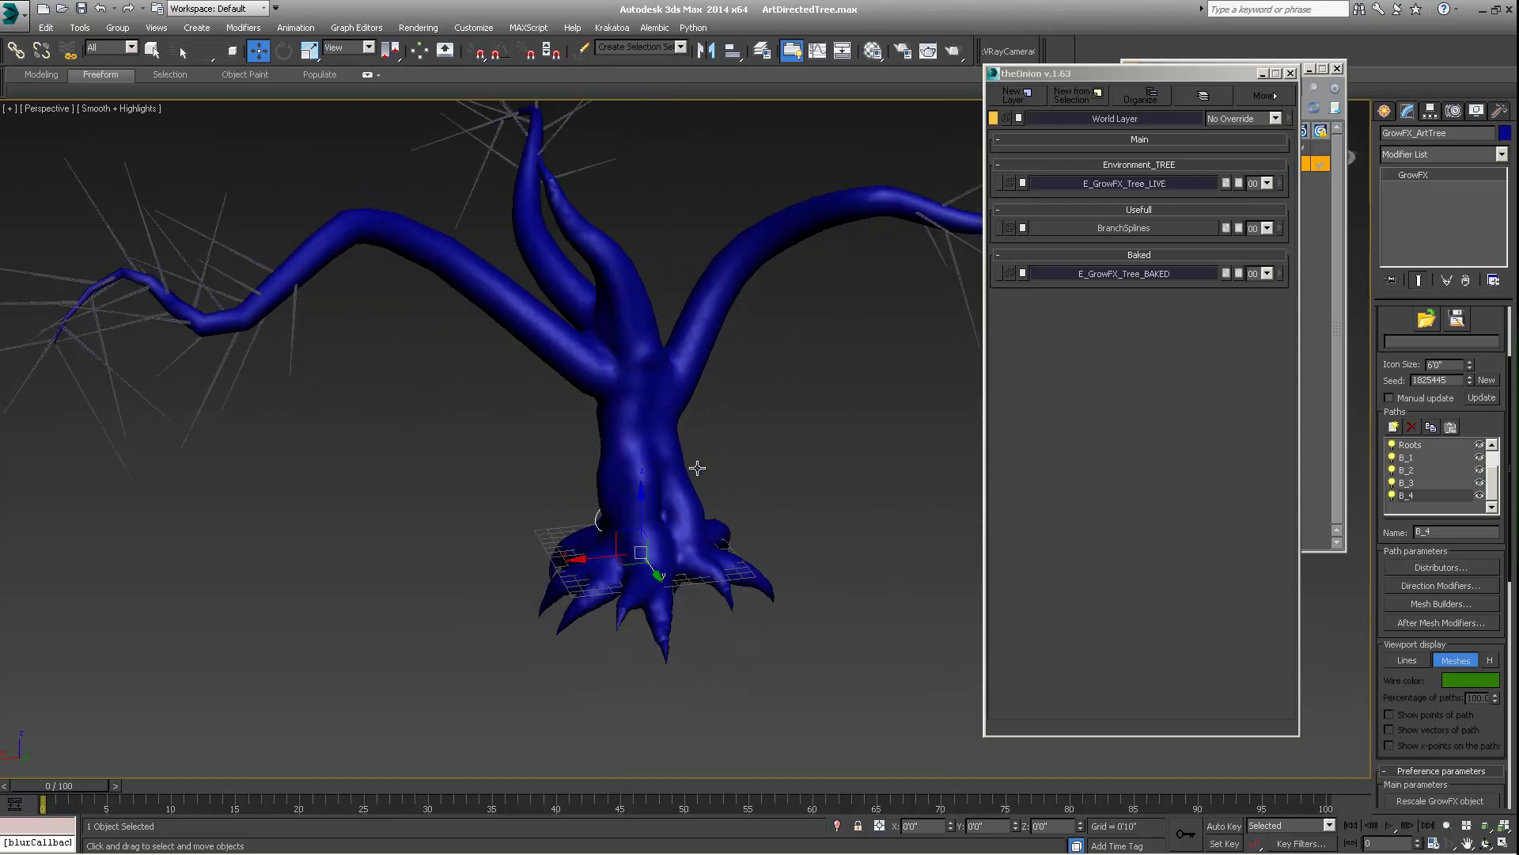
scroll(1491, 475, up, 2)
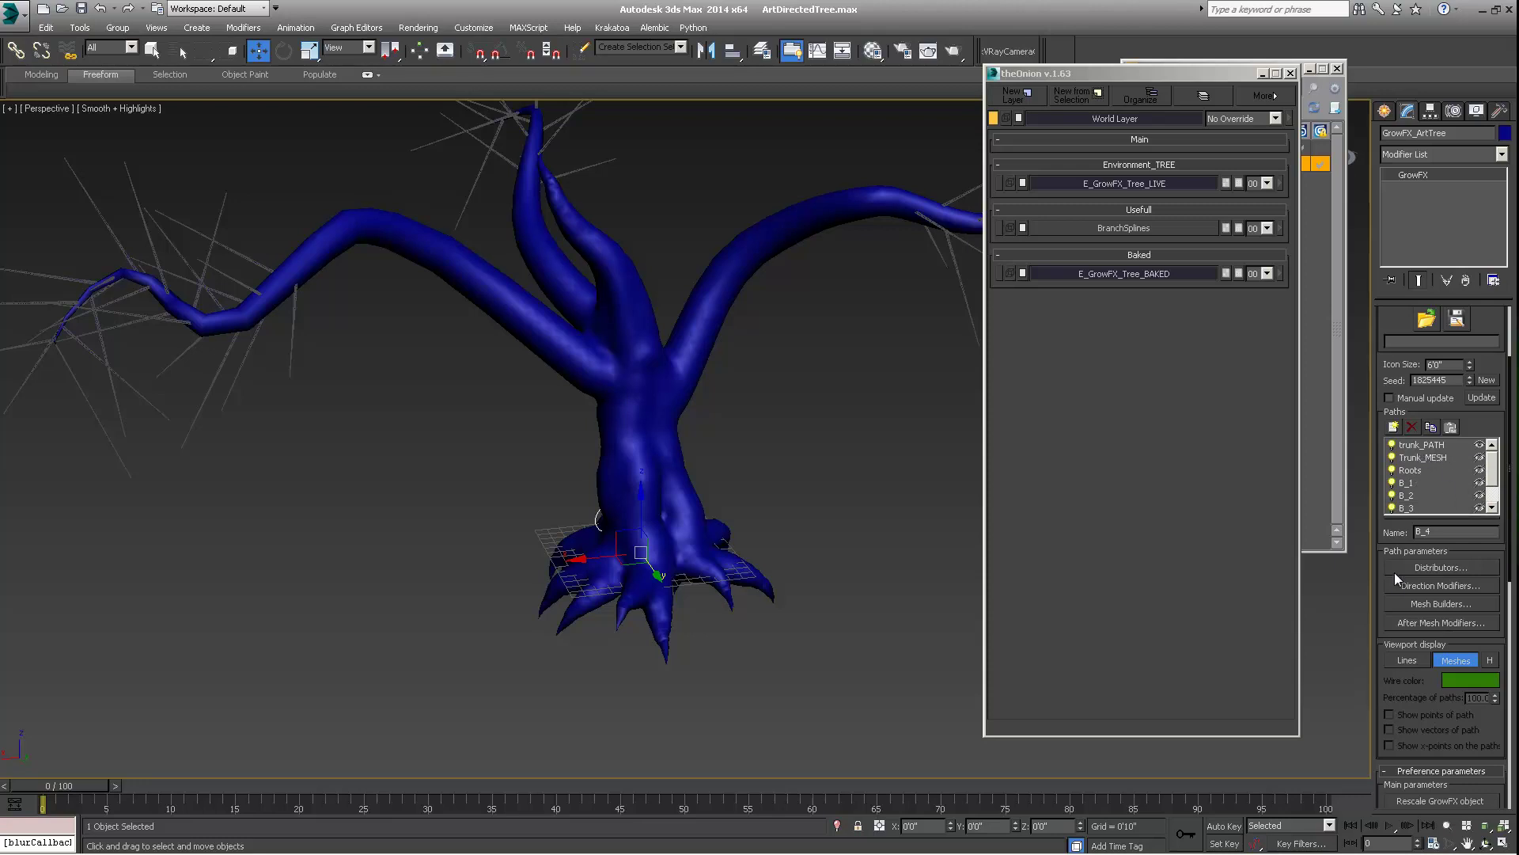
Switch the path display back to lines and hide the baked tree mesh
click(1407, 661)
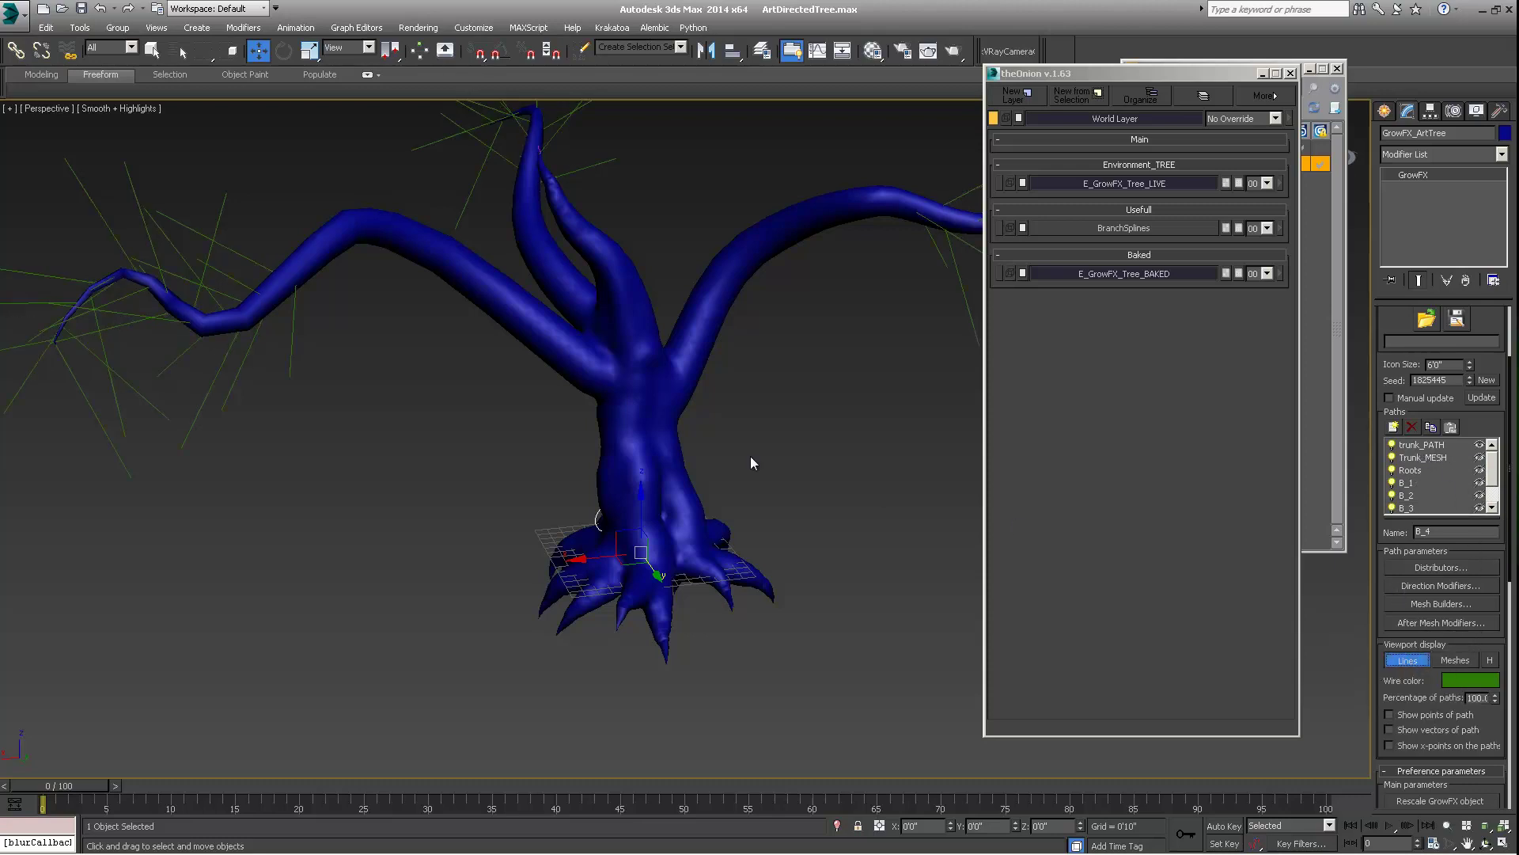
alt+middle_drag(522, 437, 547, 428)
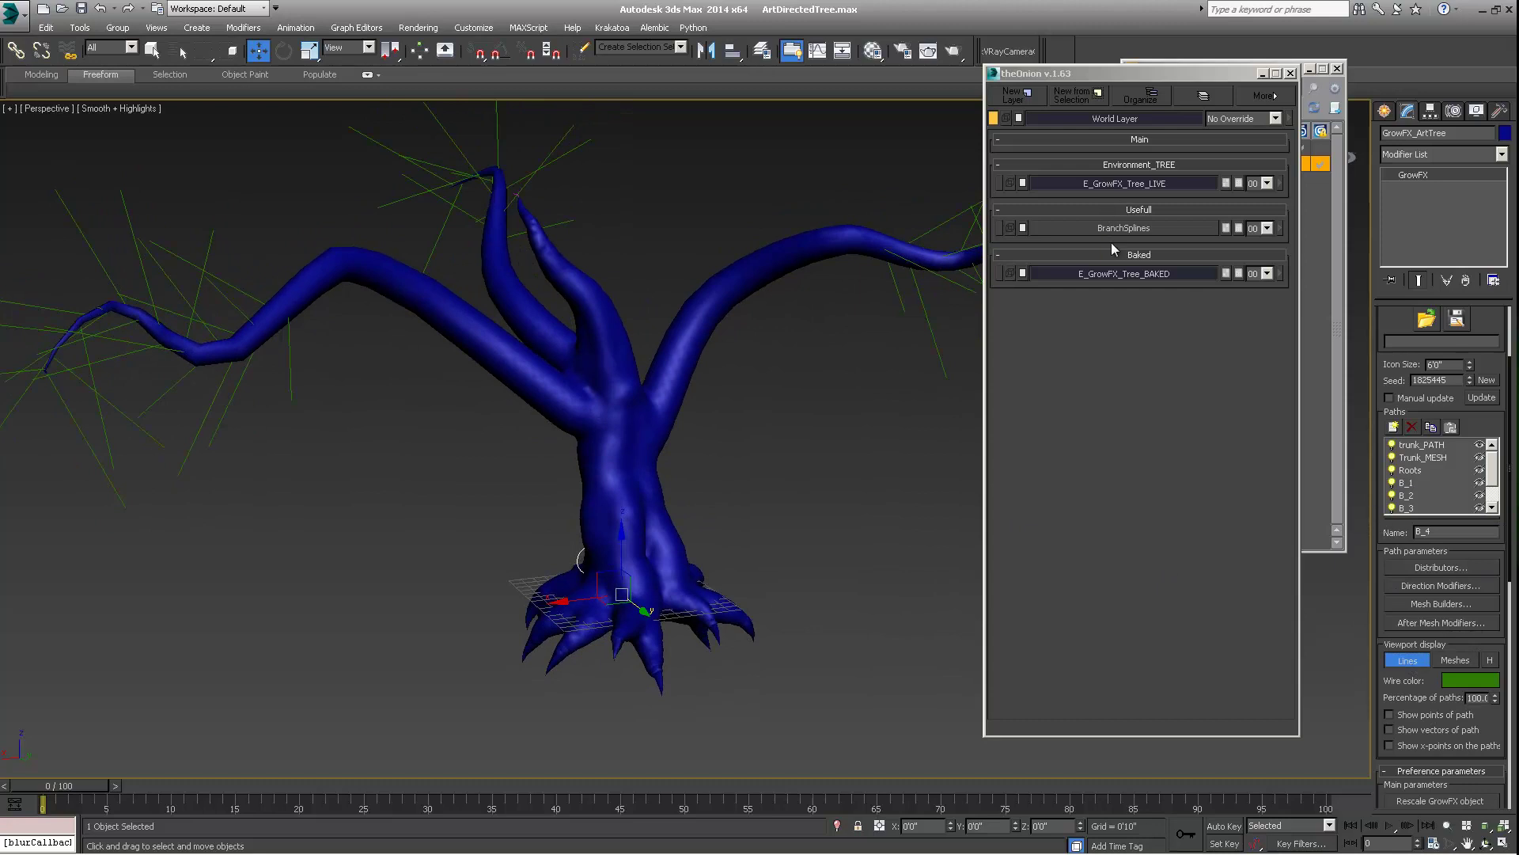
click(1119, 271)
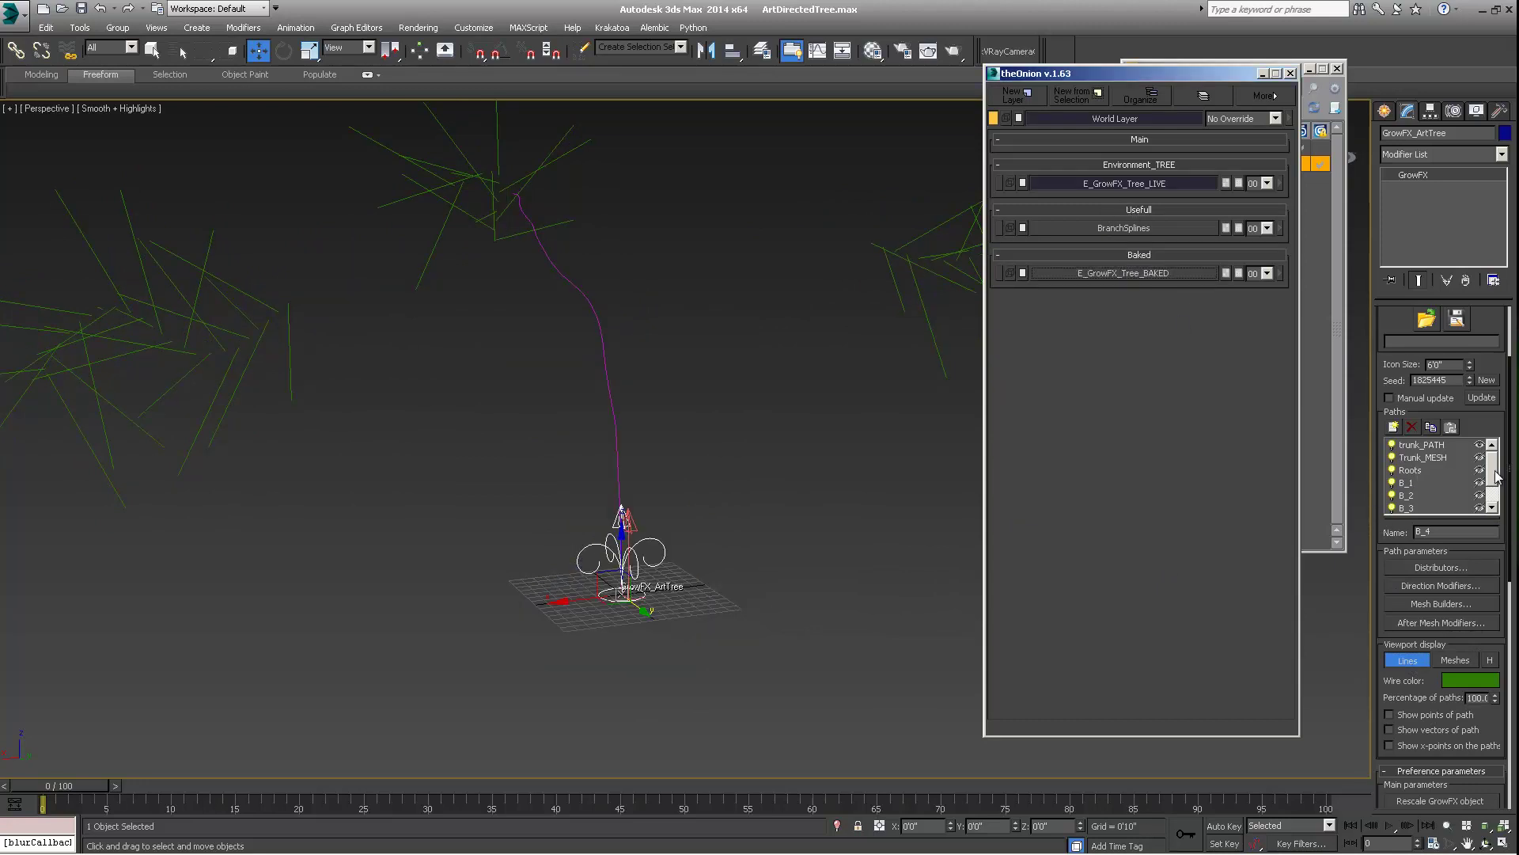
scroll(1497, 476, down, 2)
click(1486, 492)
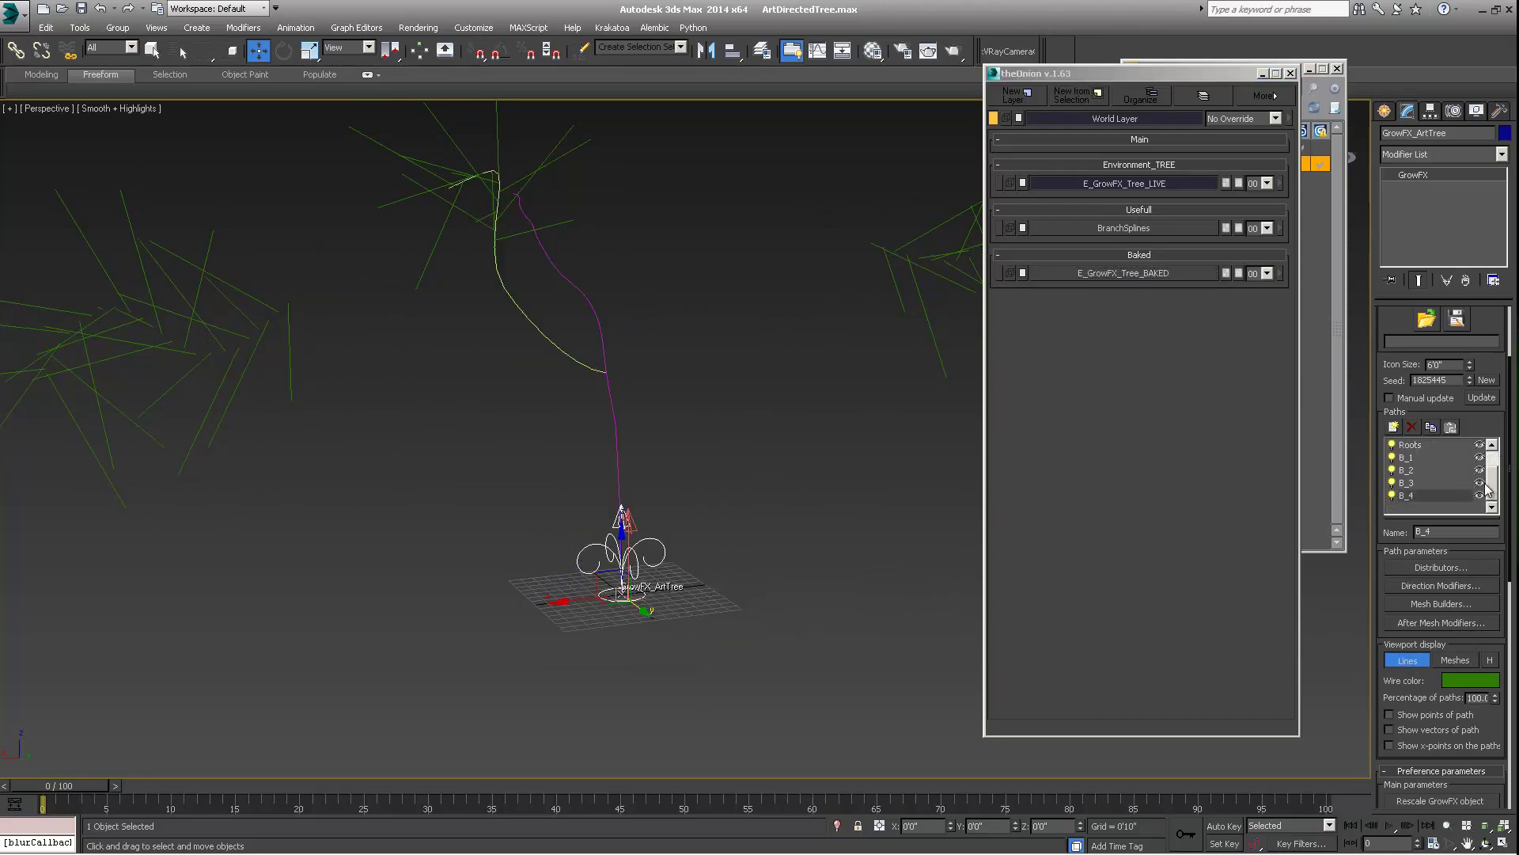
scroll(1485, 484, up, 2)
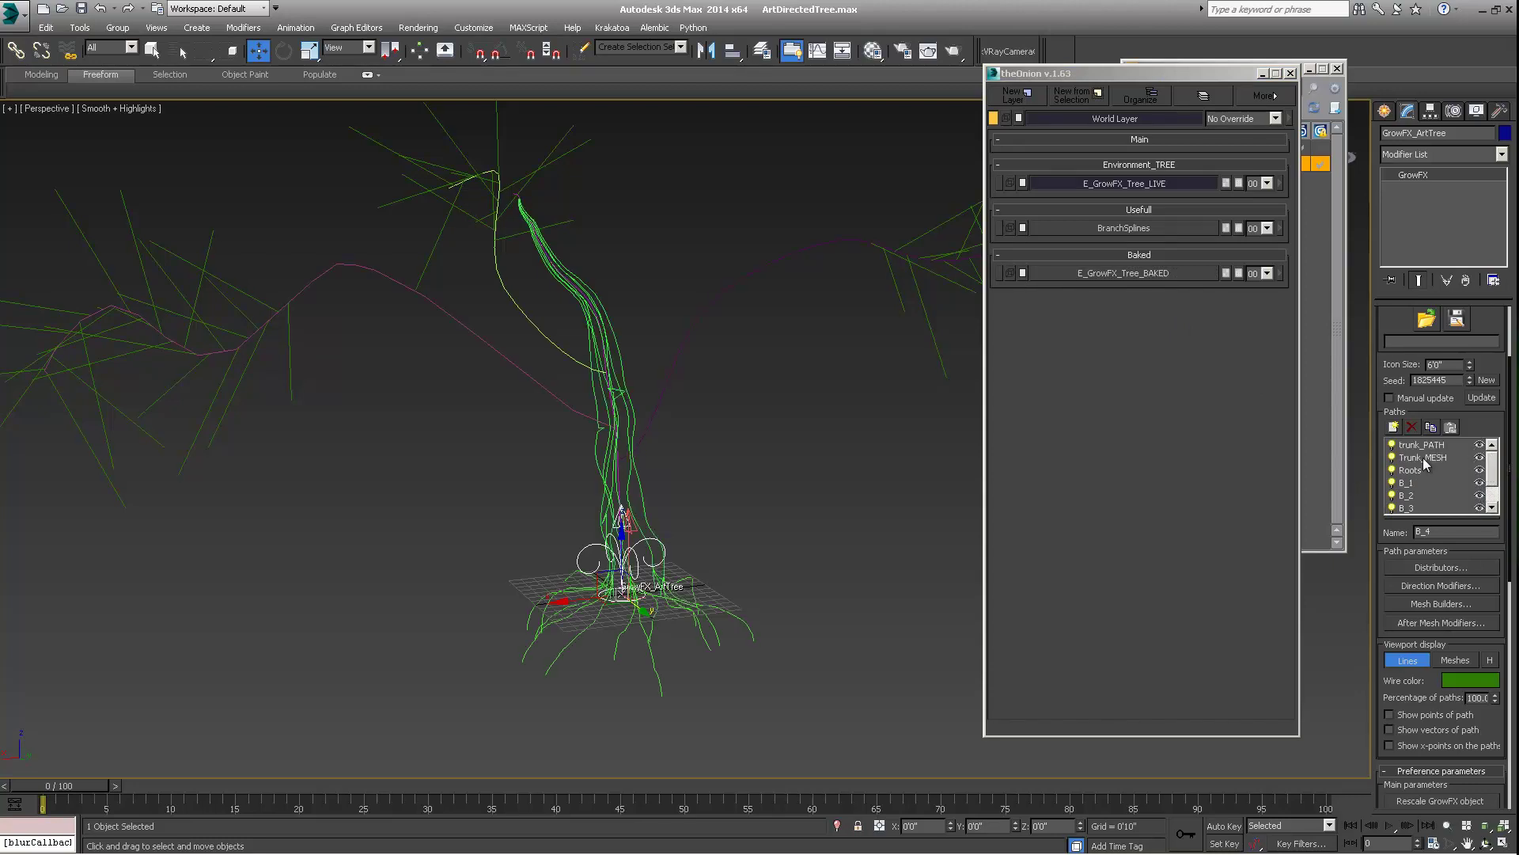
scroll(1482, 469, down, 2)
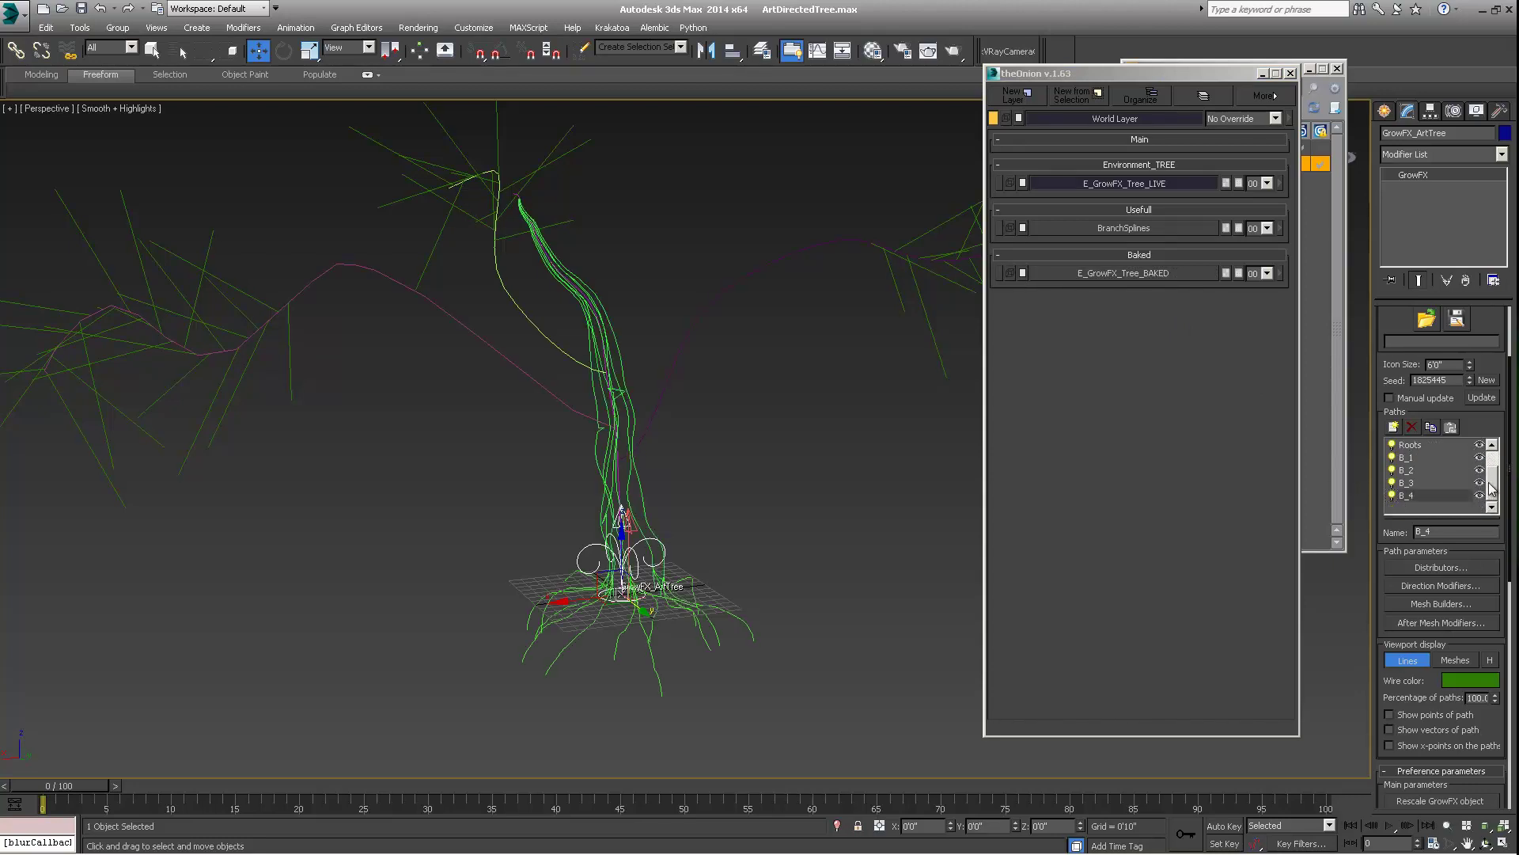
Turn off B_1–B_4, Roots and Trunk_MESH, leaving the trunk_PATH selected and visible
click(1392, 495)
click(1392, 481)
click(1393, 459)
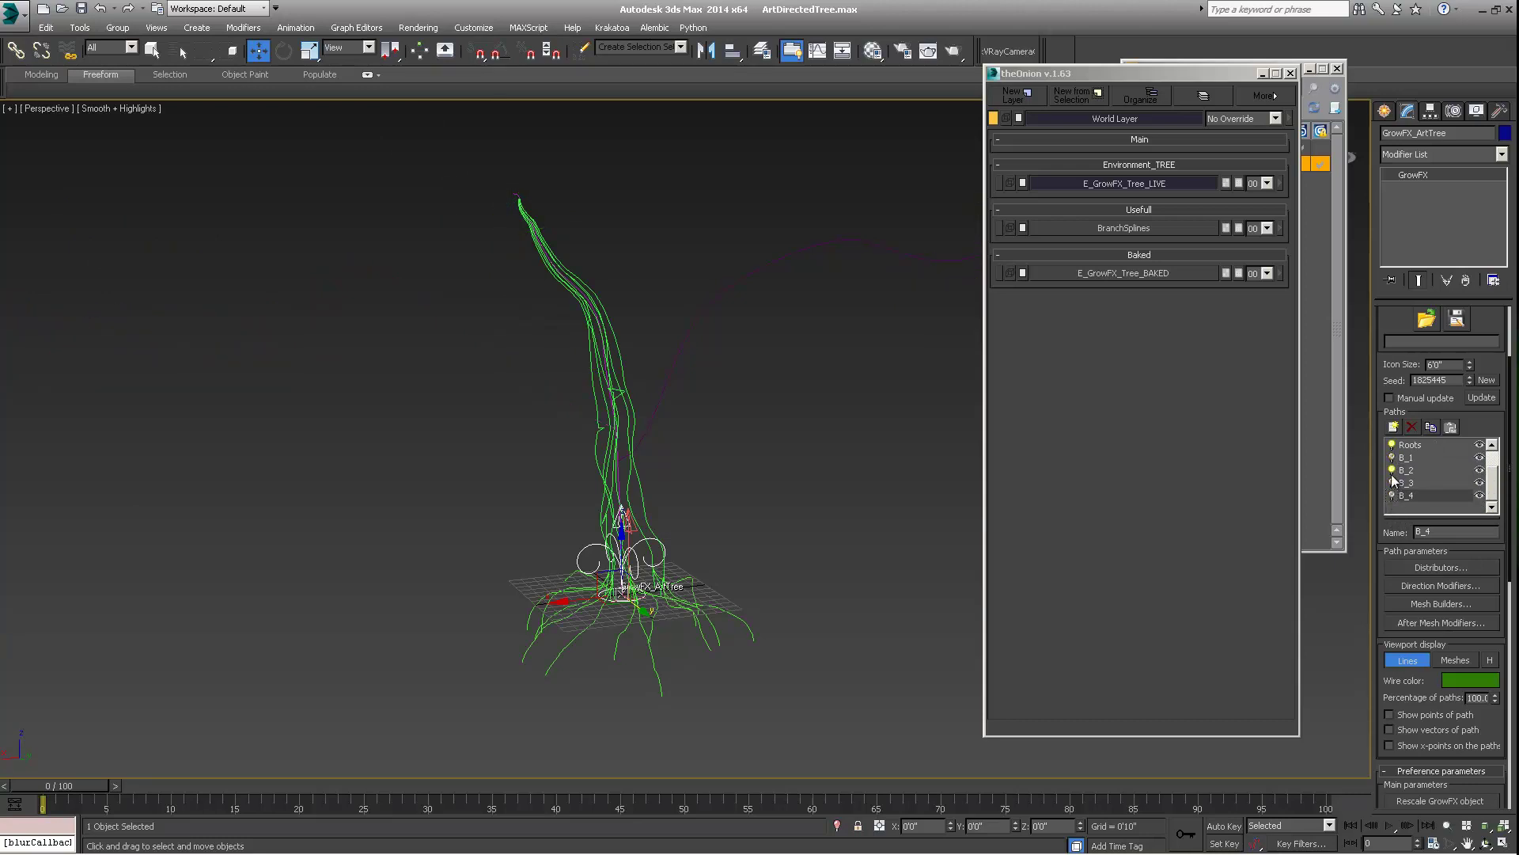
click(1392, 470)
click(1392, 445)
scroll(1404, 471, up, 2)
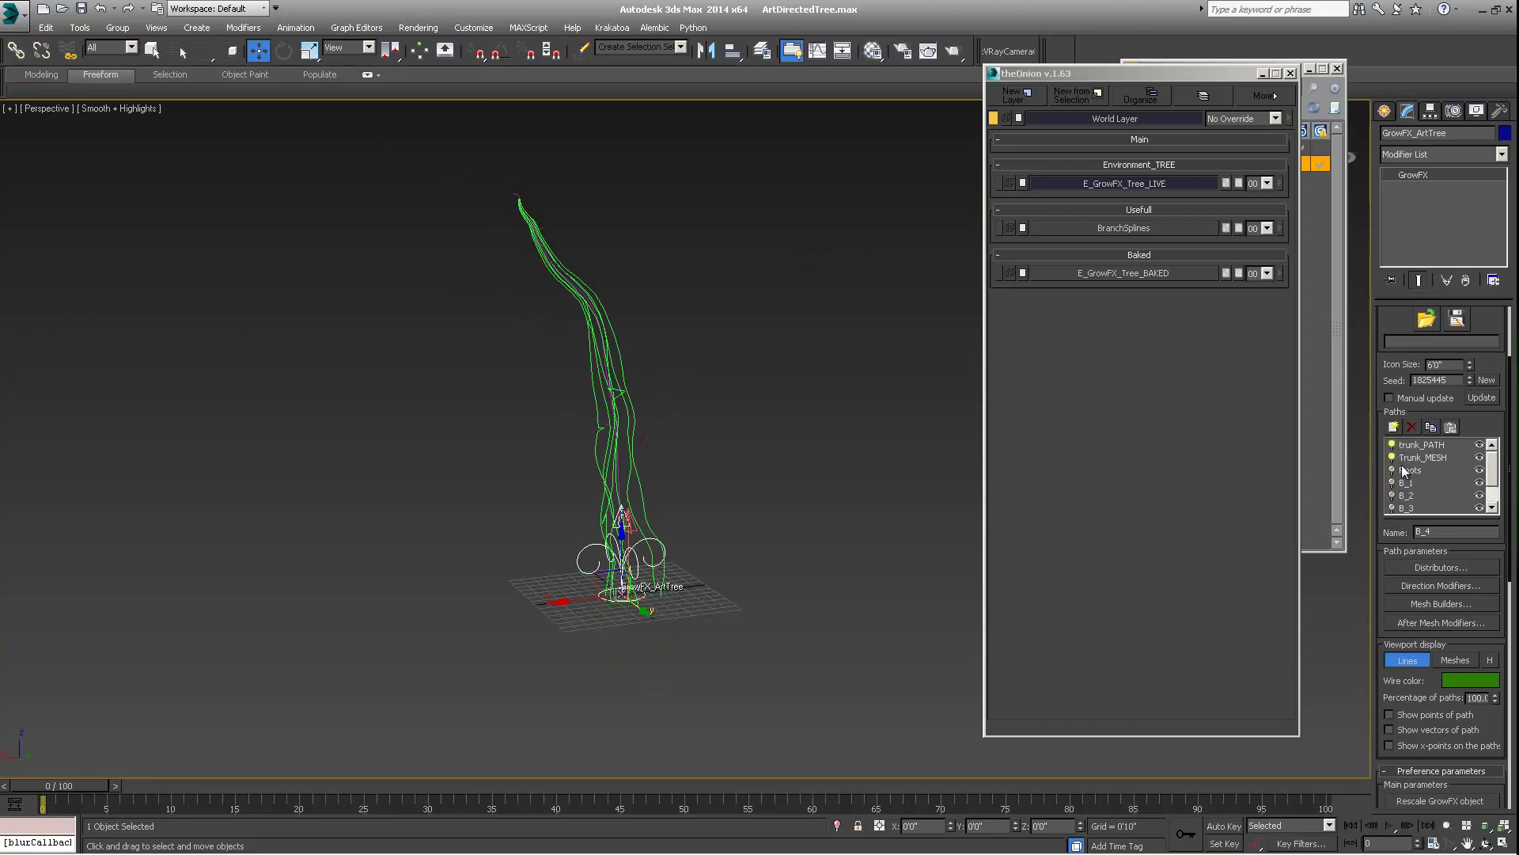
click(1392, 457)
click(1425, 446)
middle_drag(828, 485, 571, 582)
scroll(567, 513, down, 4)
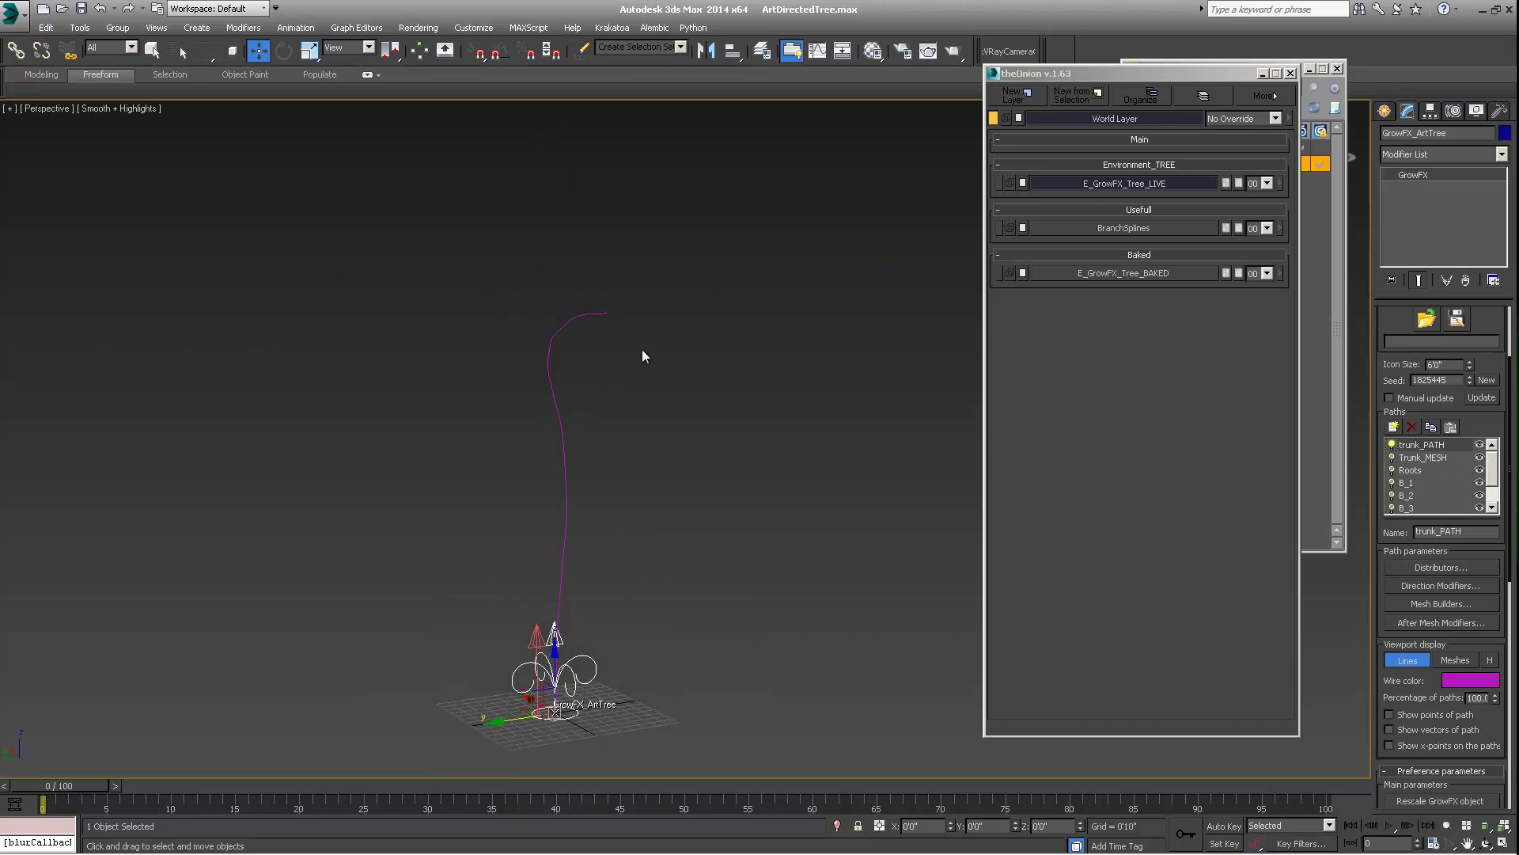
alt+middle_drag(601, 484, 536, 479)
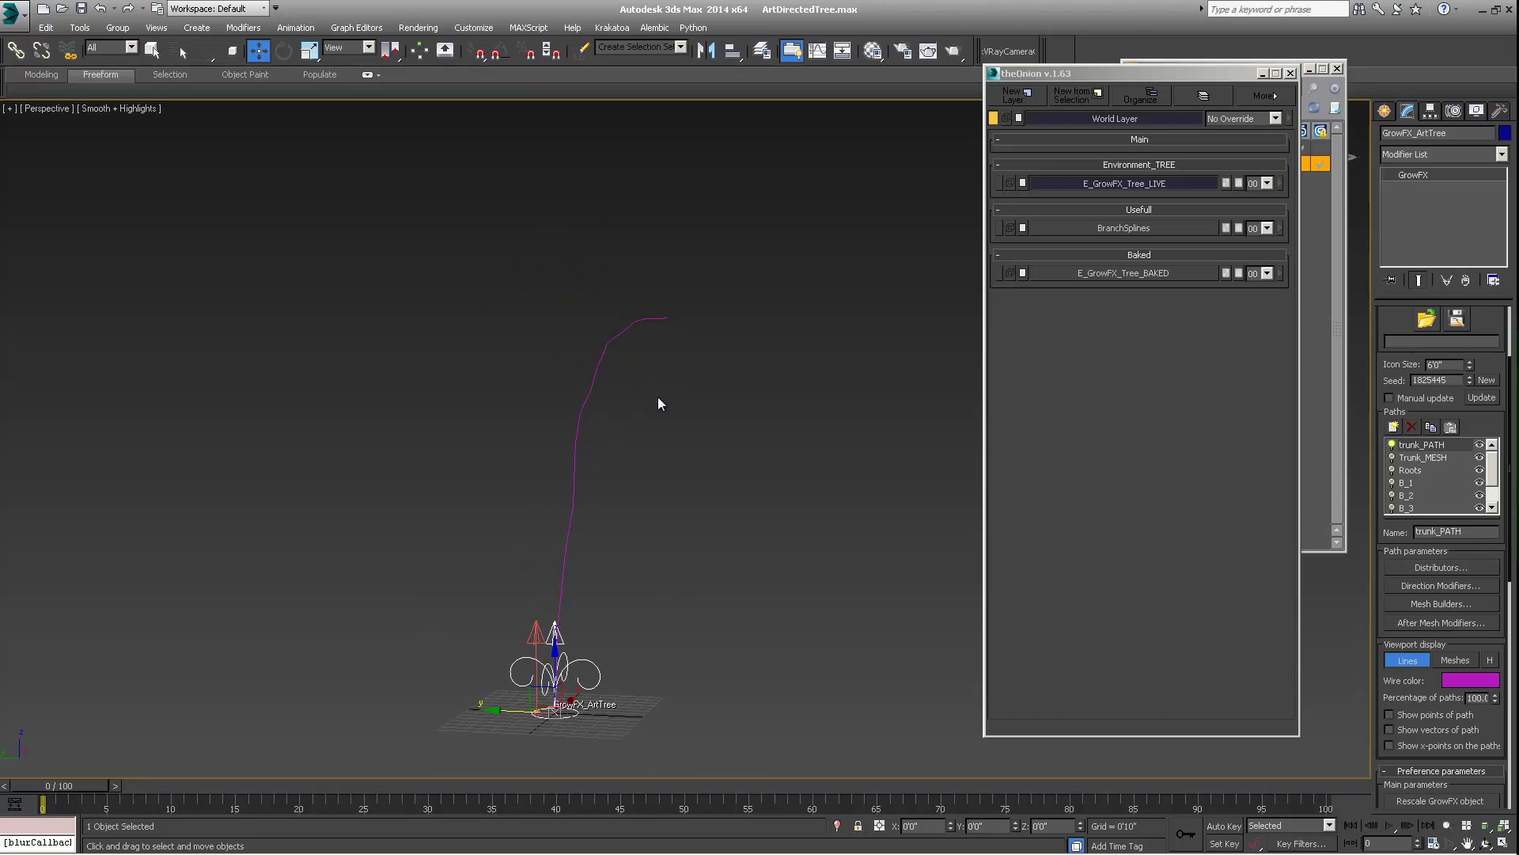
Open trunk_PATH's Distributors and Direction Modifiers editors and inspect OptimizeSteps_01
click(1427, 568)
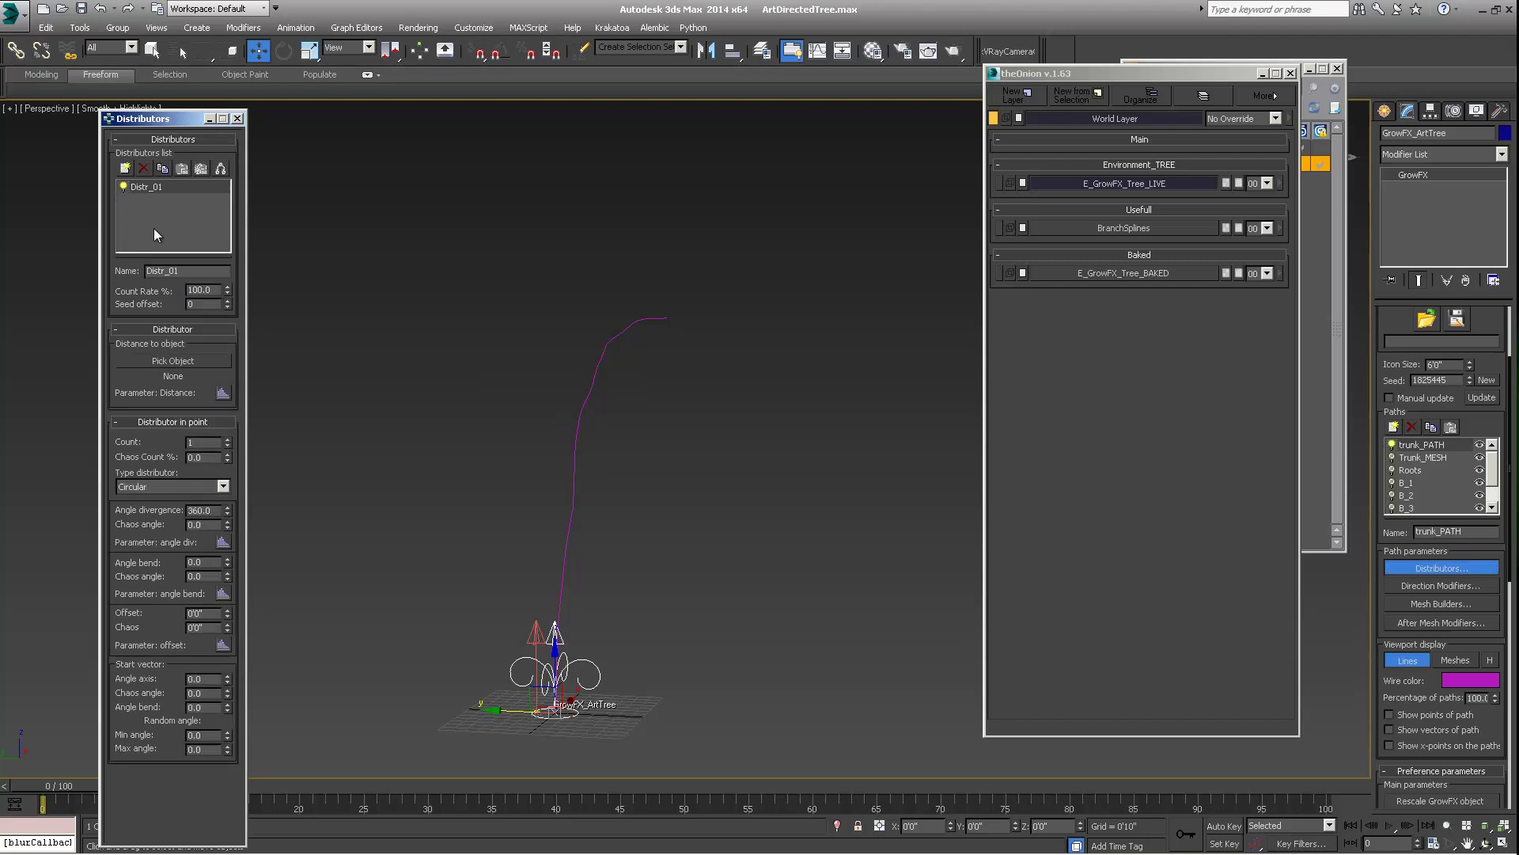
click(1441, 585)
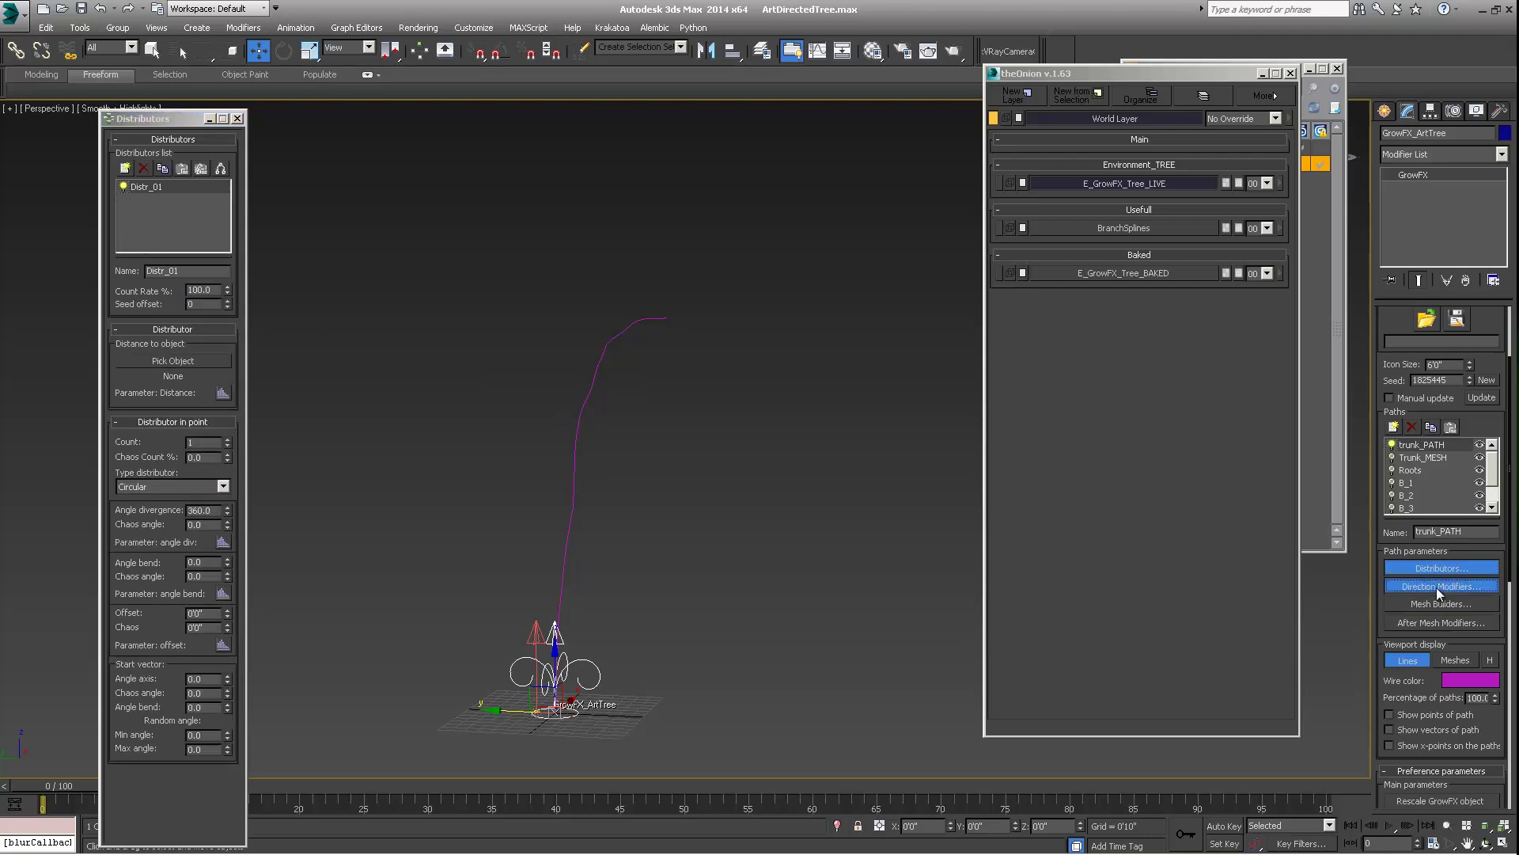
drag(912, 138, 888, 138)
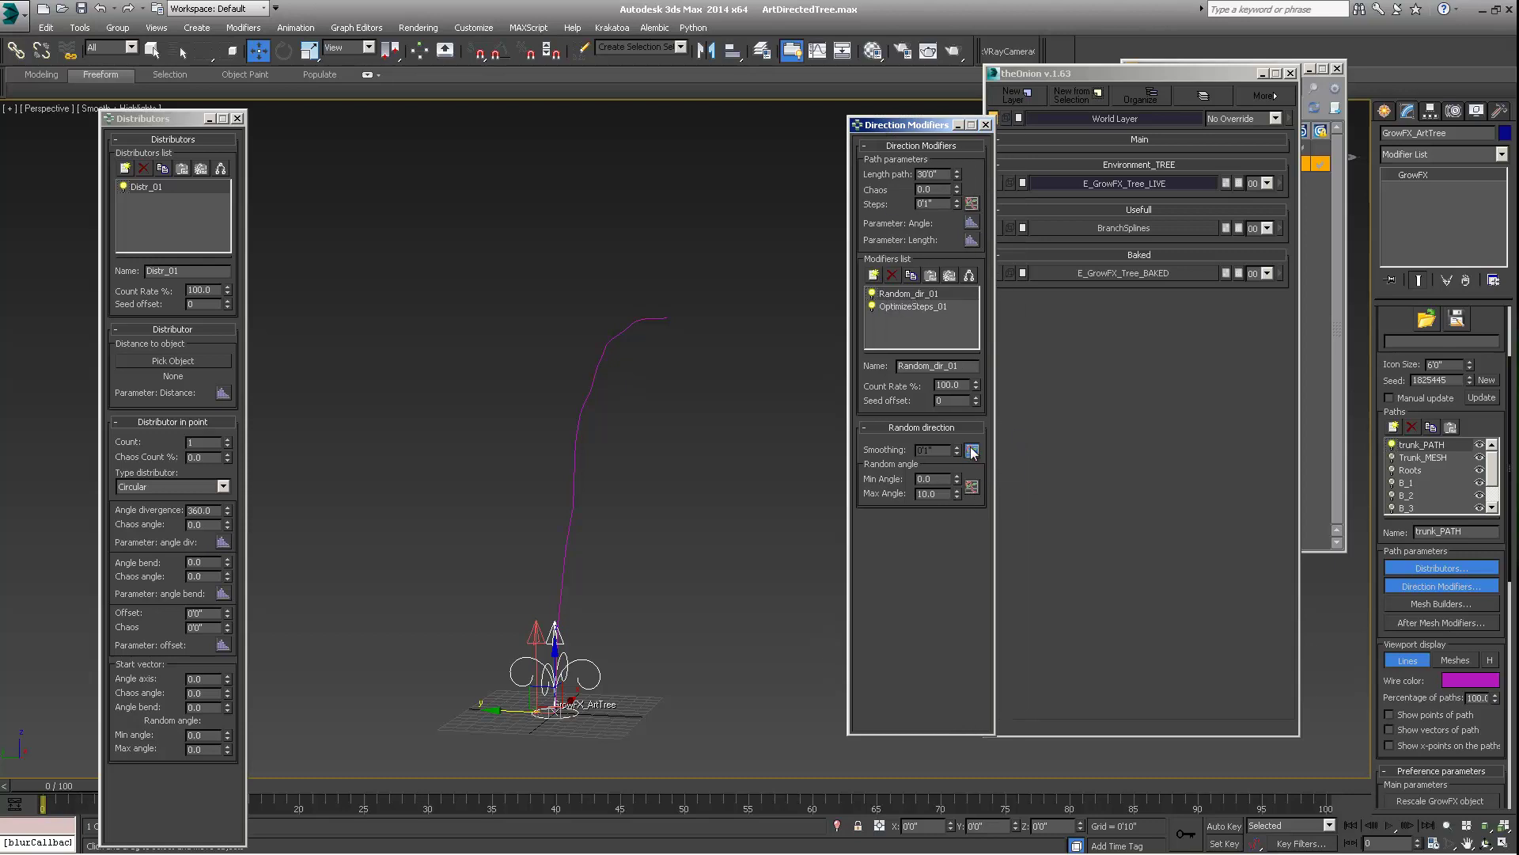
click(920, 310)
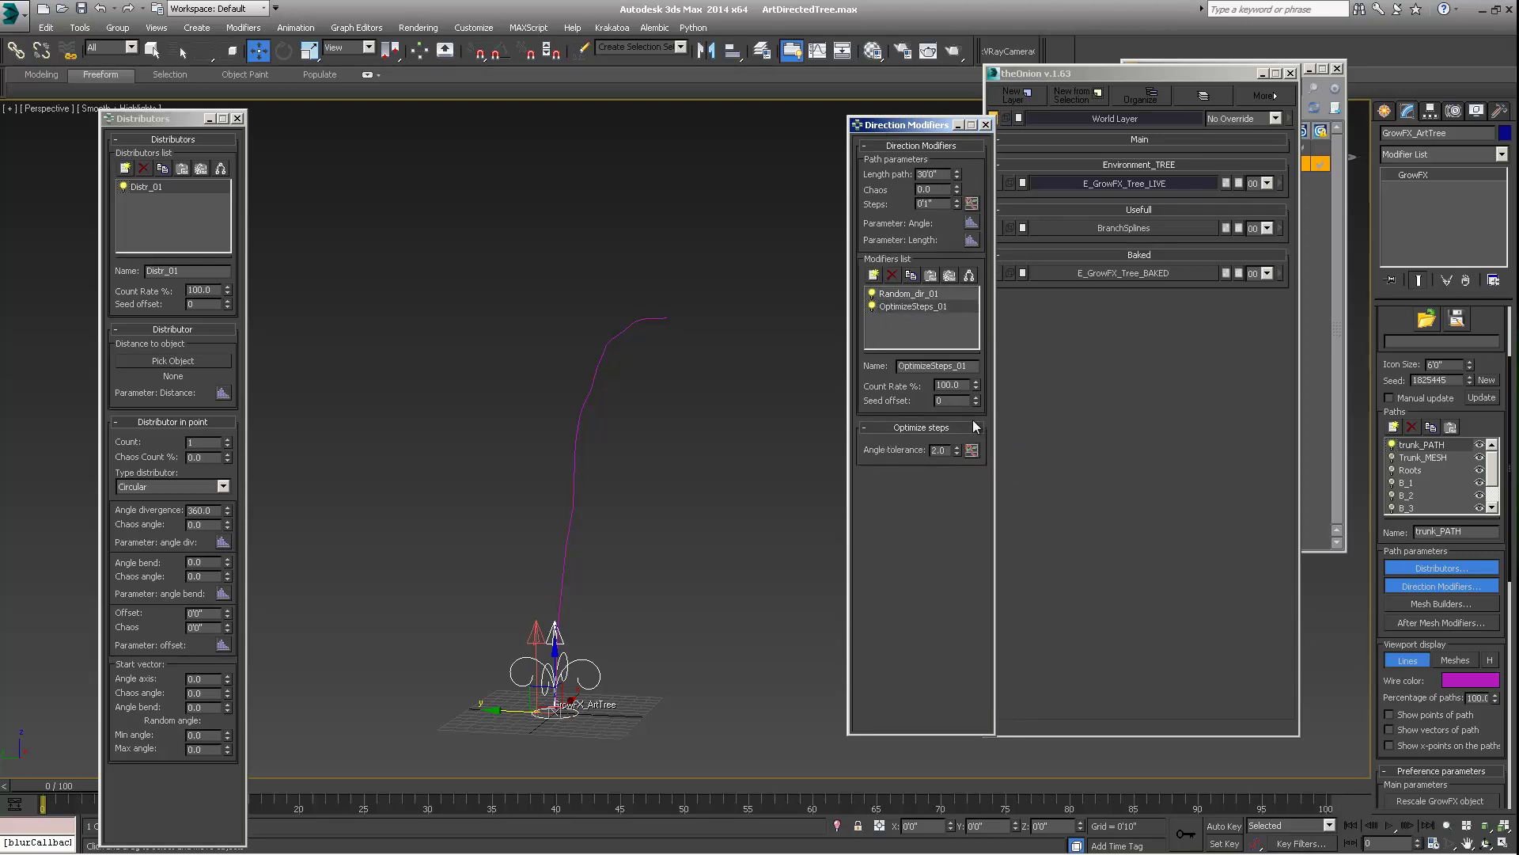
middle_drag(530, 523, 586, 457)
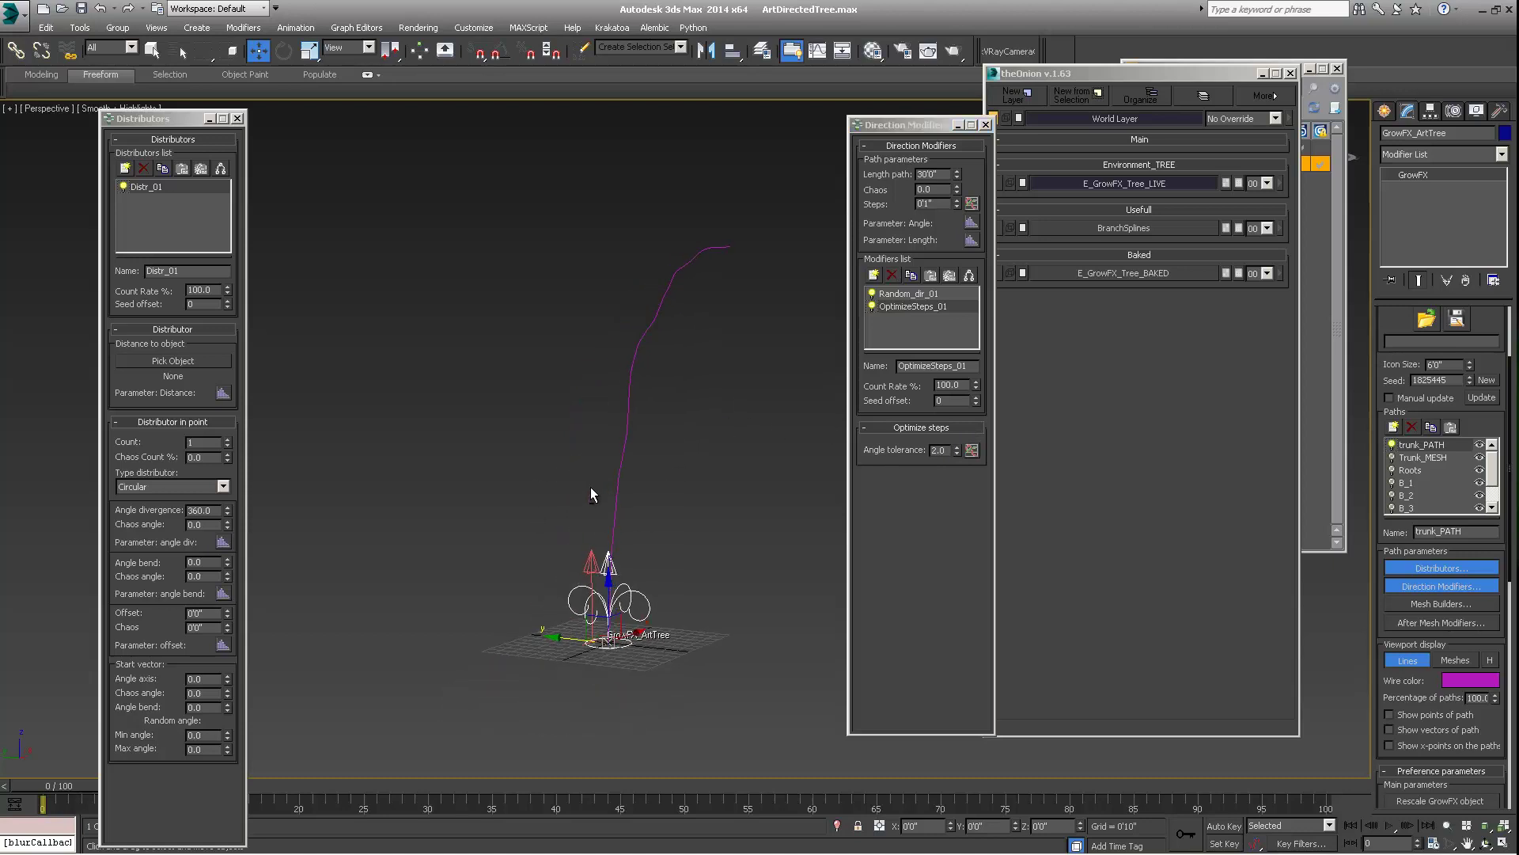
mouse_move(622, 521)
middle_down()
mouse_move(598, 489)
mouse_move(808, 484)
mouse_move(646, 516)
middle_up()
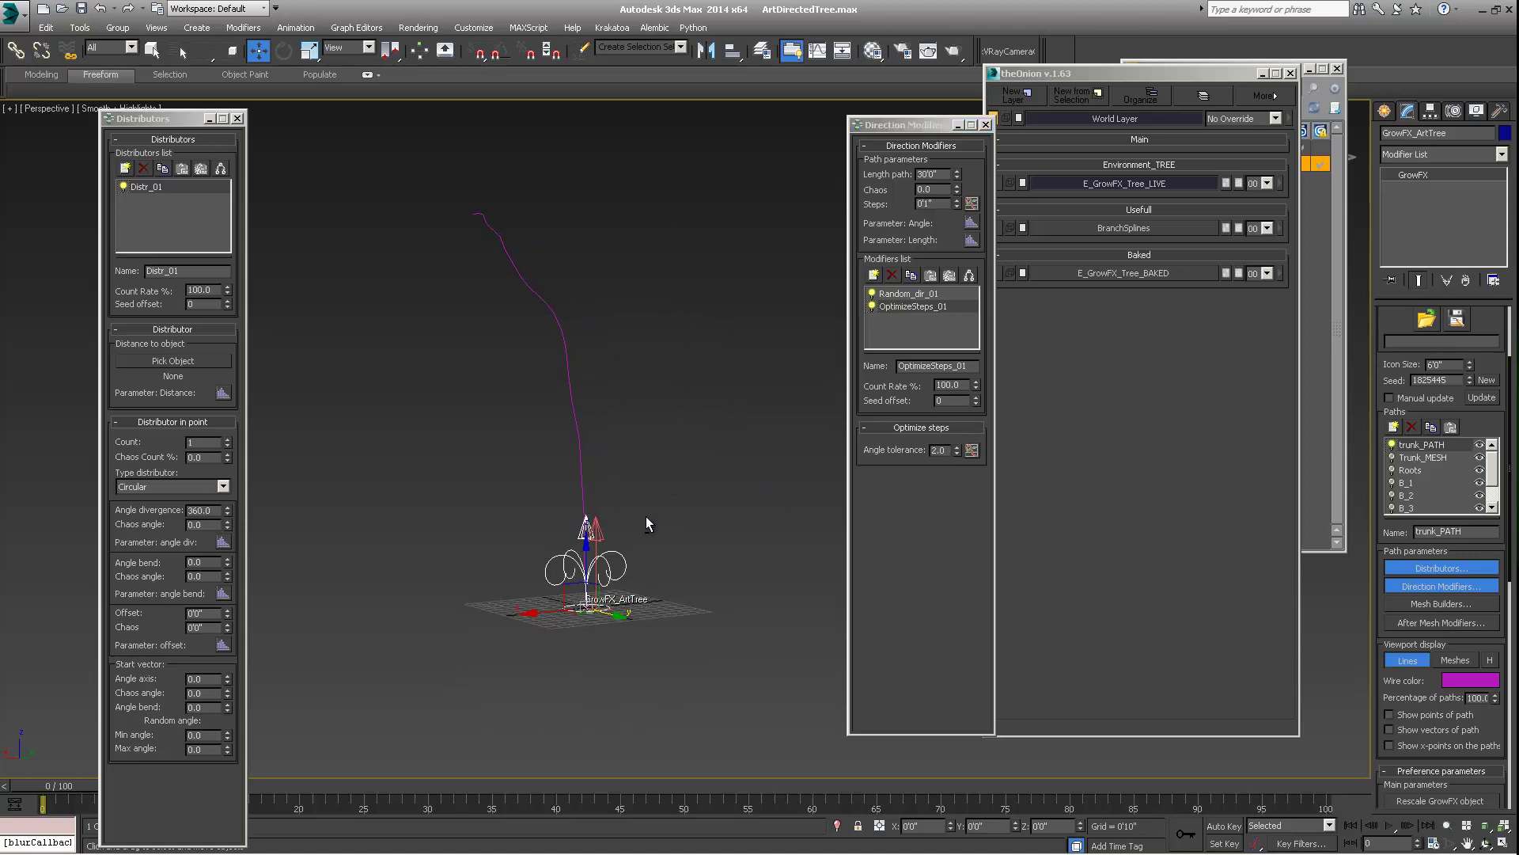
Select Trunk_MESH and turn its paths back on around the trunk
click(1420, 458)
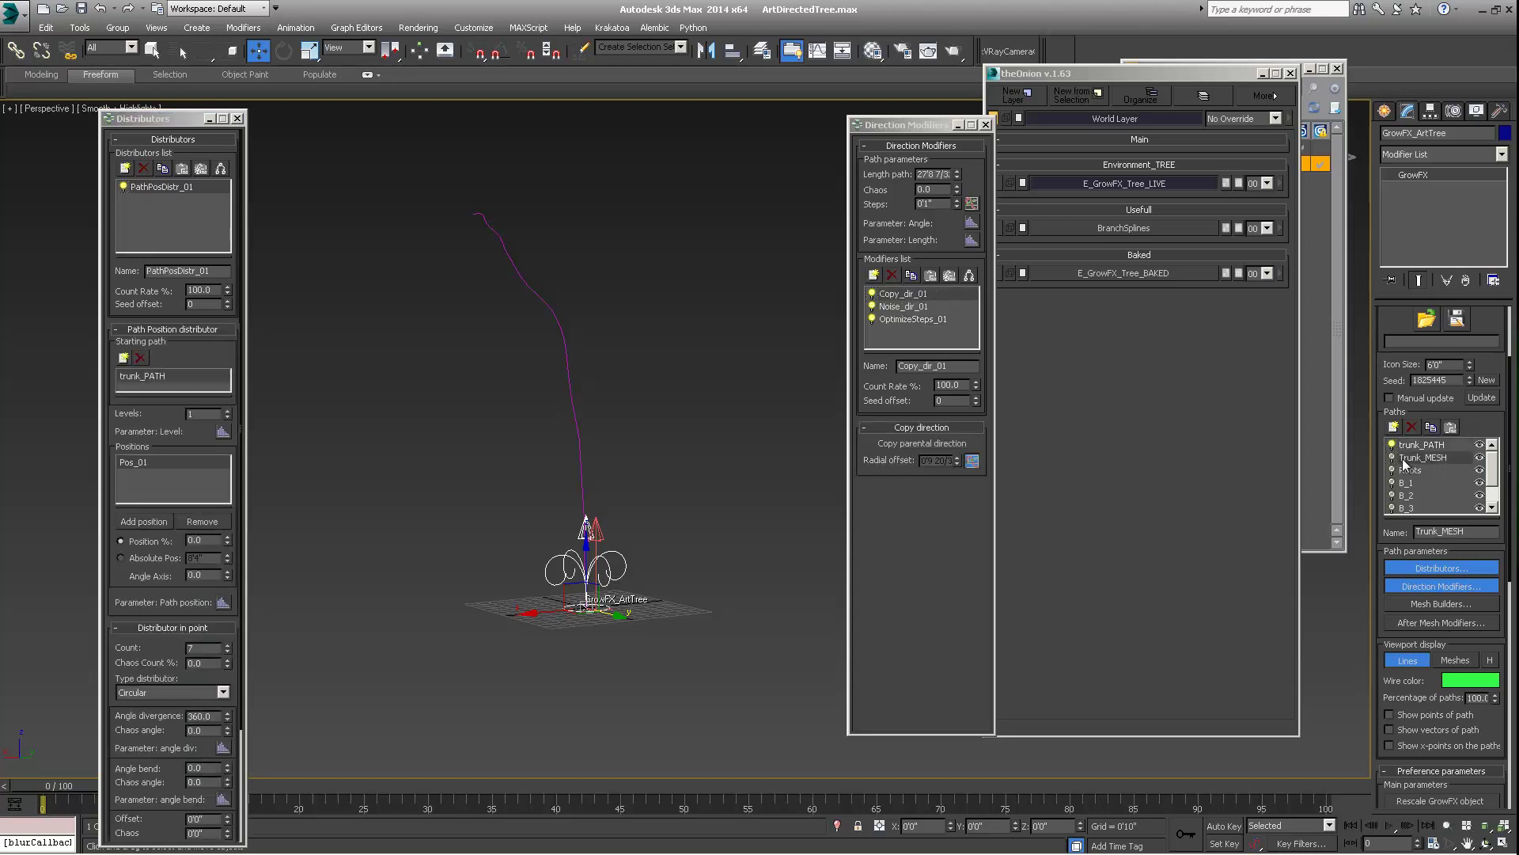
alt+middle_drag(631, 471, 566, 493)
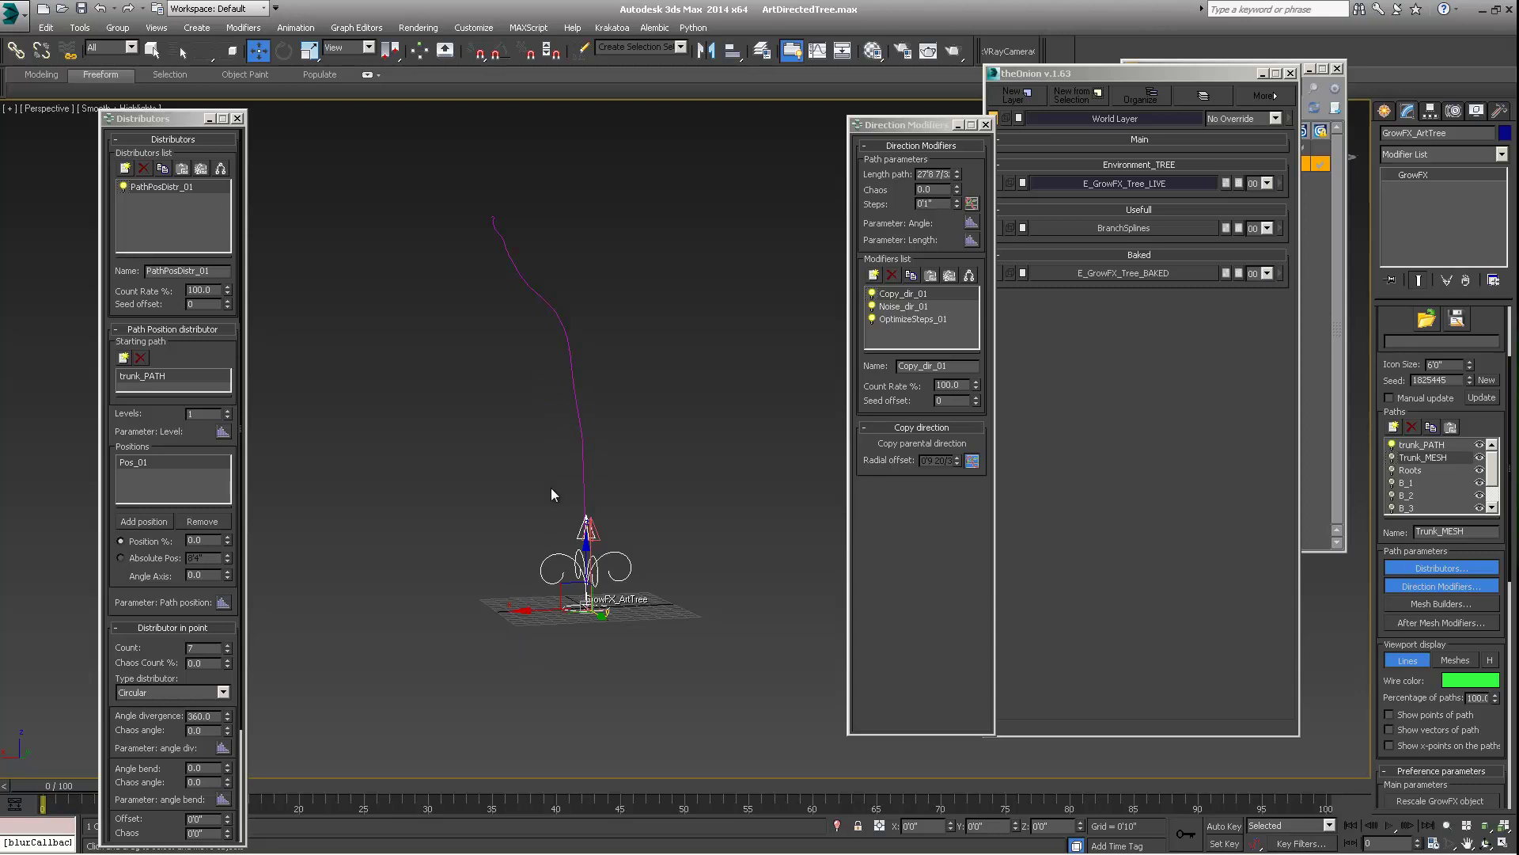
click(1392, 459)
alt+middle_drag(664, 477, 528, 476)
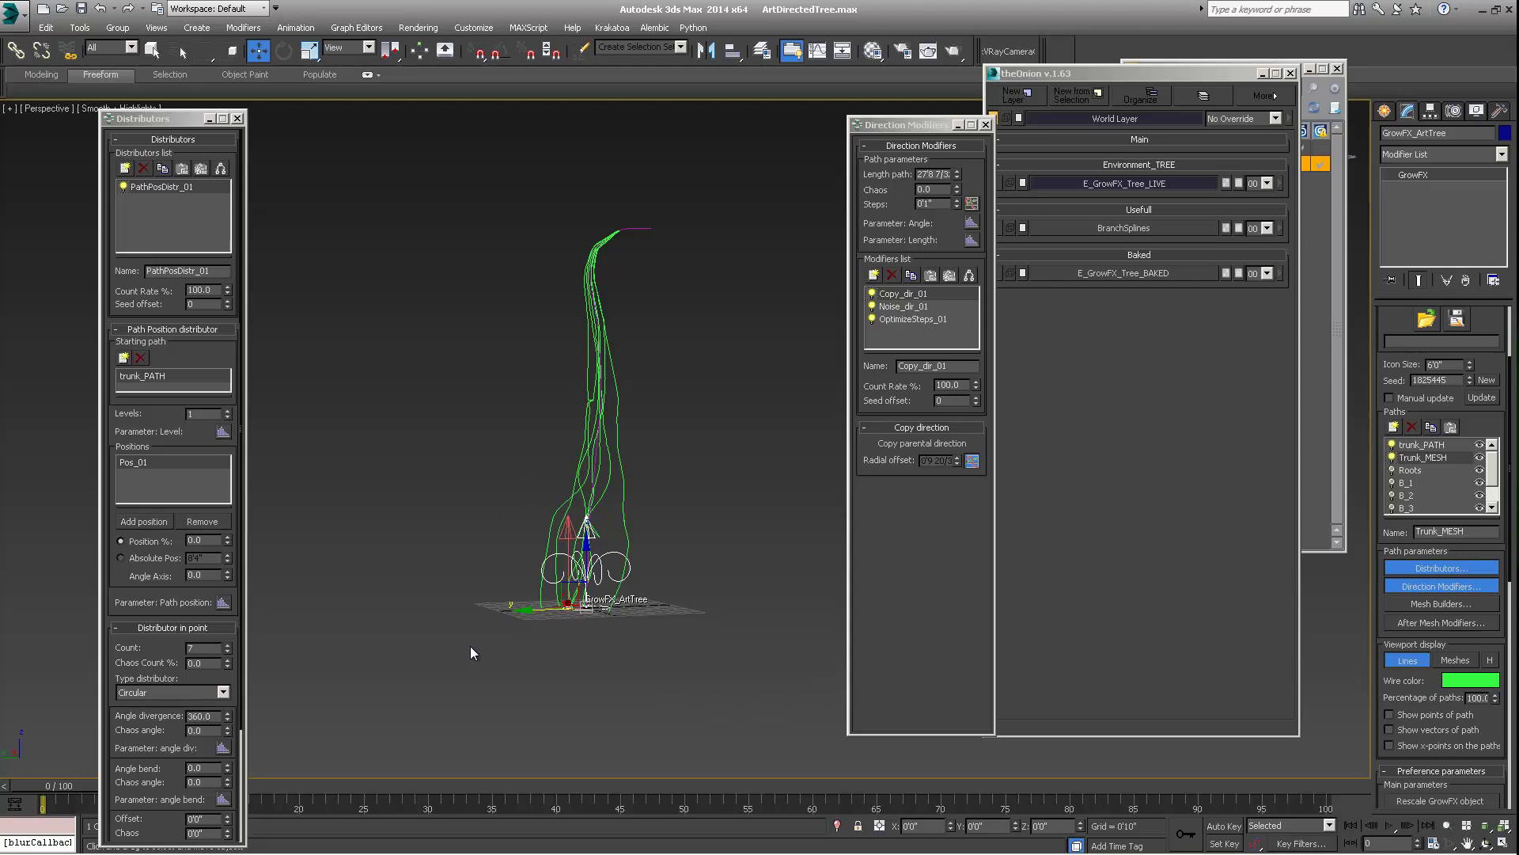
alt+middle_drag(633, 596, 693, 544)
Switch off the Noise_dir_01 modifier so the Trunk_MESH paths become smooth curves
scroll(634, 557, up, 5)
scroll(633, 556, down, 4)
alt+middle_drag(693, 545, 685, 502)
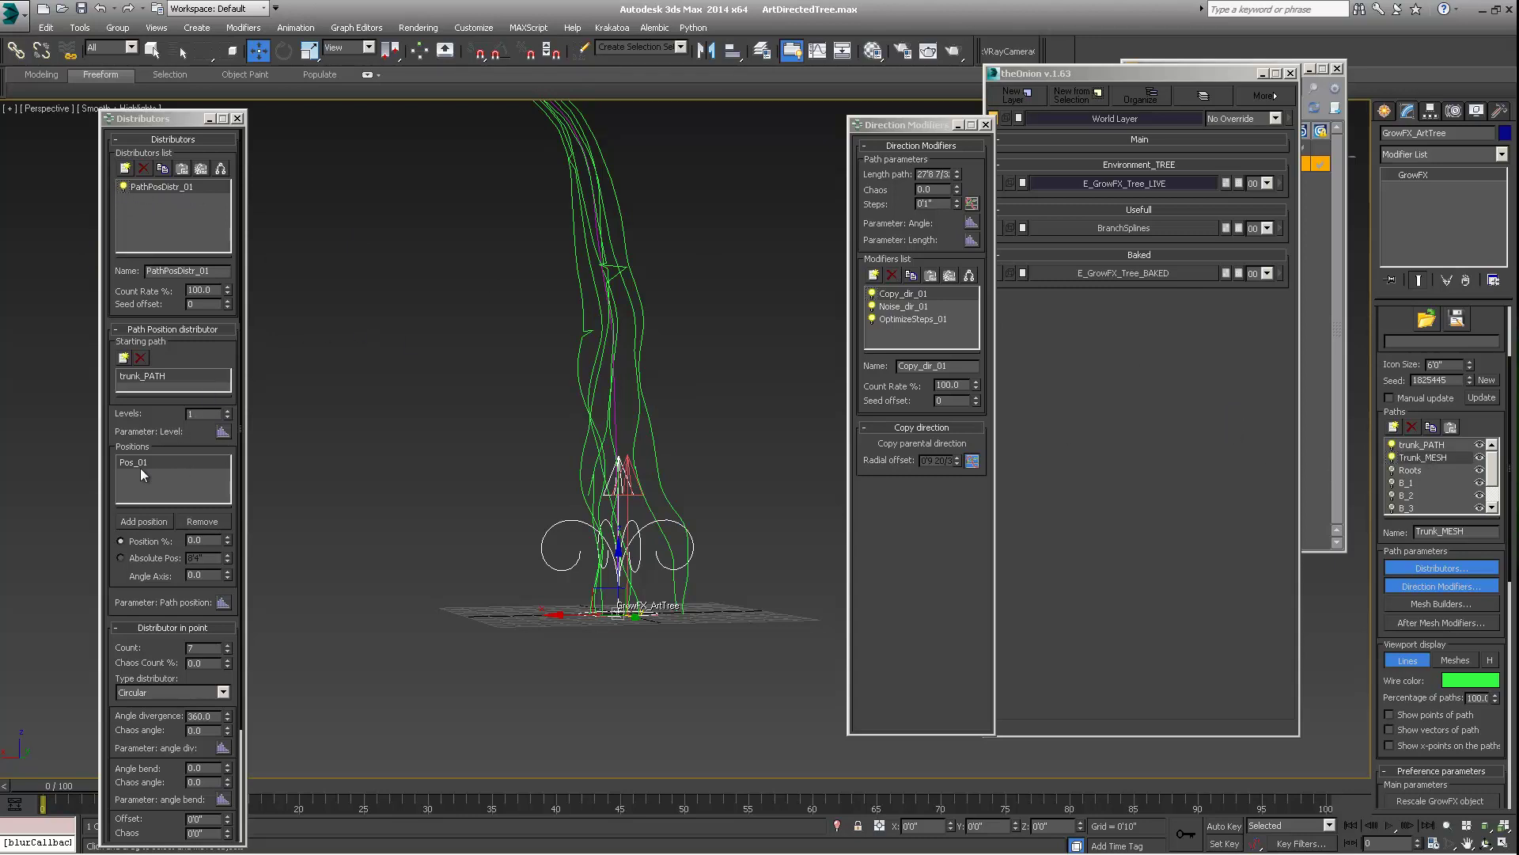
click(873, 306)
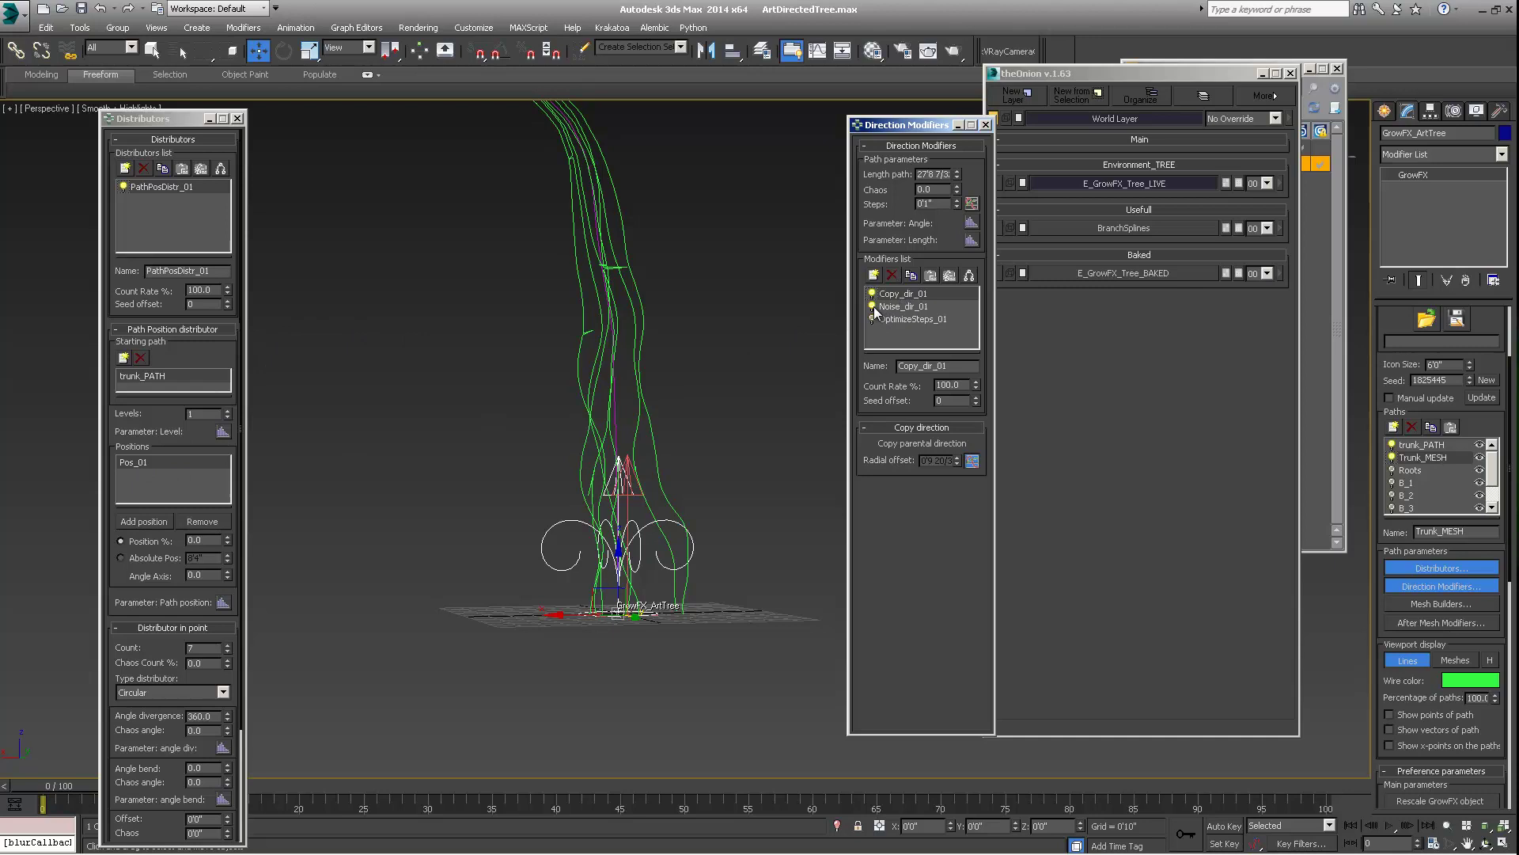
alt+middle_drag(845, 305, 671, 310)
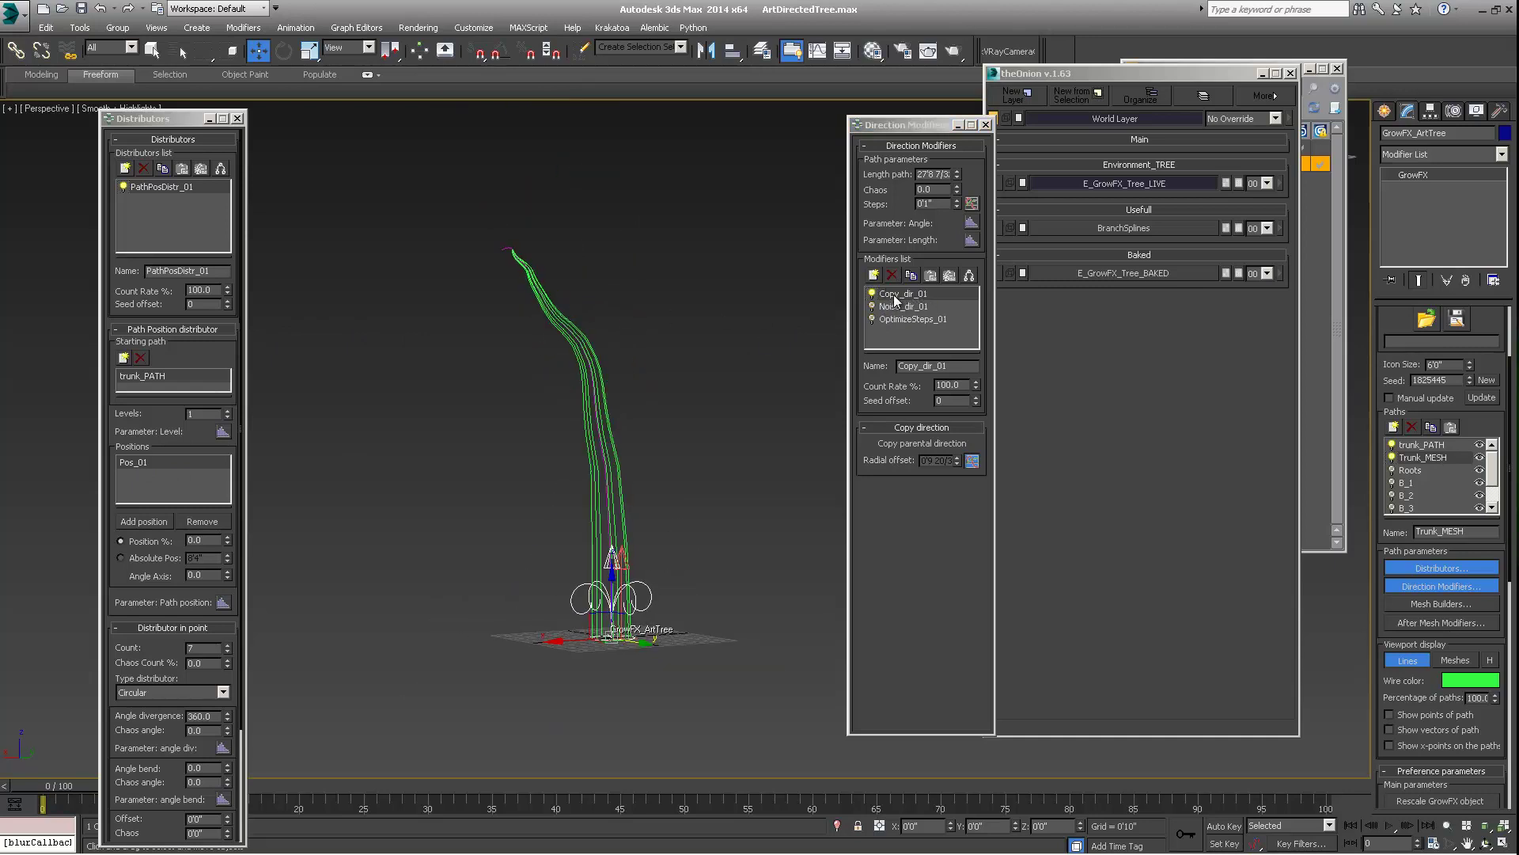
Preview the Copy direction modifier type, then close the chooser without adding one
click(875, 276)
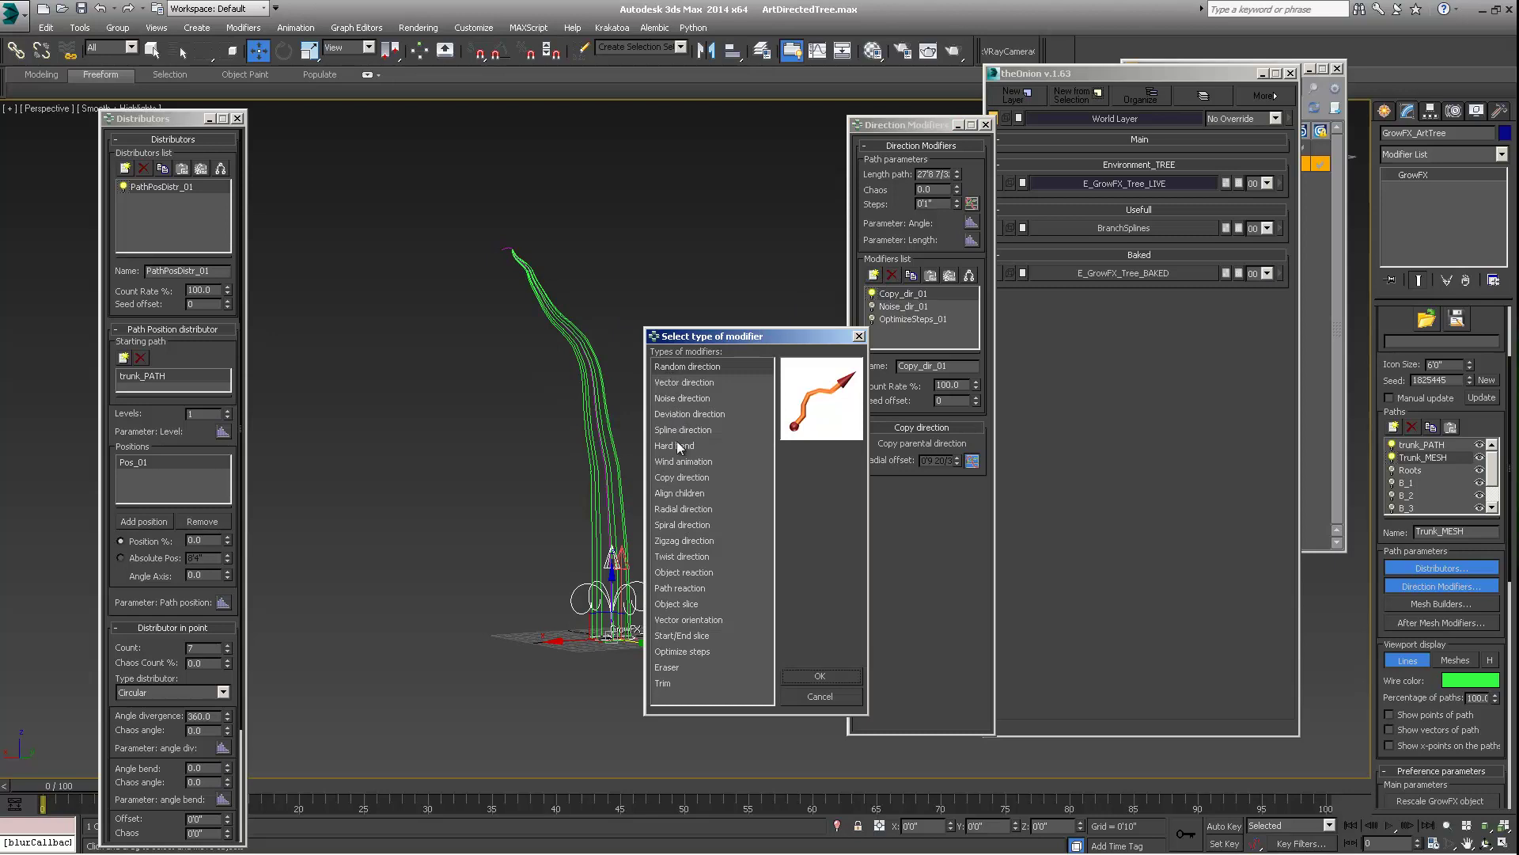
click(677, 478)
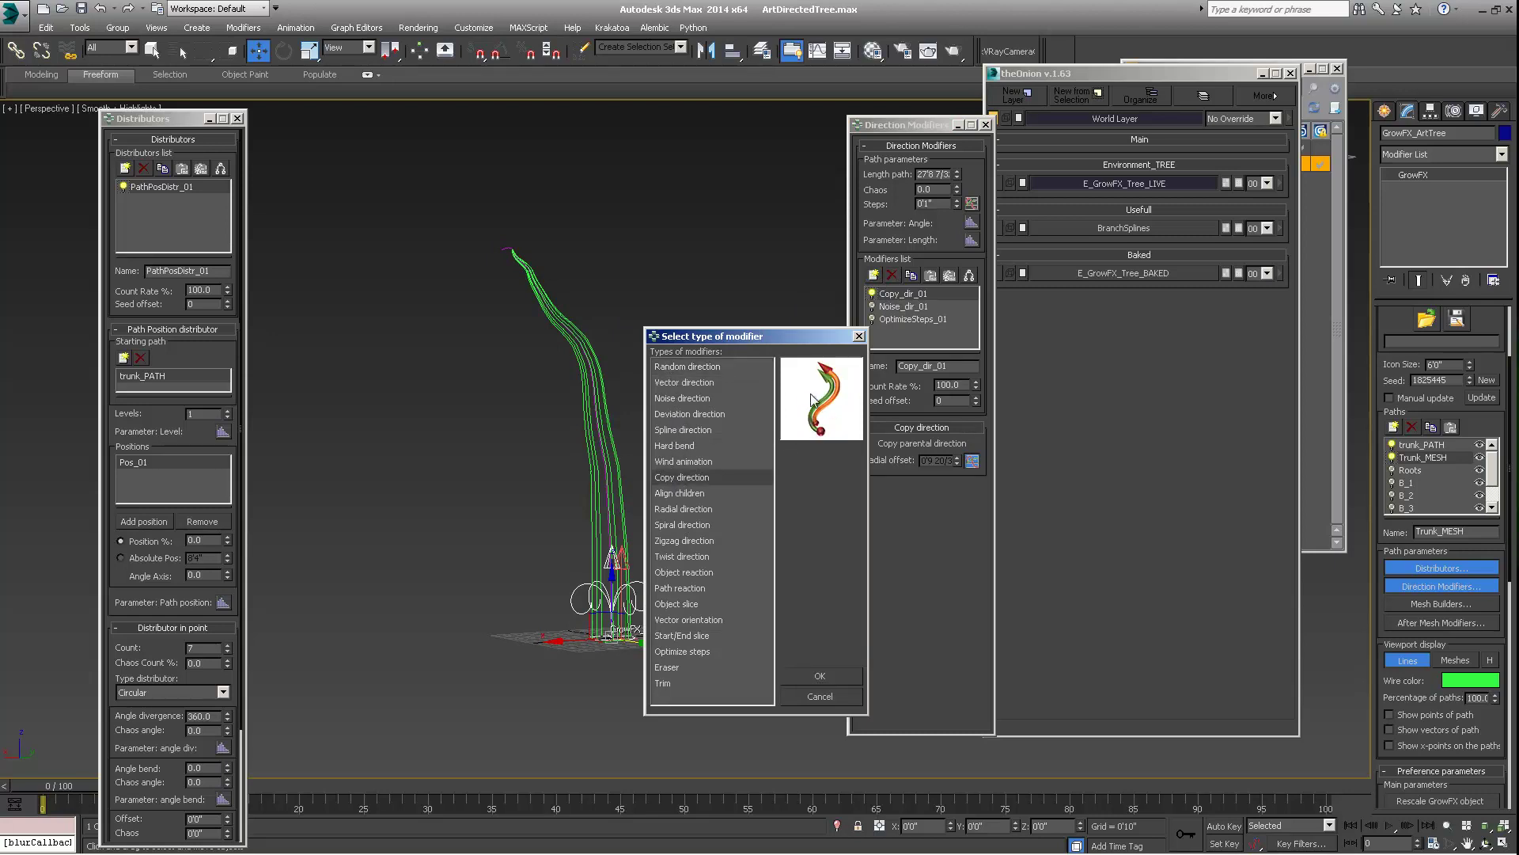
drag(820, 351, 900, 282)
click(940, 270)
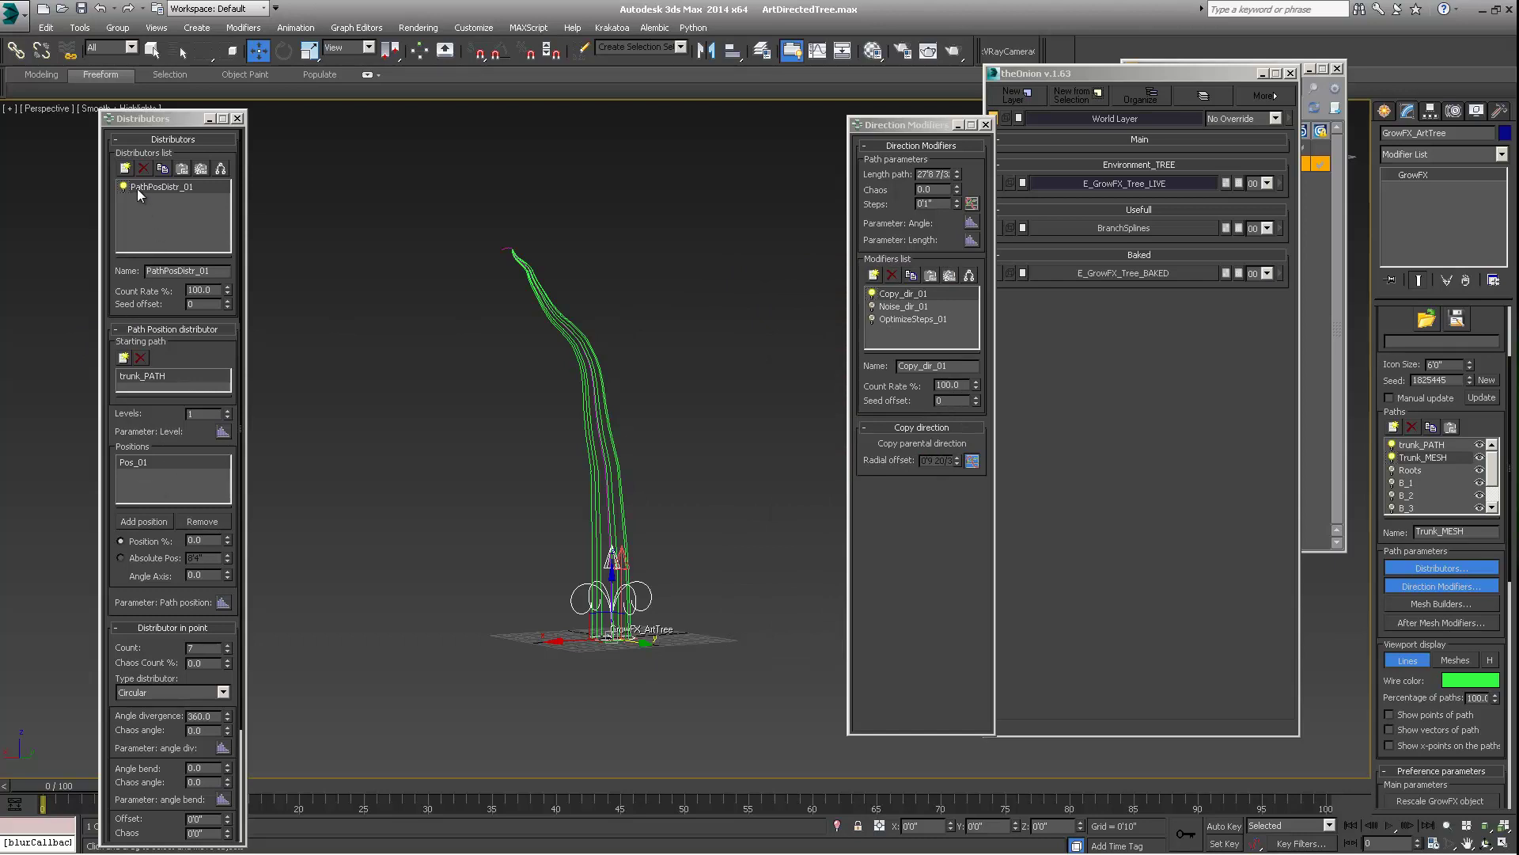
Select Copy_dir_01's Position % value and orbit to view the trunk curves upright
scroll(172, 446, down, 5)
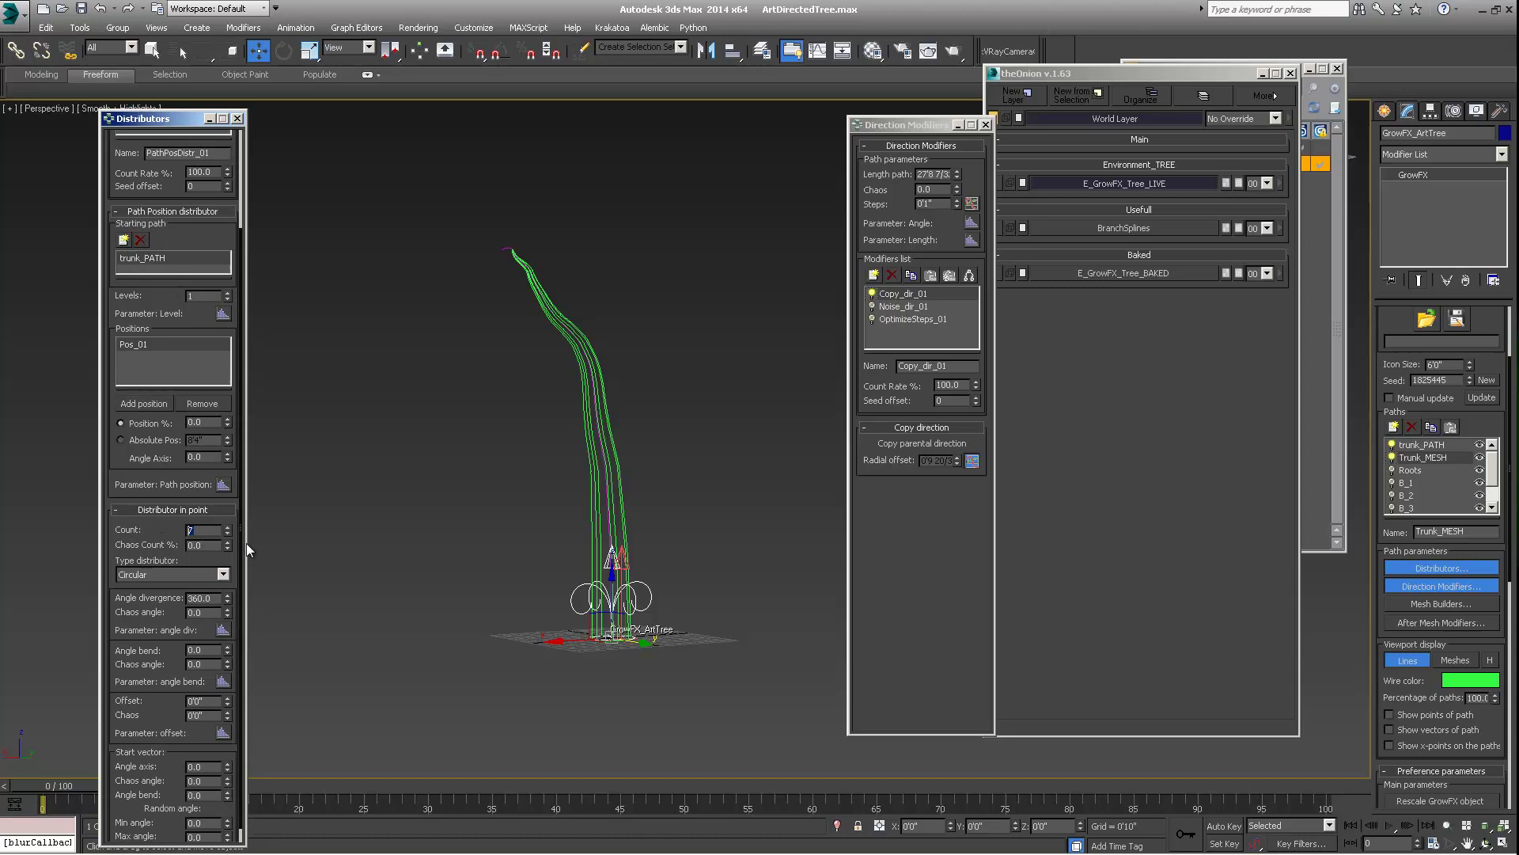
scroll(611, 565, up, 5)
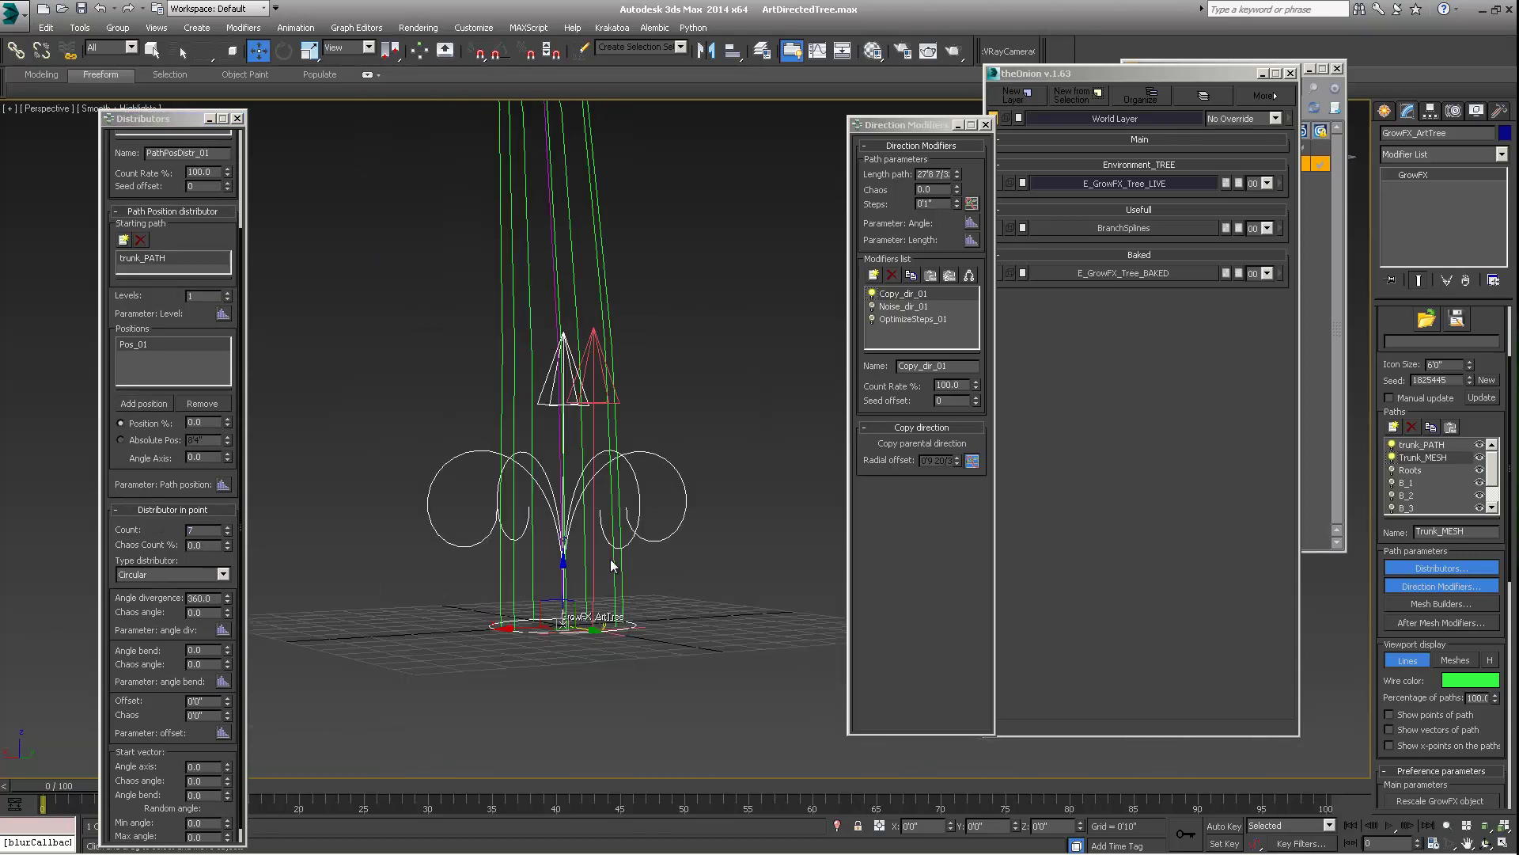
alt+middle_drag(611, 565, 605, 587)
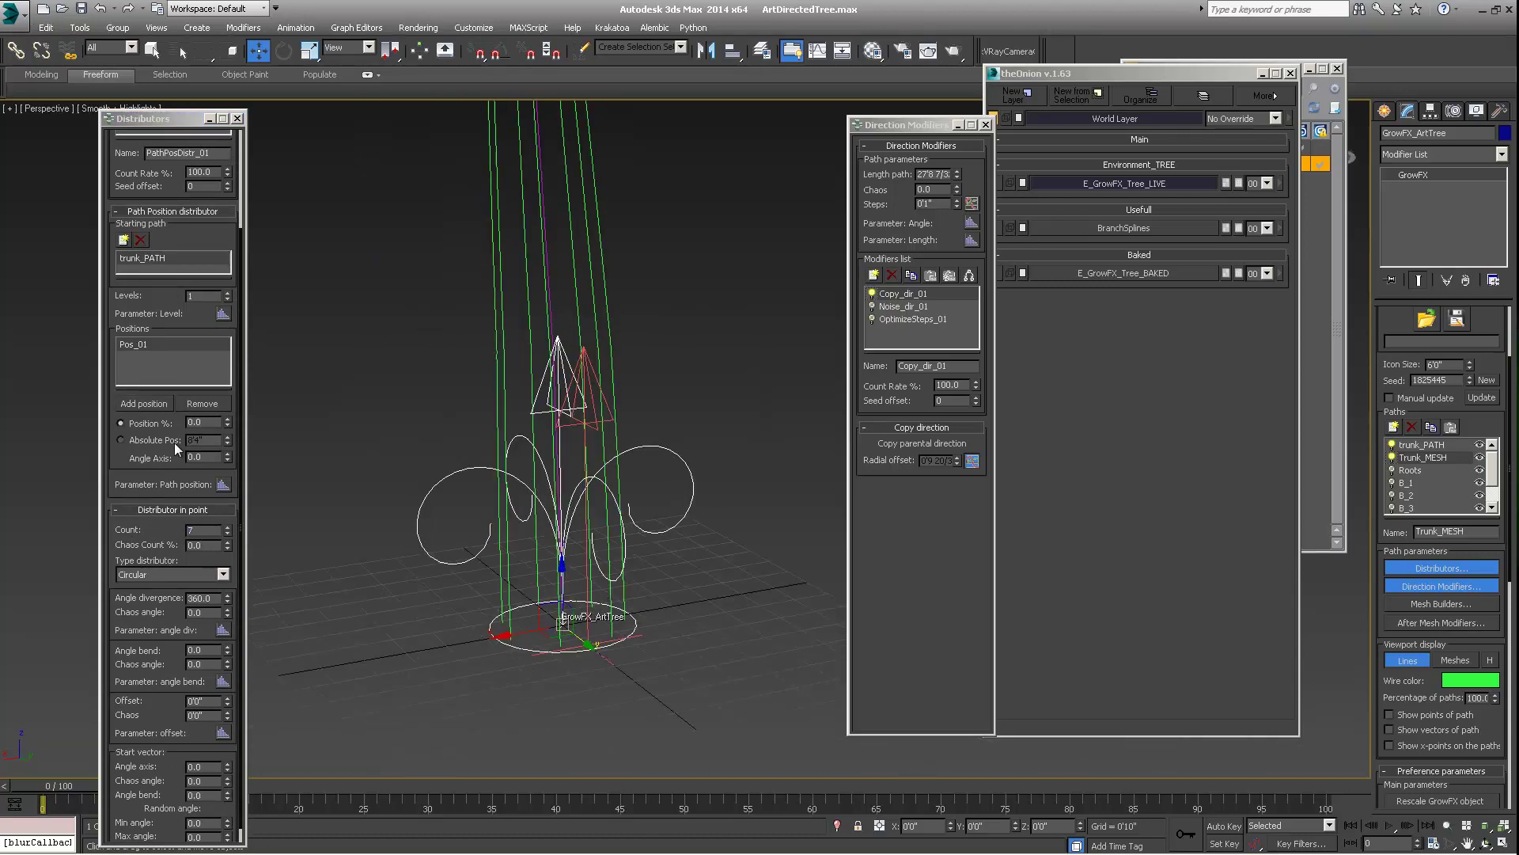
middle_drag(562, 262, 534, 444)
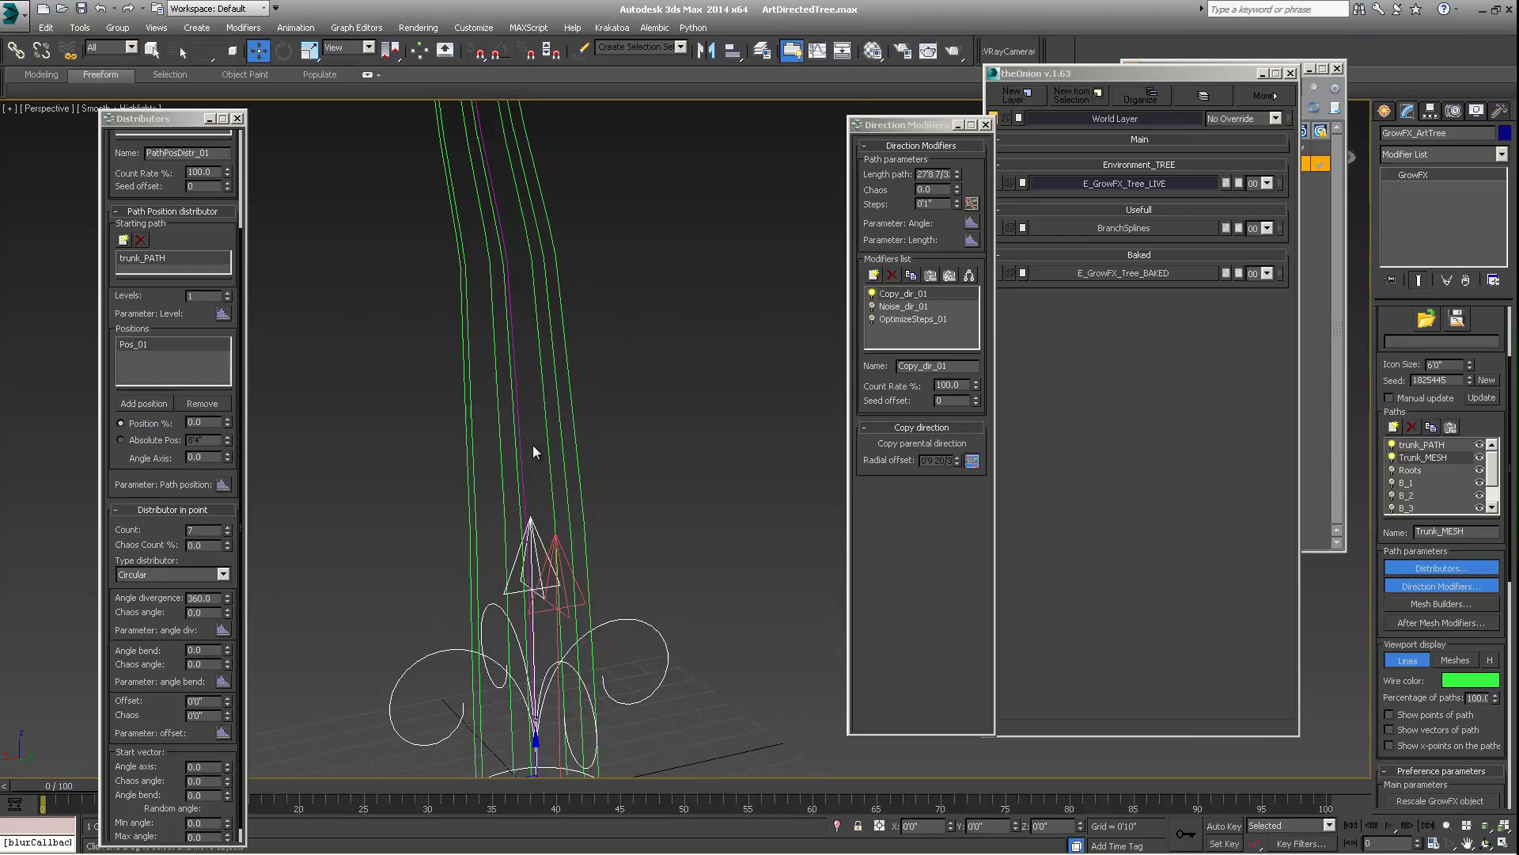
scroll(514, 427, down, 3)
scroll(492, 348, up, 3)
scroll(487, 291, down, 4)
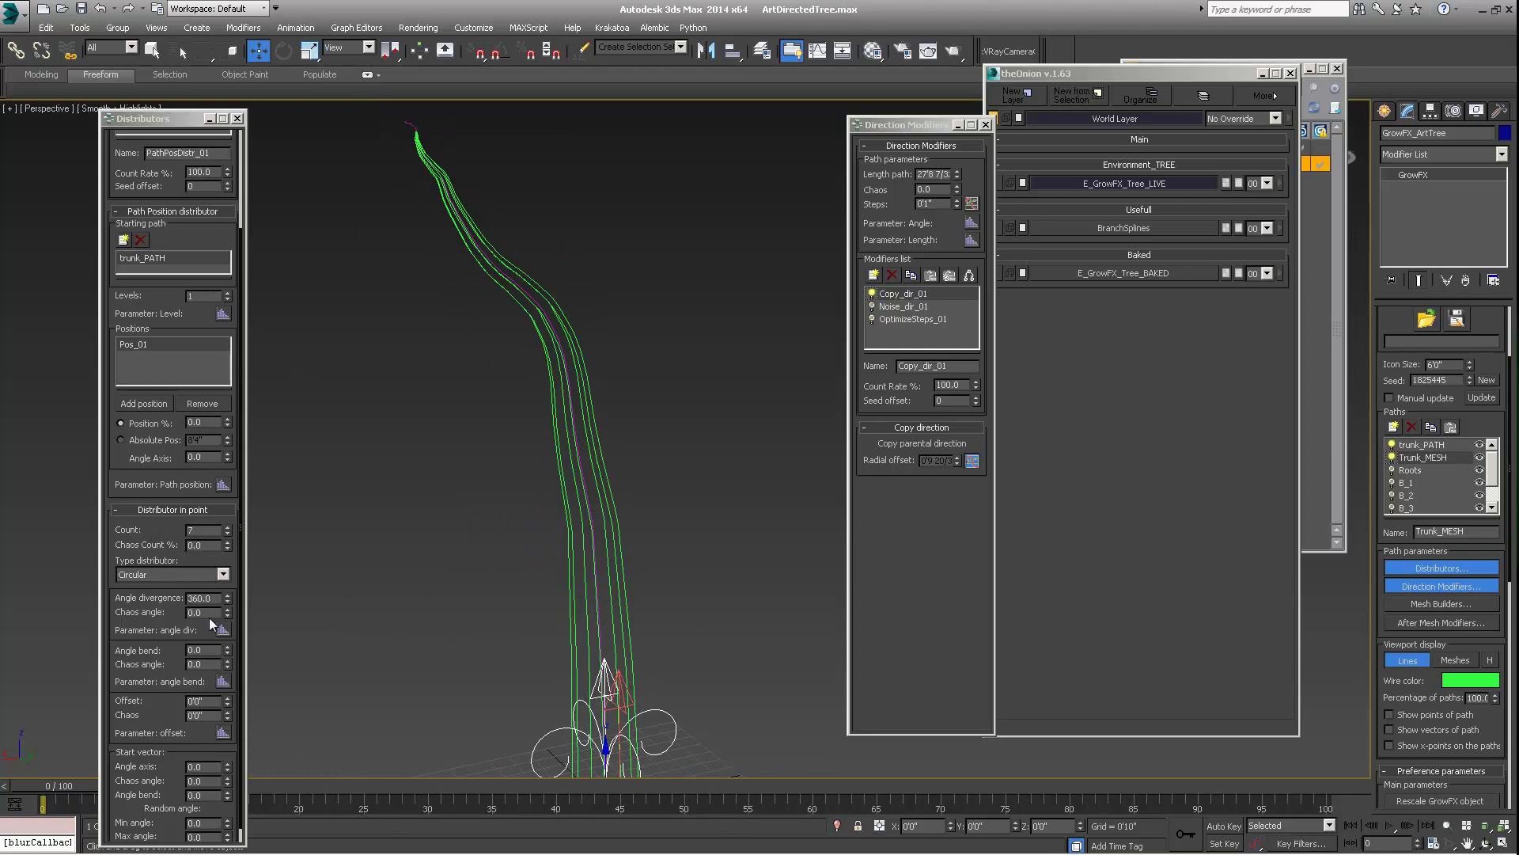
click(203, 425)
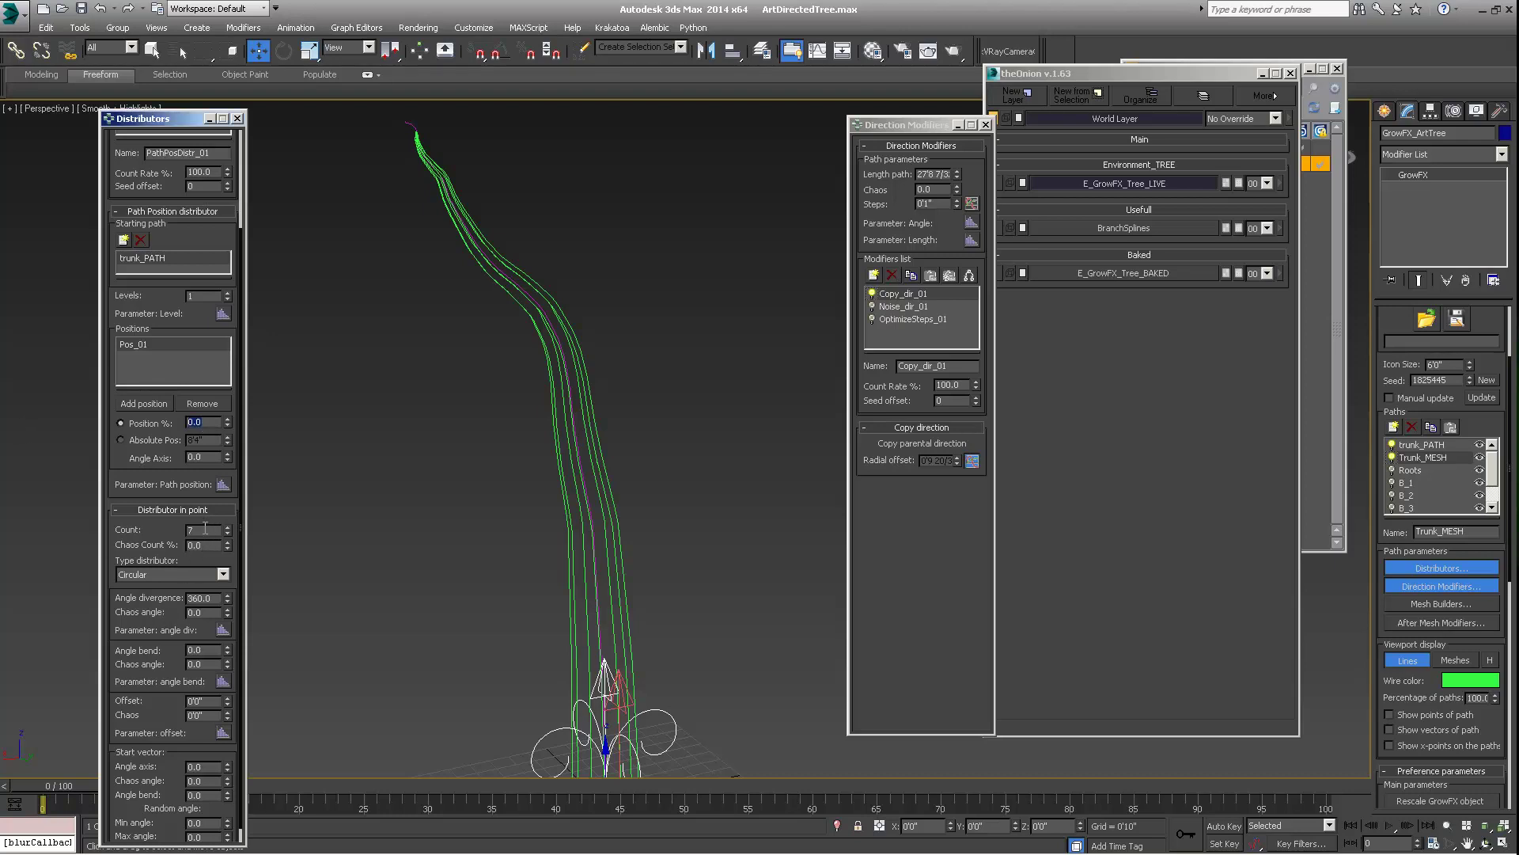
alt+middle_drag(651, 562, 580, 324)
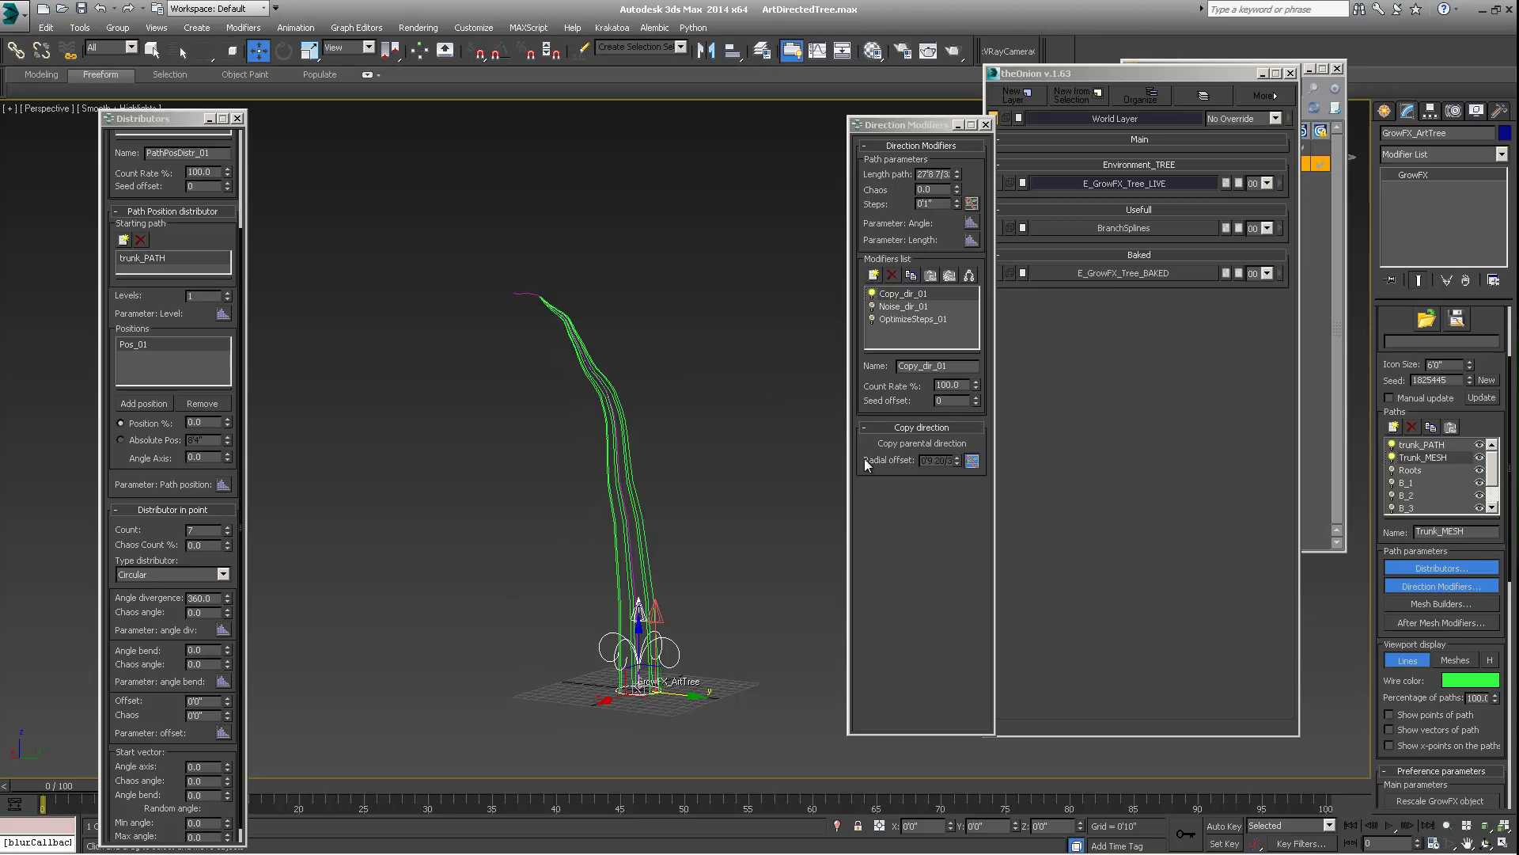
Open Copy_dir_01's Radial Offset graph and check its points, falling from 15.46 to 0.122 at 100
click(972, 460)
drag(681, 299, 1023, 241)
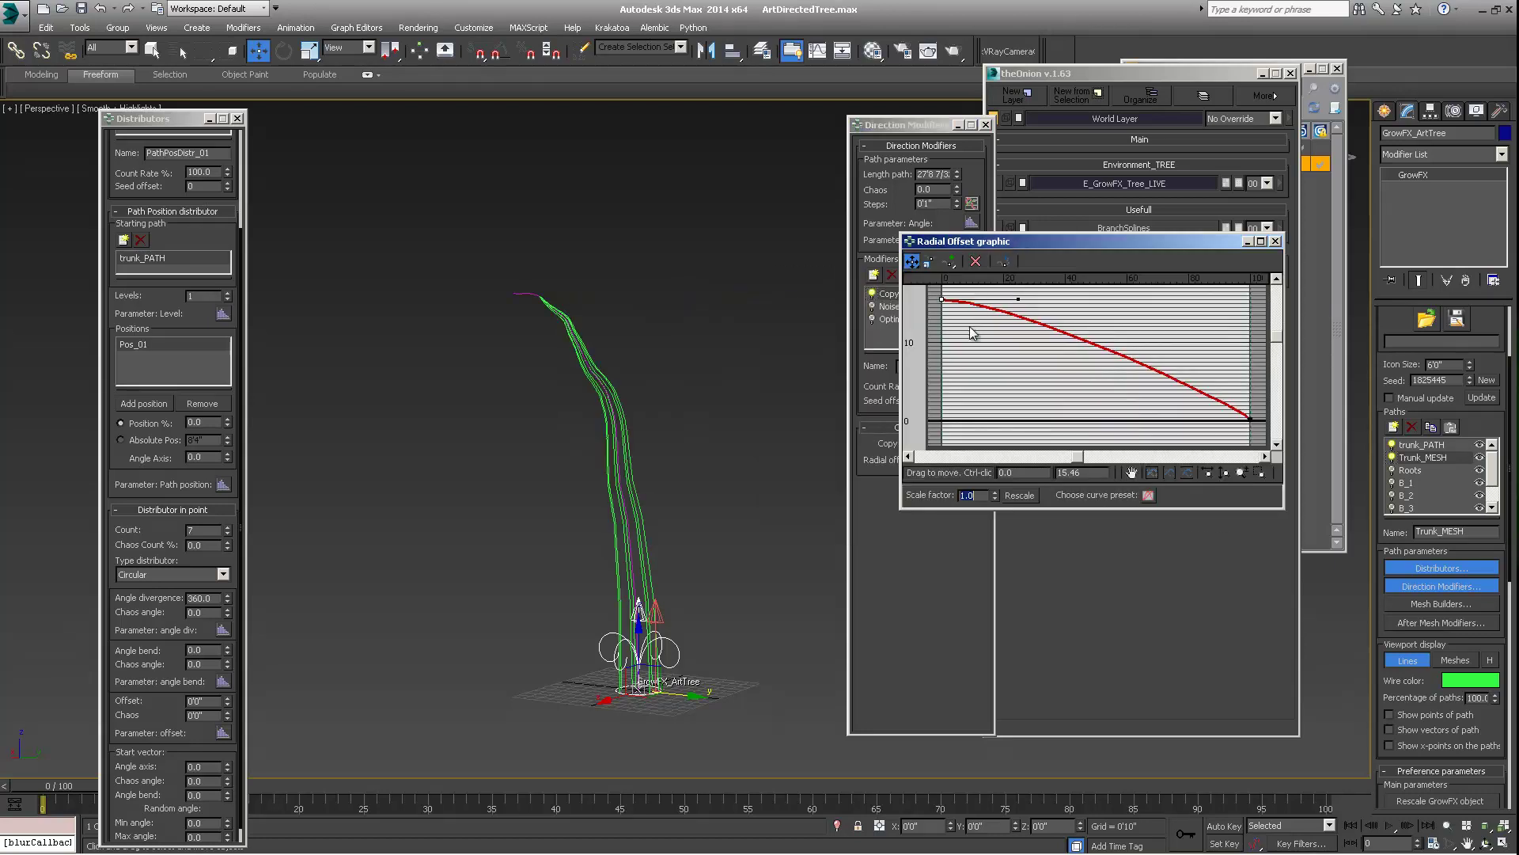
click(941, 300)
click(1250, 418)
alt+middle_drag(550, 406, 553, 269)
scroll(577, 393, up, 4)
middle_drag(619, 715, 574, 569)
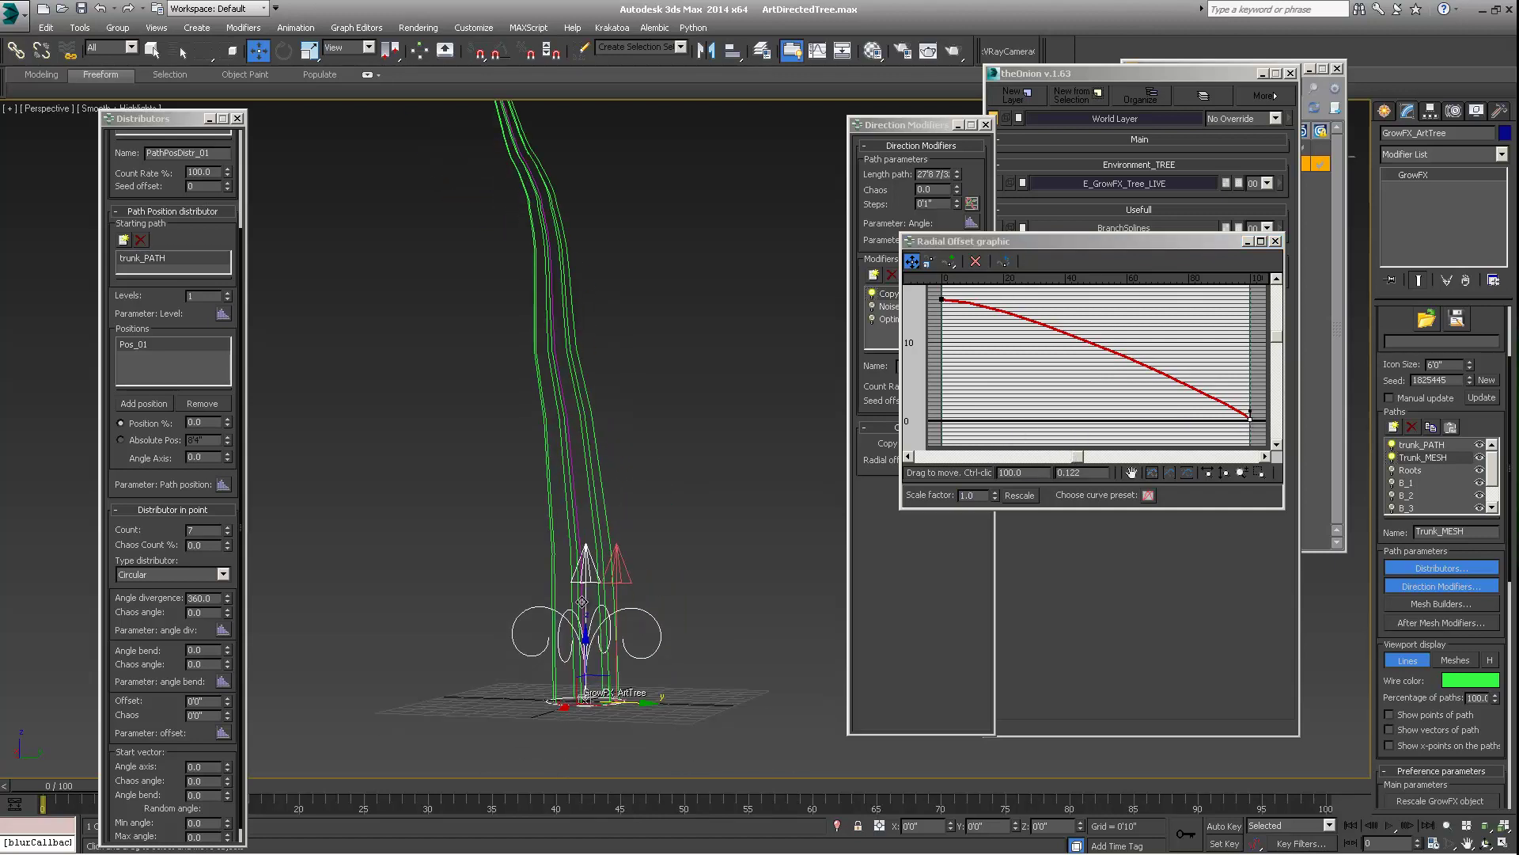
scroll(570, 472, down, 4)
middle_drag(570, 471, 513, 445)
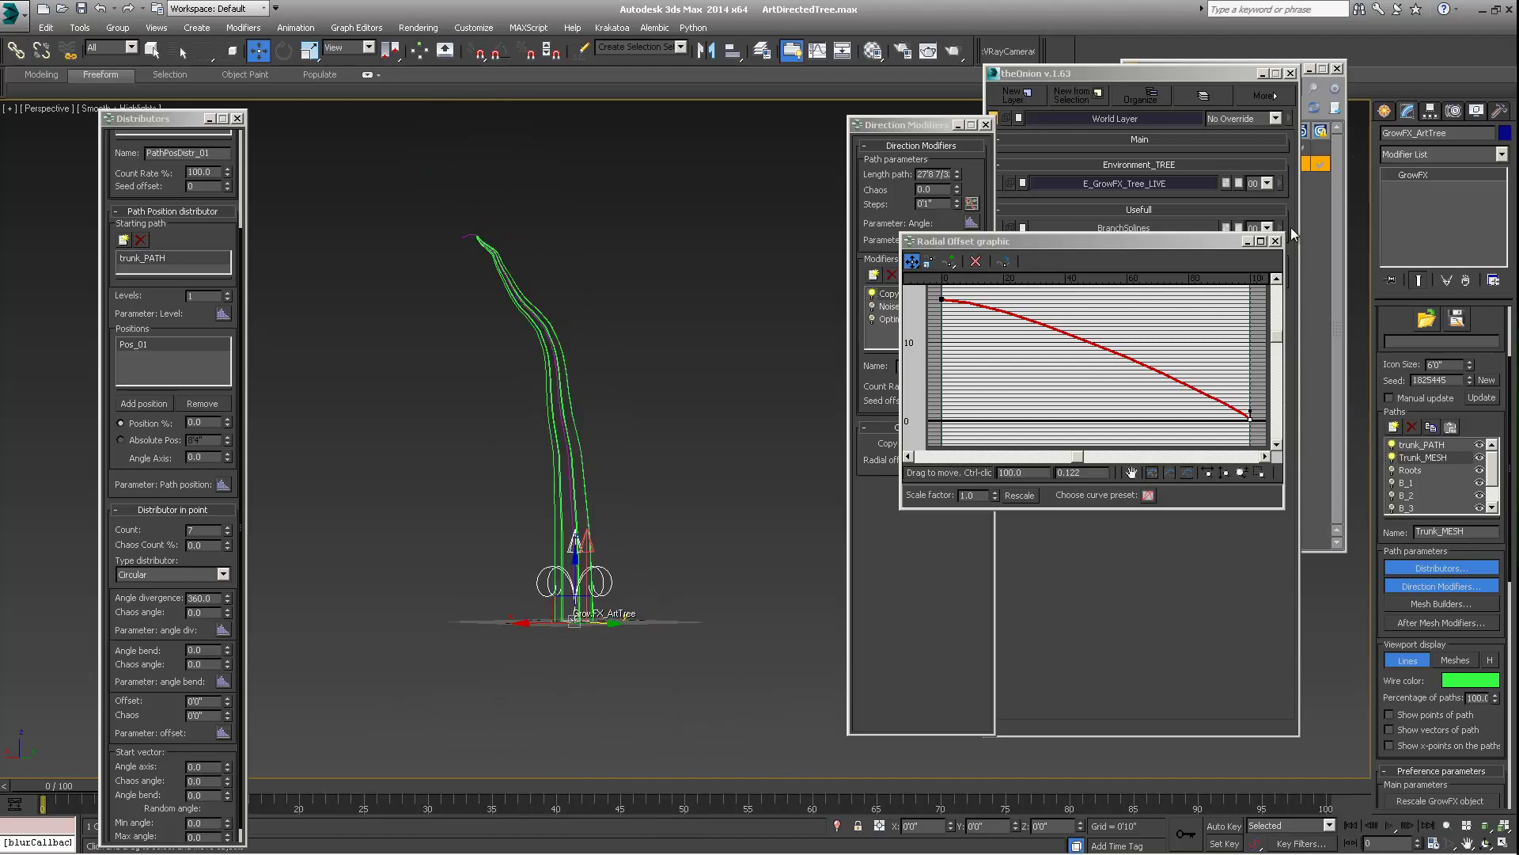
Close the Radial Offset graph and switch on Noise_dir_01 so the trunk curves waver
click(1275, 241)
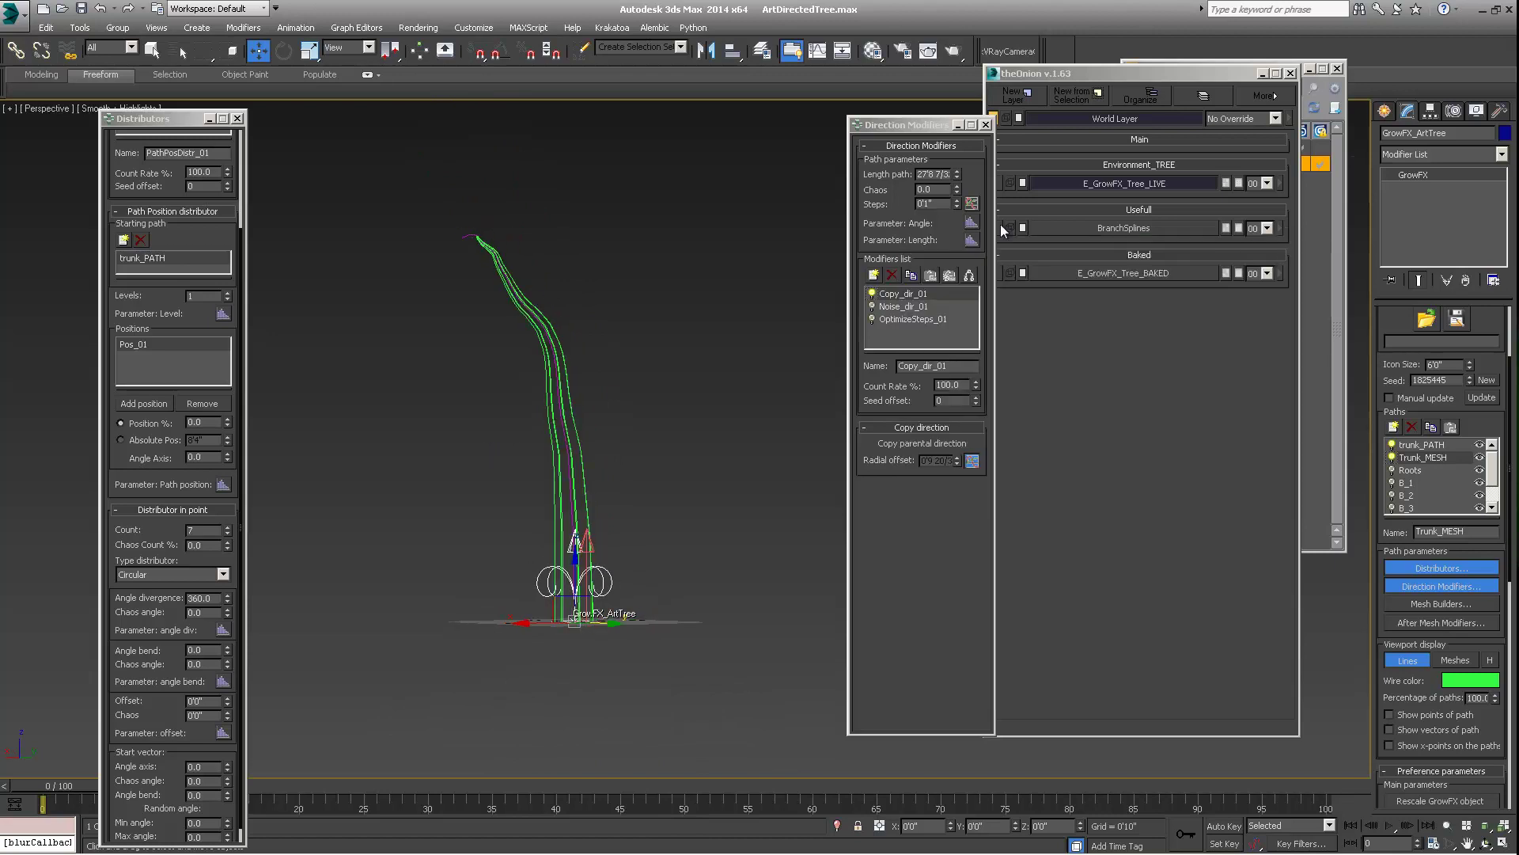
click(894, 309)
click(872, 306)
middle_drag(698, 532, 645, 449)
alt+middle_drag(465, 326, 498, 338)
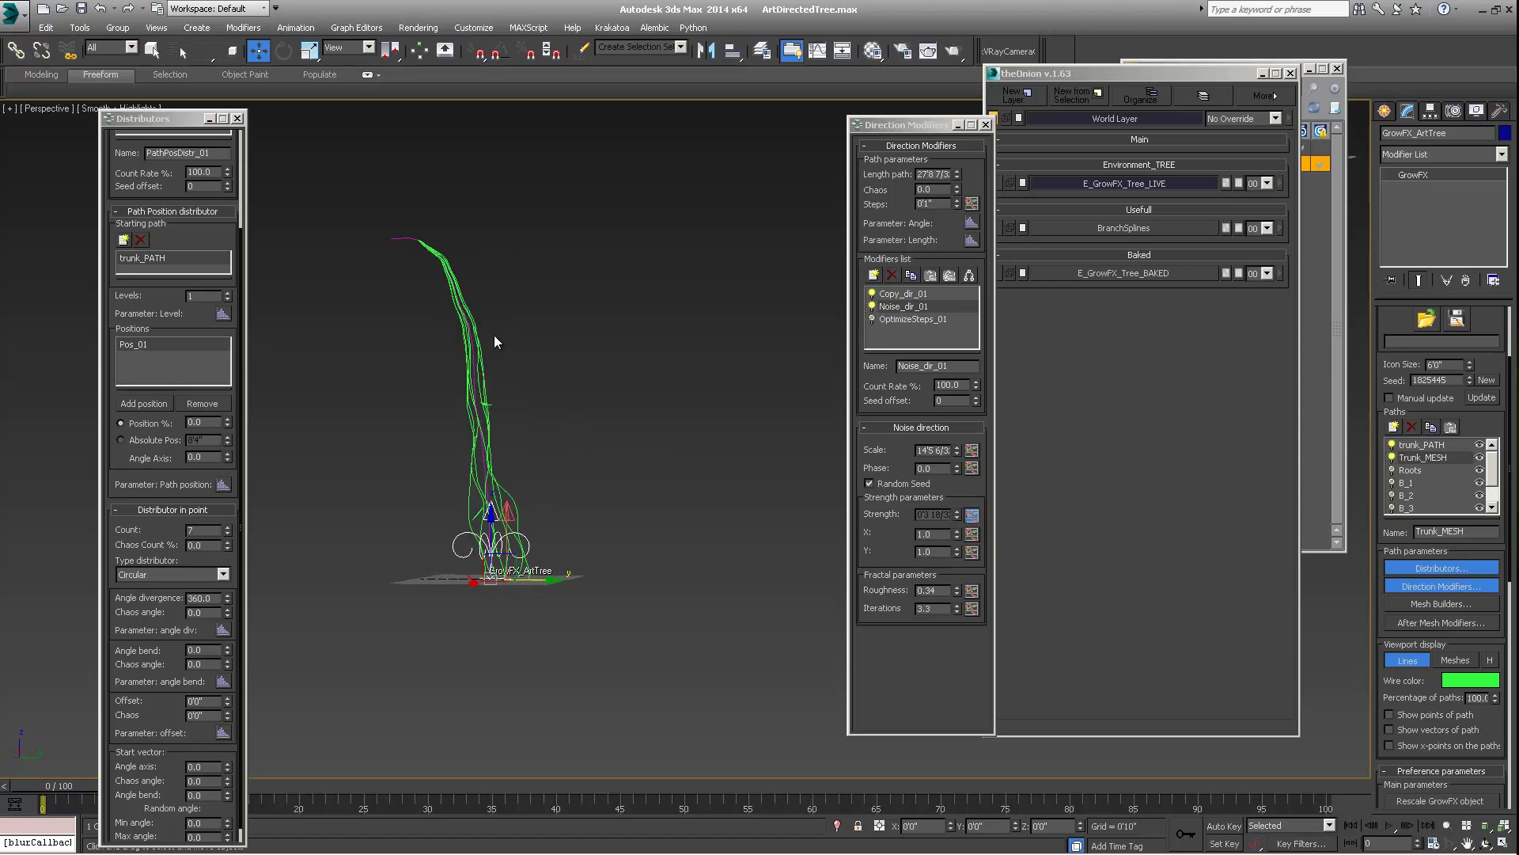
scroll(492, 421, up, 8)
alt+middle_drag(492, 420, 483, 324)
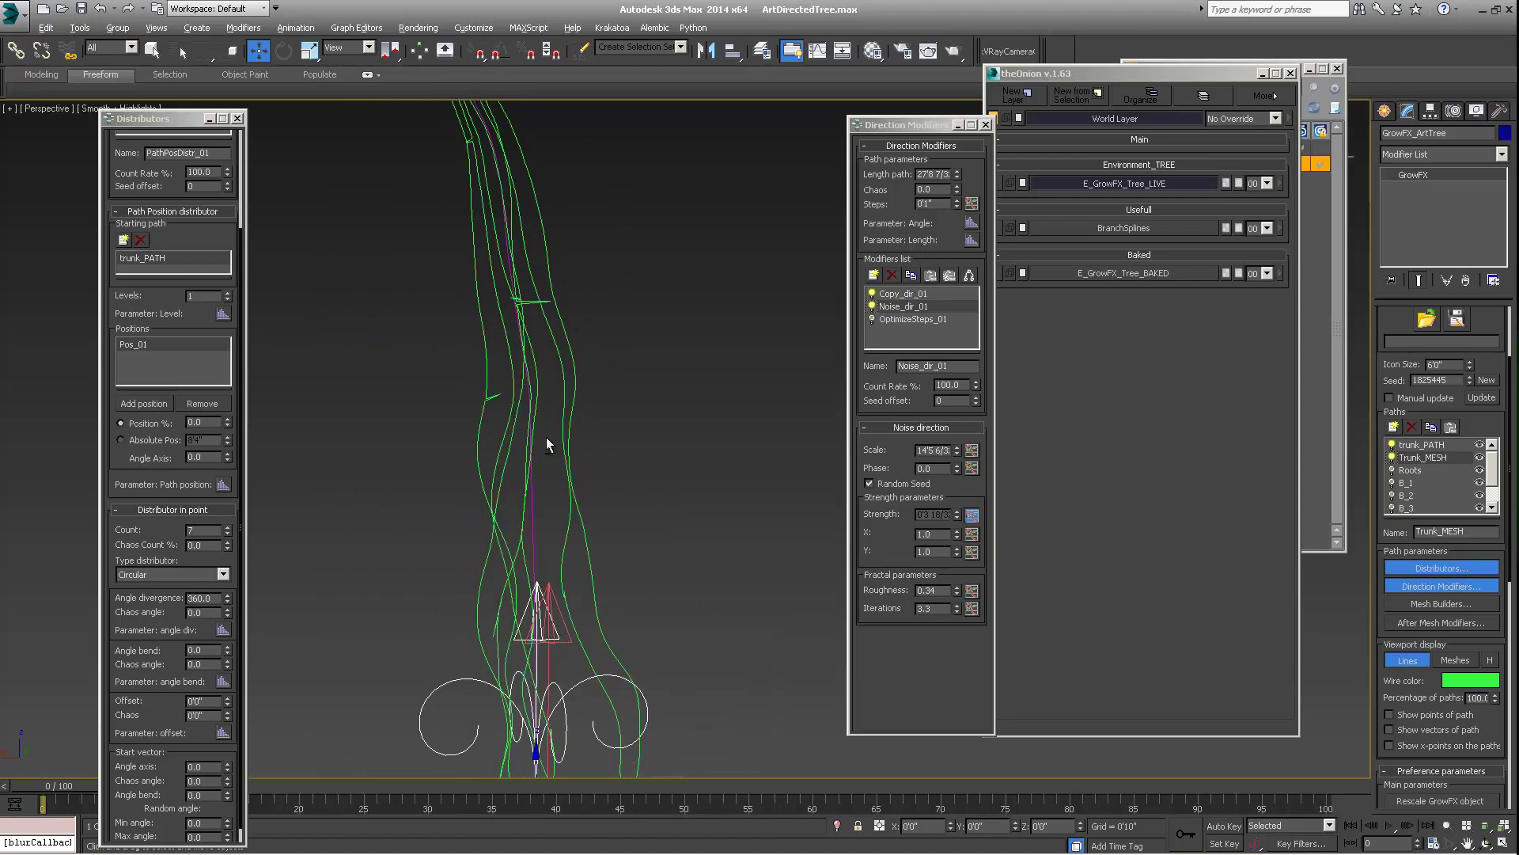
mouse_move(546, 437)
alt+middle_down()
mouse_move(576, 485)
mouse_move(593, 437)
mouse_move(631, 441)
mouse_move(571, 453)
alt+middle_up()
scroll(569, 454, up, 4)
Select the OptimizeSteps_01 modifier in the Modifiers list
click(918, 320)
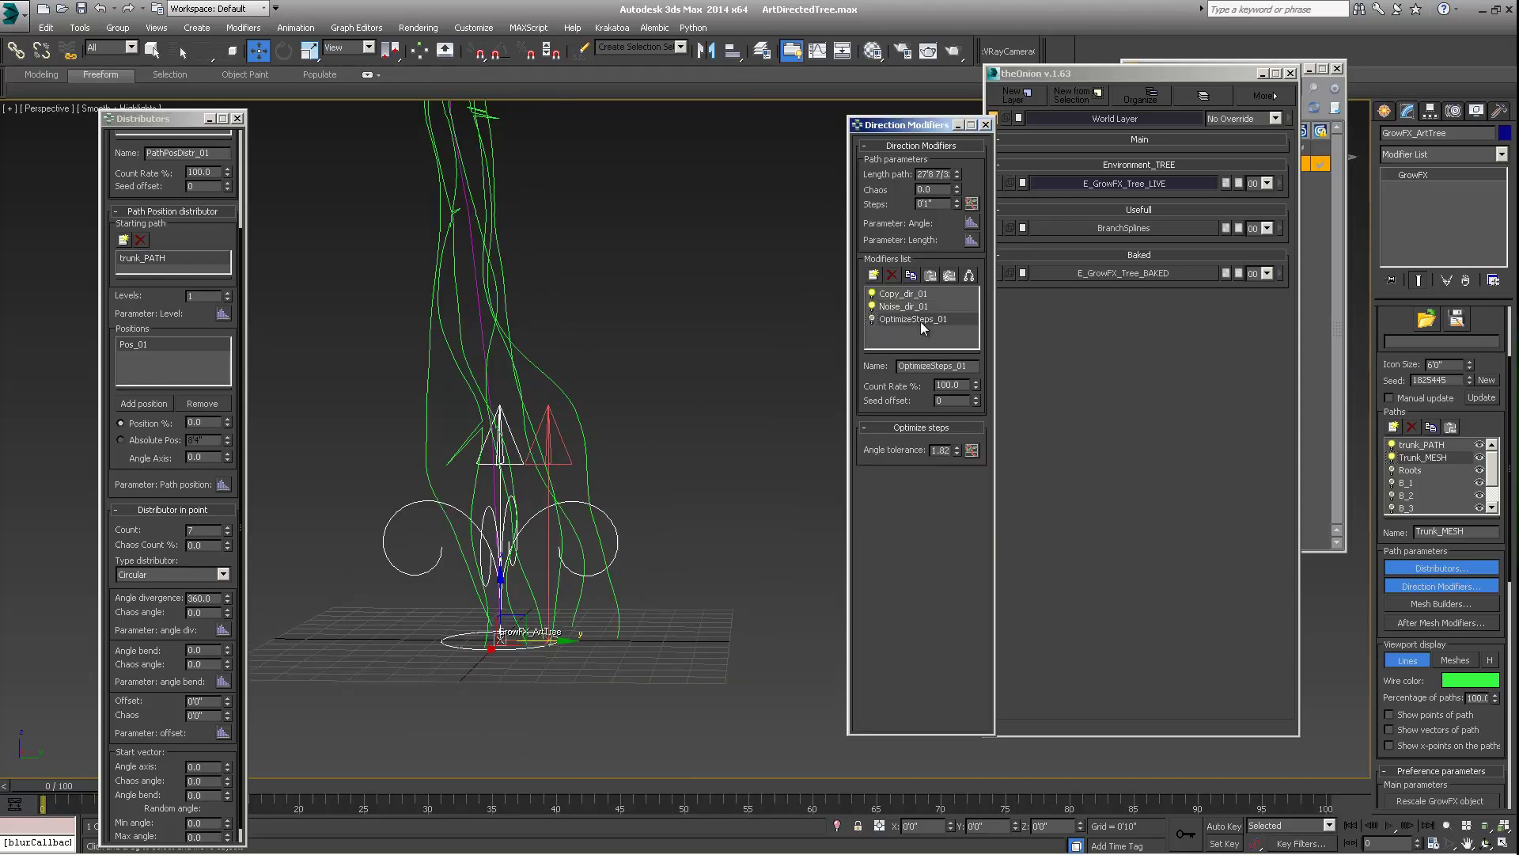
alt+middle_drag(692, 415, 707, 468)
scroll(547, 473, down, 3)
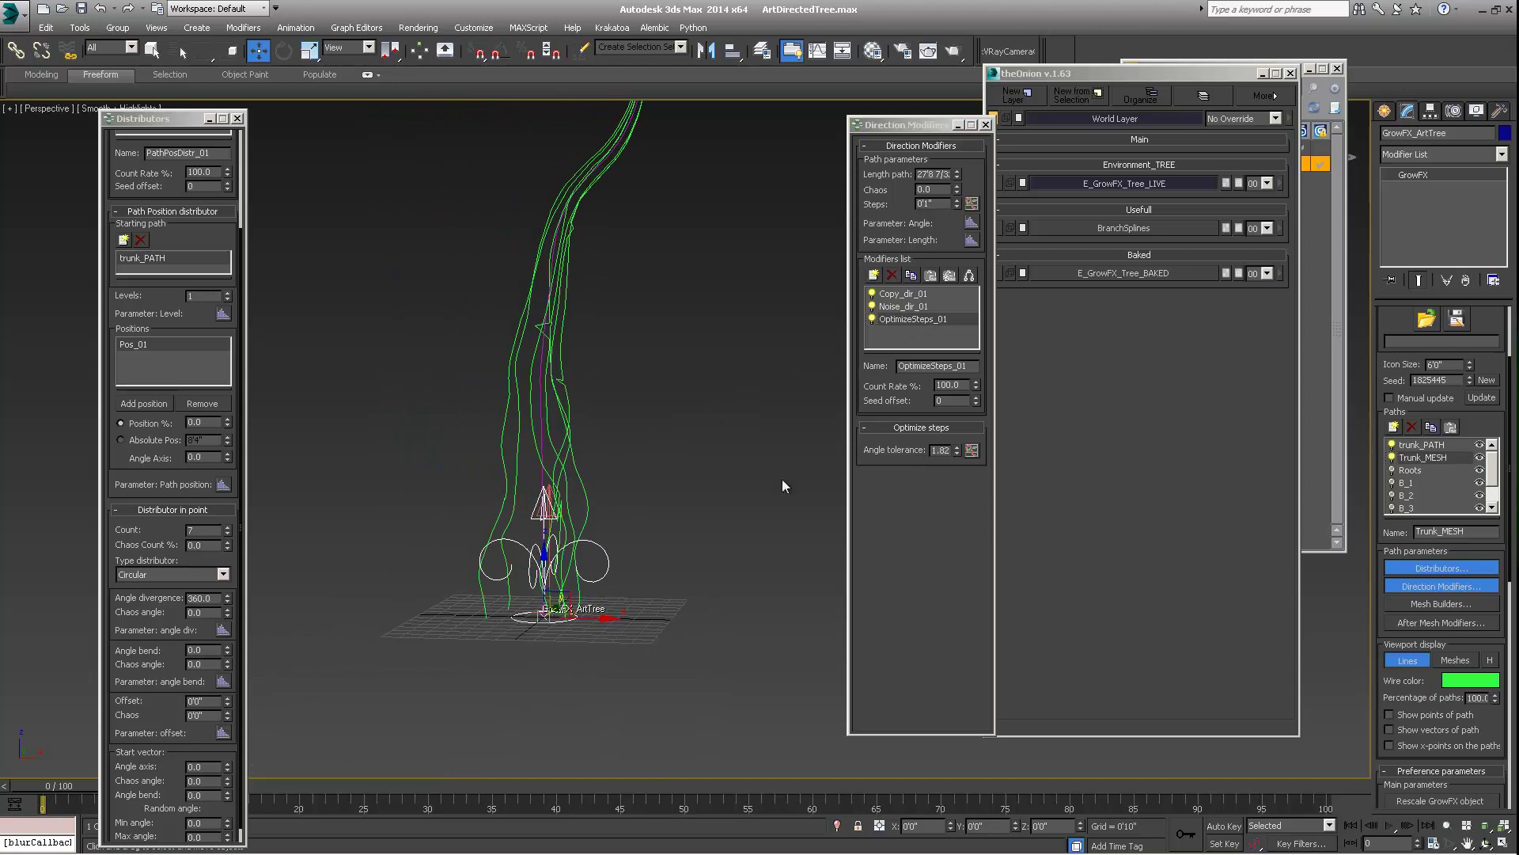
Switch on the Roots path so roots spread from the tree base
click(1396, 472)
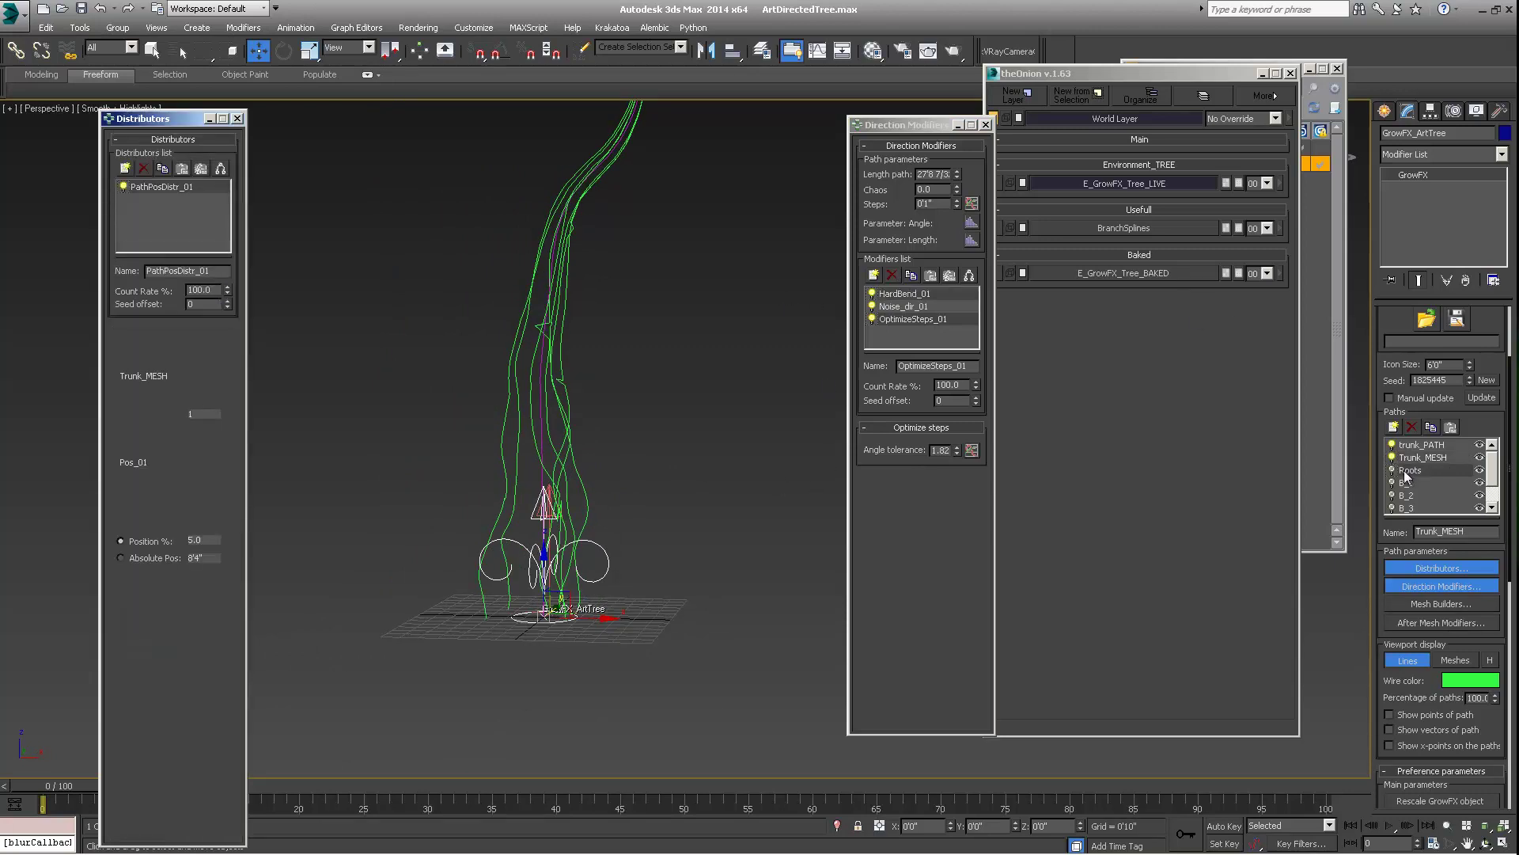
click(1394, 472)
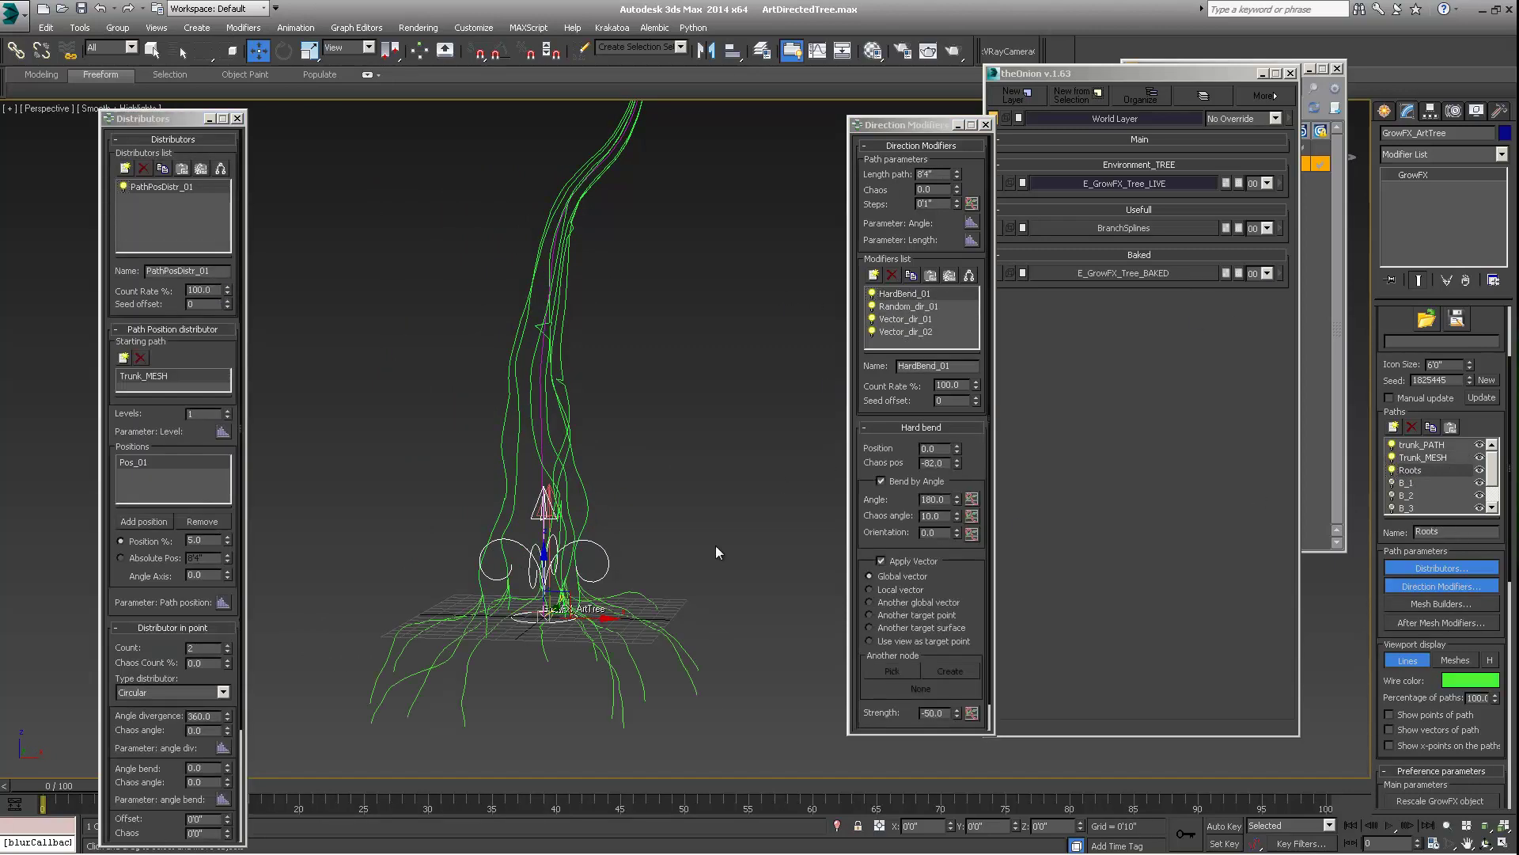
middle_drag(605, 567, 633, 485)
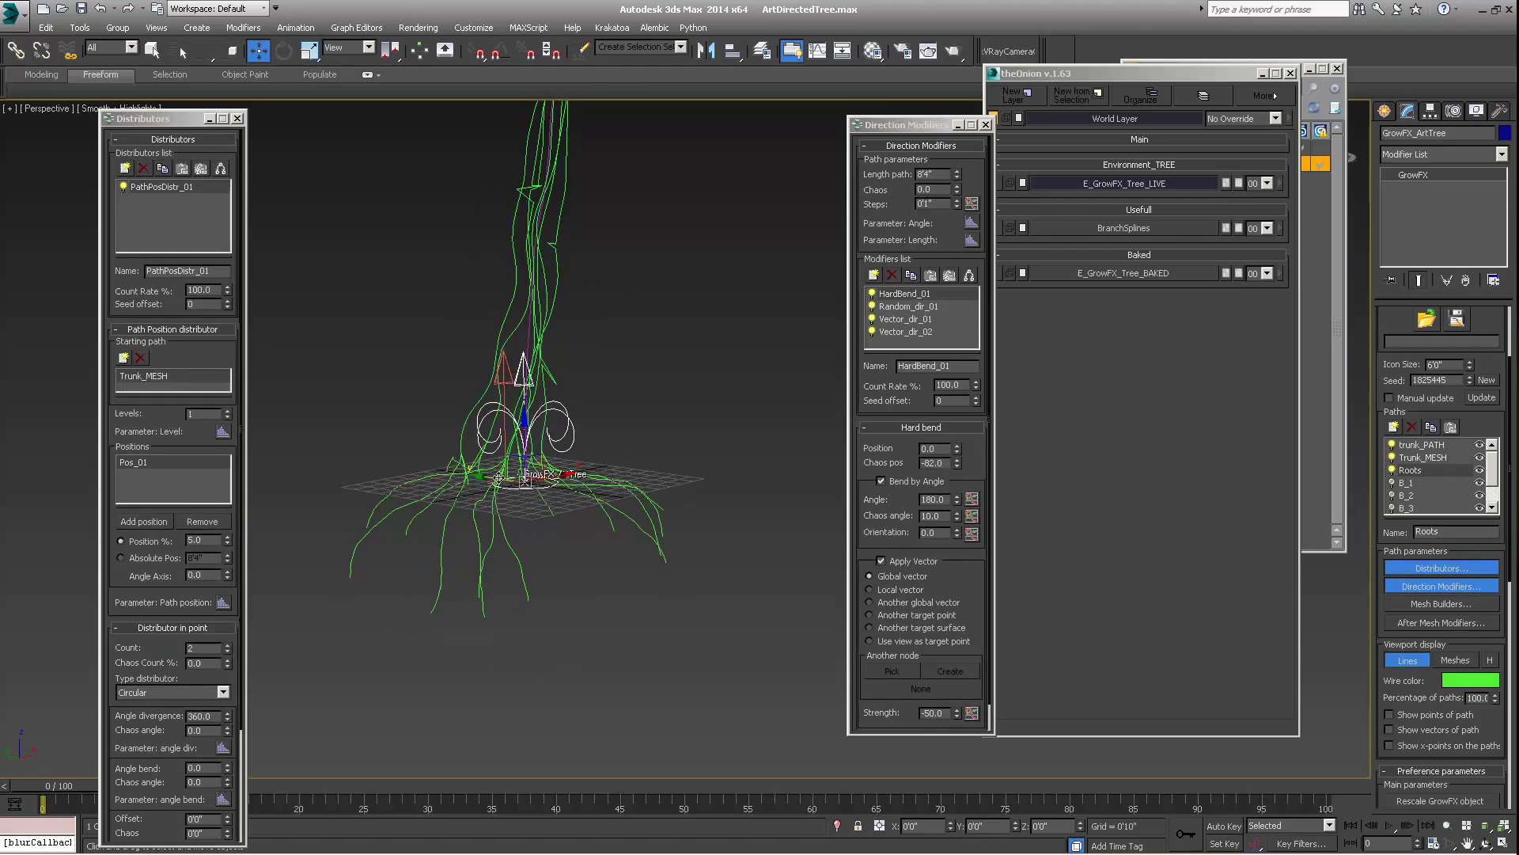
alt+middle_drag(501, 478, 546, 438)
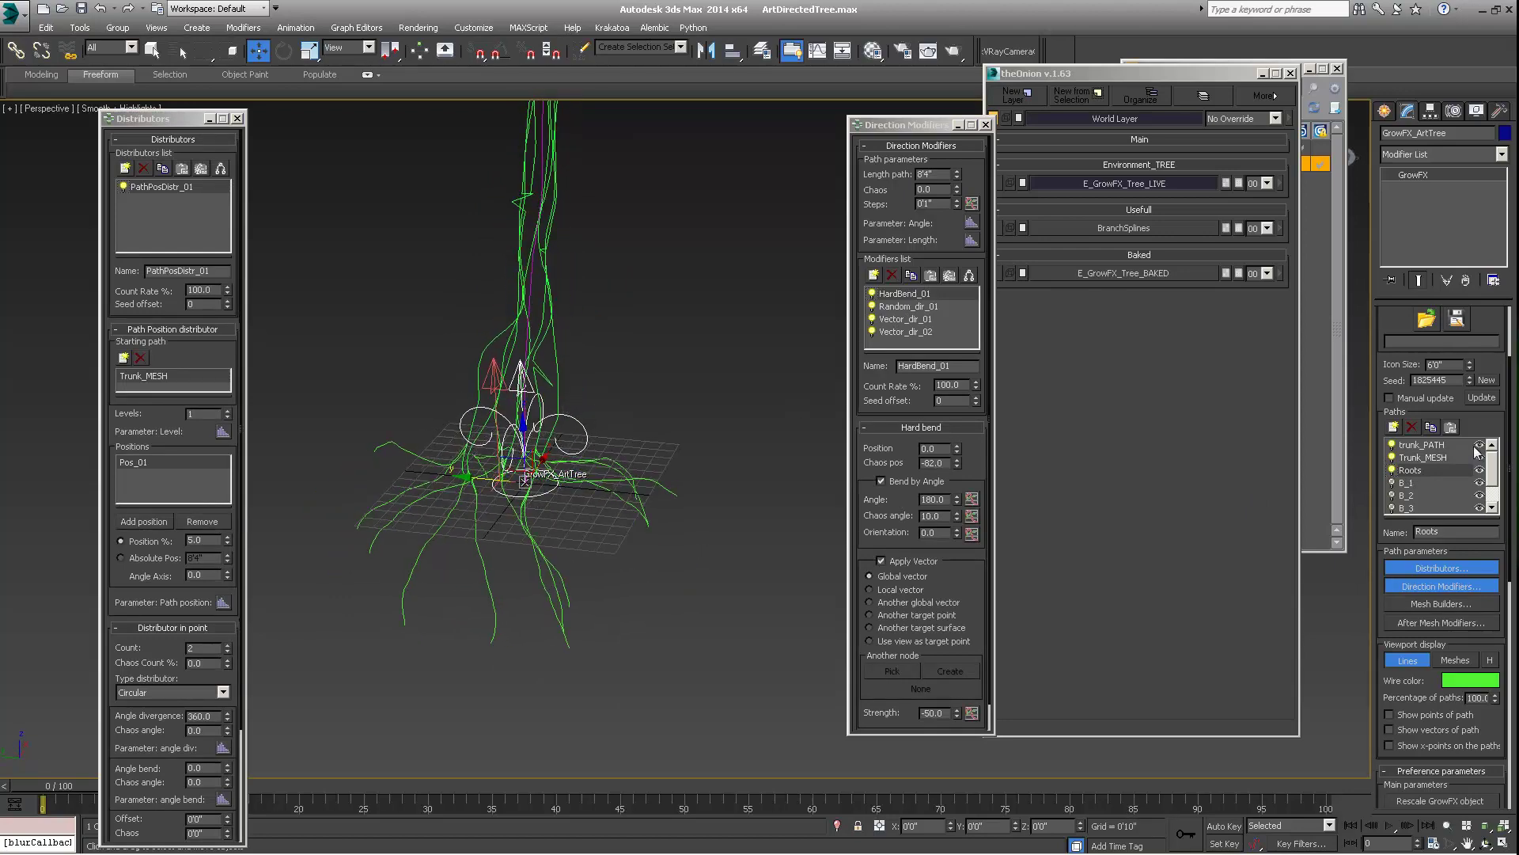
click(1424, 457)
click(1411, 473)
Review the Roots path's start position and its Random_dir_01 and Vector_dir_01 modifiers
click(190, 541)
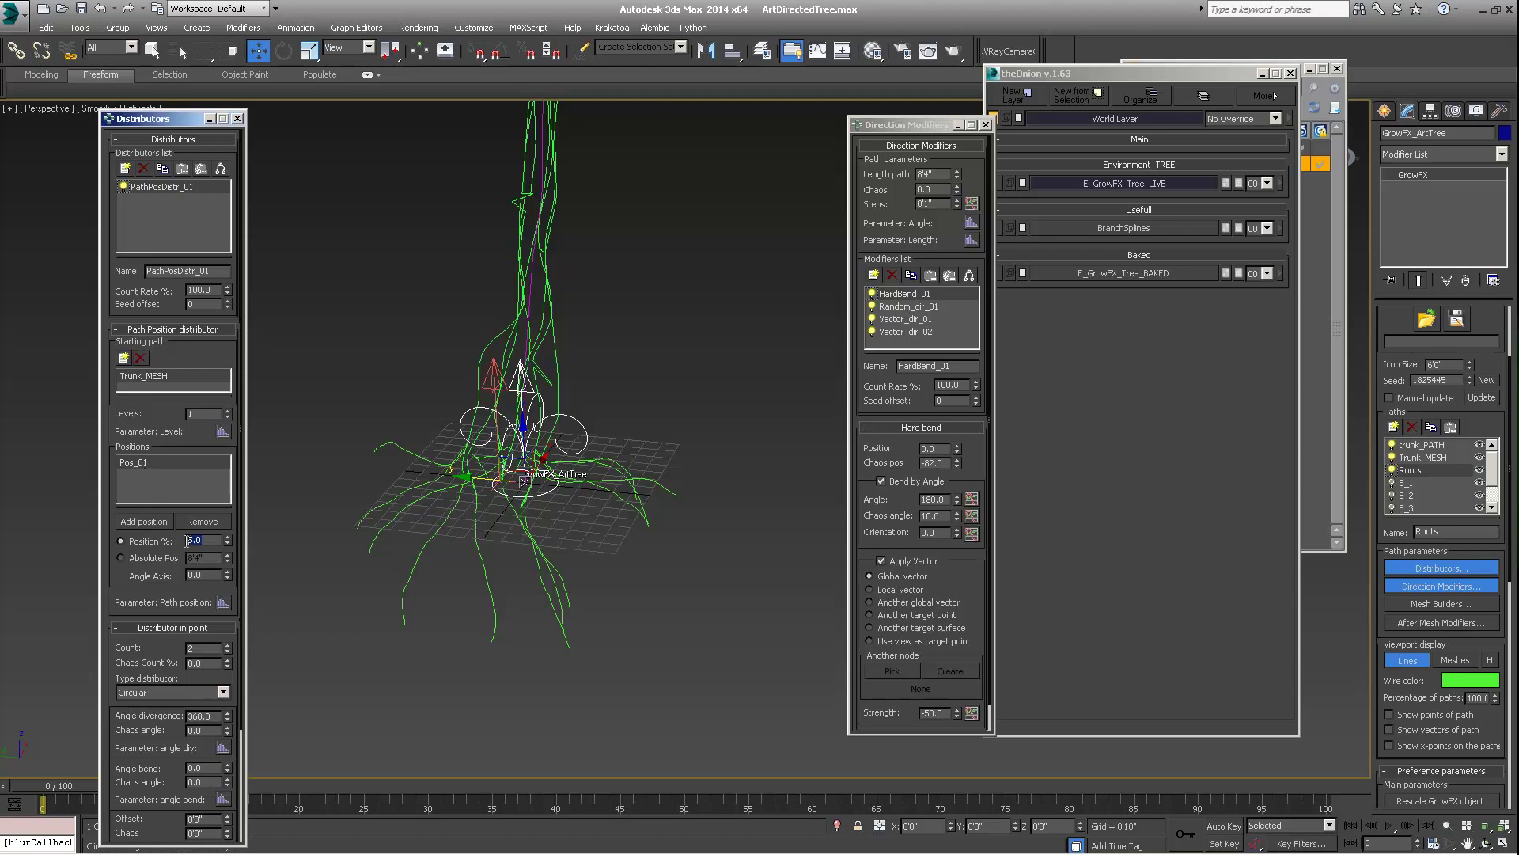
alt+middle_drag(434, 490, 383, 467)
alt+middle_drag(537, 486, 549, 467)
click(906, 306)
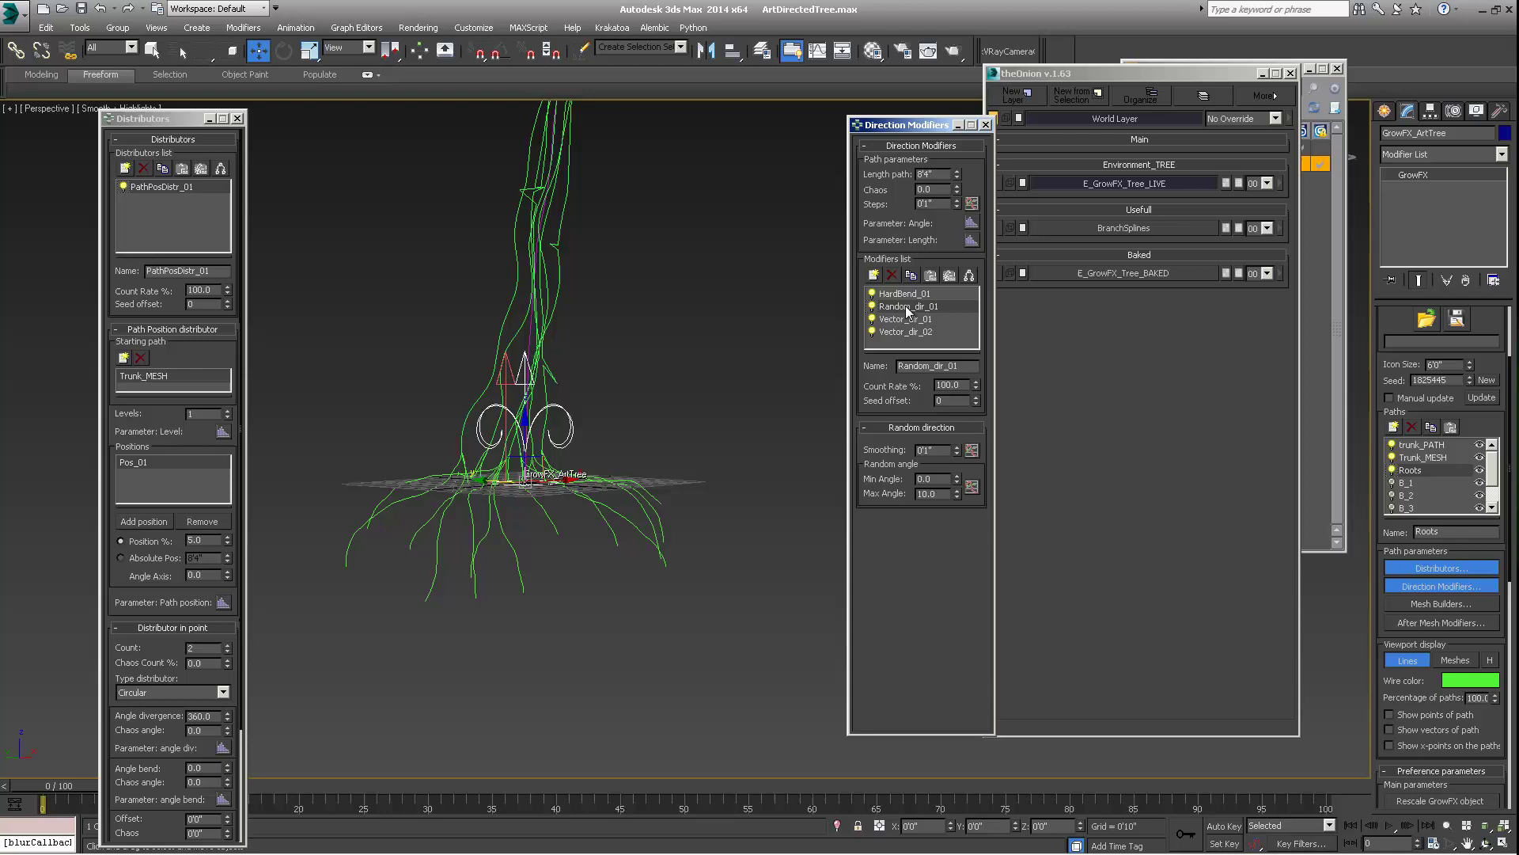
click(914, 318)
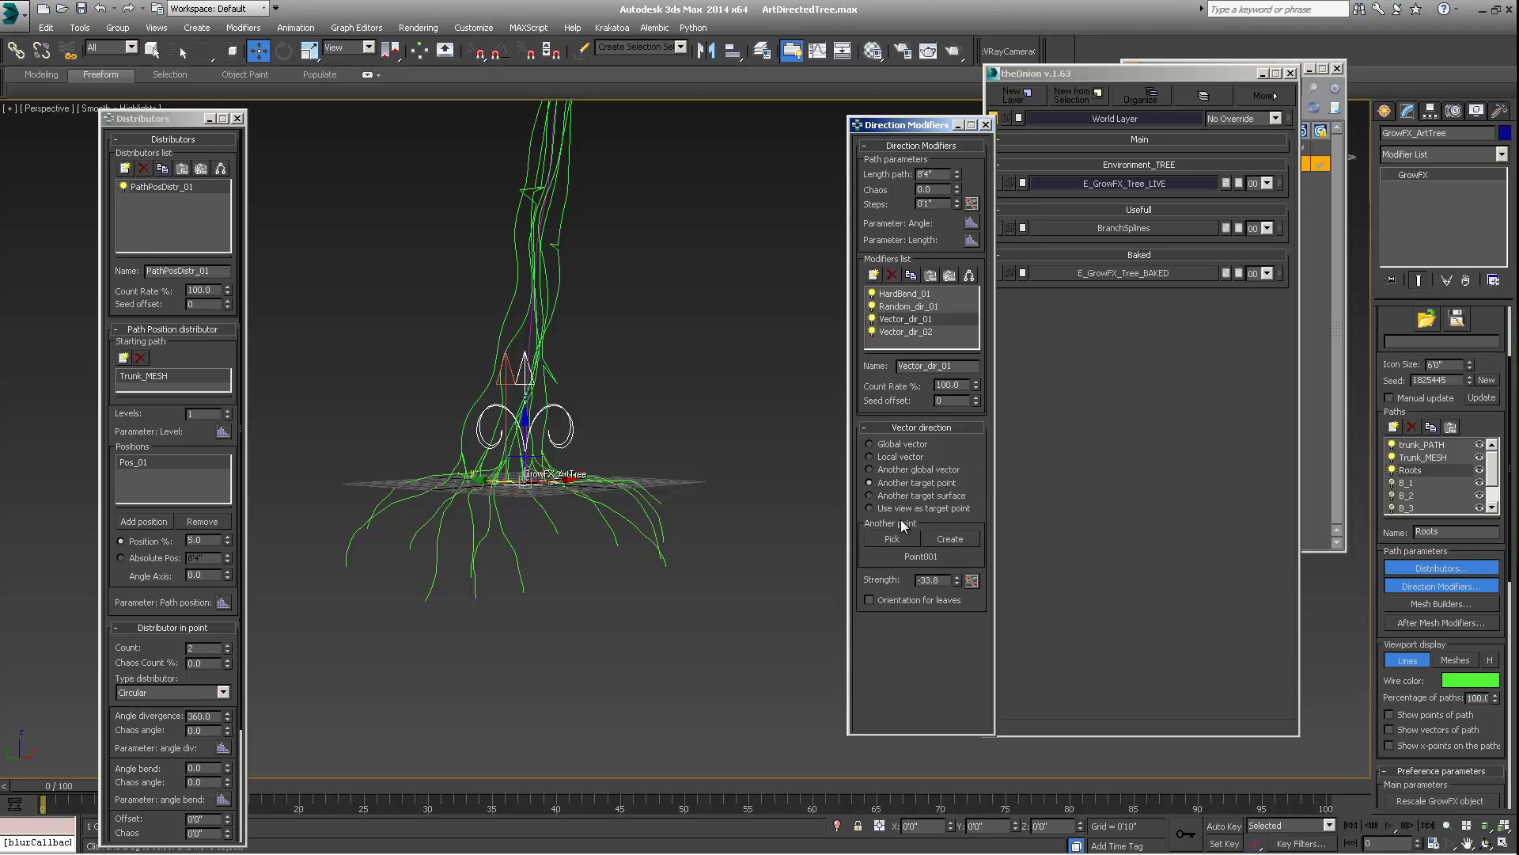
alt+middle_drag(663, 512, 633, 506)
scroll(554, 443, up, 4)
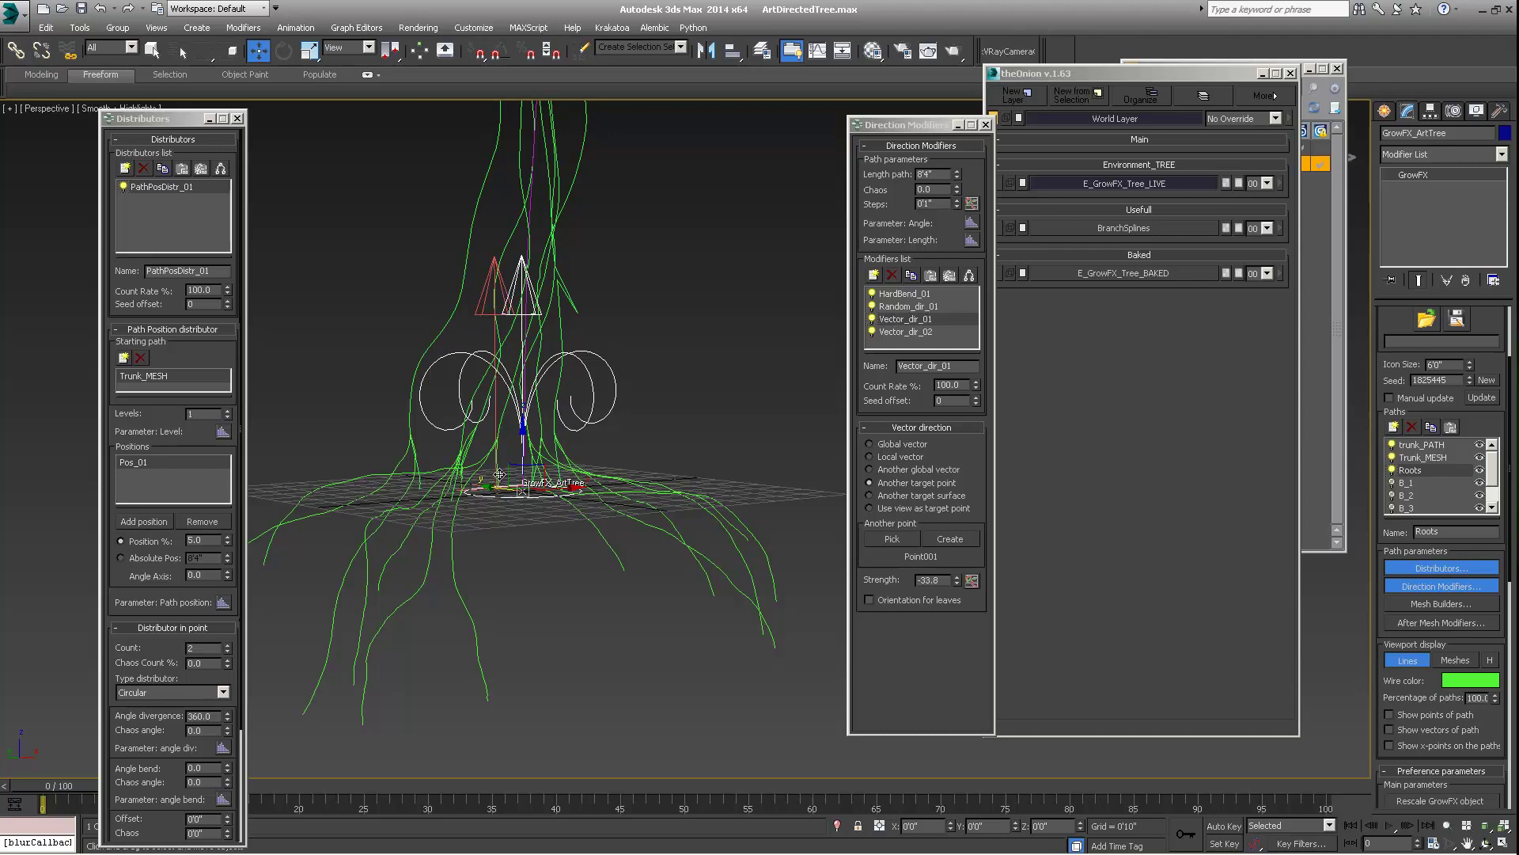
mouse_move(497, 469)
alt+middle_down()
mouse_move(518, 584)
mouse_move(503, 580)
mouse_move(498, 491)
alt+middle_up()
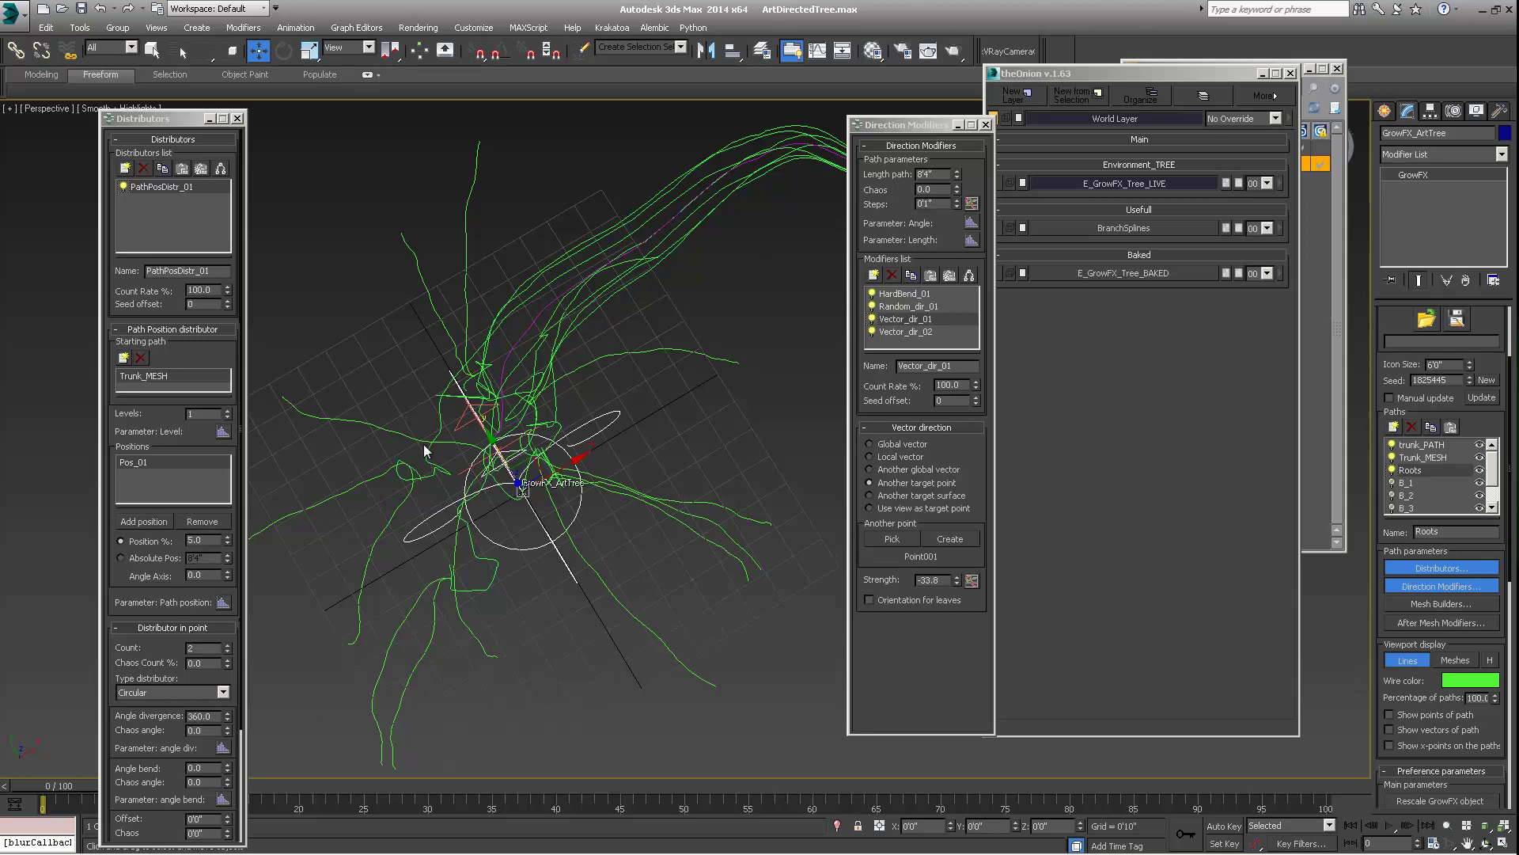
alt+middle_drag(343, 668, 485, 525)
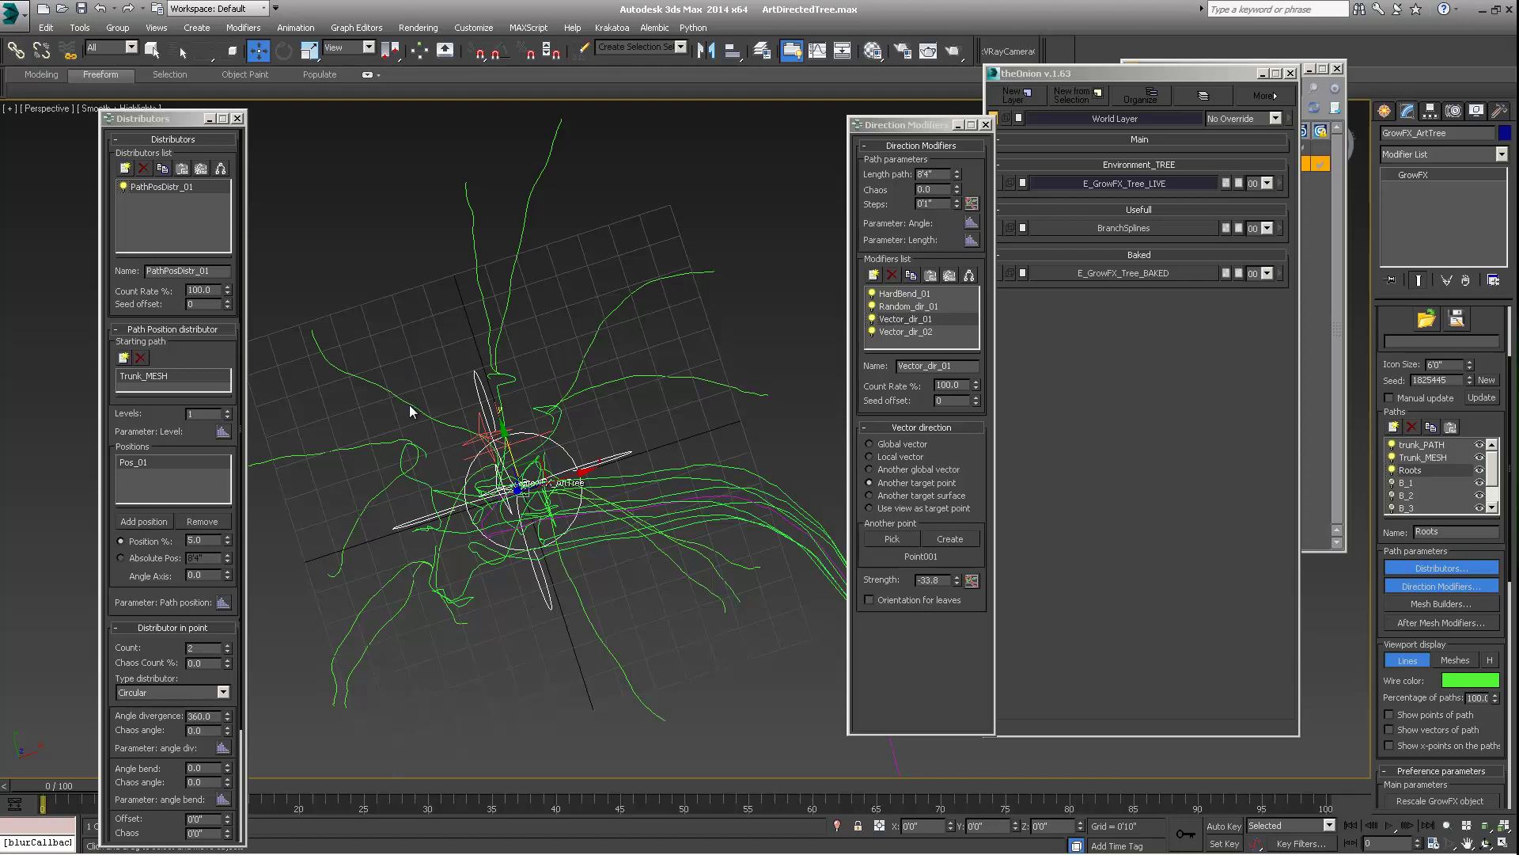
alt+middle_drag(506, 542, 610, 401)
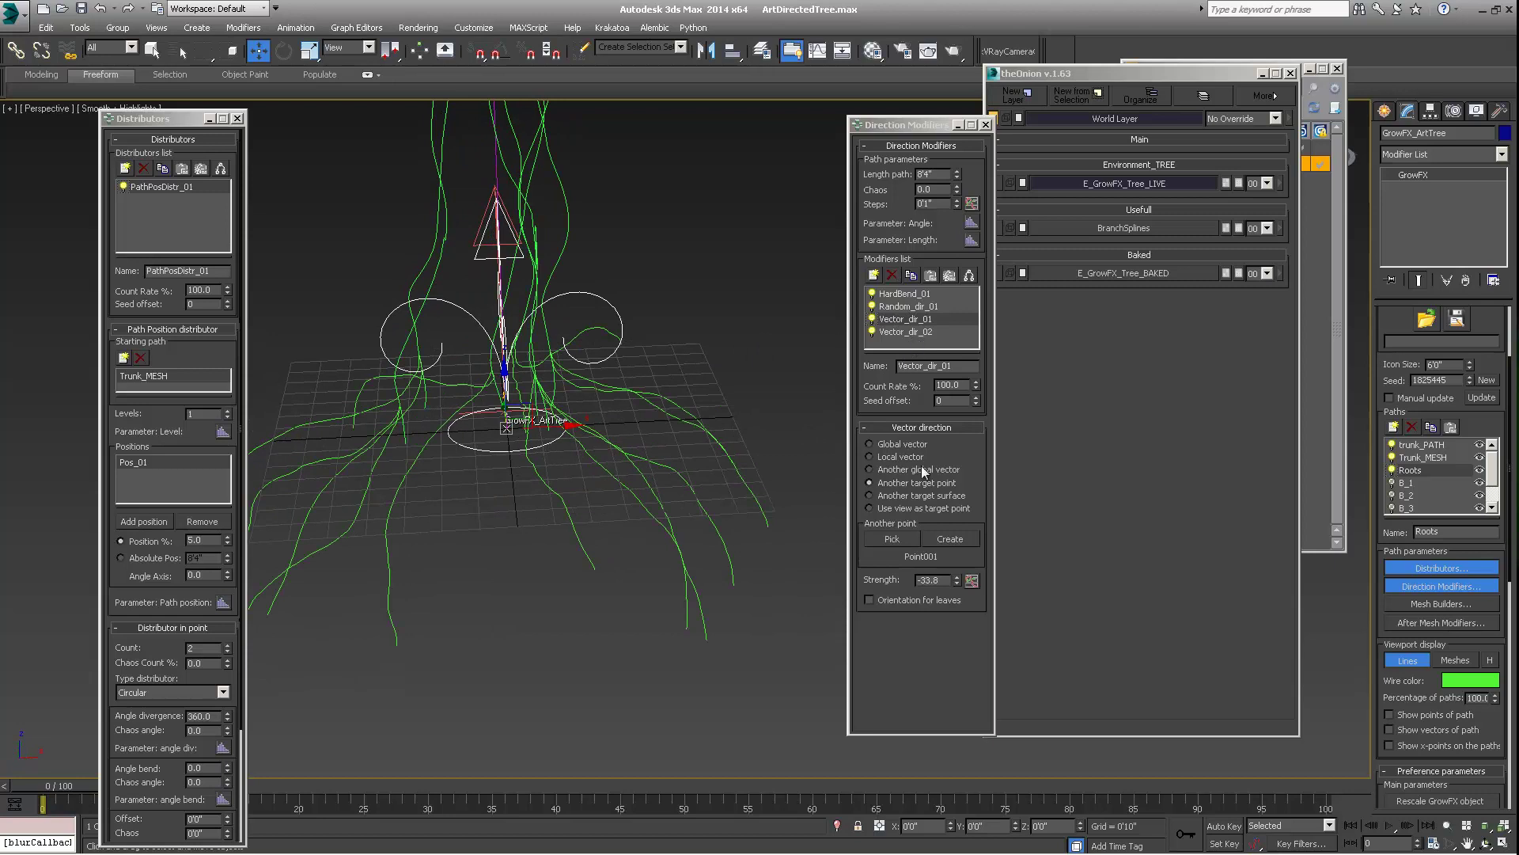
Set Vector_dir_01's strength to about -11.5, then select Vector_dir_02
double_click(931, 581)
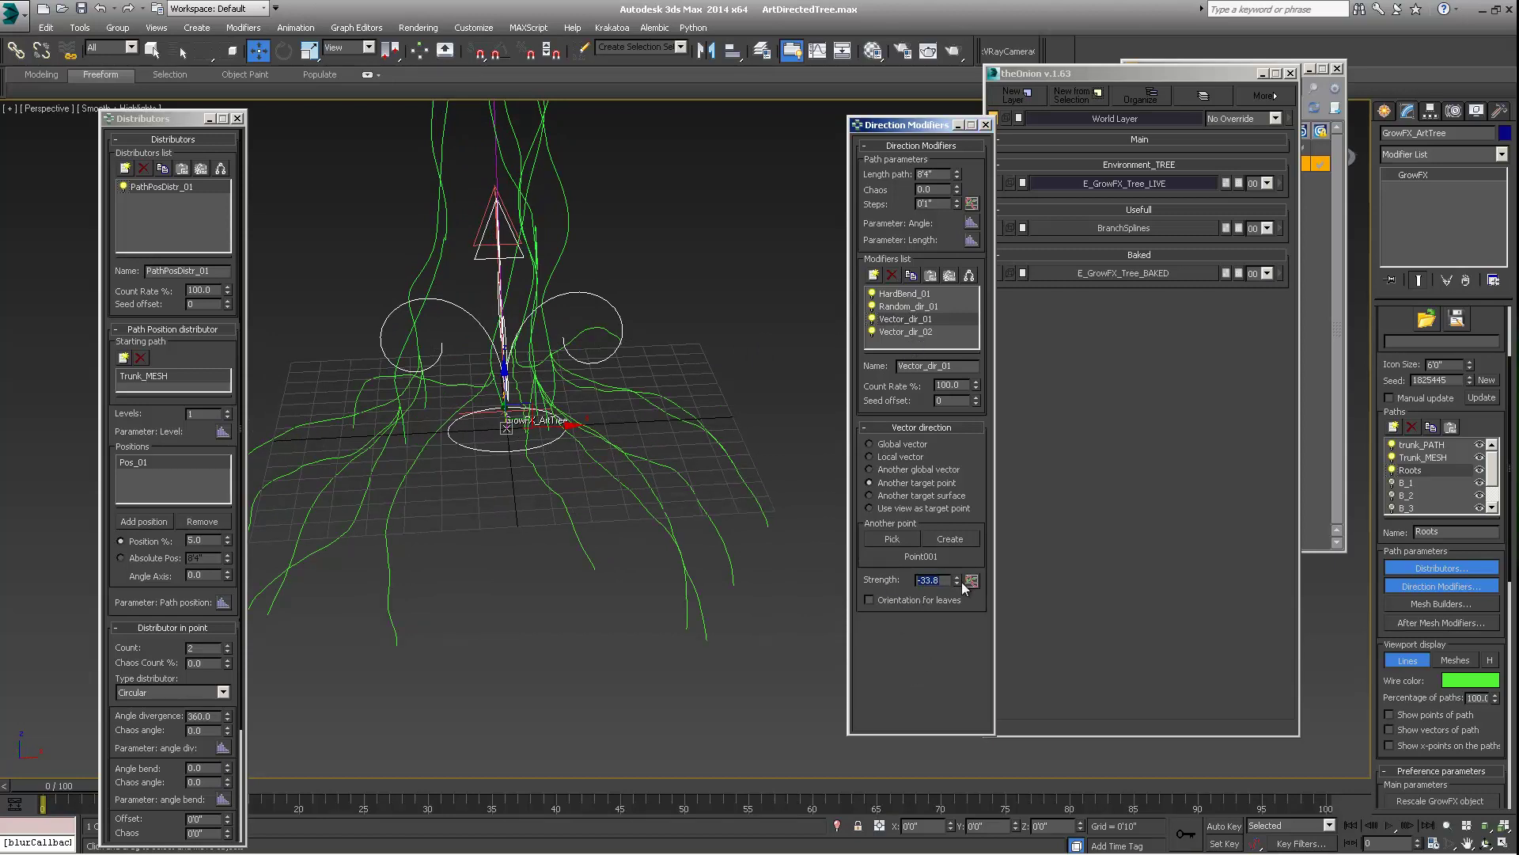
mouse_move(958, 584)
mouse_down()
mouse_move(961, 523)
mouse_move(953, 558)
mouse_up()
middle_drag(687, 471, 754, 476)
click(899, 333)
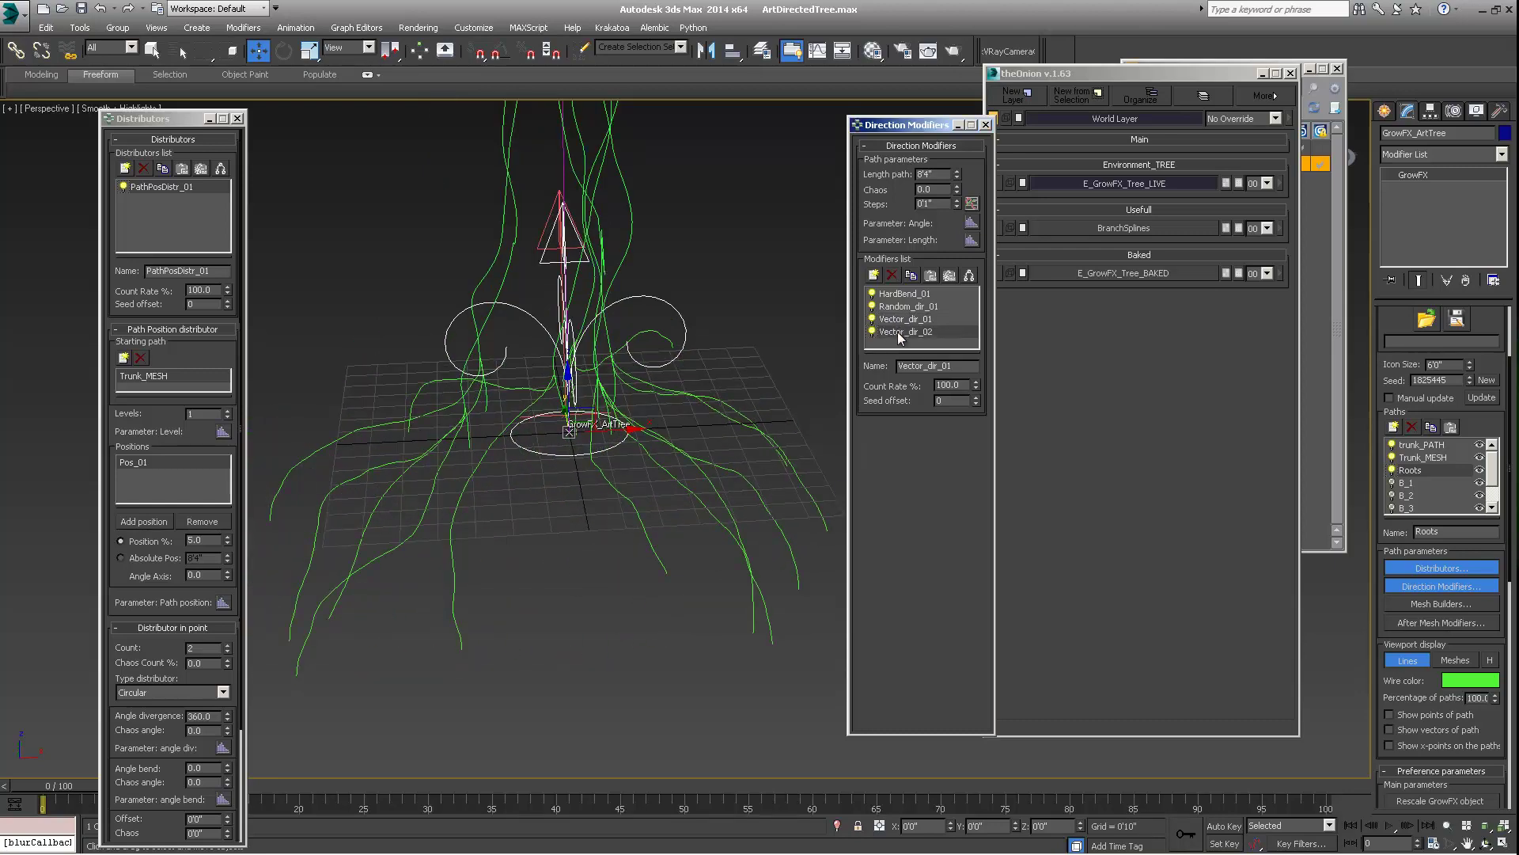
alt+middle_drag(577, 479, 554, 445)
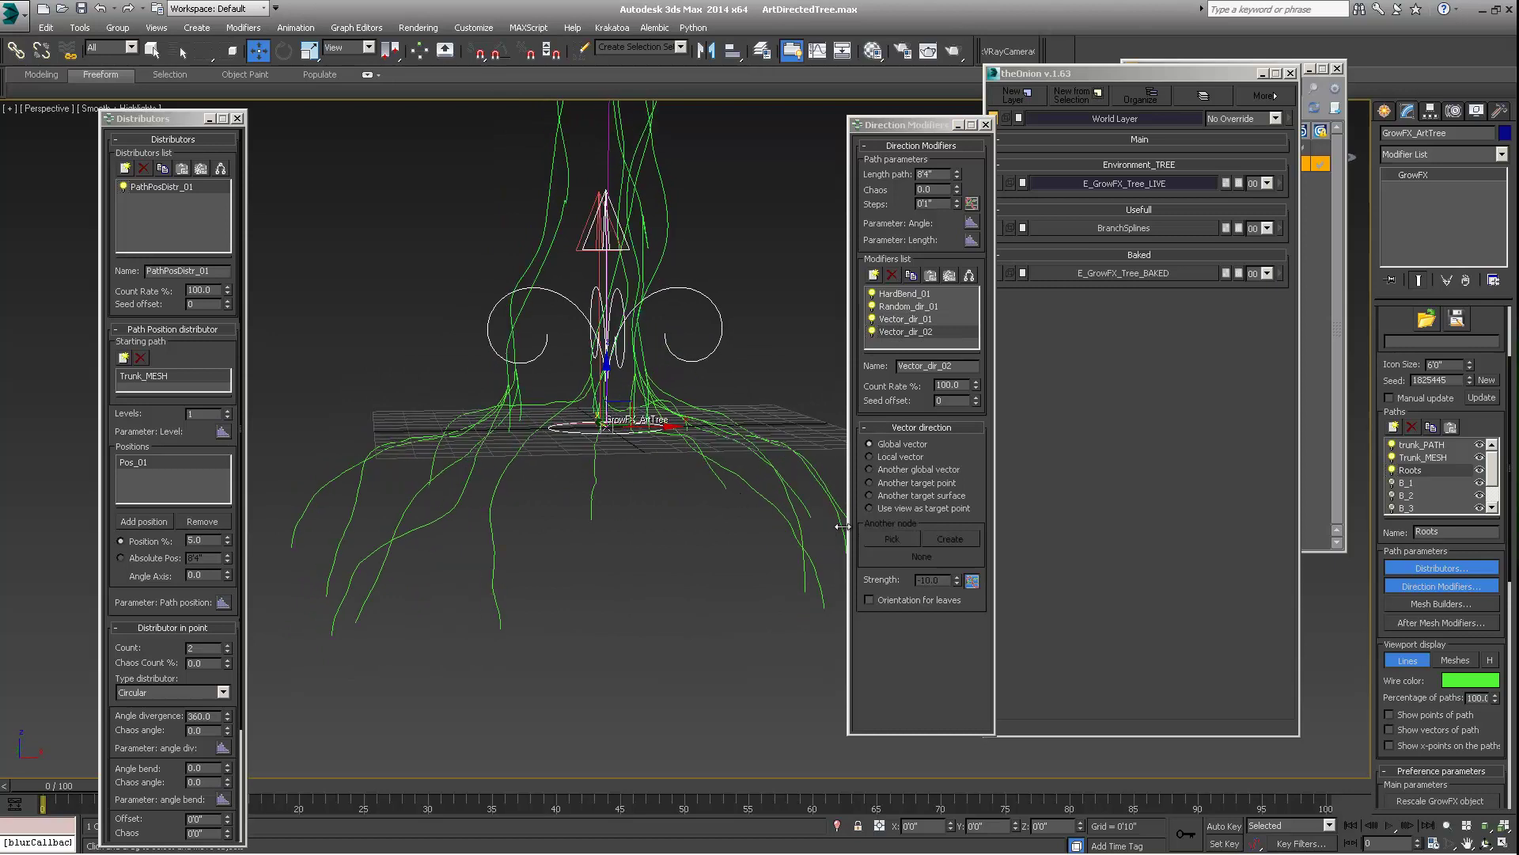
click(972, 581)
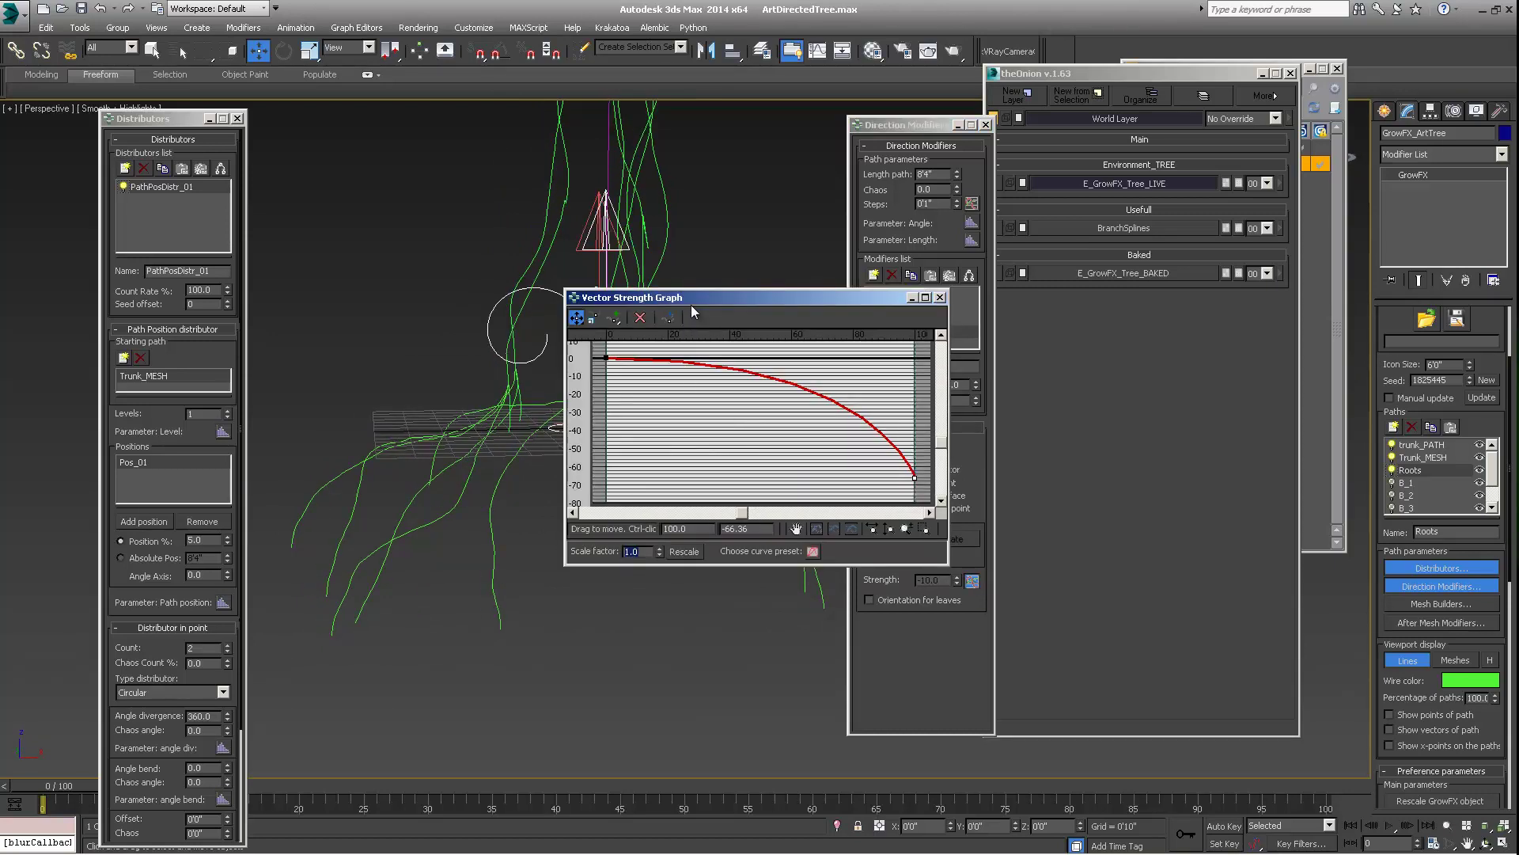
drag(740, 310, 968, 222)
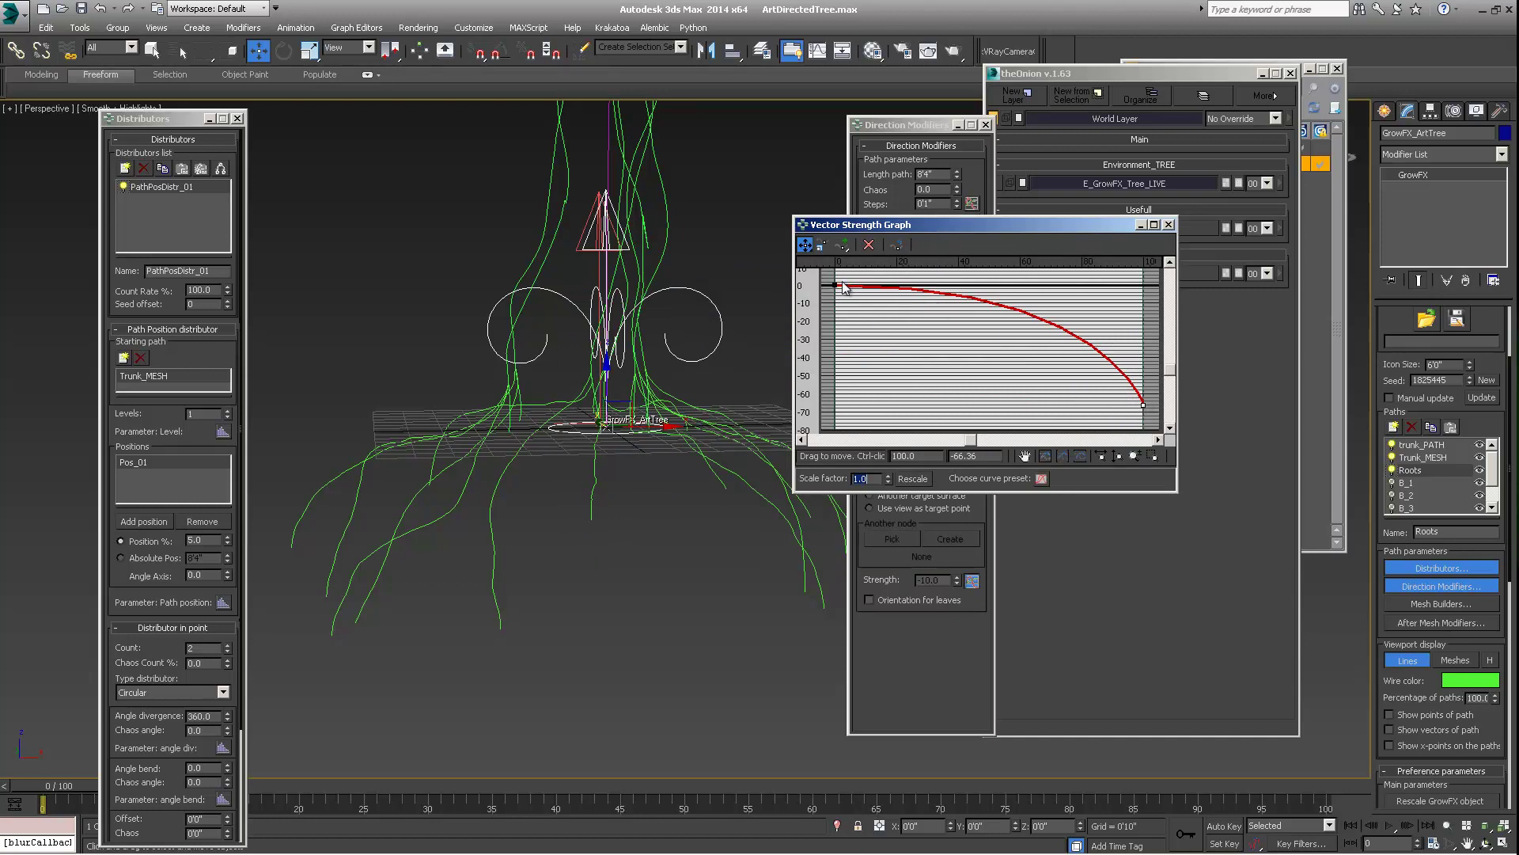
alt+middle_drag(423, 435, 401, 437)
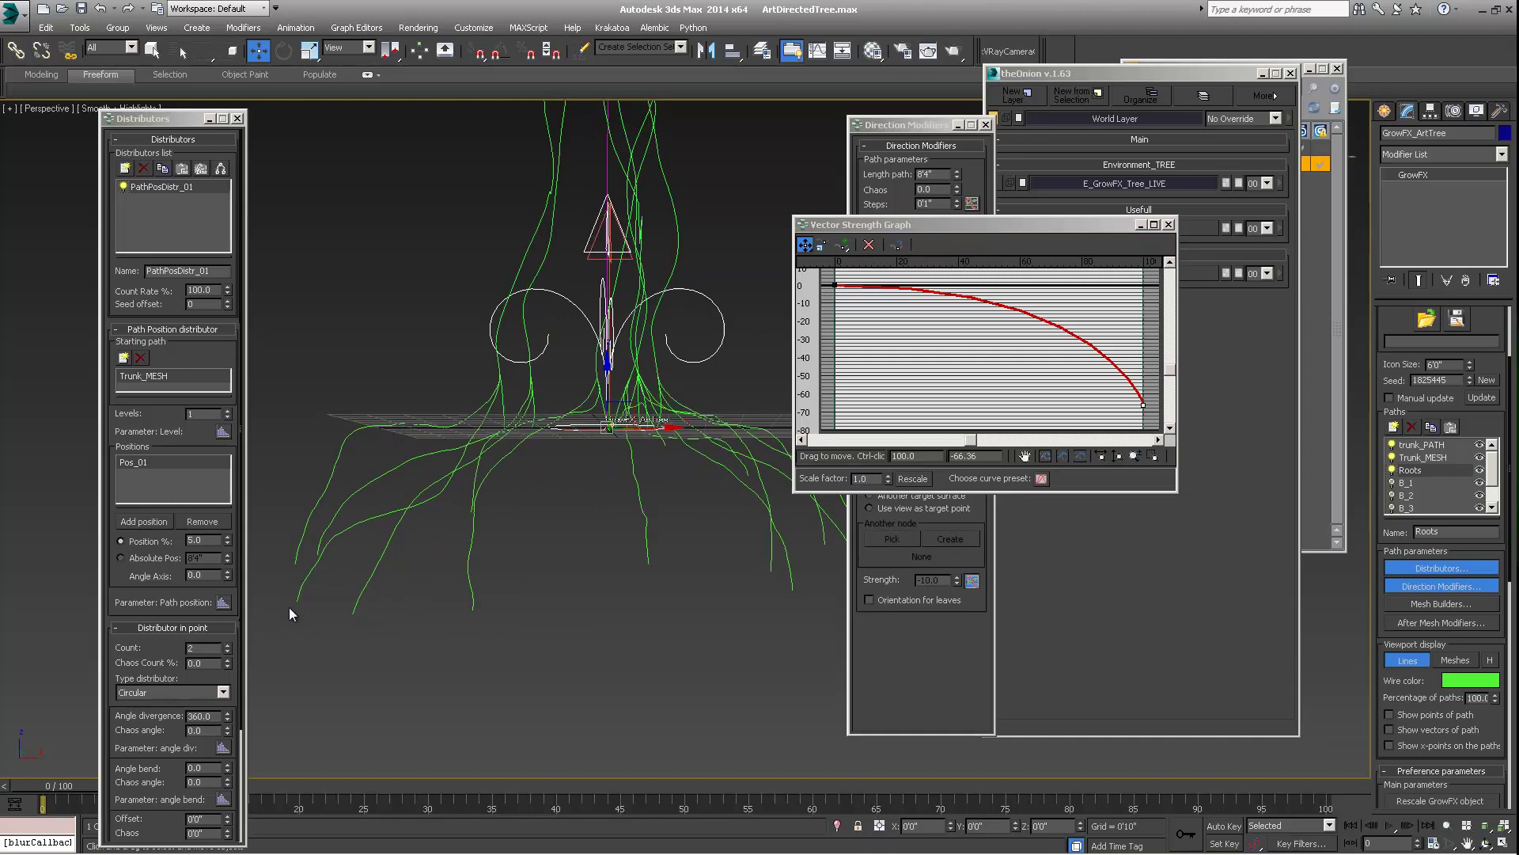
alt+middle_drag(282, 628, 786, 563)
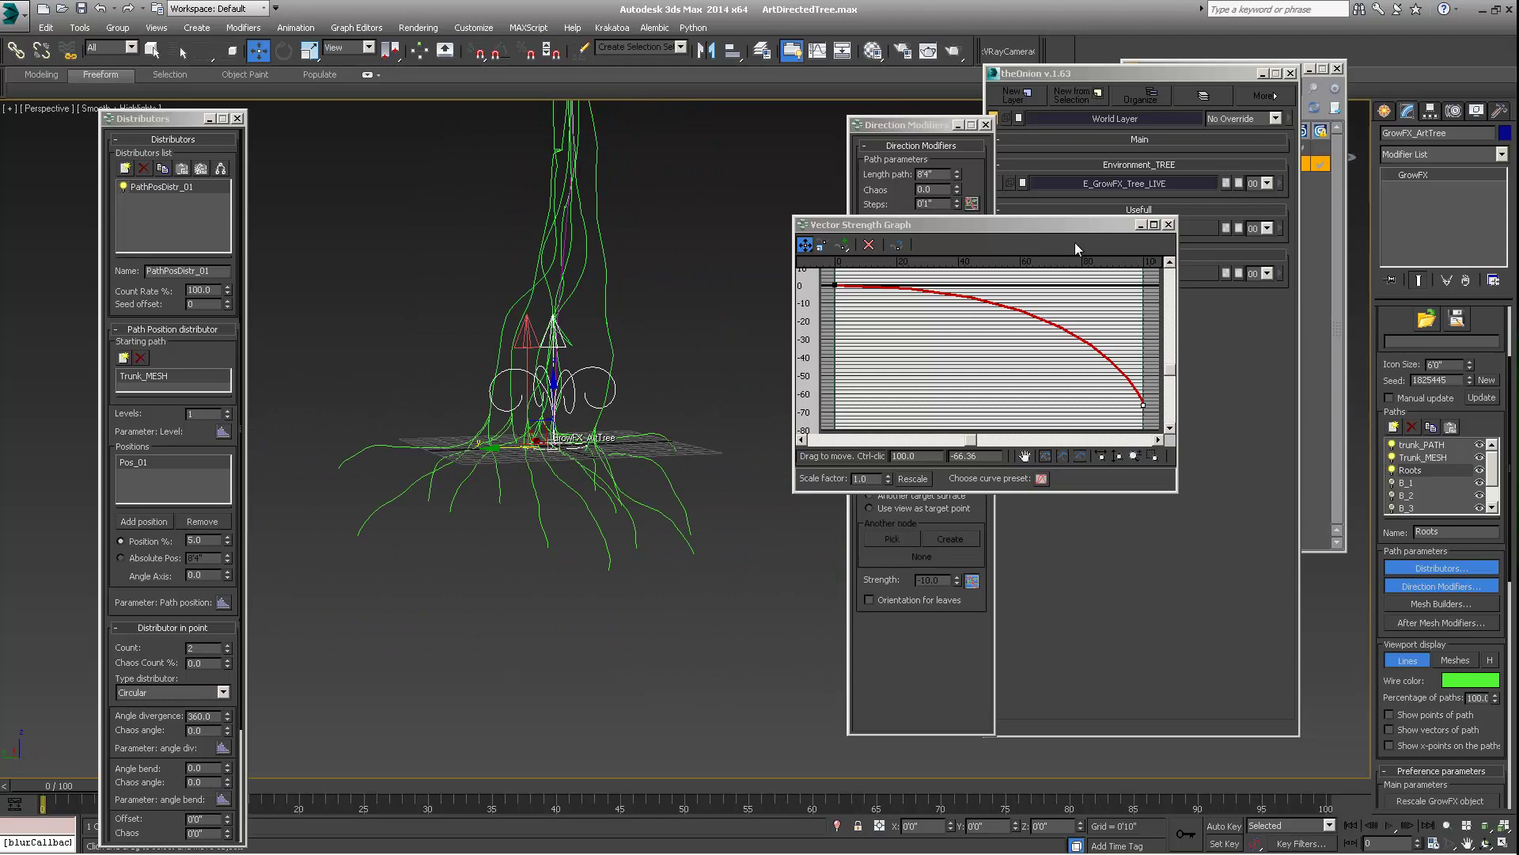
click(1086, 216)
click(947, 230)
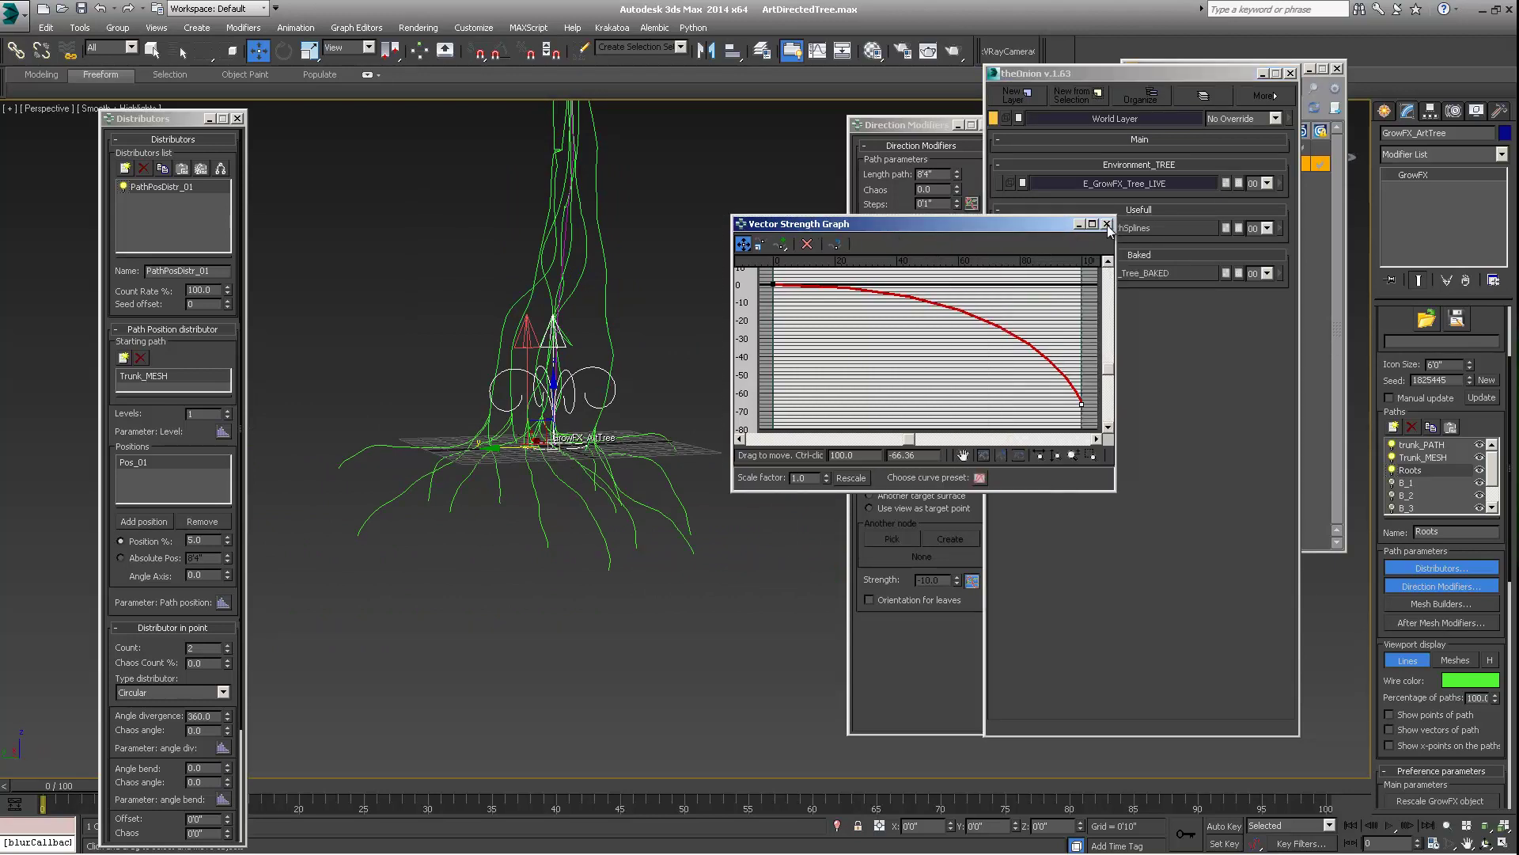
click(1107, 224)
alt+middle_drag(693, 449, 587, 510)
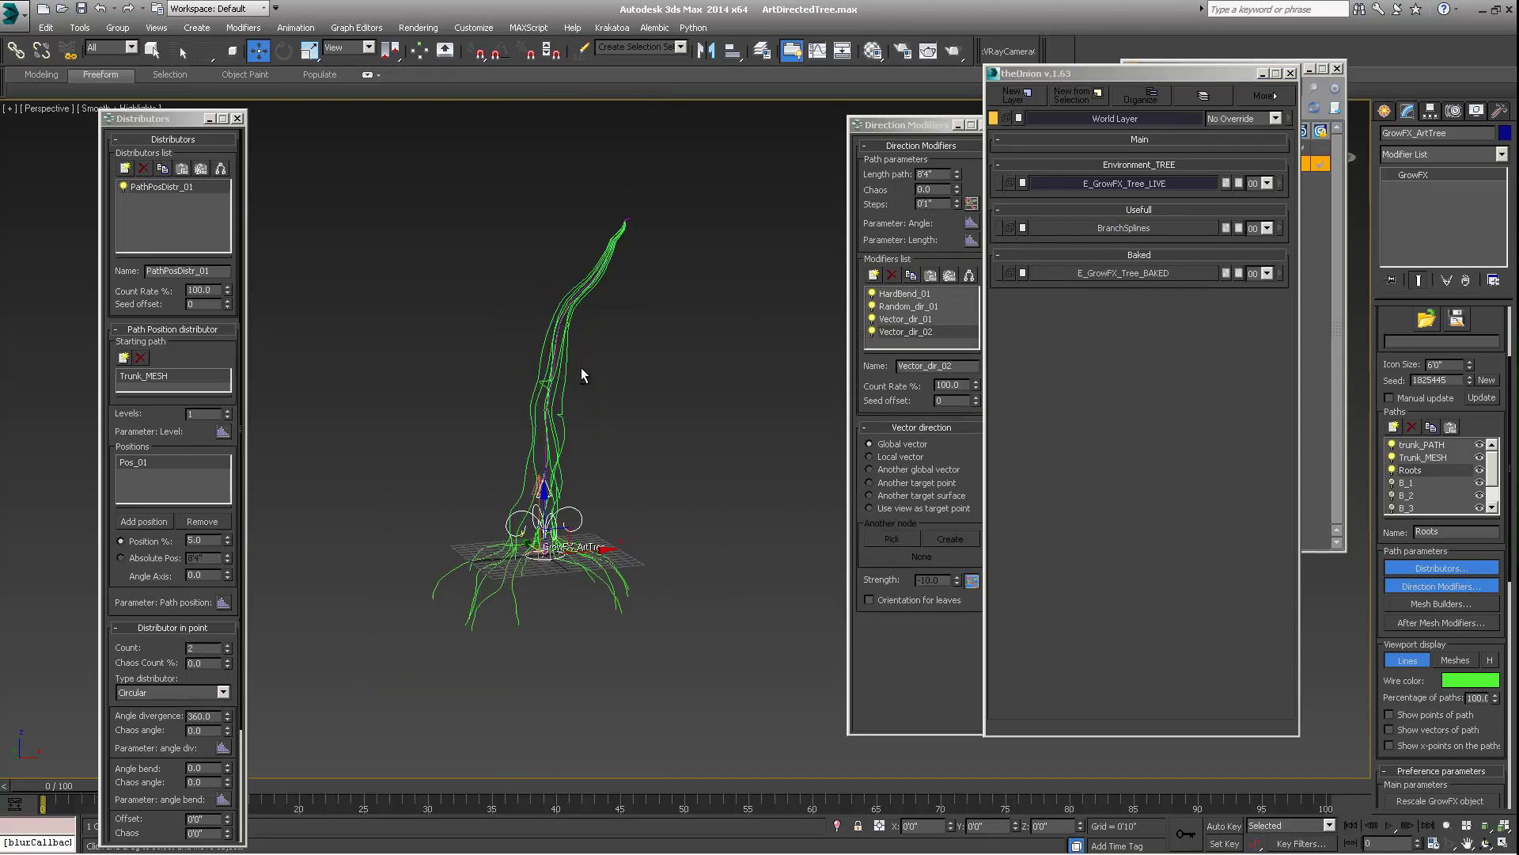
alt+middle_drag(581, 373, 621, 205)
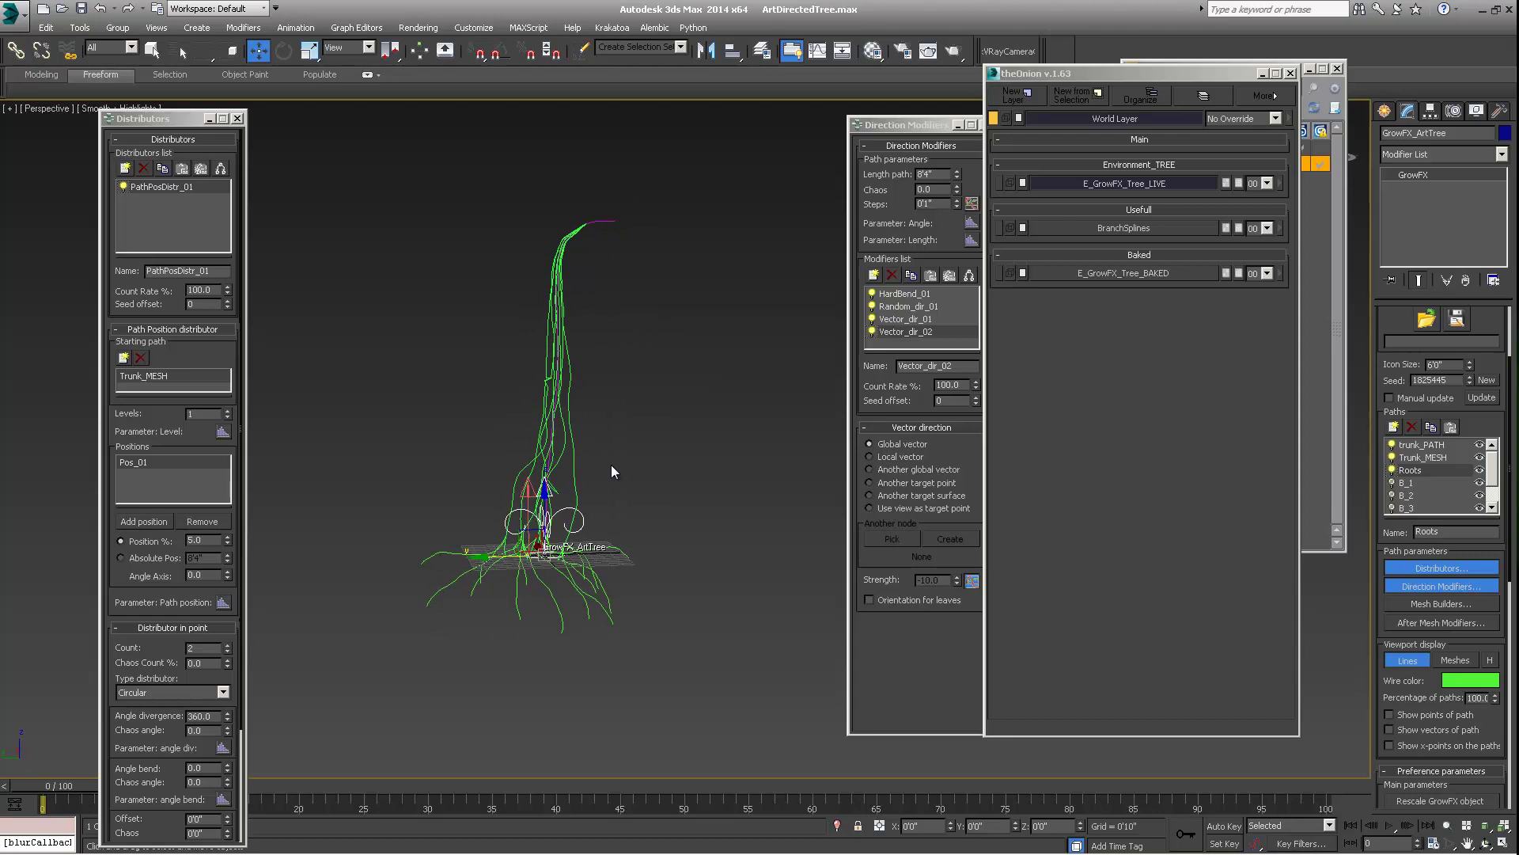
alt+middle_drag(674, 452, 688, 499)
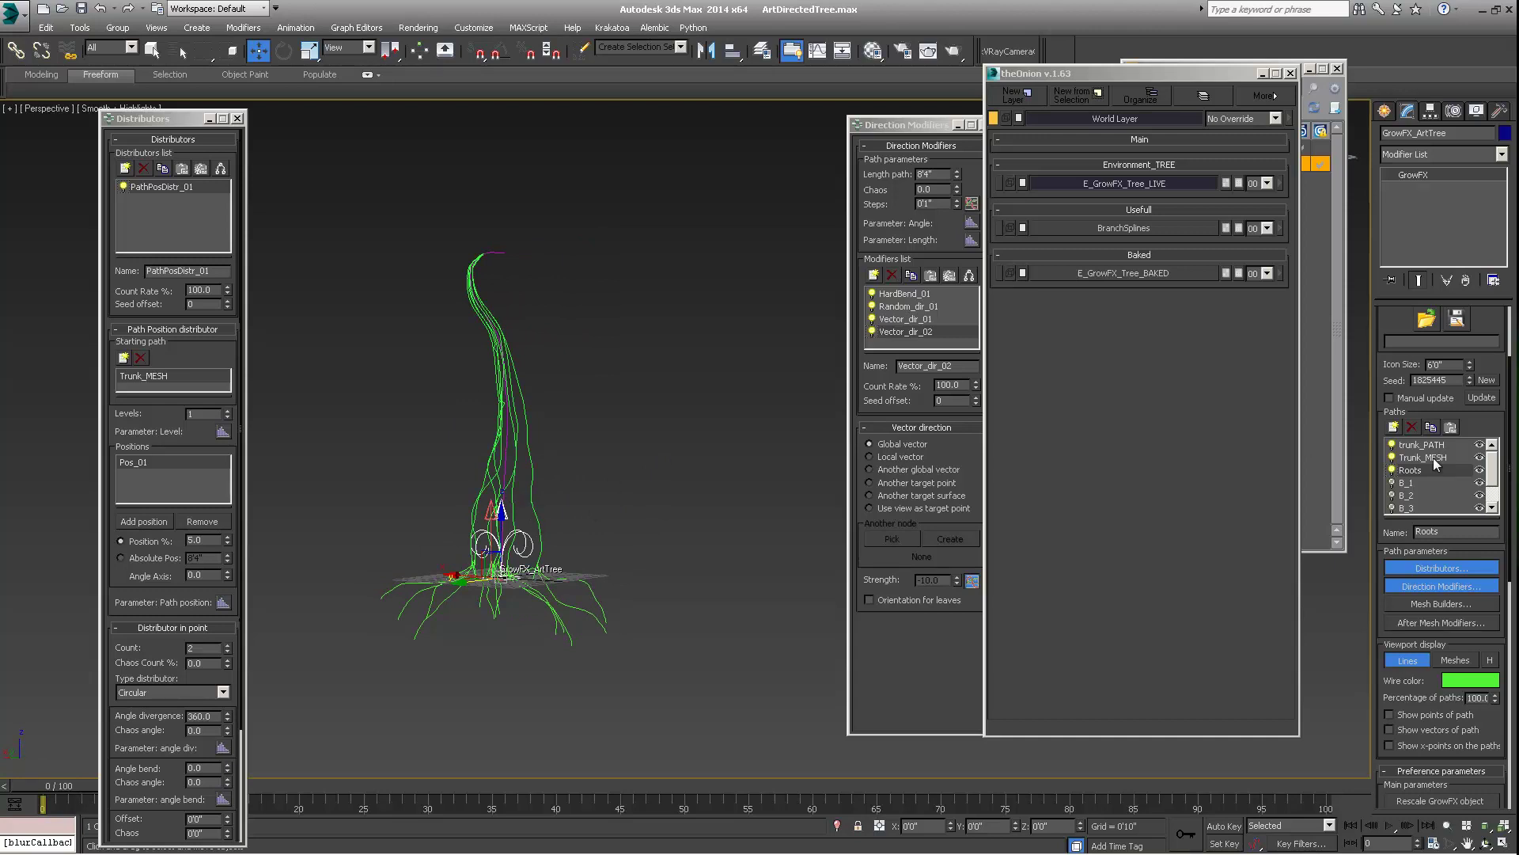
alt+middle_drag(355, 444, 489, 398)
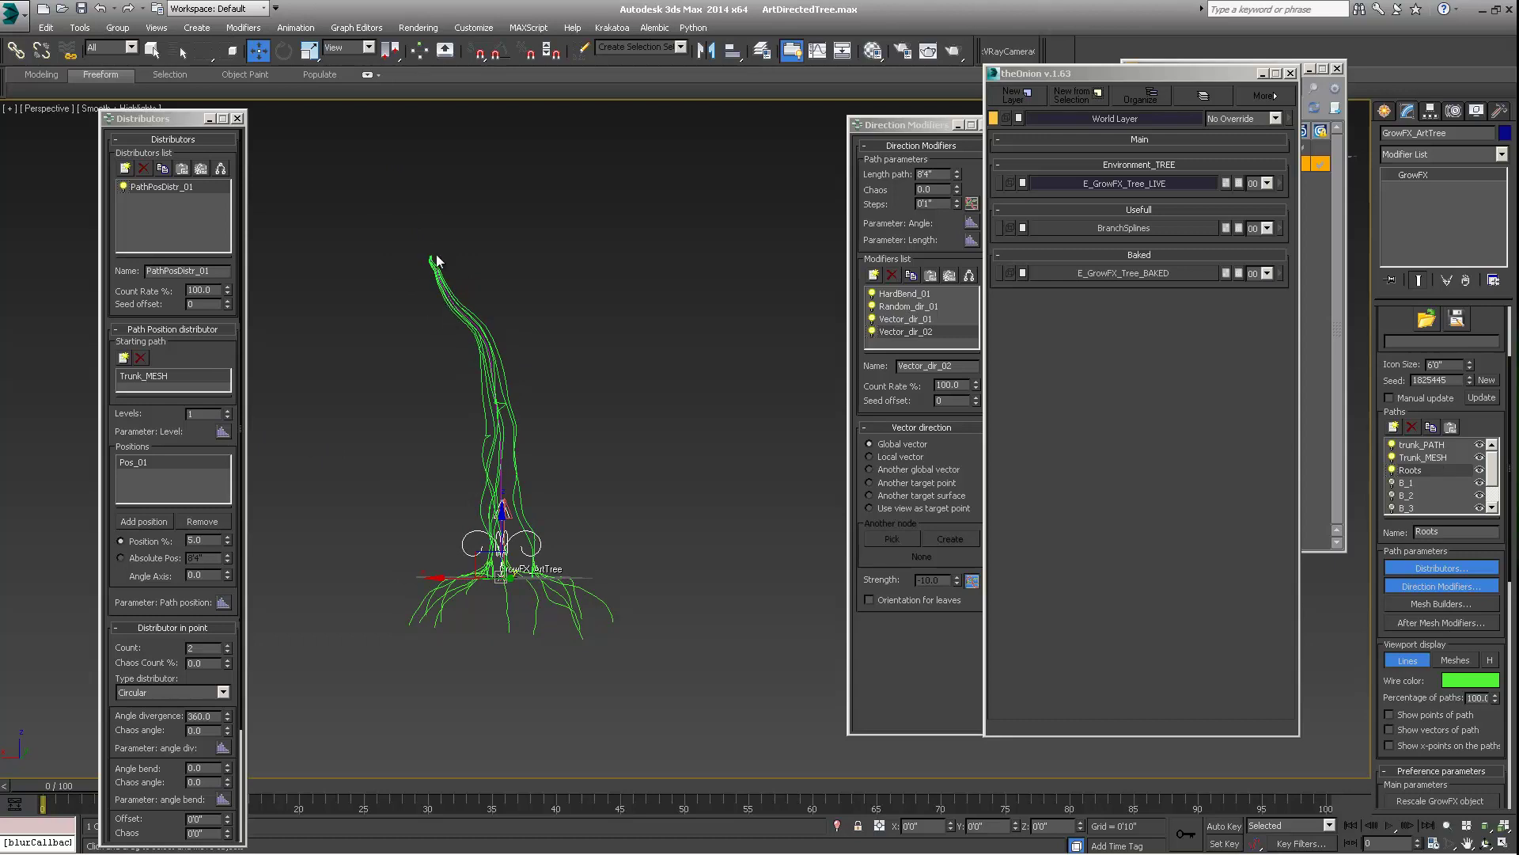
Show the B_1 branch path's settings and the BranchSplines layer's blue guide curves
click(1401, 482)
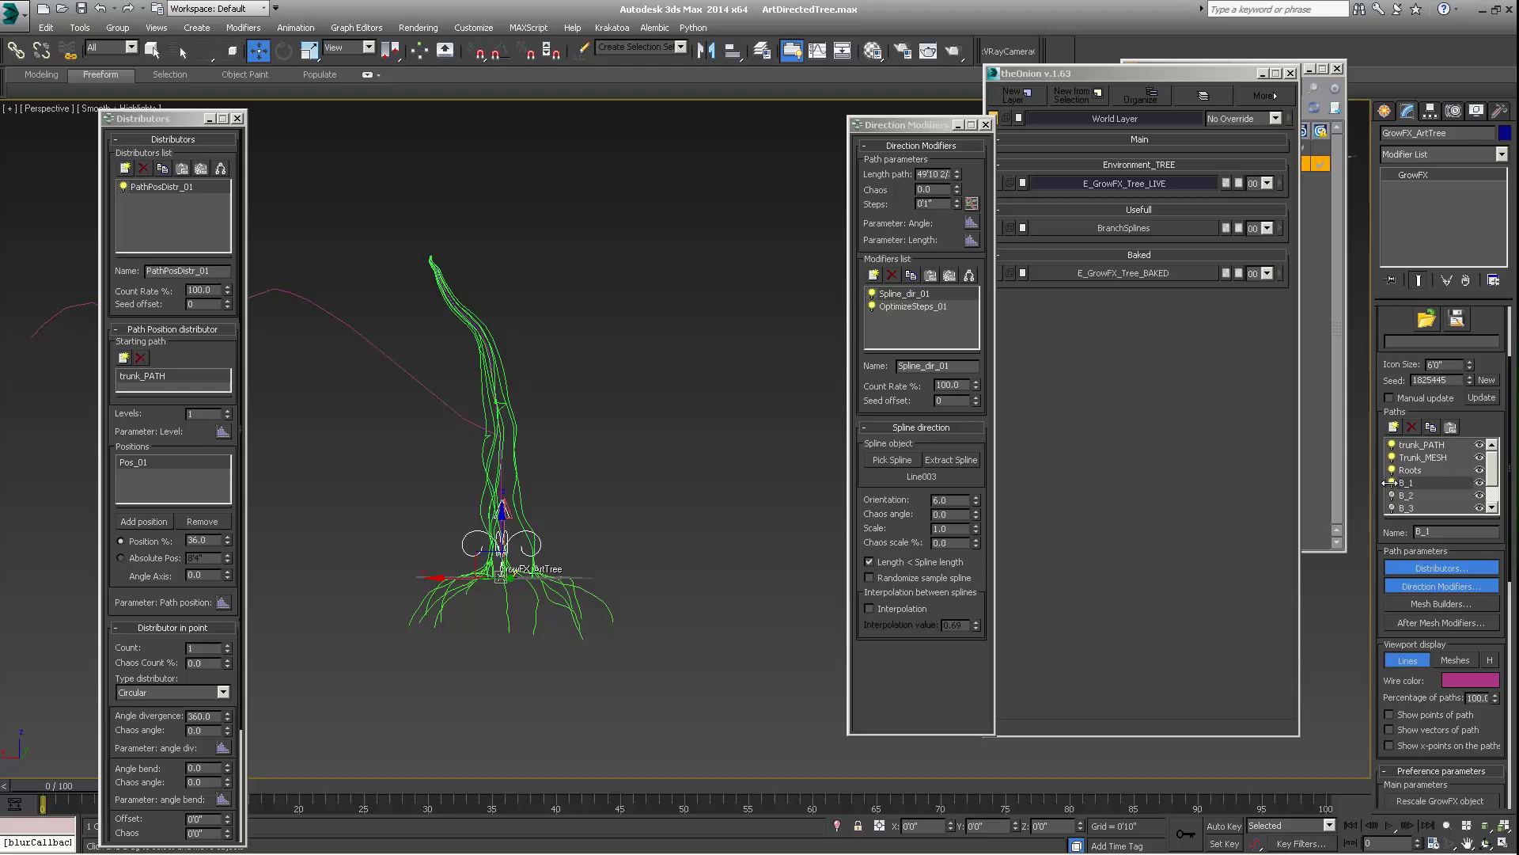
alt+middle_drag(791, 455, 638, 419)
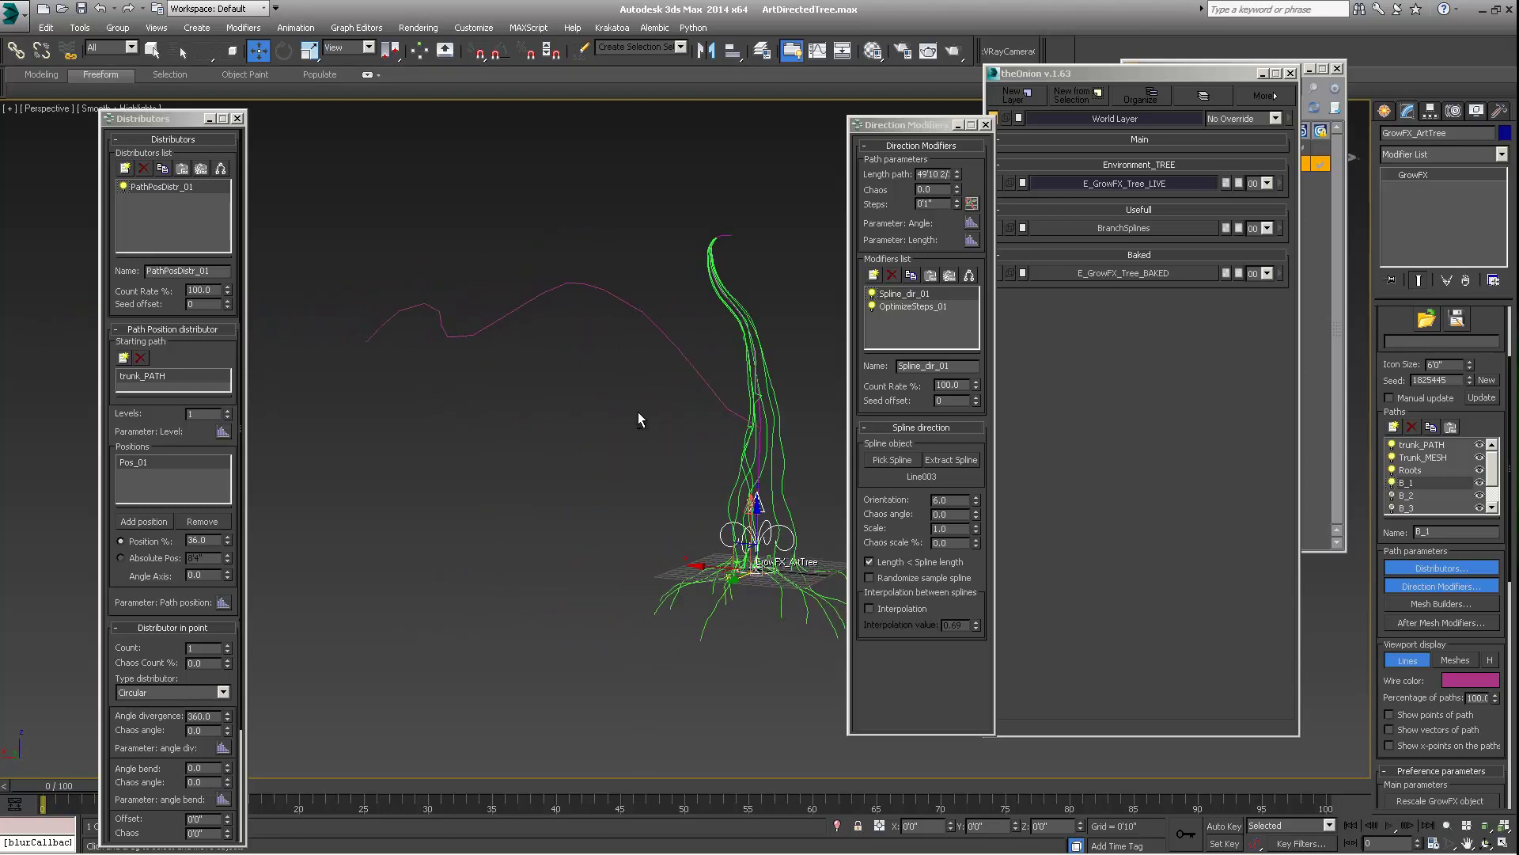
click(1133, 230)
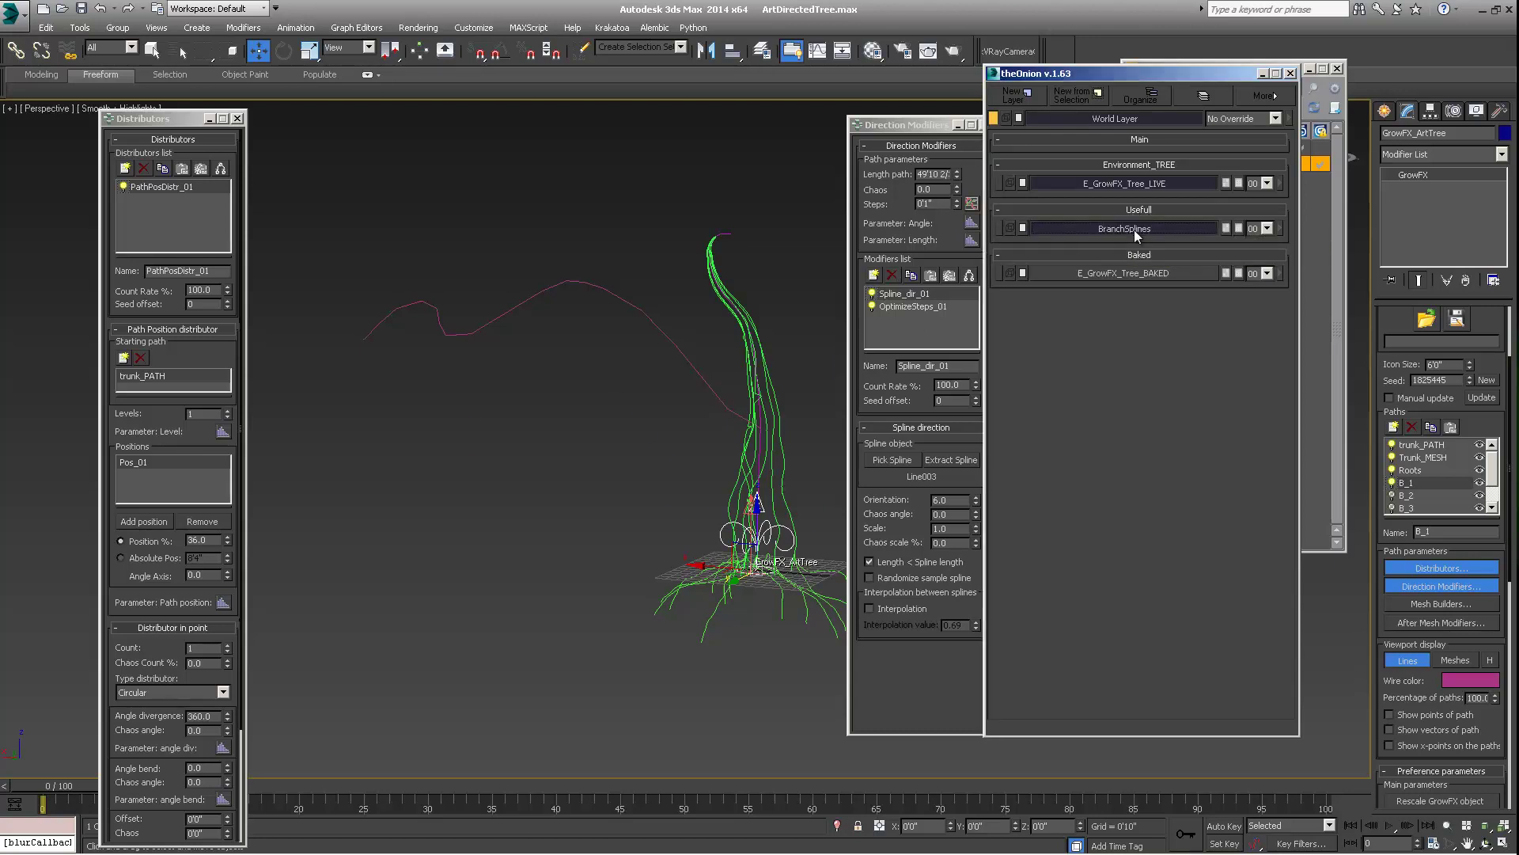
alt+middle_drag(658, 487, 819, 385)
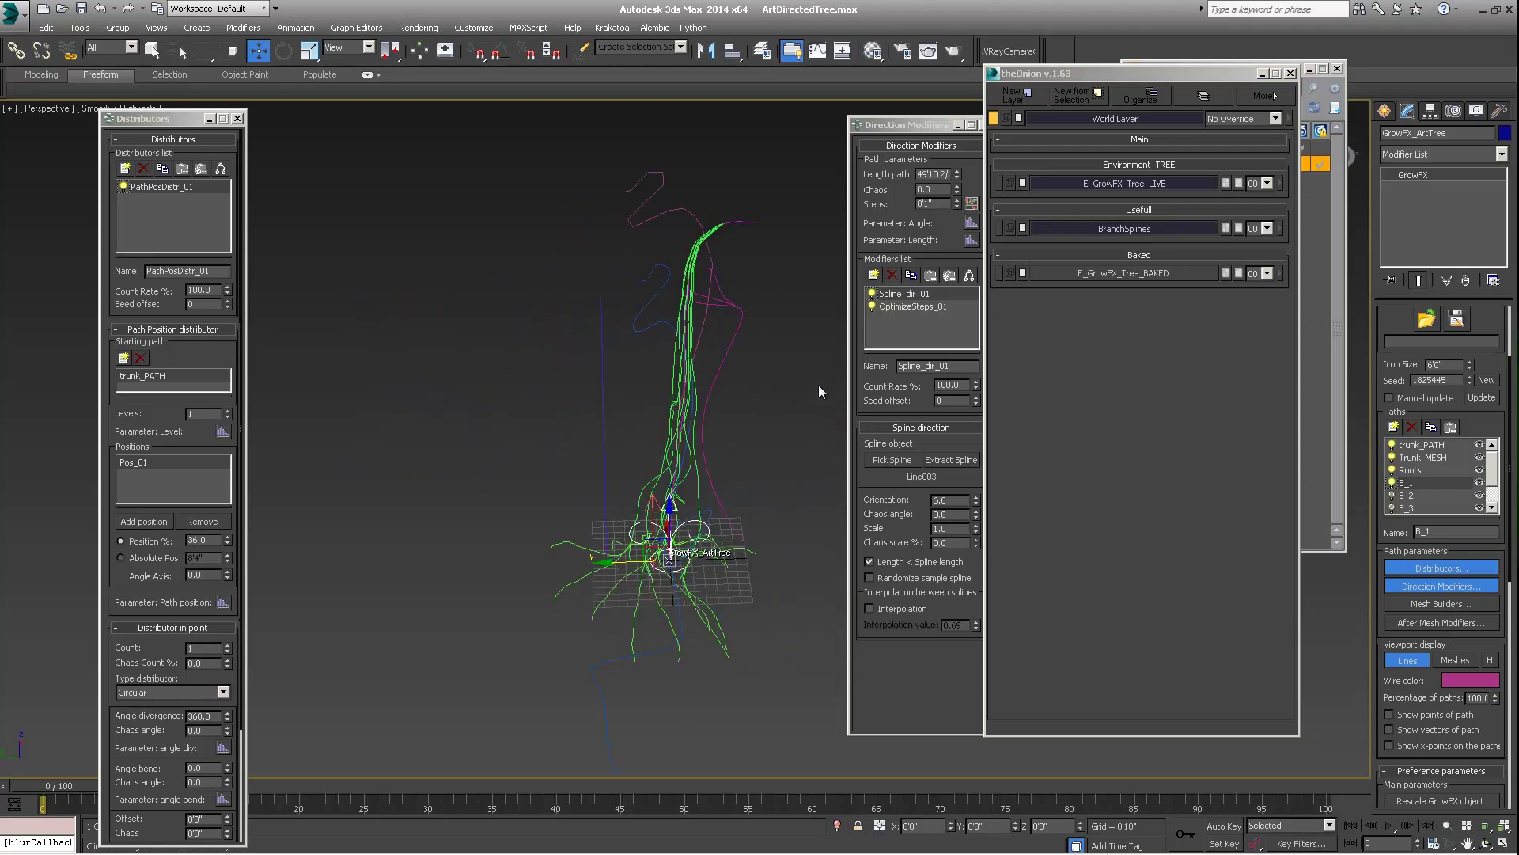
Preview the Spline direction modifier type for B_1, then close the chooser without adding one
click(874, 275)
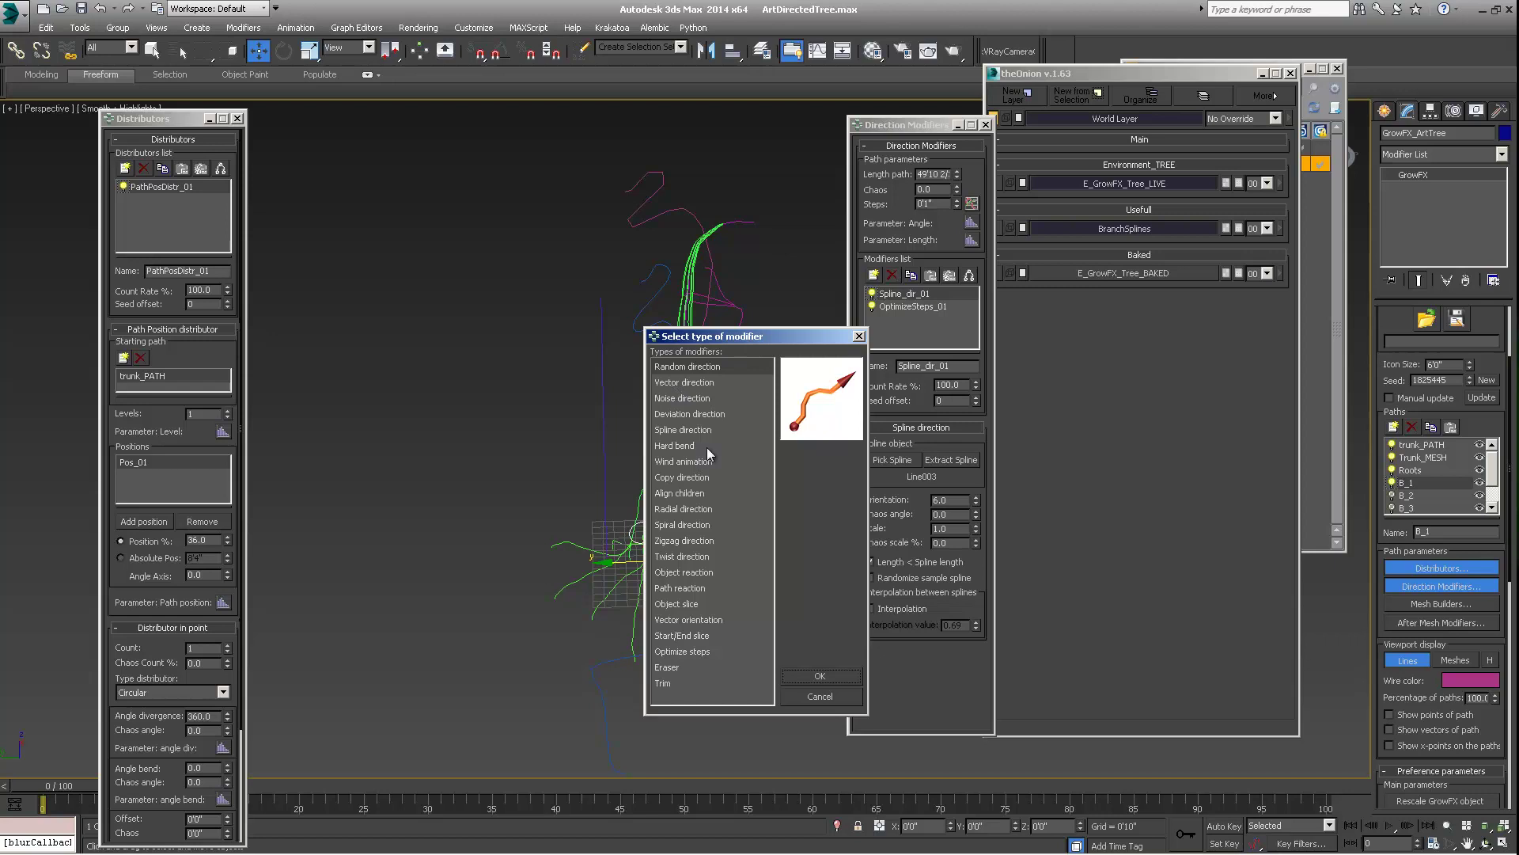
click(682, 431)
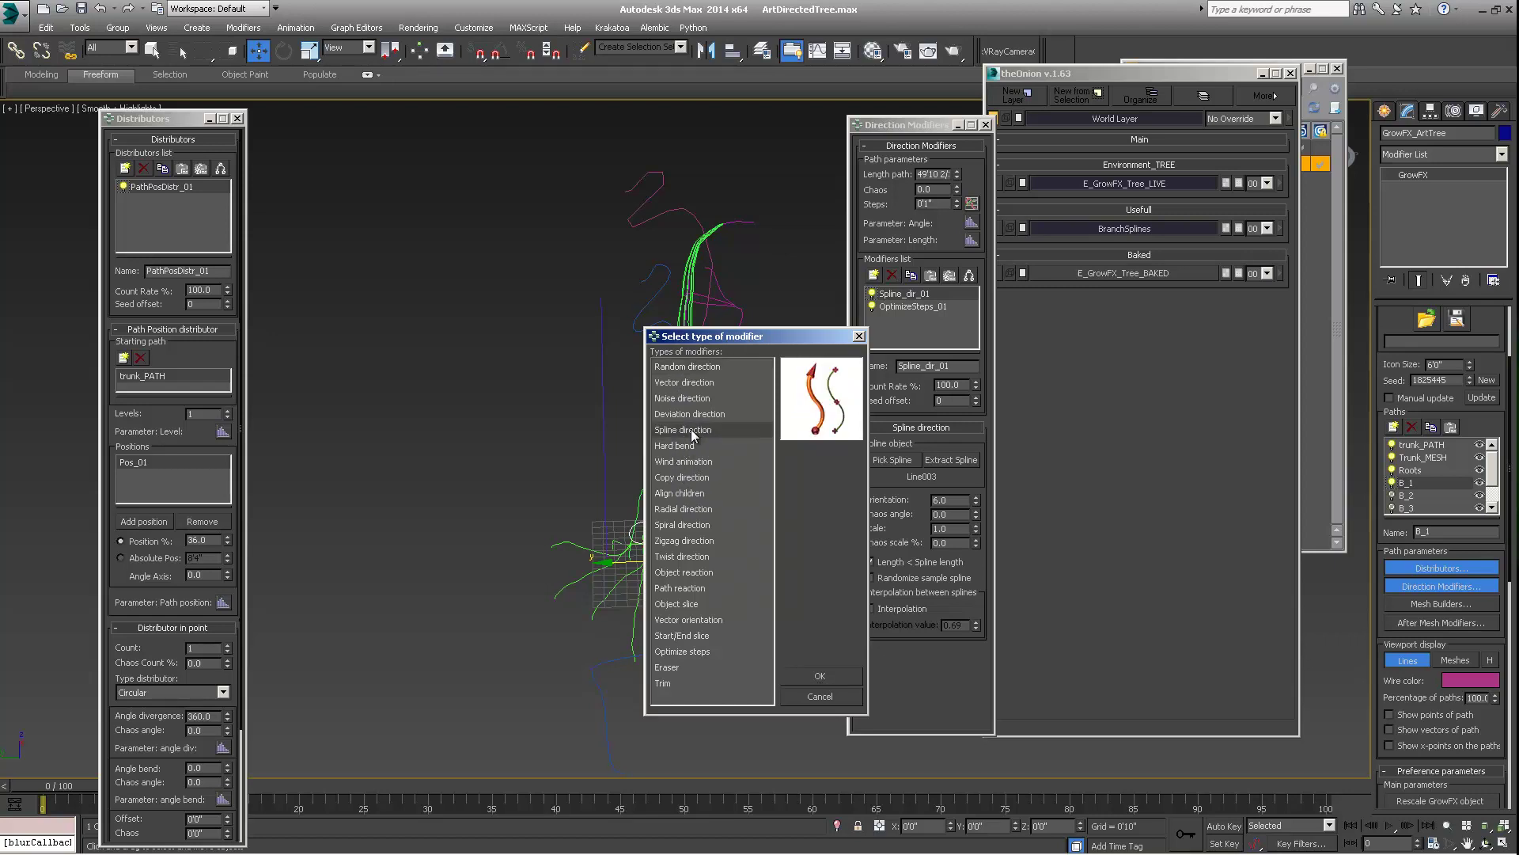
drag(742, 342, 668, 339)
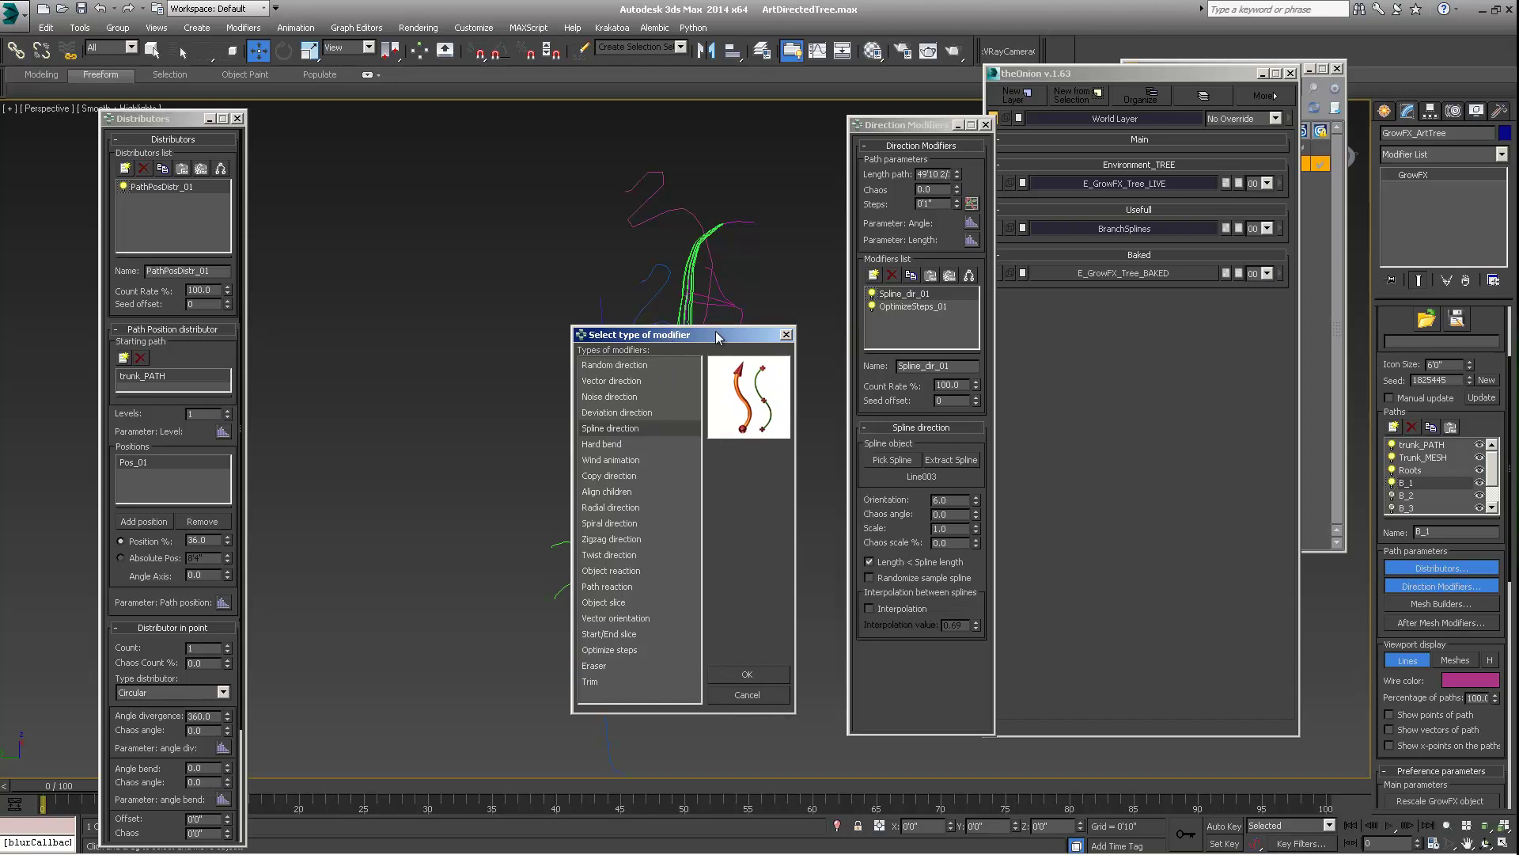
click(786, 334)
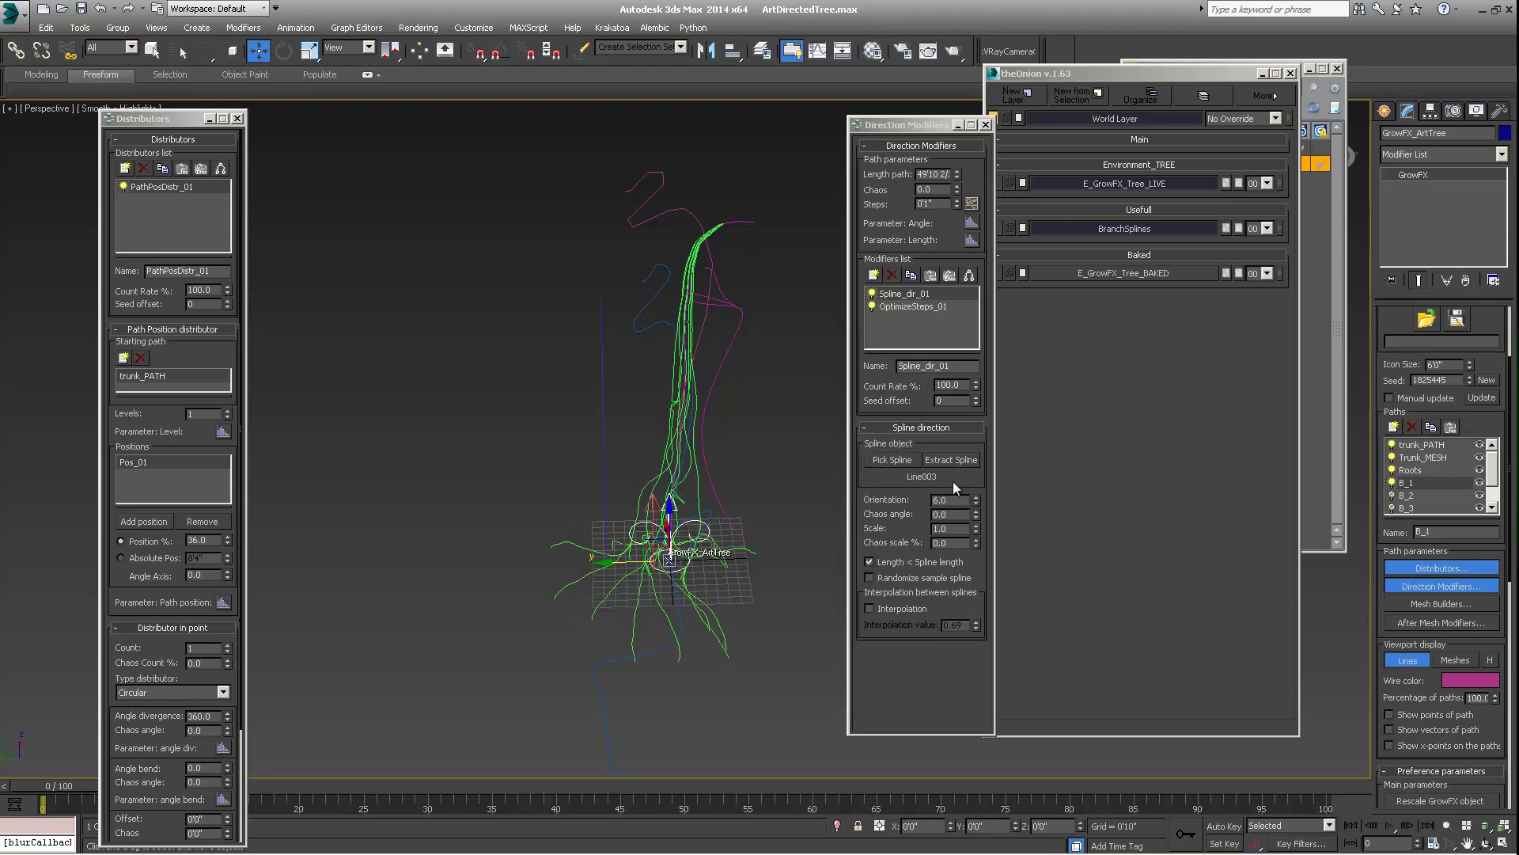
mouse_move(636, 495)
middle_down()
mouse_move(500, 495)
mouse_move(437, 462)
mouse_move(615, 492)
middle_up()
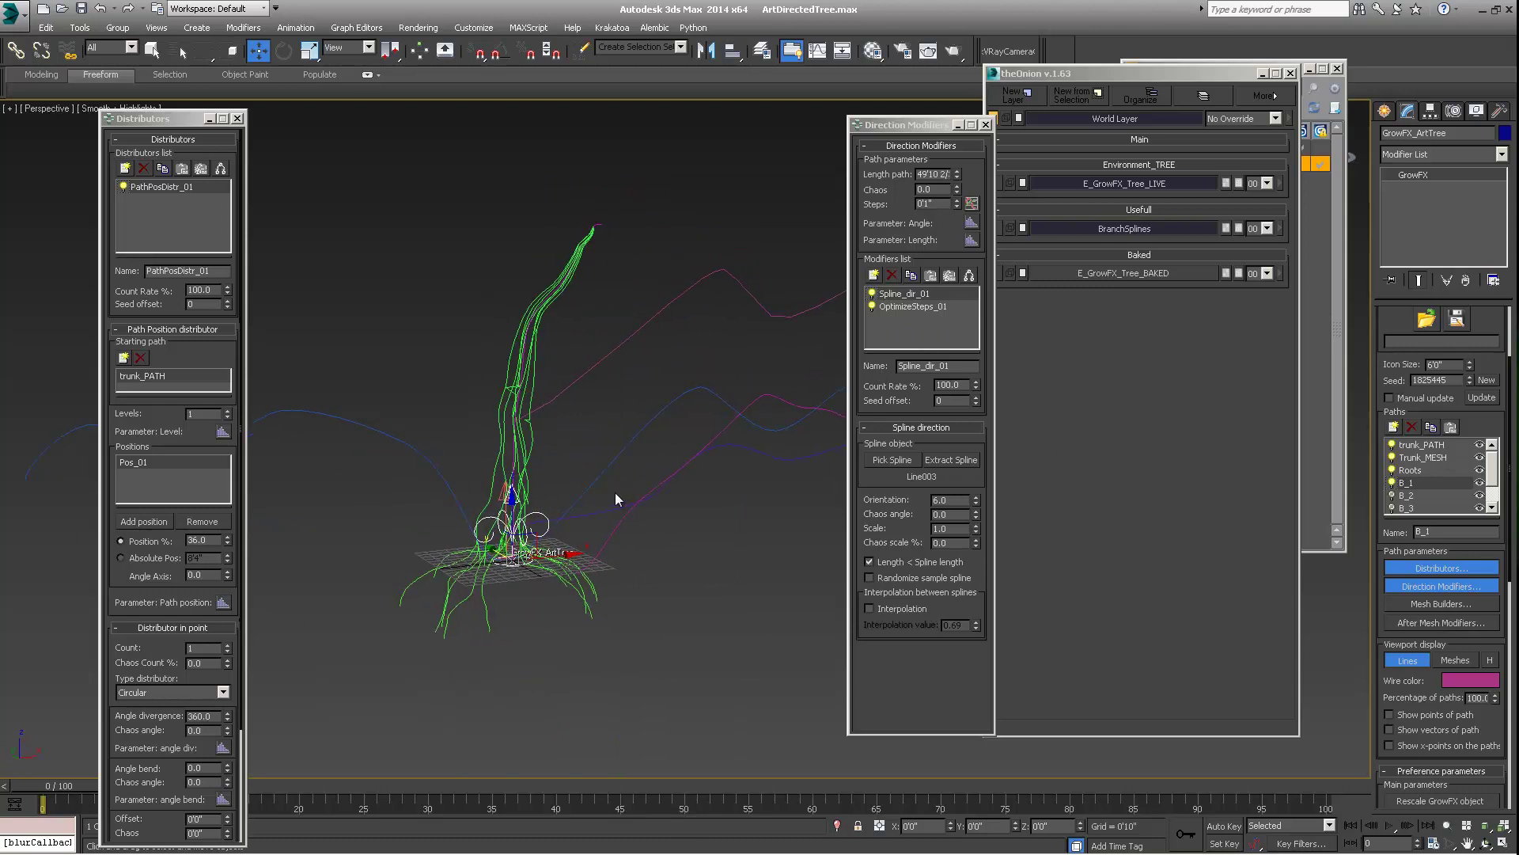
Select the Line003 spline by name with Shapes listed and rename it B_1_SplineDirection
key(h)
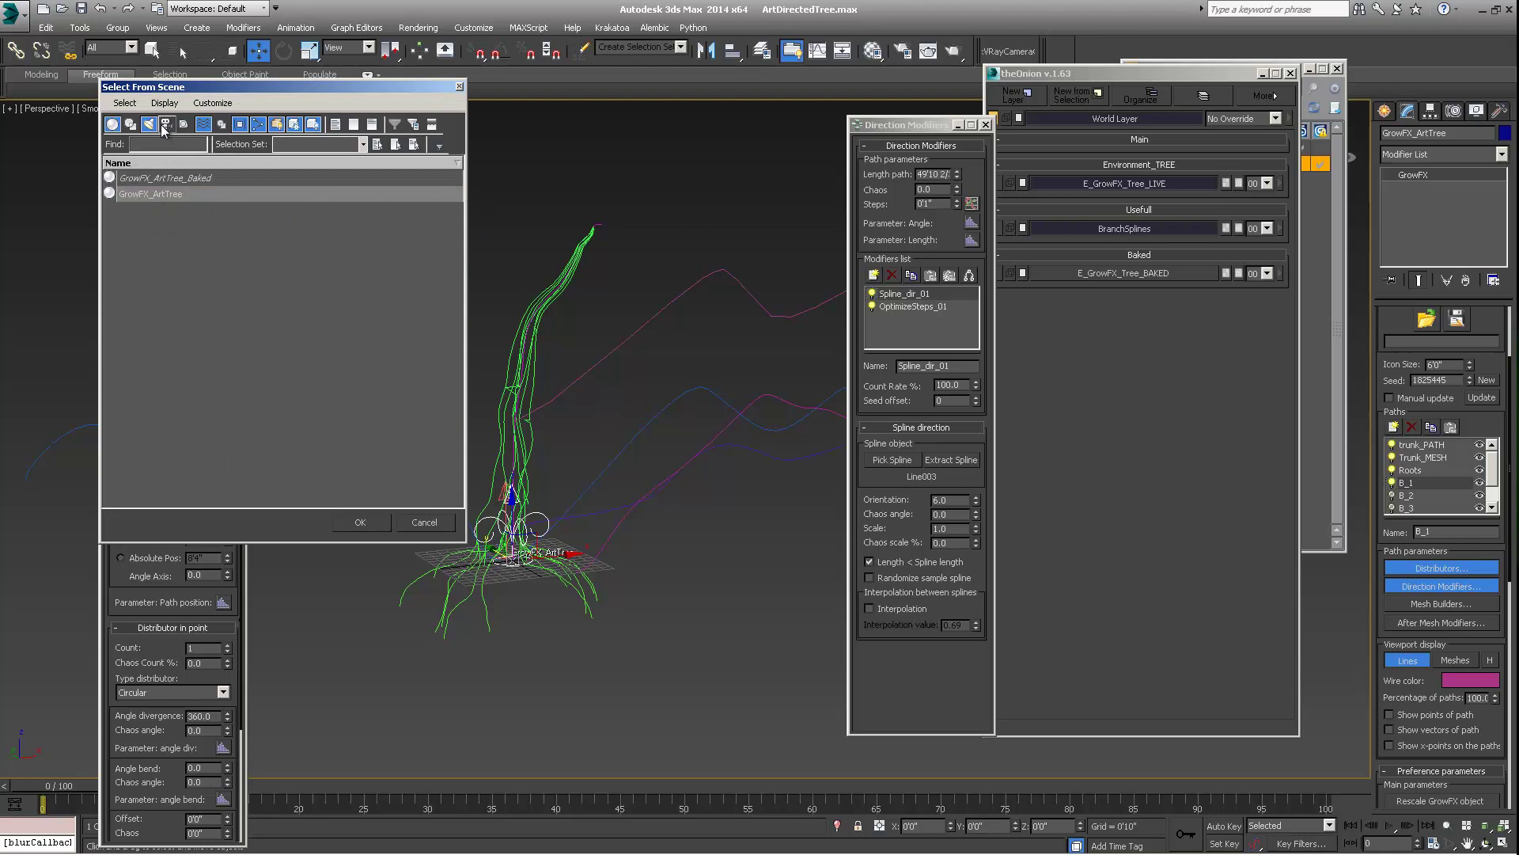
click(130, 125)
click(145, 212)
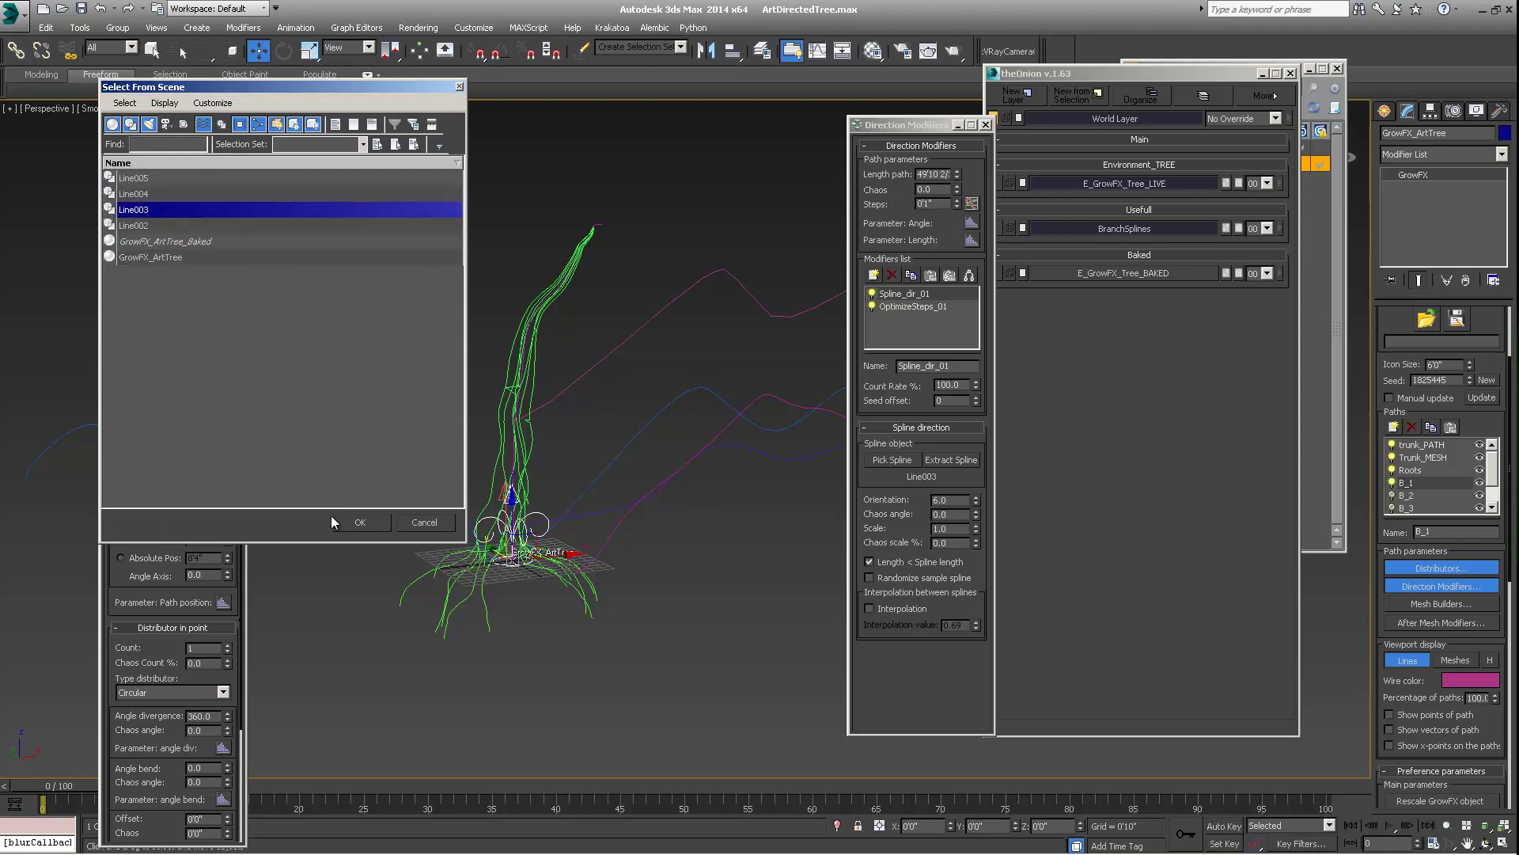
click(361, 522)
alt+middle_drag(622, 509, 681, 522)
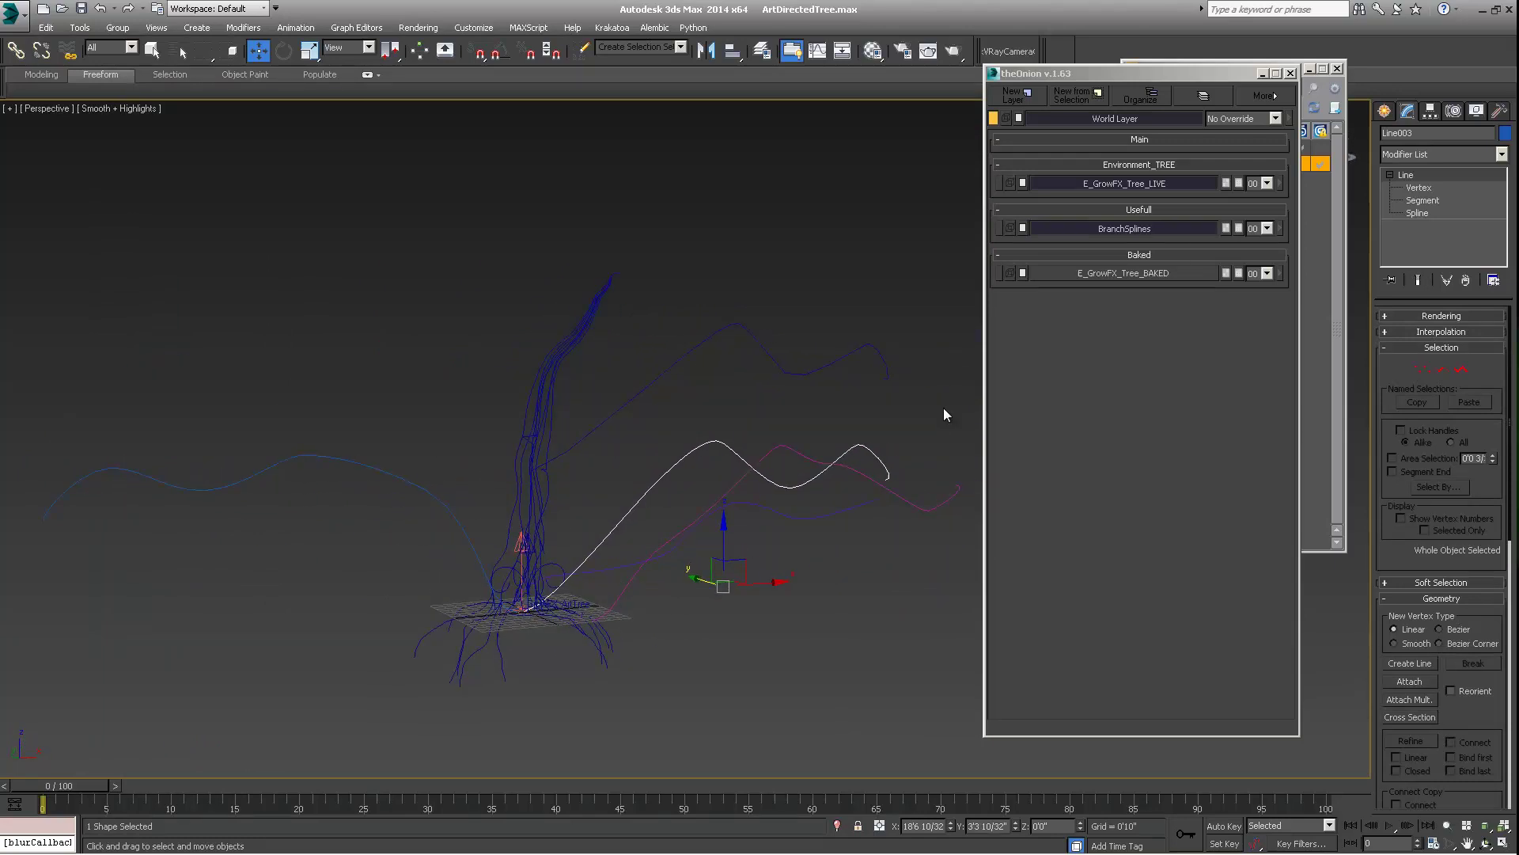
click(1432, 133)
text(B_1_SplineDirection)
Inspect the guide spline in vertex editing around the tree, then return to top level
alt+middle_drag(784, 408, 598, 543)
mouse_move(597, 542)
alt+middle_down()
mouse_move(637, 523)
mouse_move(568, 548)
mouse_move(543, 597)
mouse_move(573, 524)
mouse_move(571, 543)
alt+middle_up()
click(1419, 187)
middle_drag(497, 421, 531, 427)
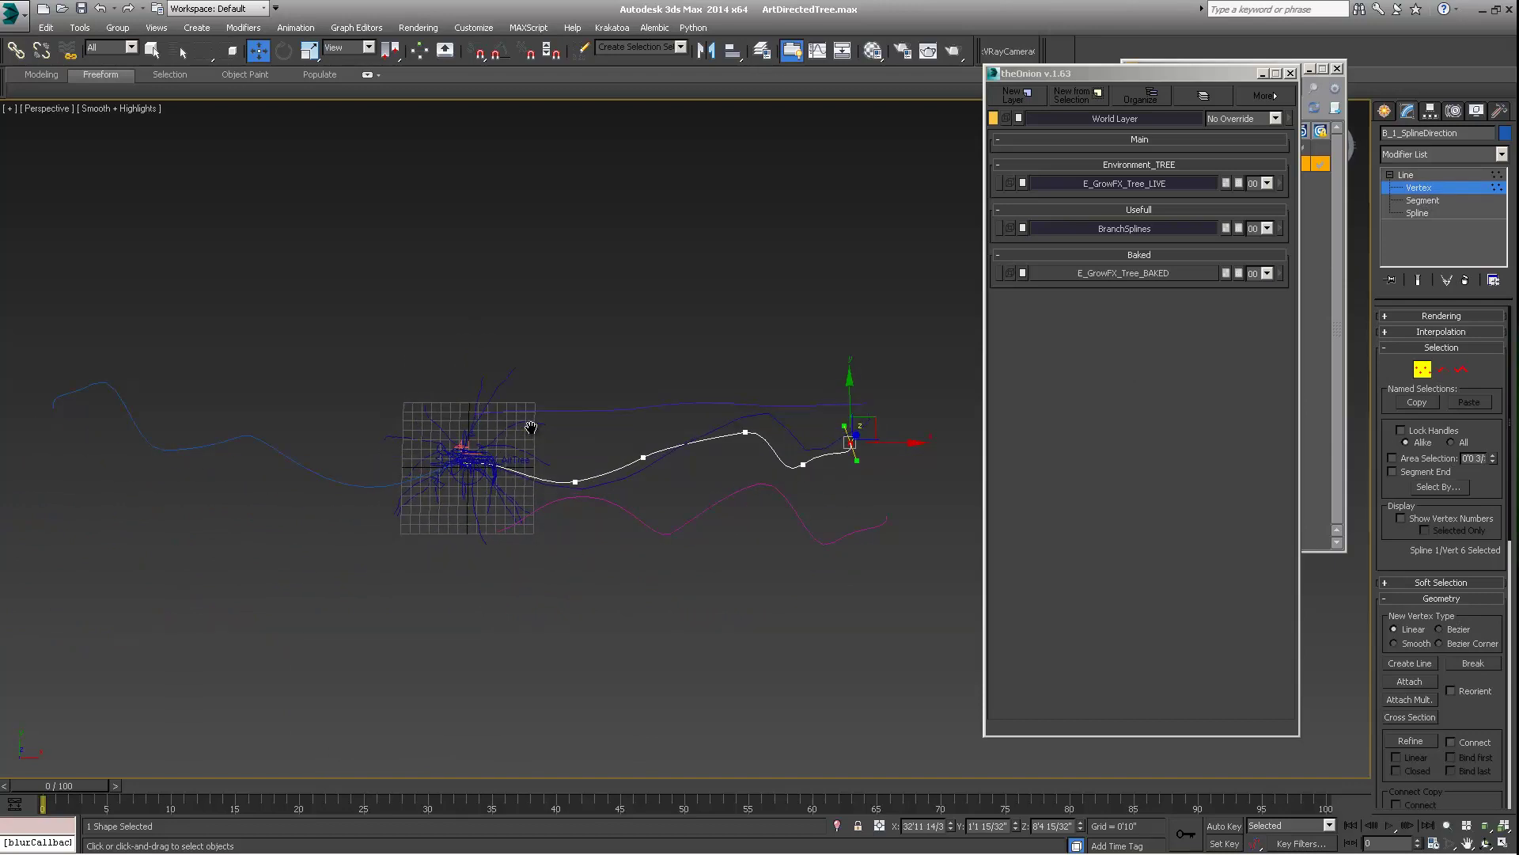
alt+middle_drag(615, 490, 574, 377)
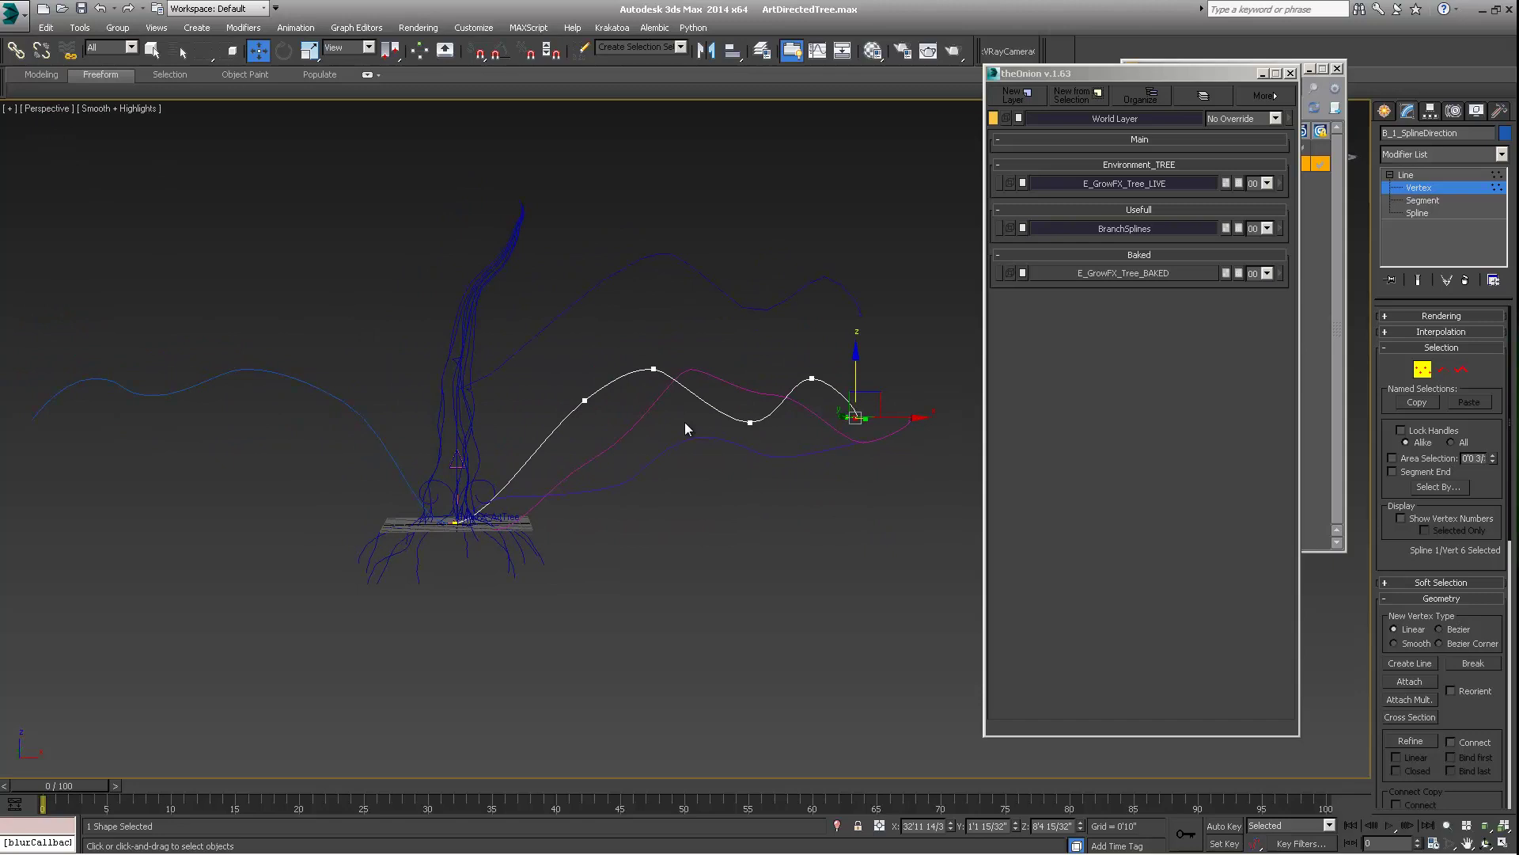
alt+middle_drag(686, 423, 690, 421)
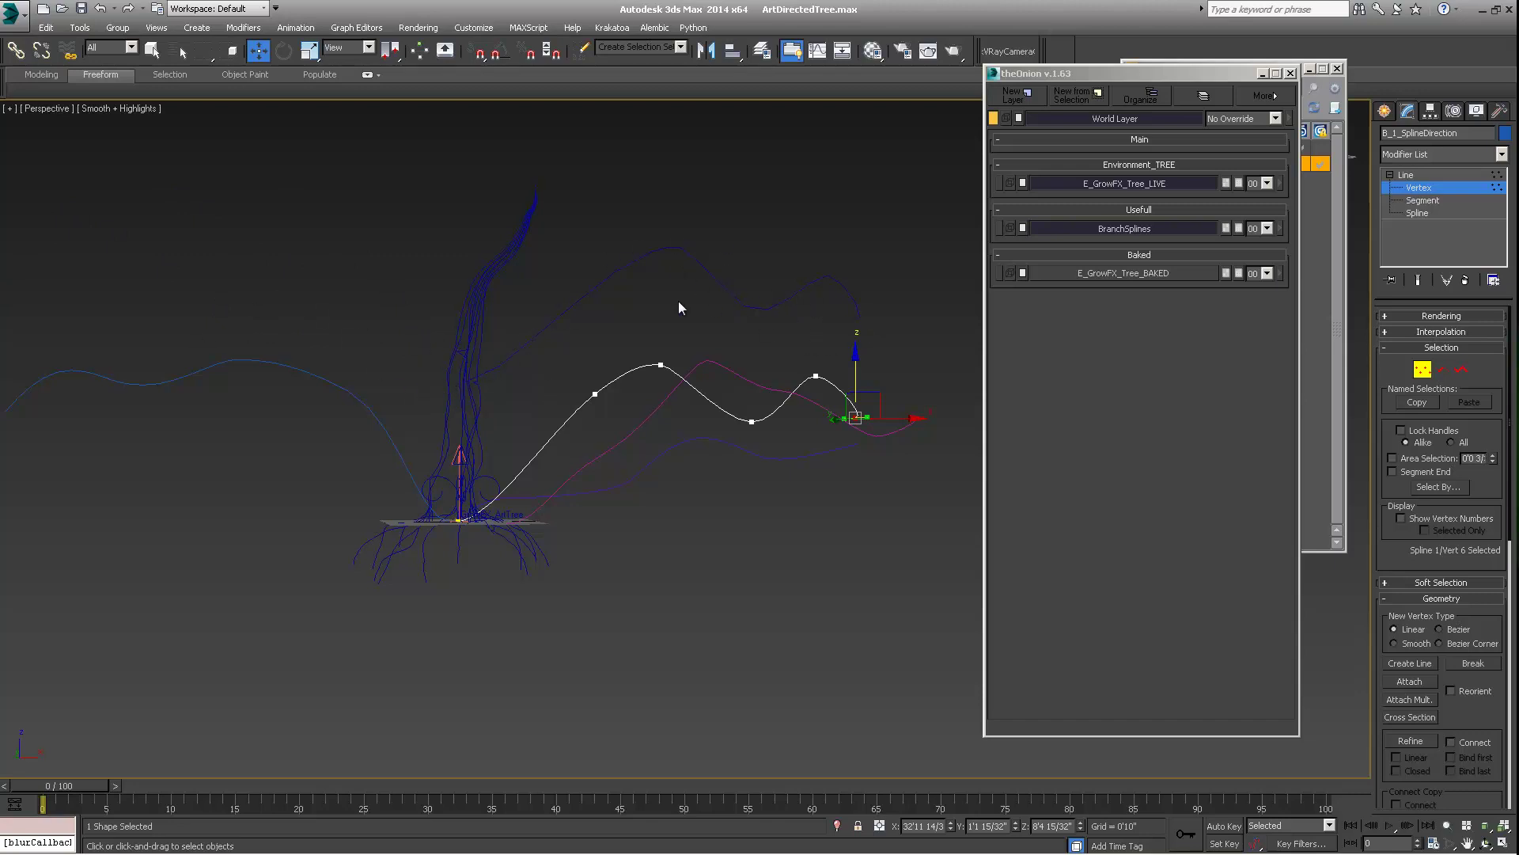
alt+middle_drag(764, 307, 748, 444)
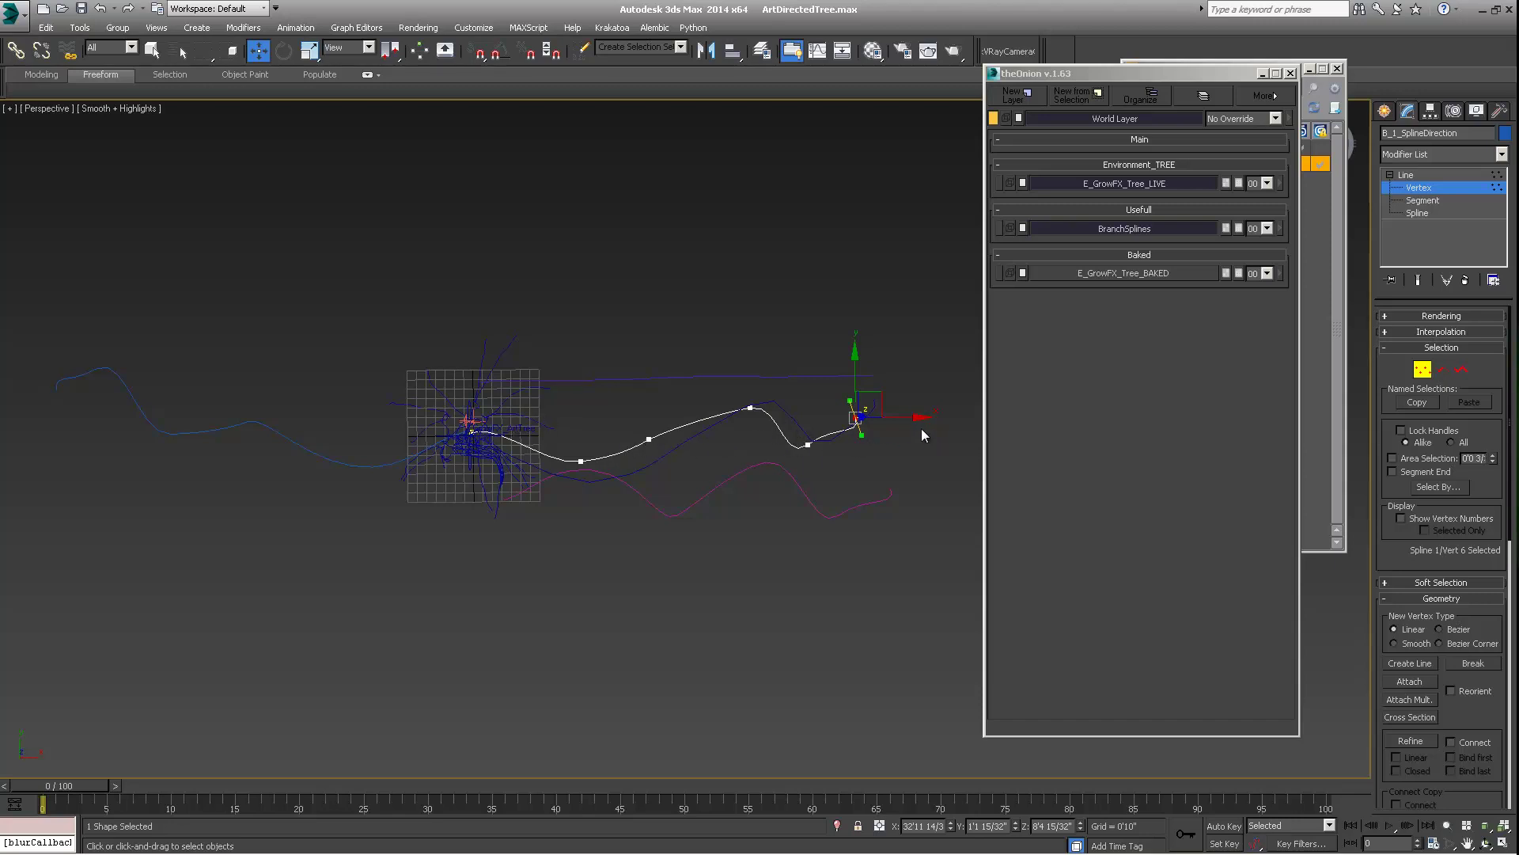
alt+middle_drag(611, 469, 620, 391)
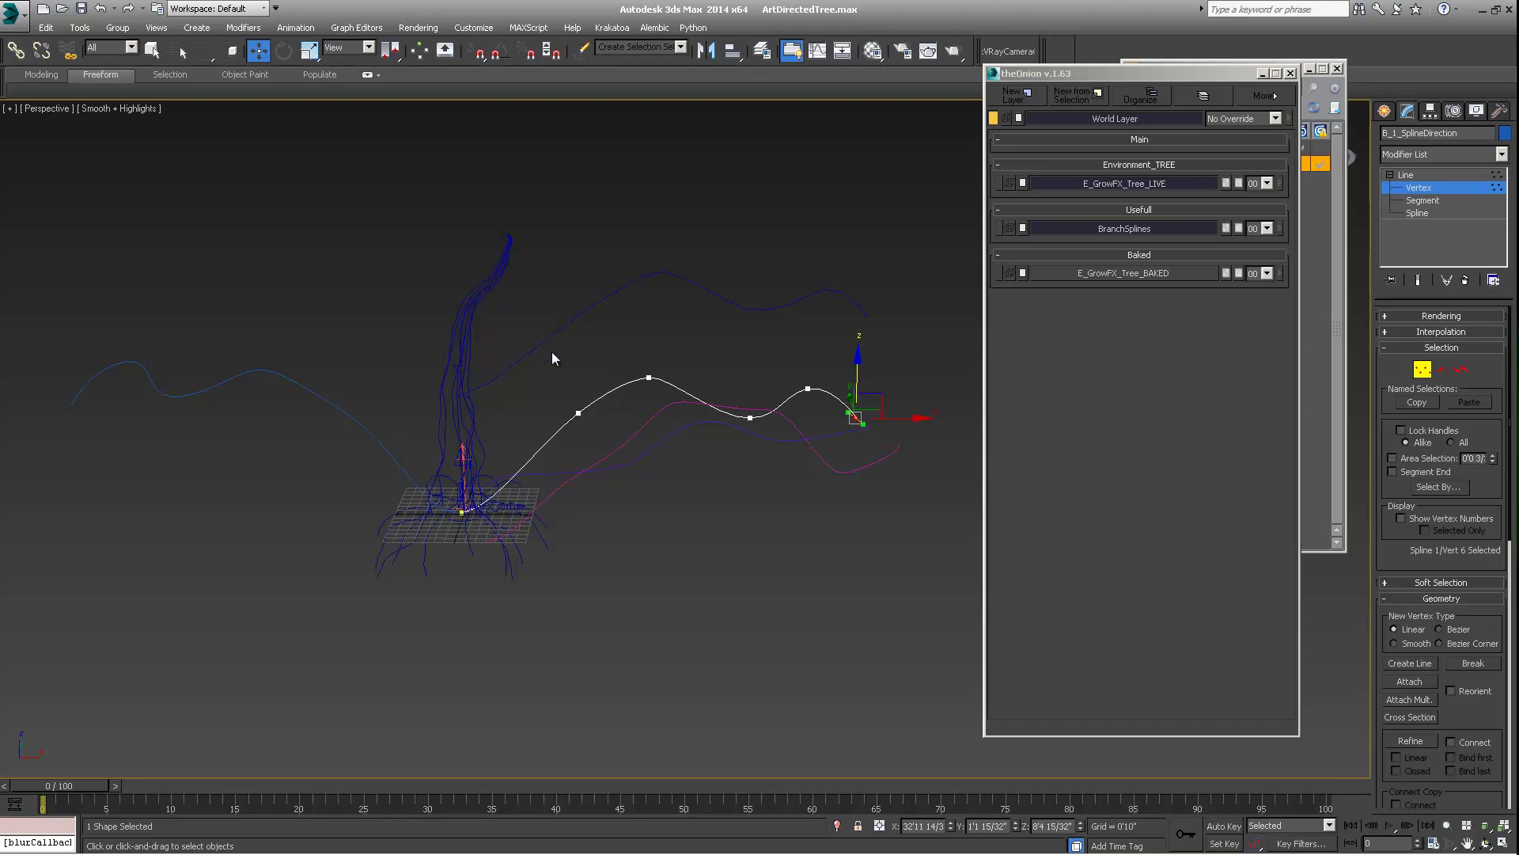
right_click(479, 484)
right_click(697, 317)
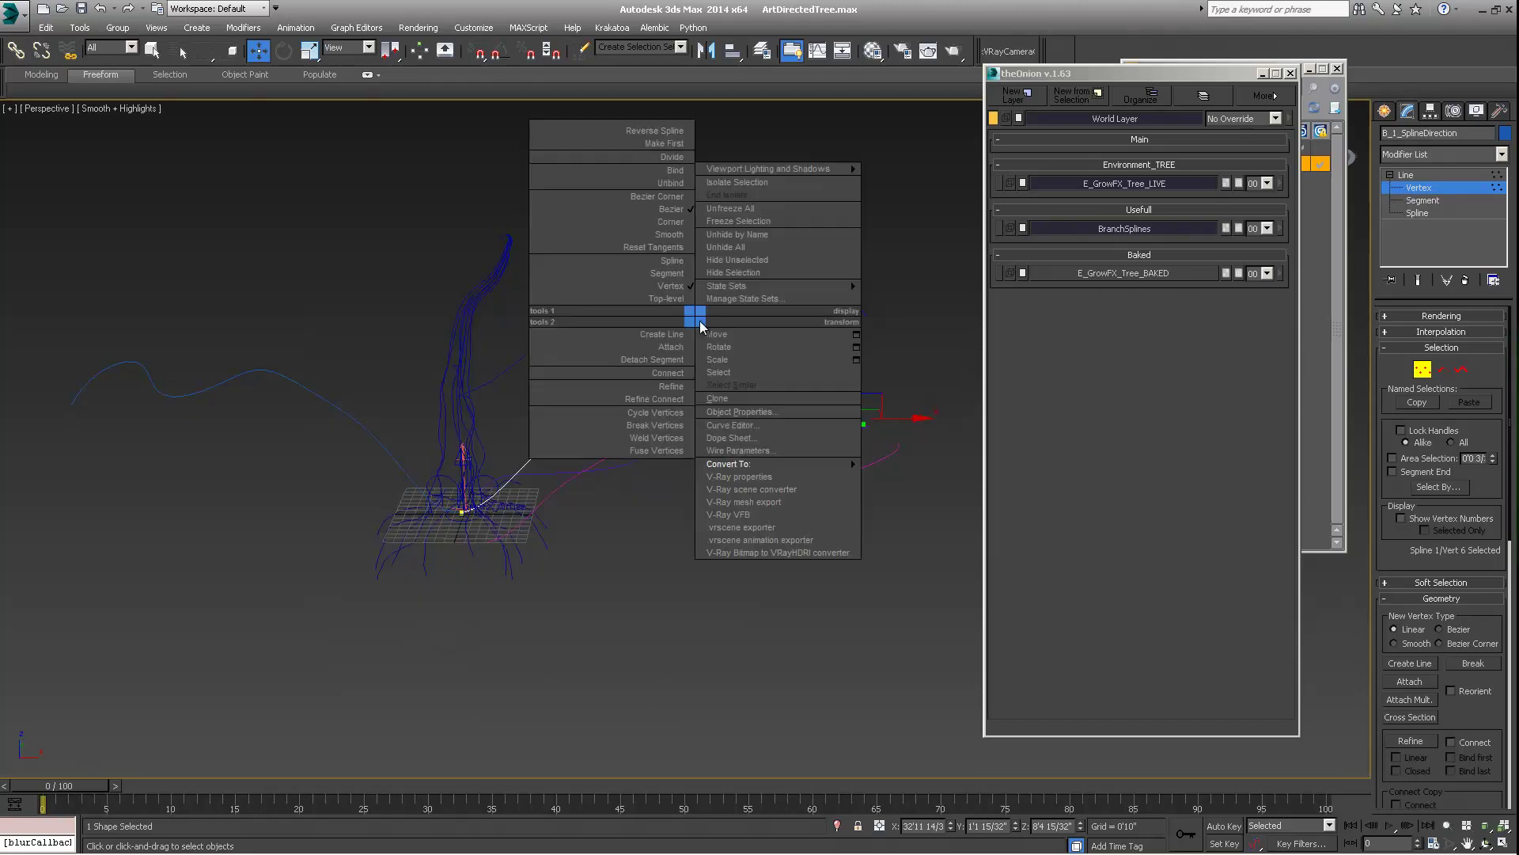
click(667, 299)
Reselect B_1_SplineDirection and move vertices 3 and 2 to reshape it into a wavy curve
click(495, 473)
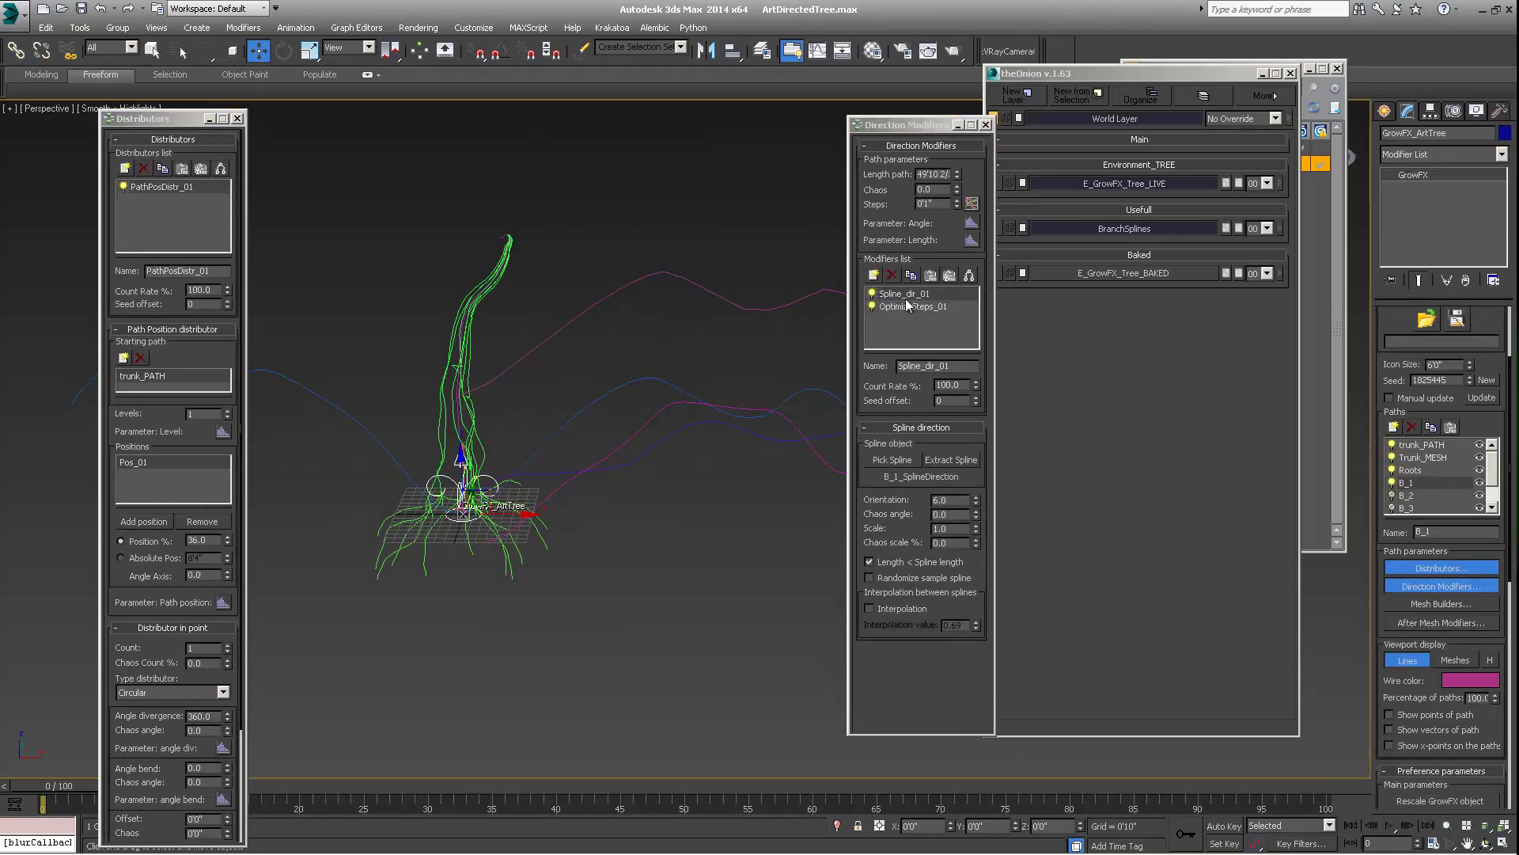
alt+middle_drag(664, 409, 669, 385)
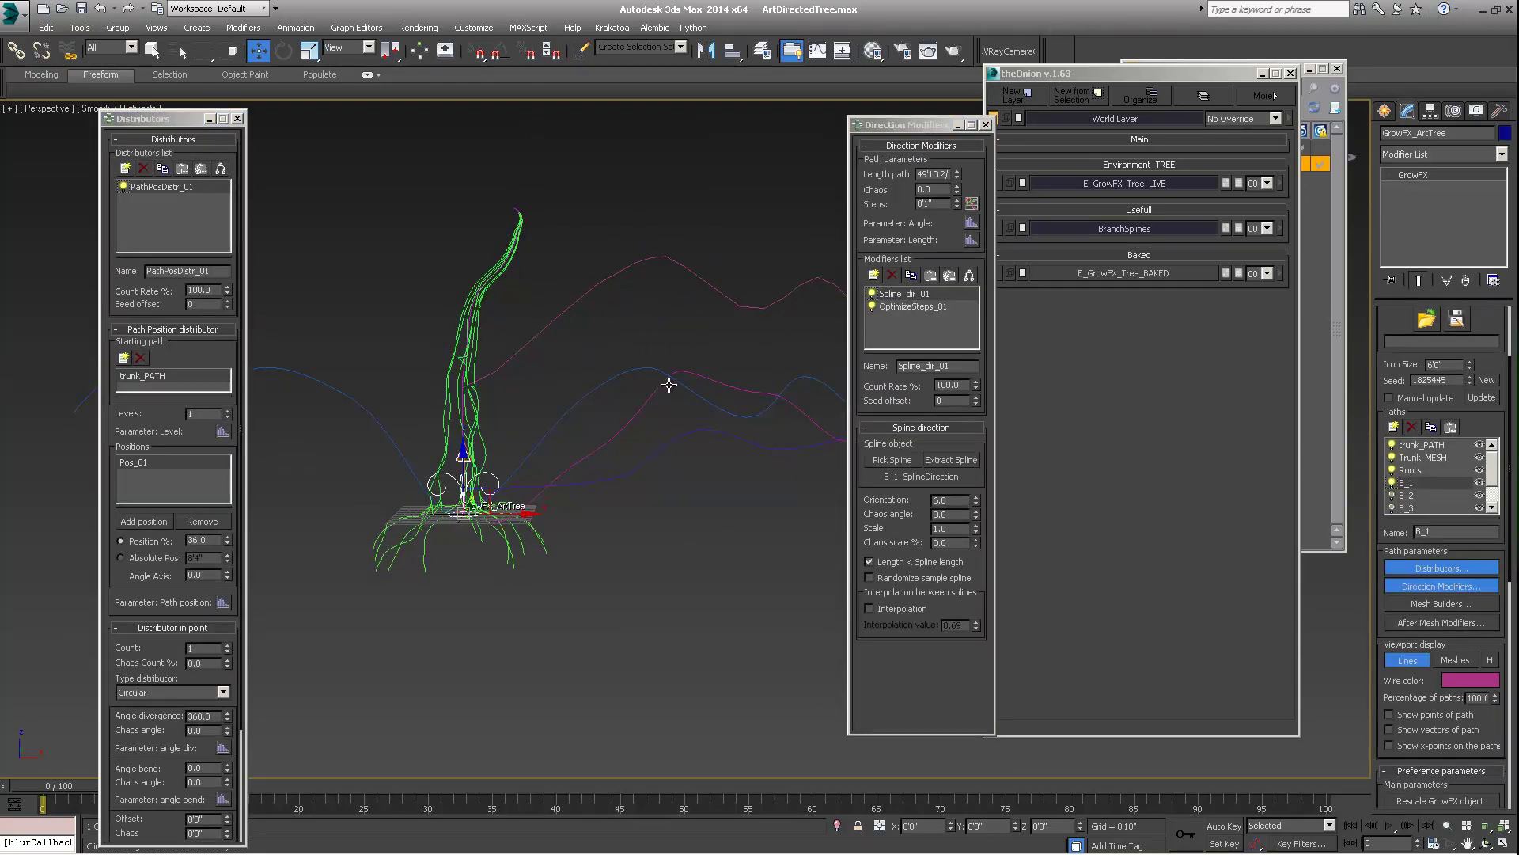
click(620, 375)
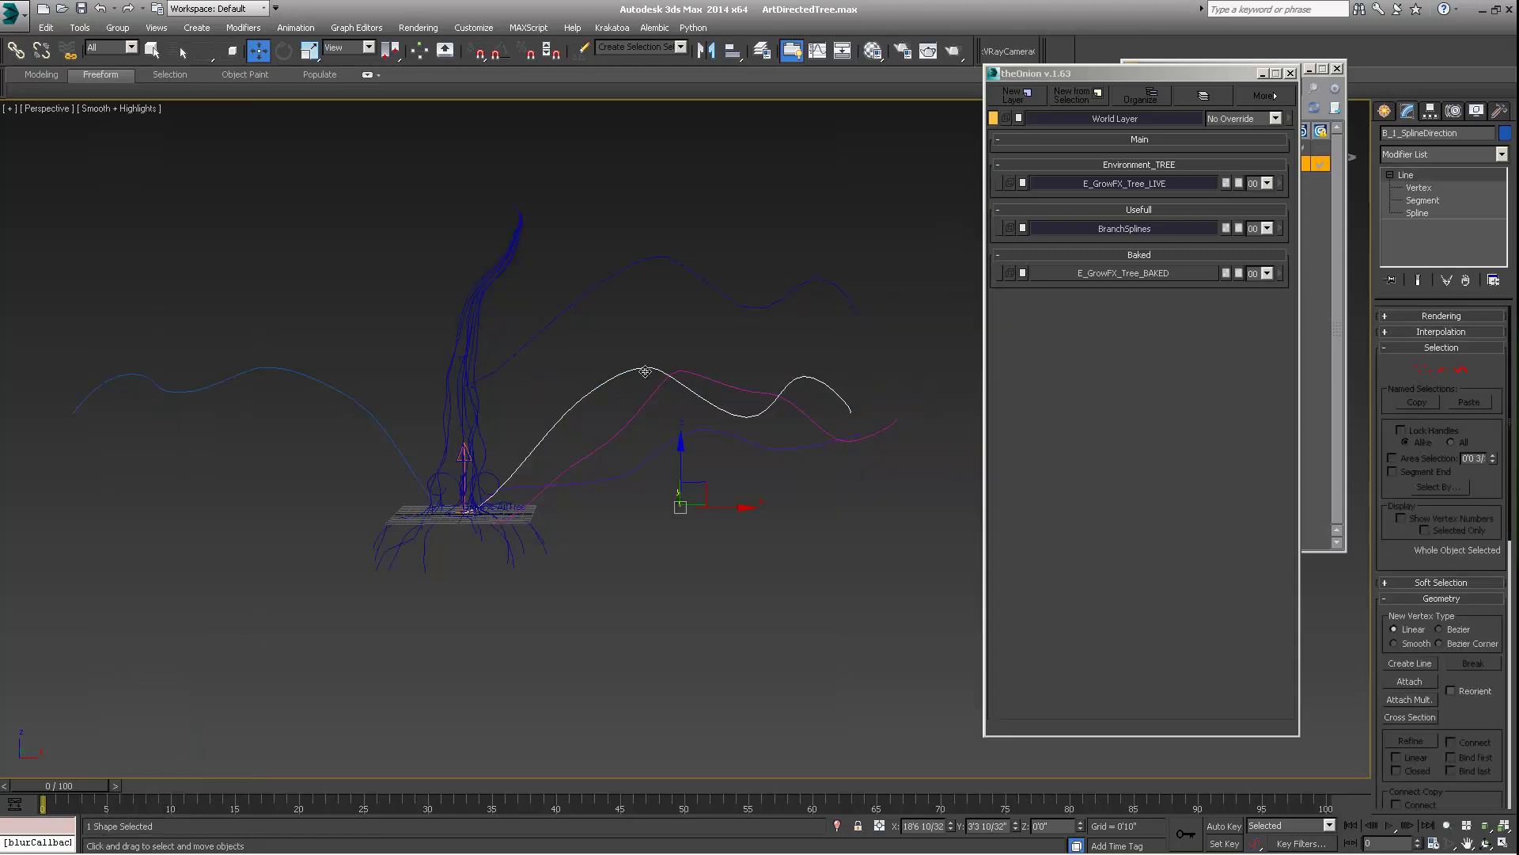
click(1423, 188)
click(652, 367)
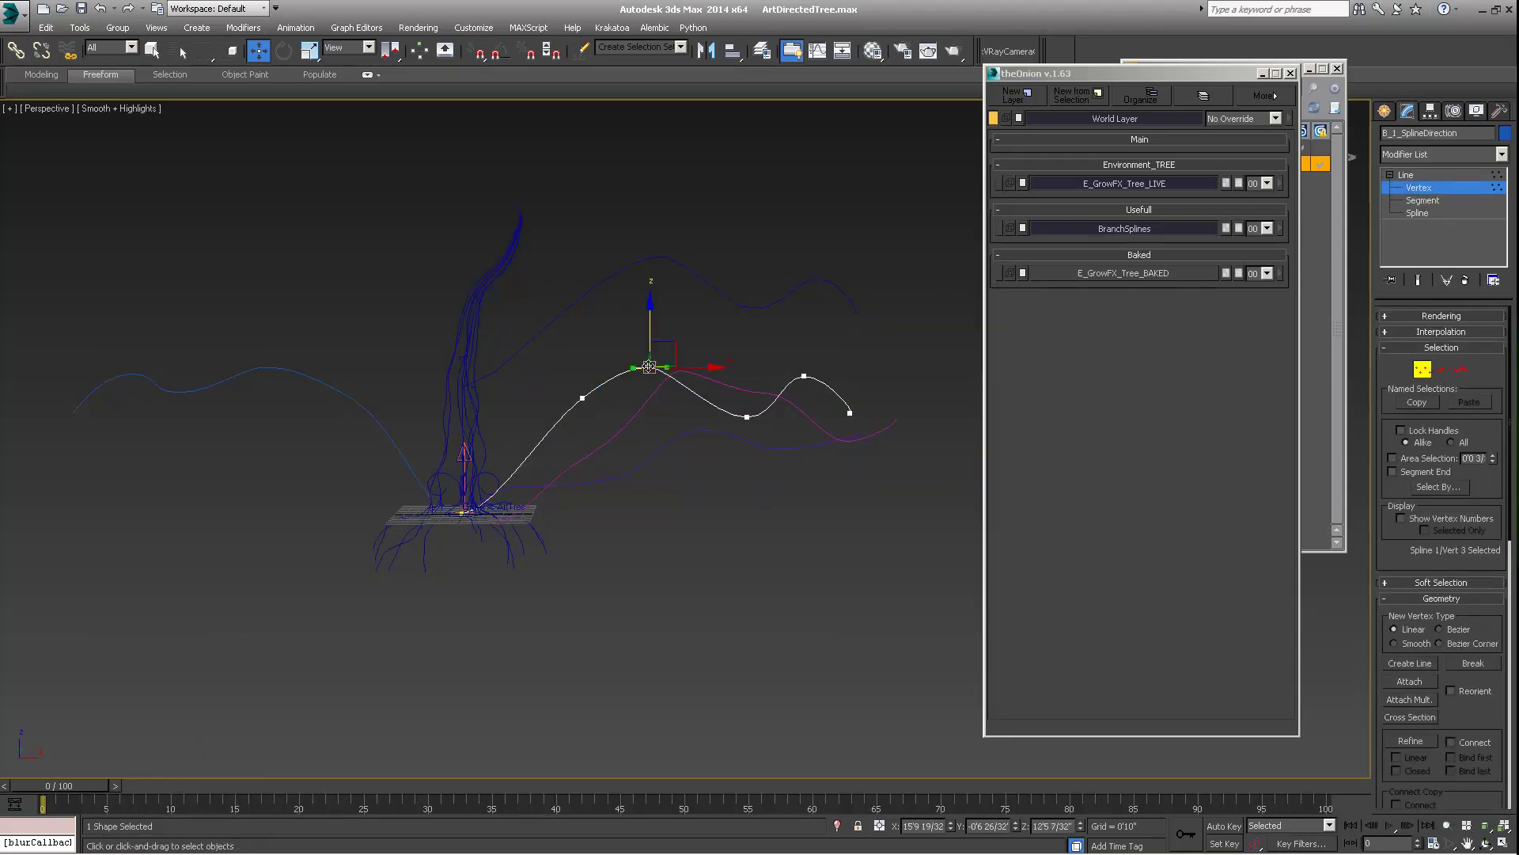
drag(649, 342, 590, 385)
click(582, 398)
alt+middle_drag(590, 386, 620, 515)
mouse_move(590, 306)
mouse_down()
mouse_move(573, 209)
mouse_move(604, 505)
mouse_move(588, 320)
mouse_up()
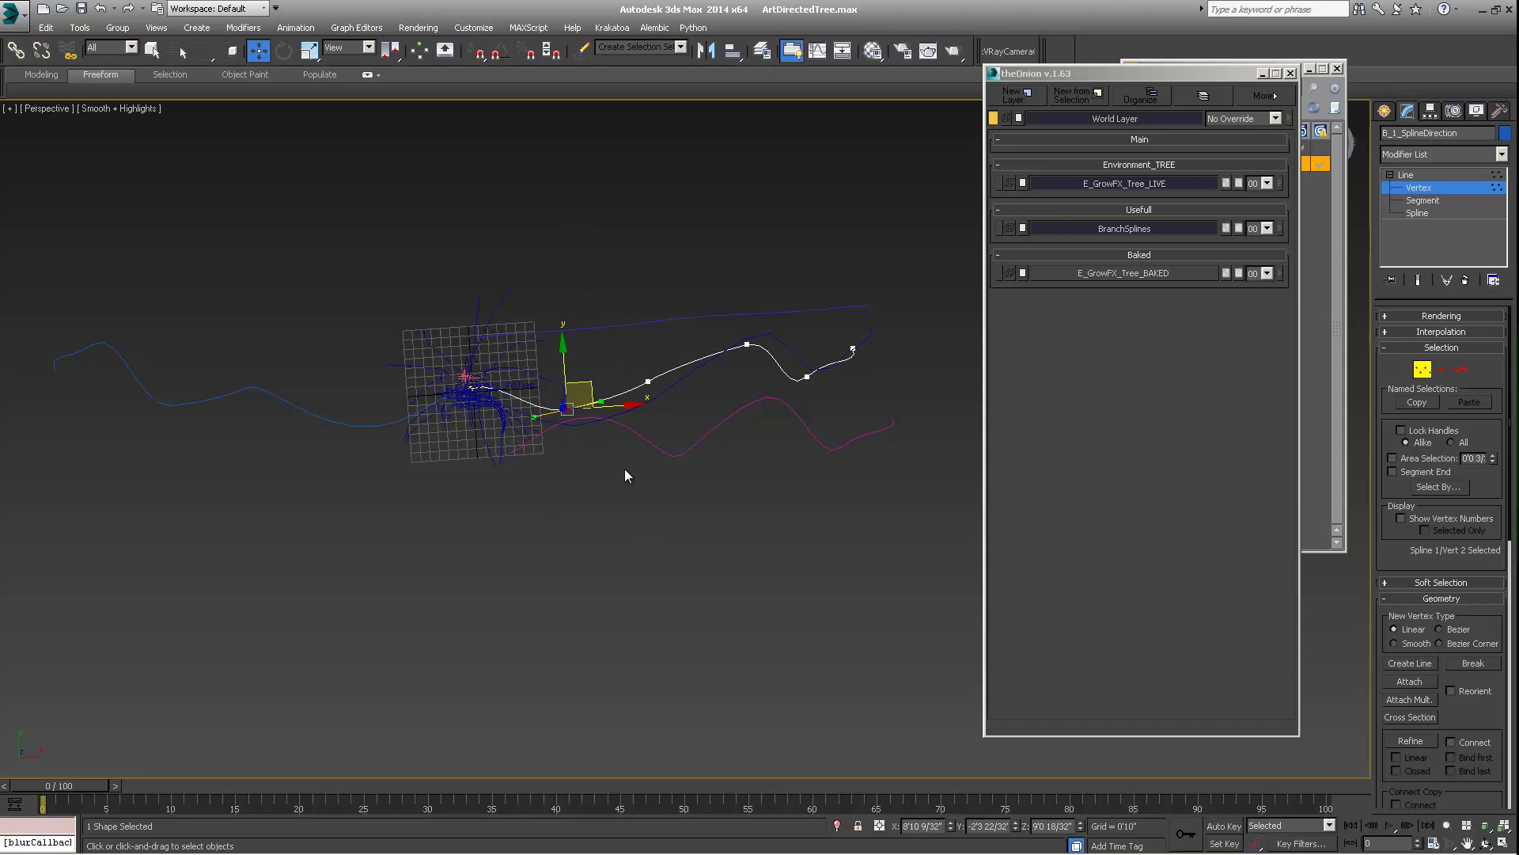
Check the reshaped spline from several angles, then leave vertex editing
alt+middle_drag(624, 475, 562, 330)
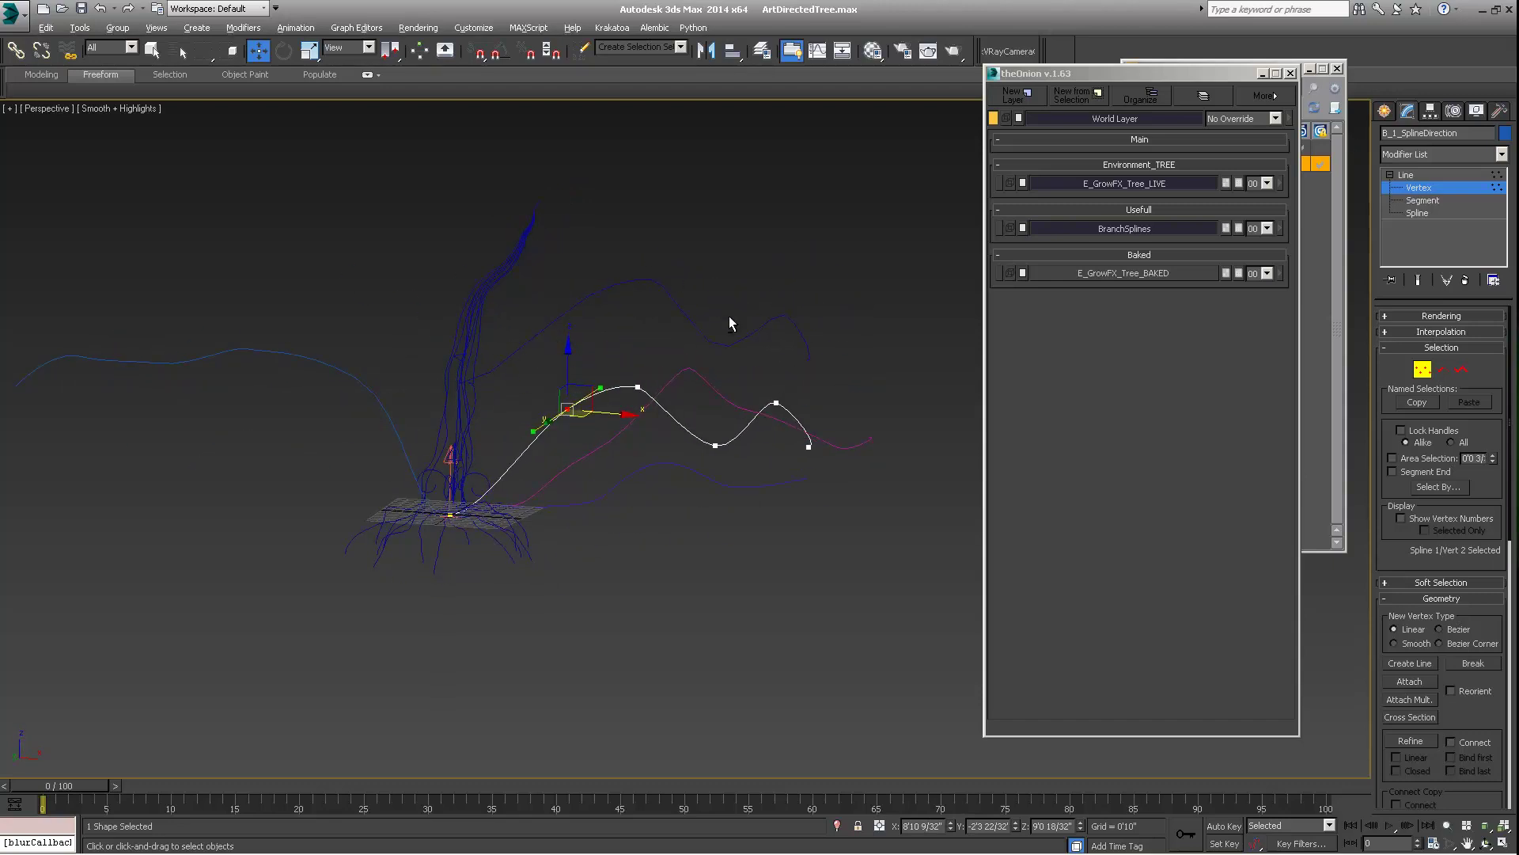
alt+middle_drag(729, 322, 653, 346)
alt+middle_drag(754, 369, 629, 482)
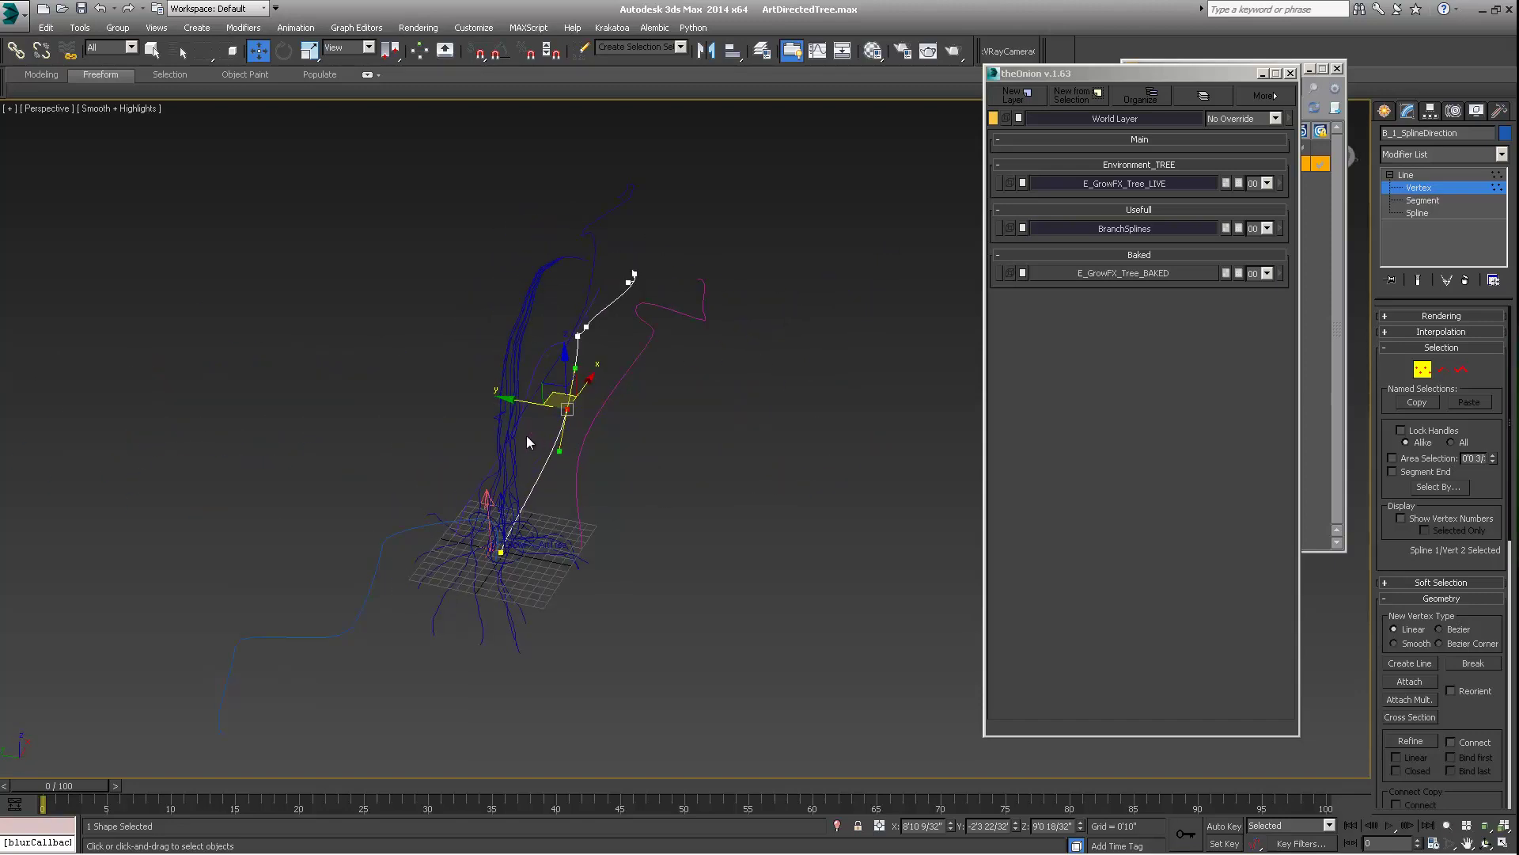
alt+middle_drag(502, 547, 417, 529)
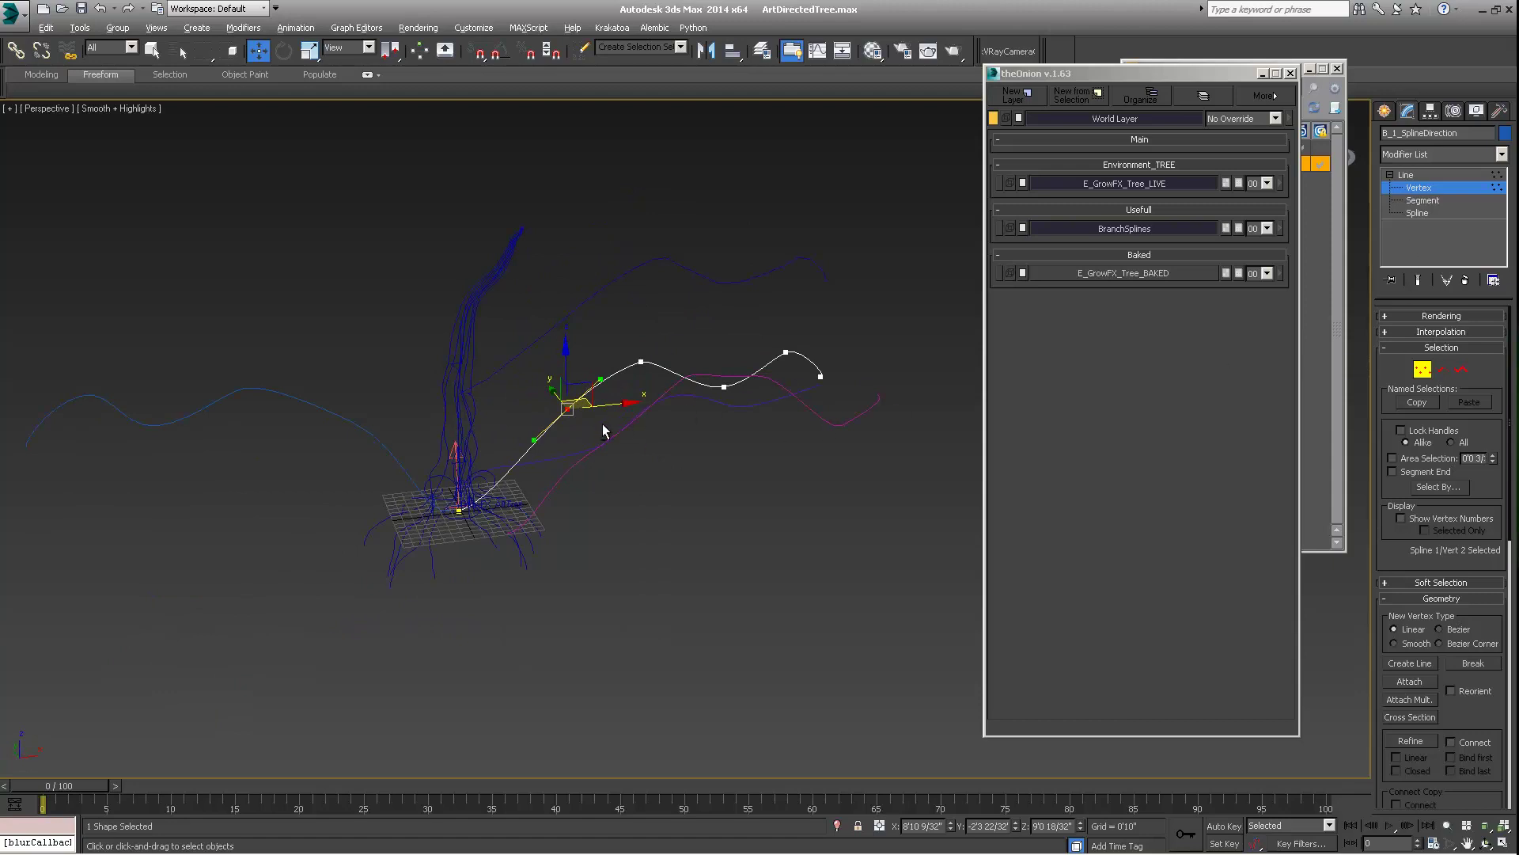
alt+middle_drag(603, 431, 508, 397)
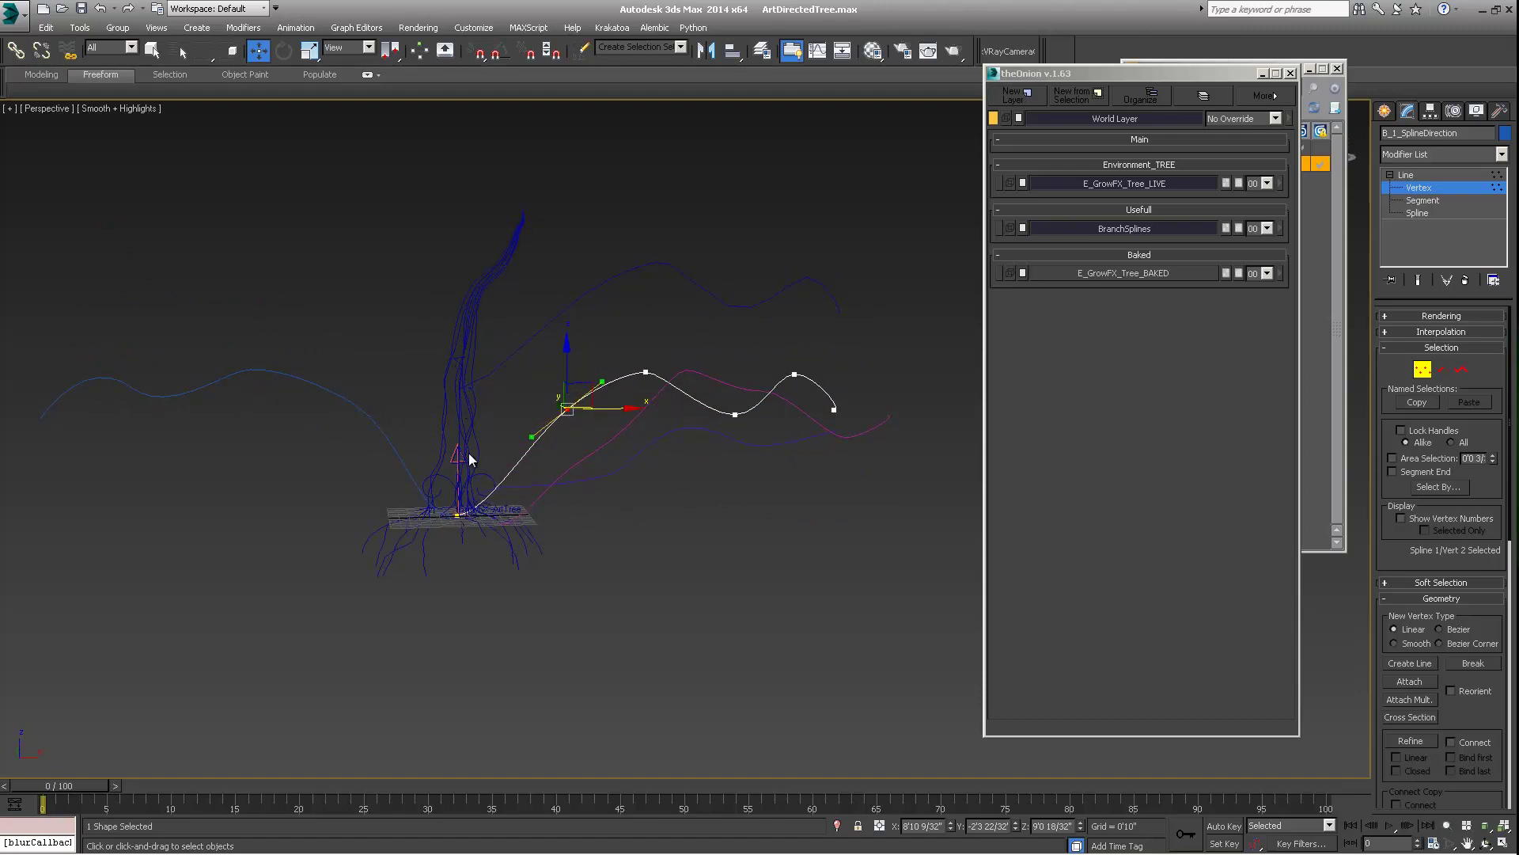
alt+middle_drag(525, 417, 542, 435)
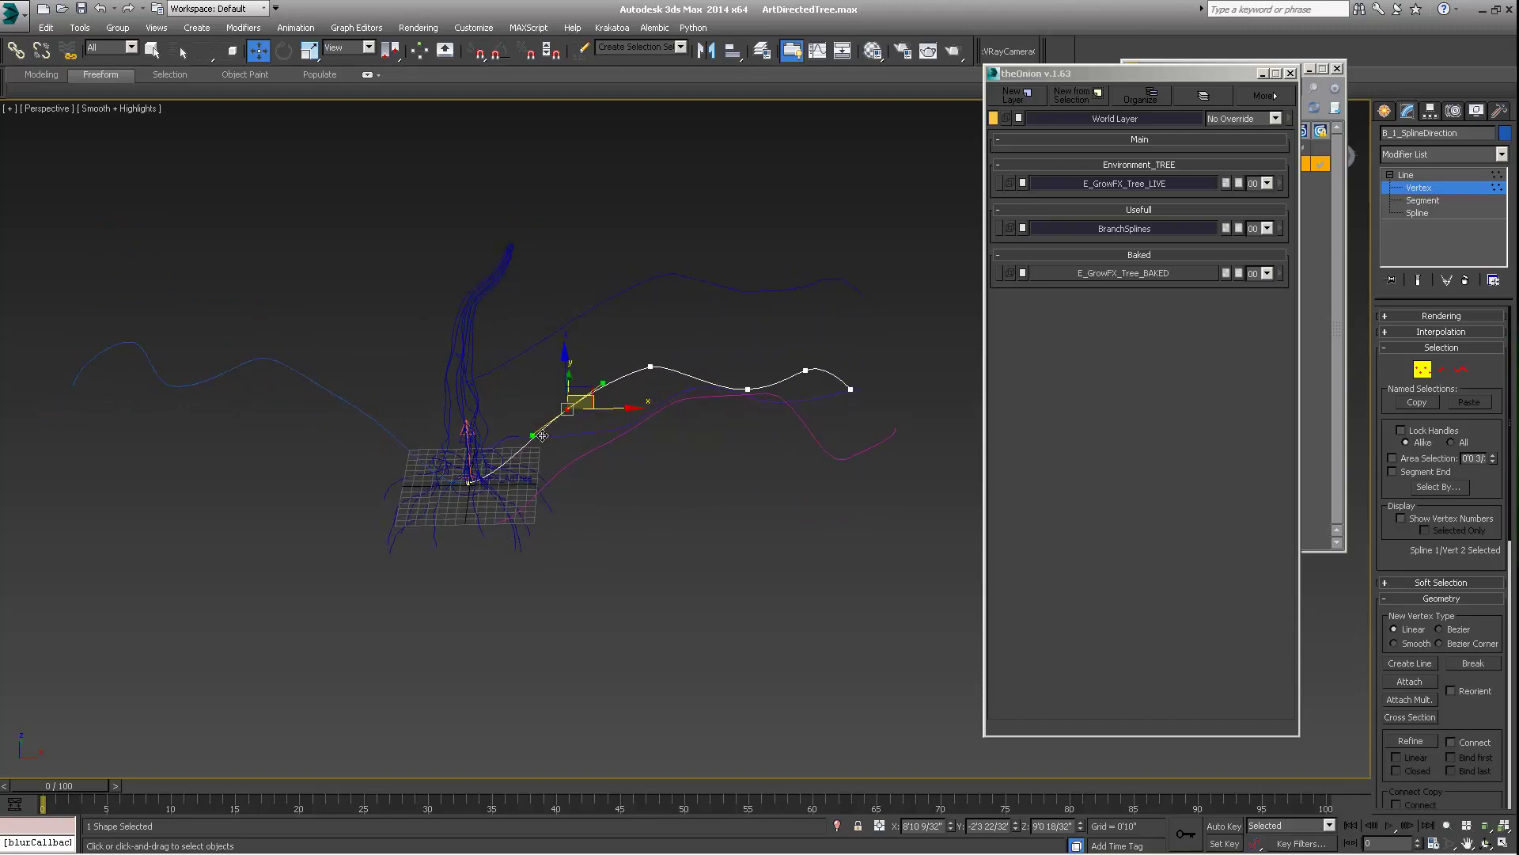
alt+middle_drag(518, 341, 466, 419)
right_click(496, 448)
click(469, 433)
click(481, 433)
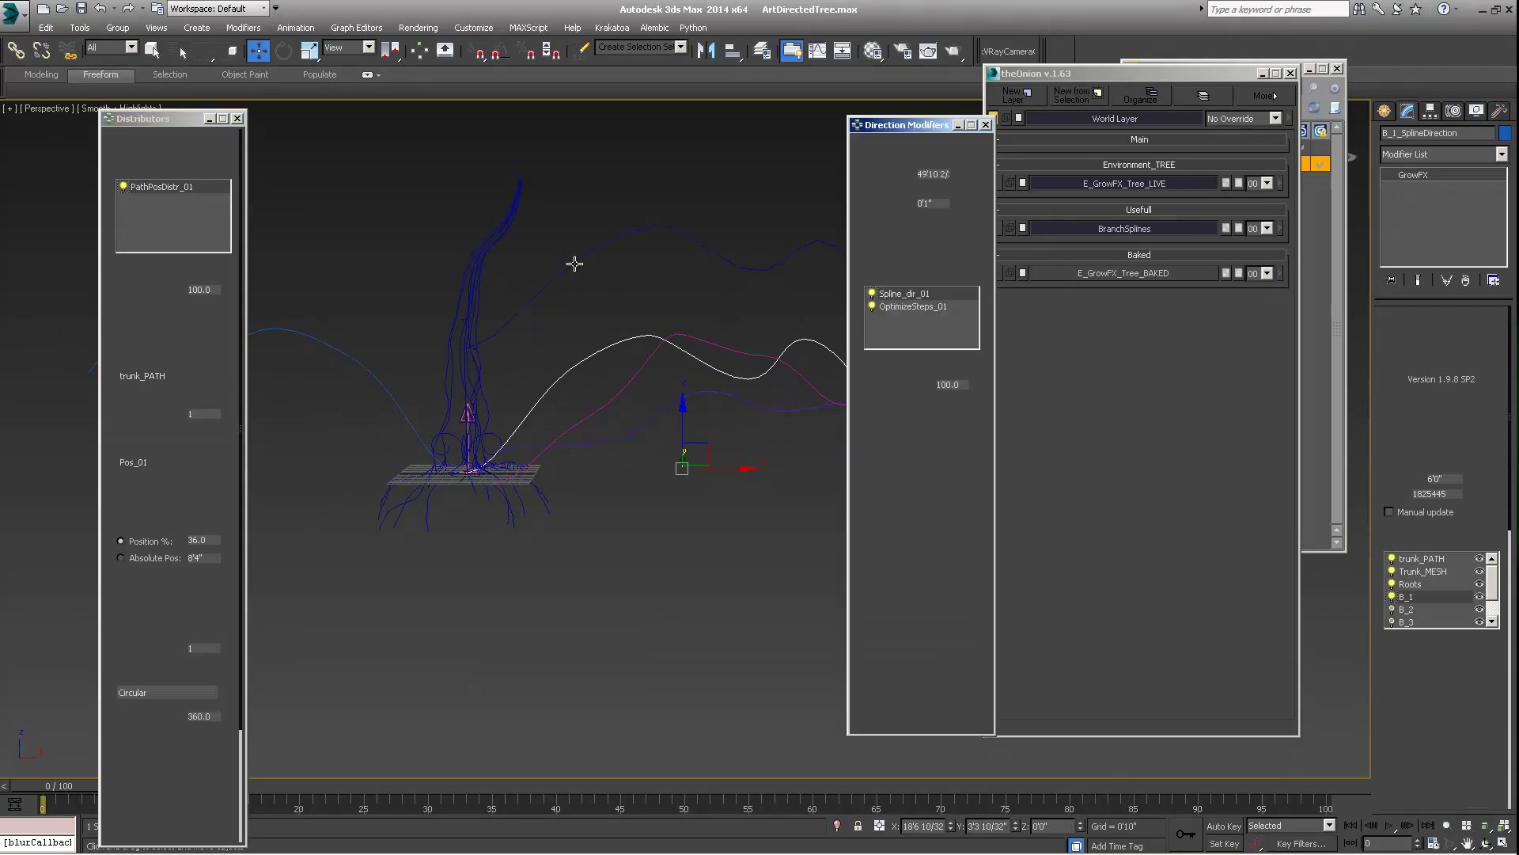
alt+middle_drag(566, 362, 559, 464)
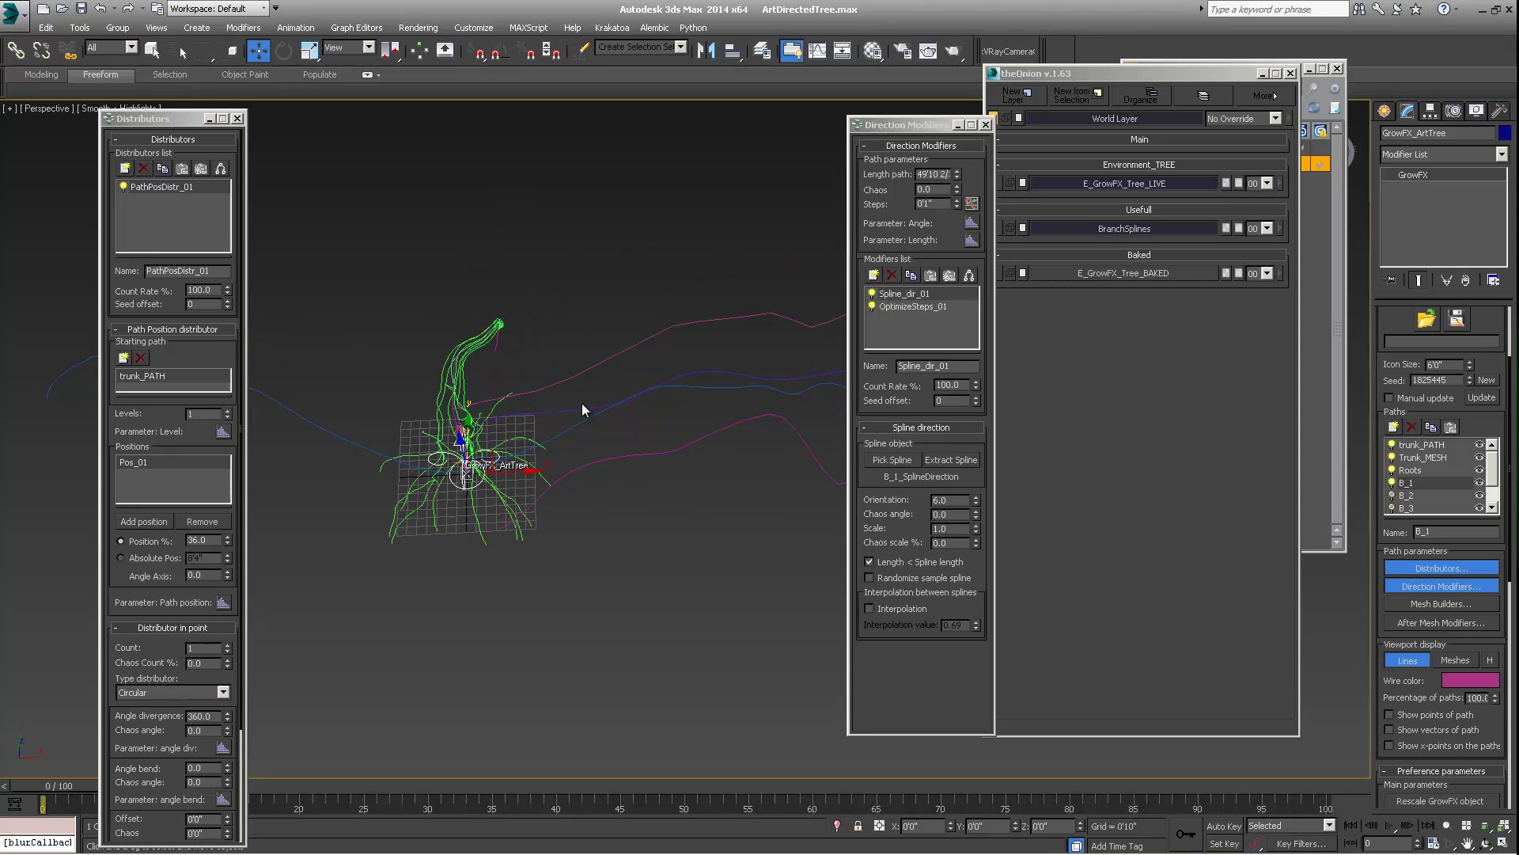
alt+middle_drag(583, 405, 553, 484)
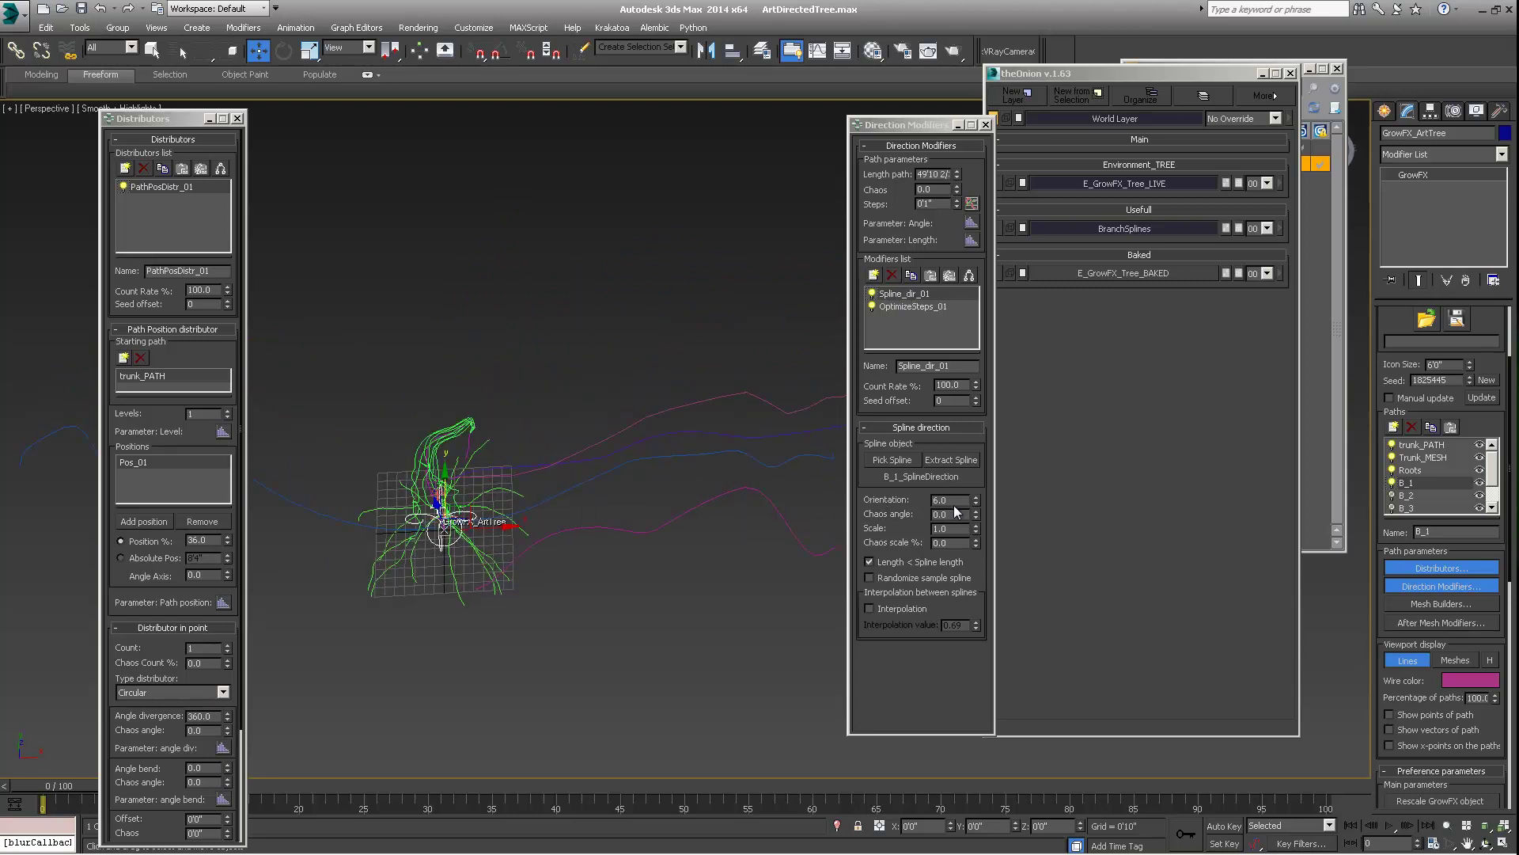
drag(978, 502, 947, 401)
alt+middle_drag(598, 517, 582, 384)
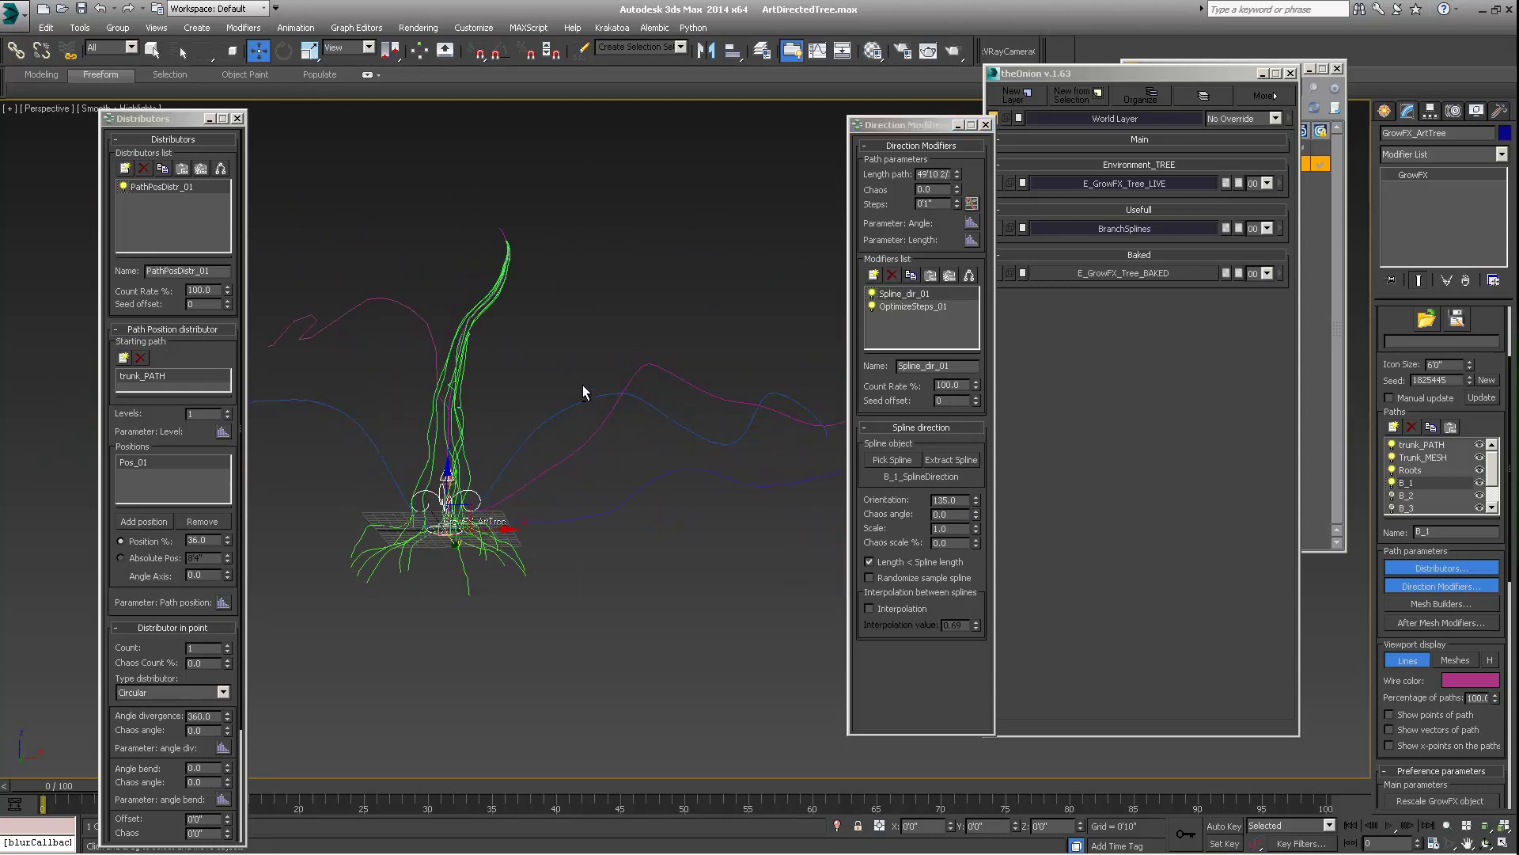
click(582, 400)
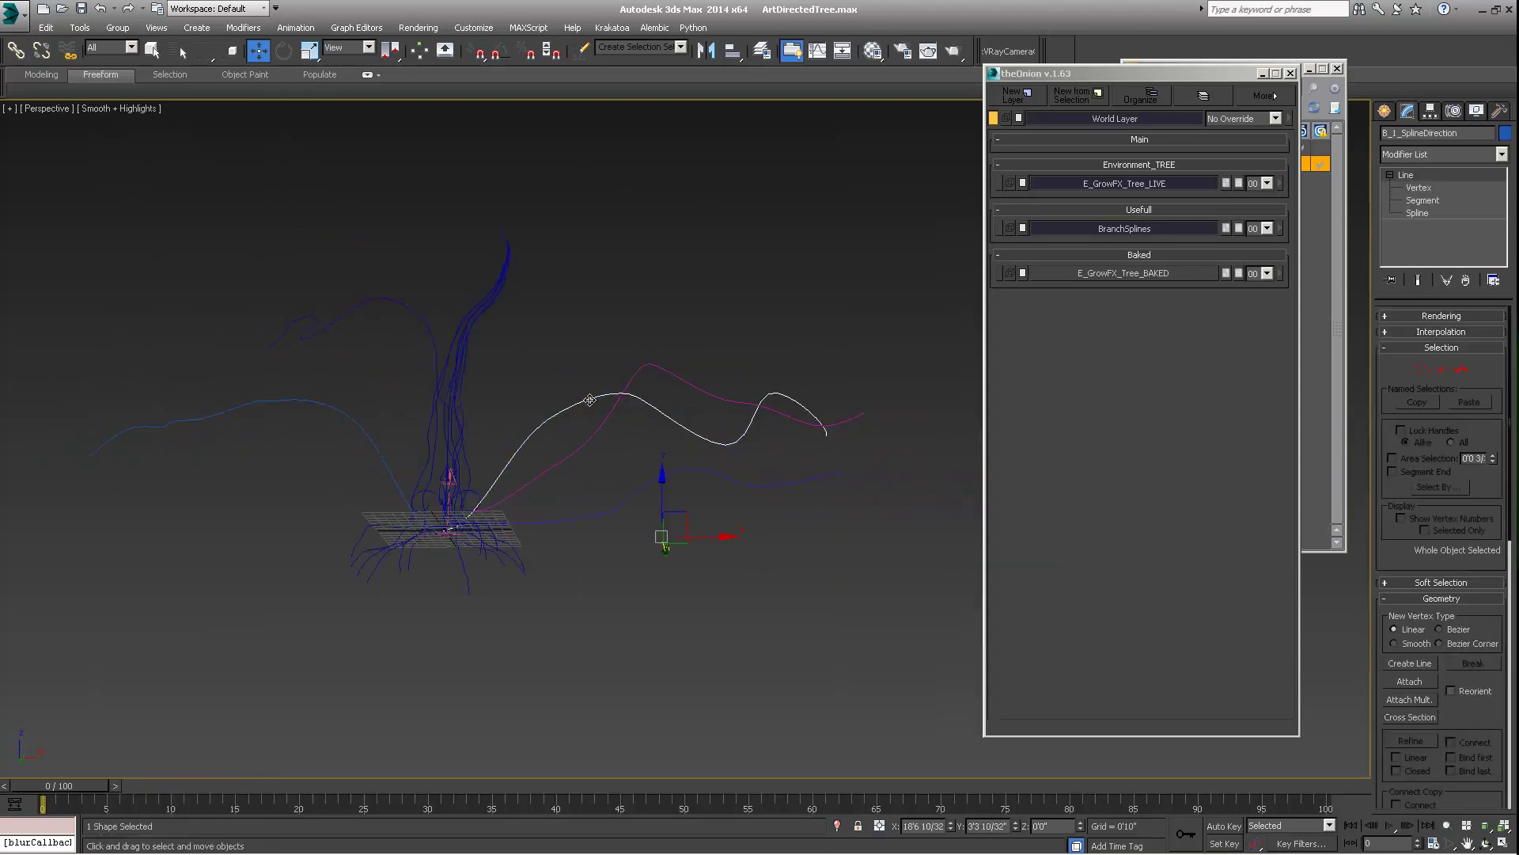
key(1)
click(631, 393)
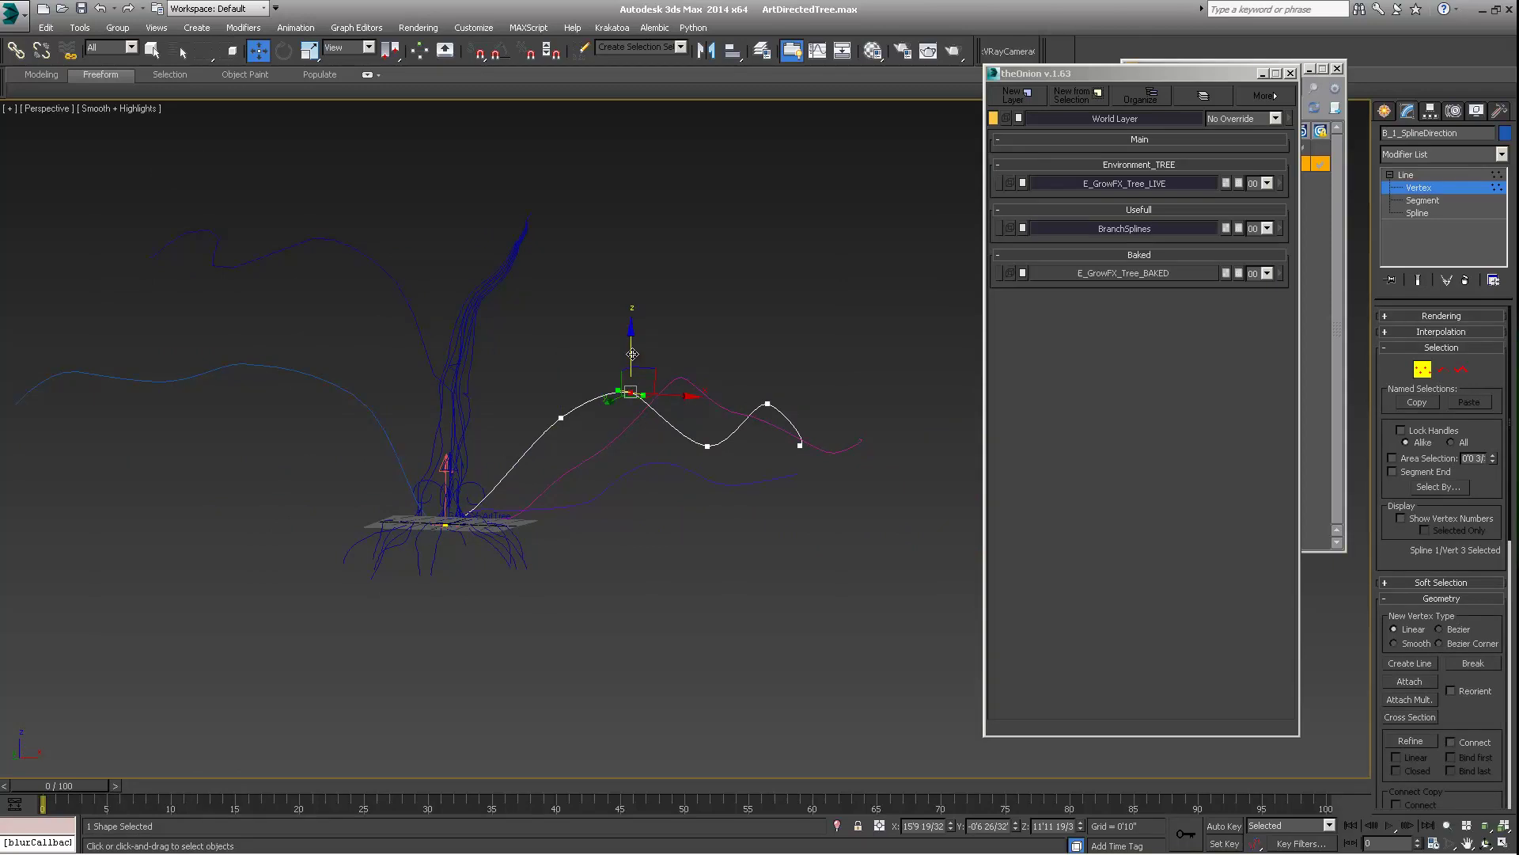
drag(631, 353, 590, 364)
right_click(633, 300)
key(ctrl+z)
key(ctrl+z)
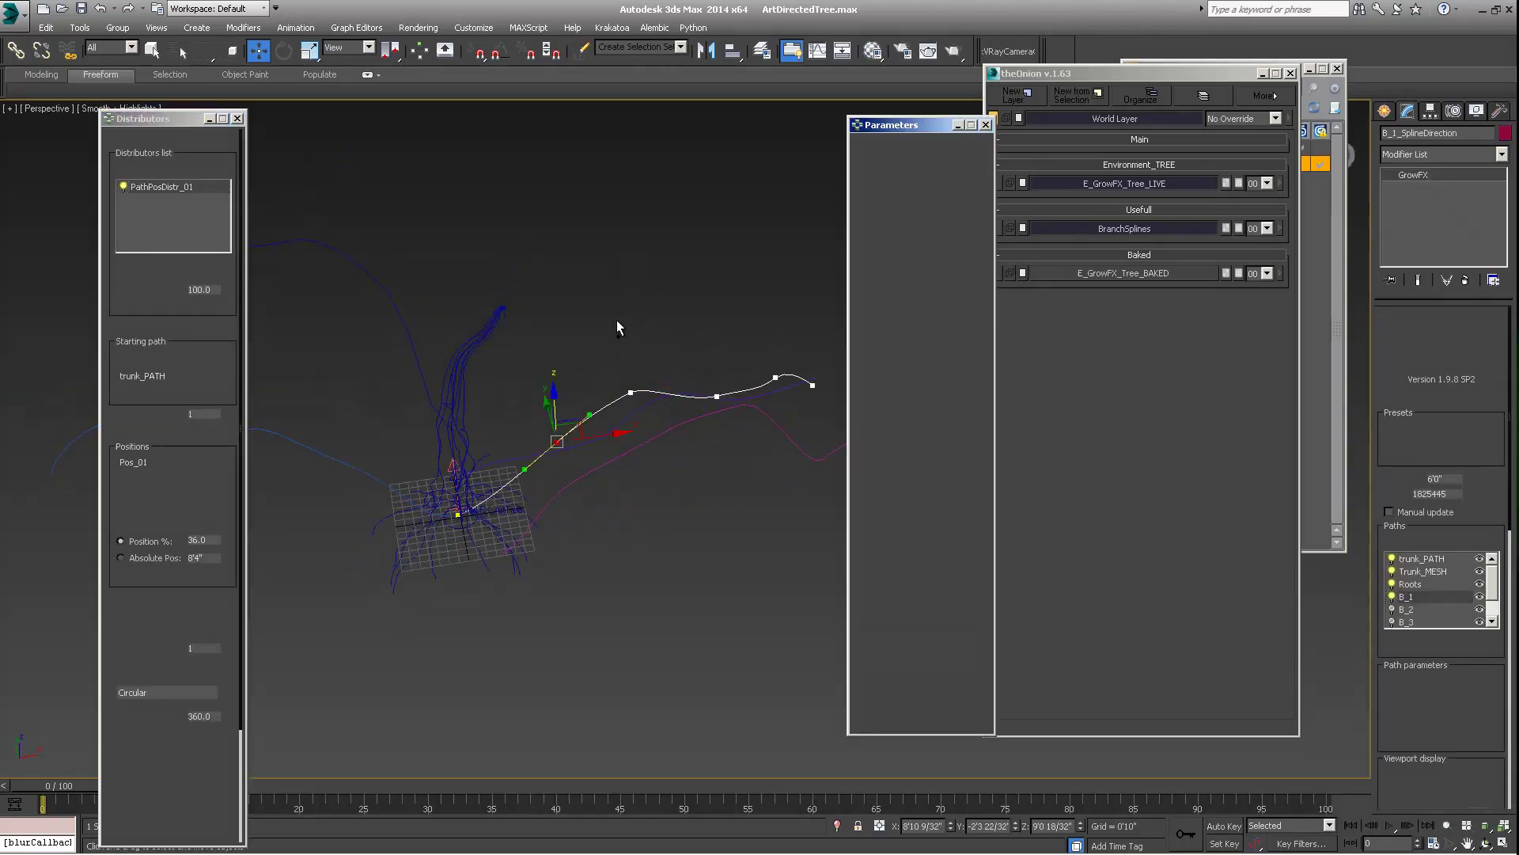
alt+middle_drag(610, 320, 510, 375)
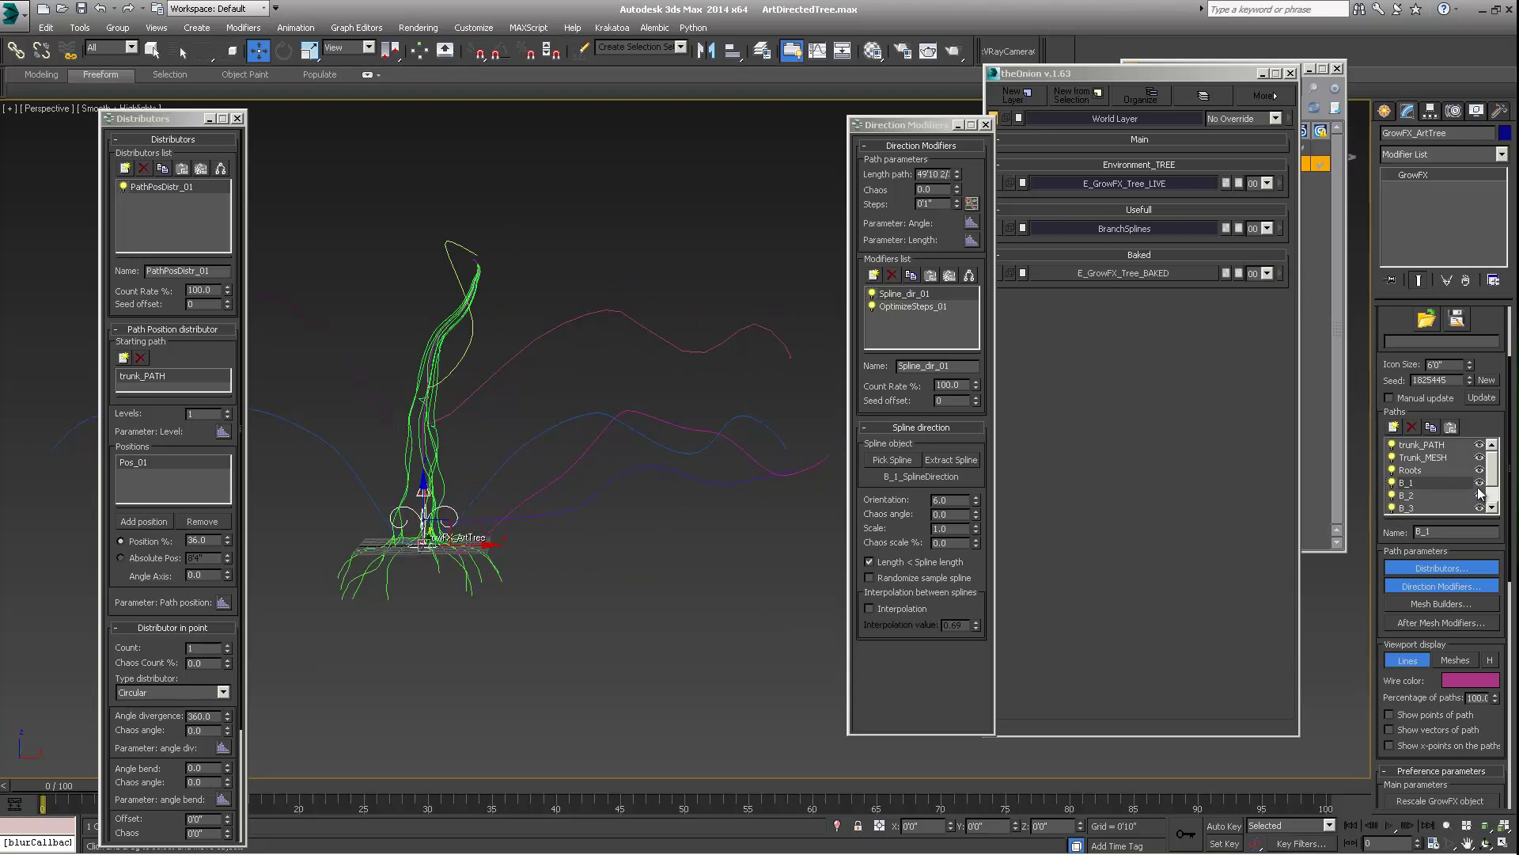
Turn on the B_4 branch path, inspect its new branches, and select it to show its settings
click(1492, 507)
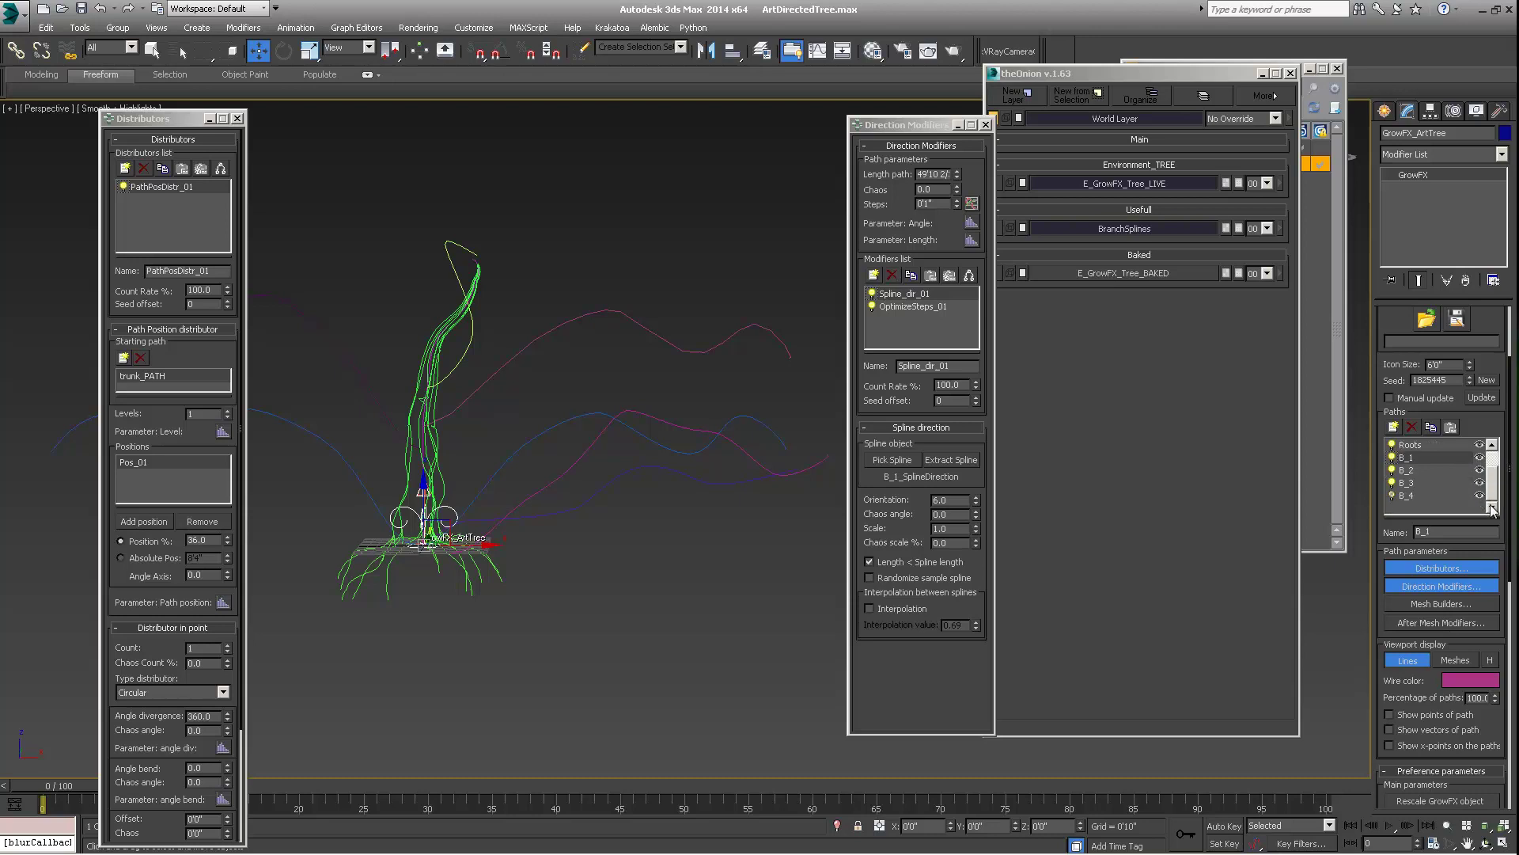
click(1393, 497)
alt+middle_drag(568, 460, 515, 419)
scroll(493, 427, down, 3)
alt+middle_drag(535, 285, 612, 316)
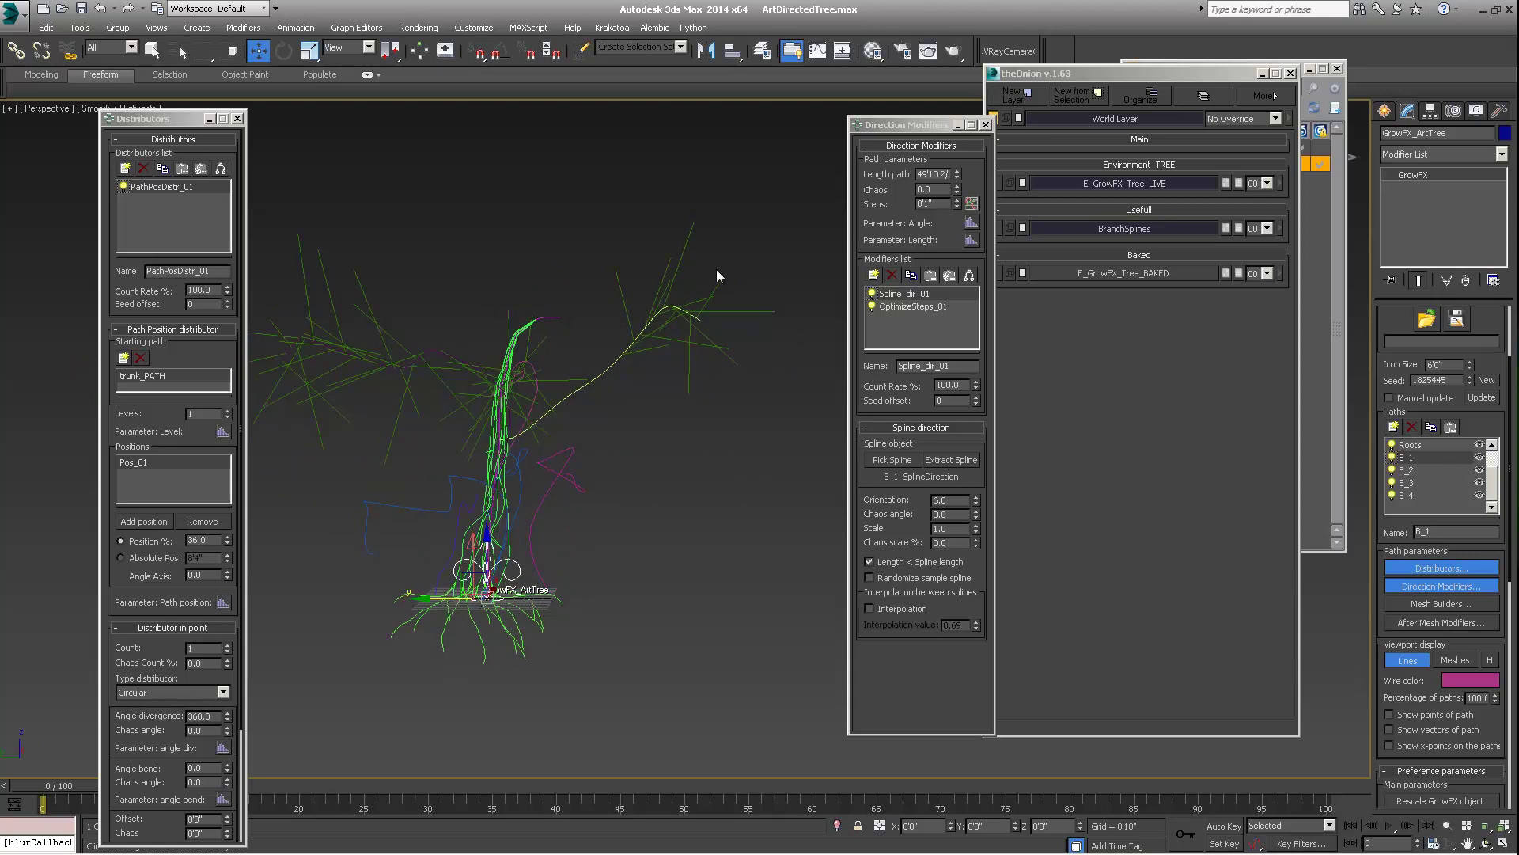
alt+middle_drag(619, 299, 510, 354)
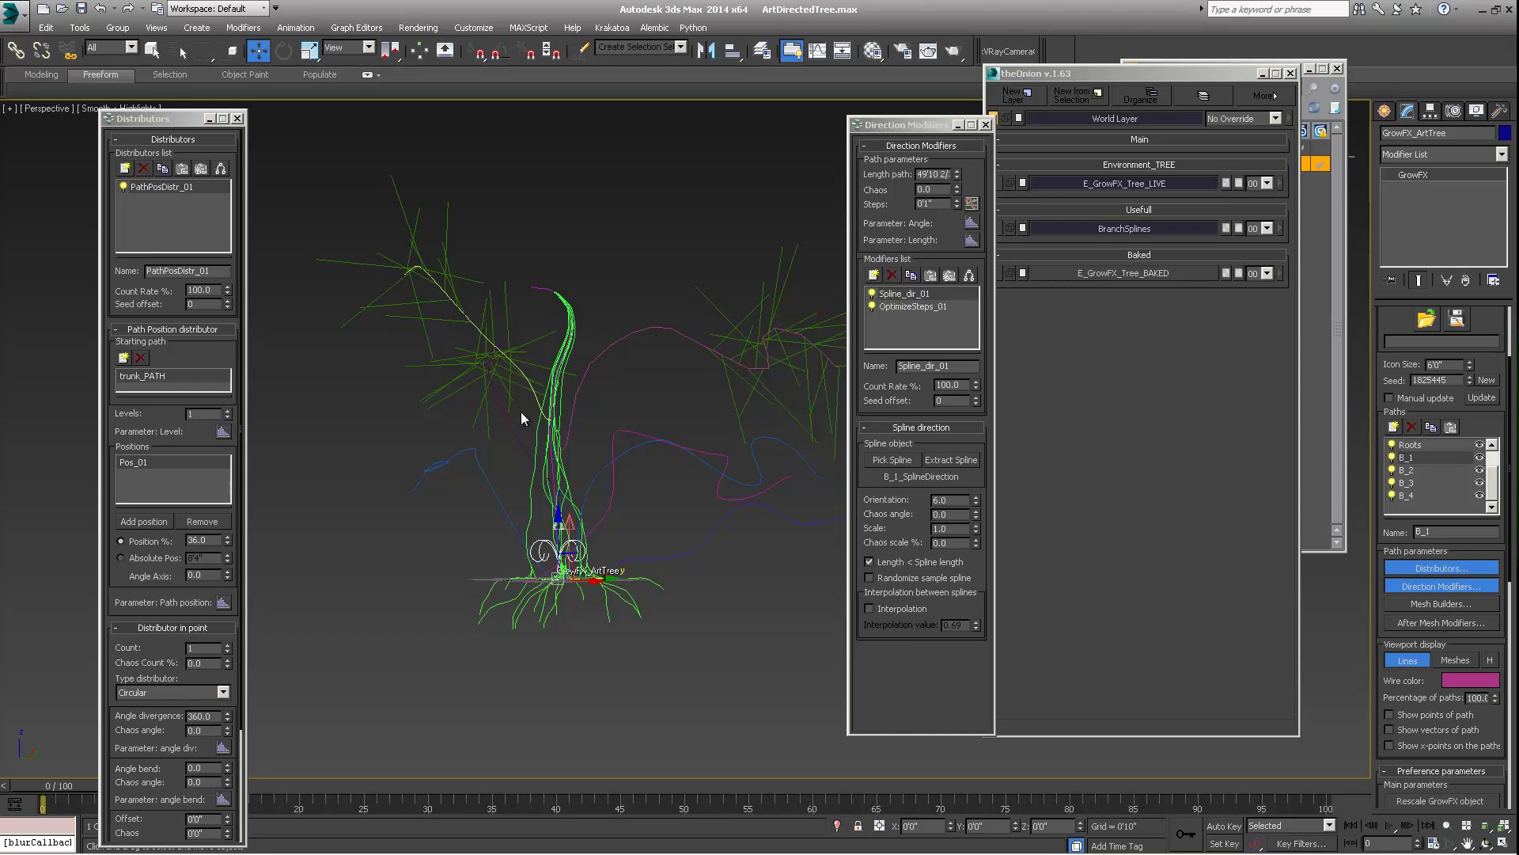
alt+middle_drag(521, 411, 689, 425)
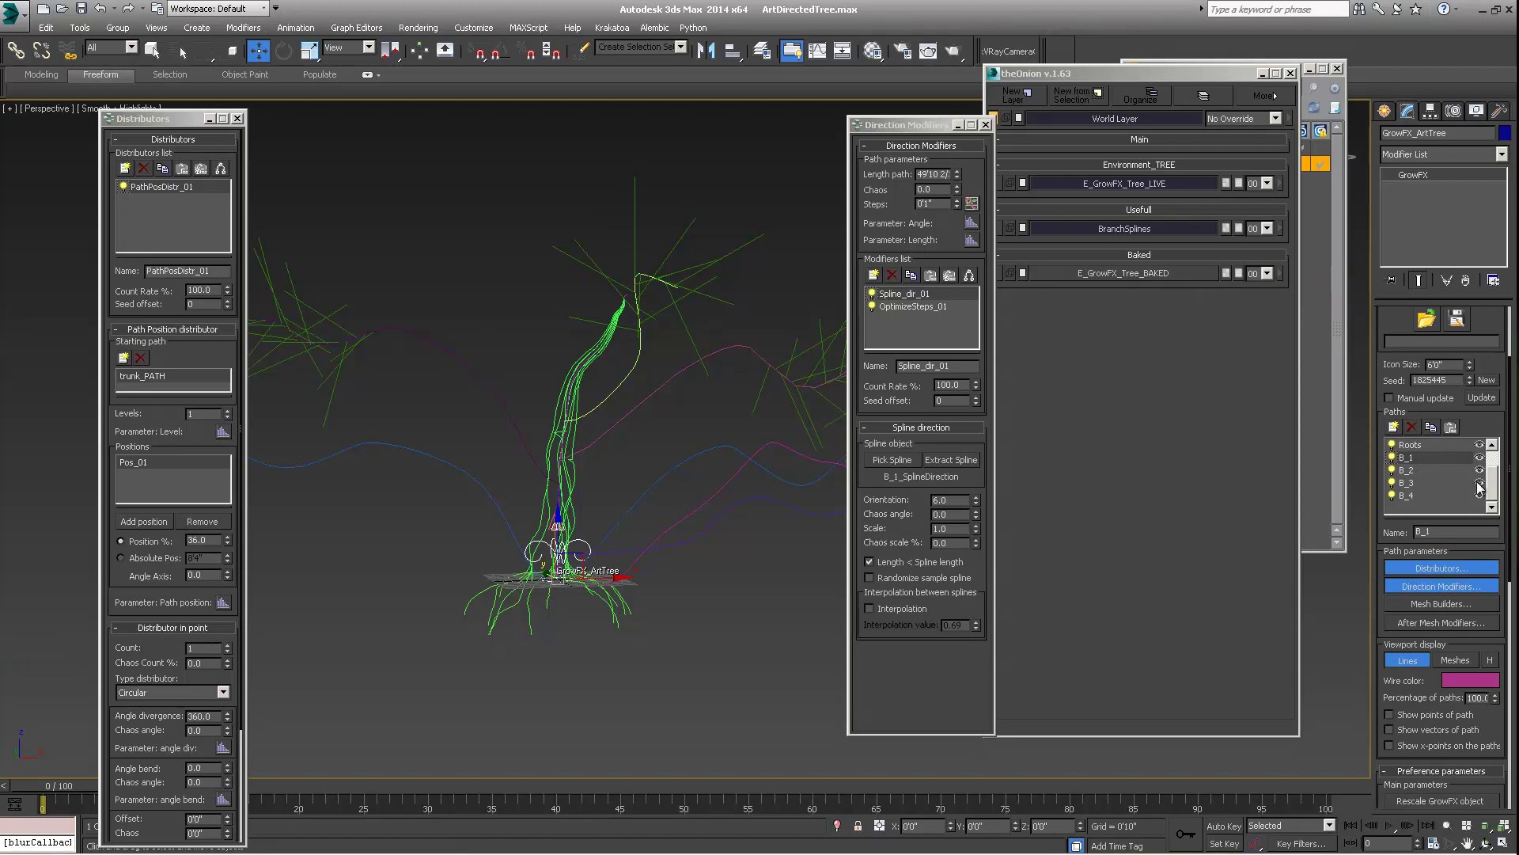
click(1394, 495)
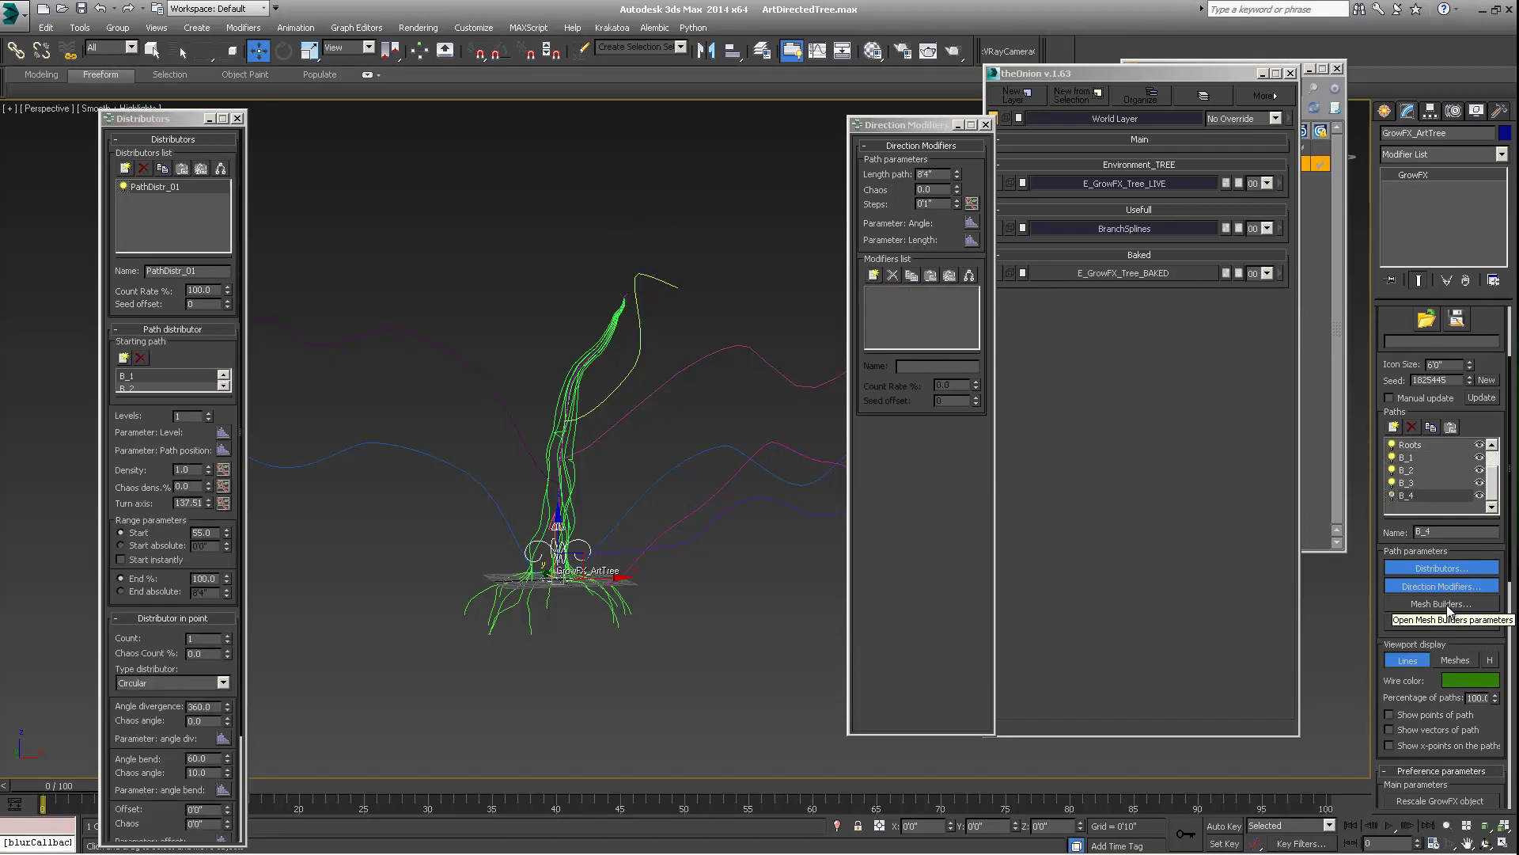
Switch viewport display to Meshes, inspect the solid blue tree, then deselect it
click(1457, 661)
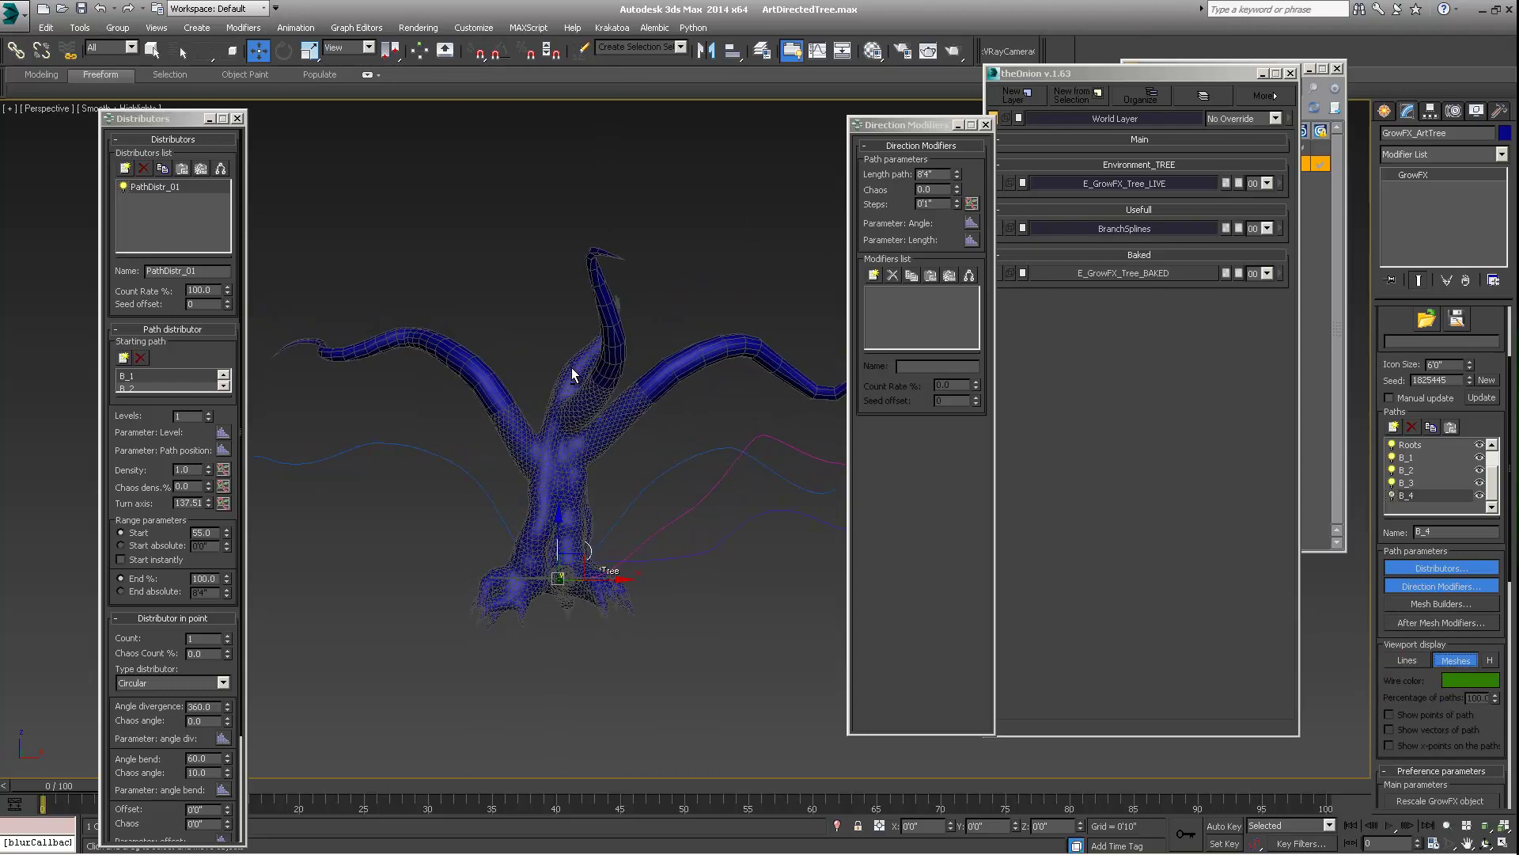
scroll(561, 390, up, 3)
middle_drag(546, 443, 581, 401)
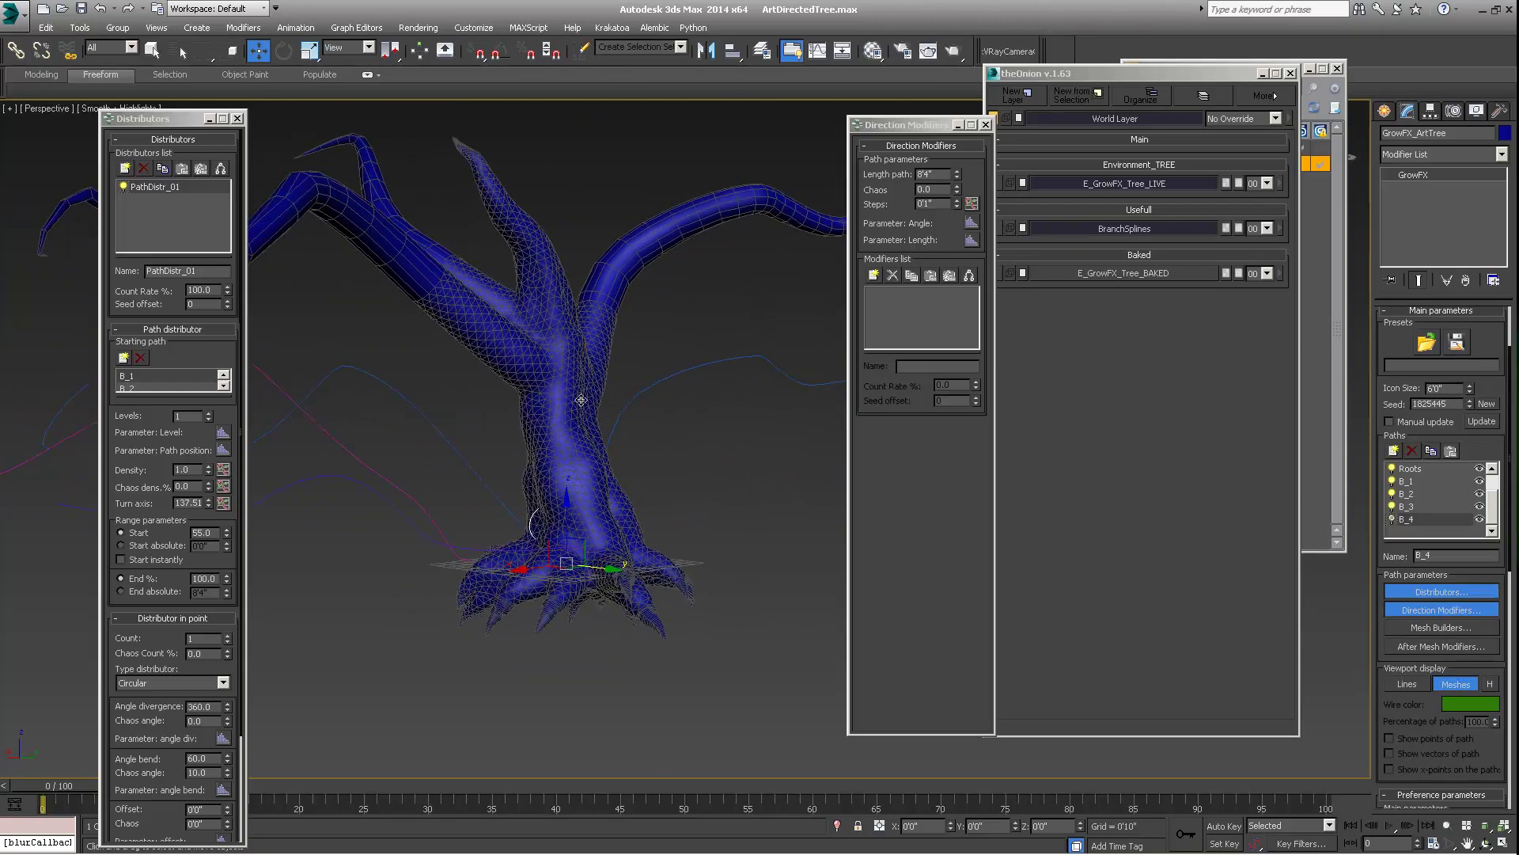
alt+middle_drag(570, 471, 540, 385)
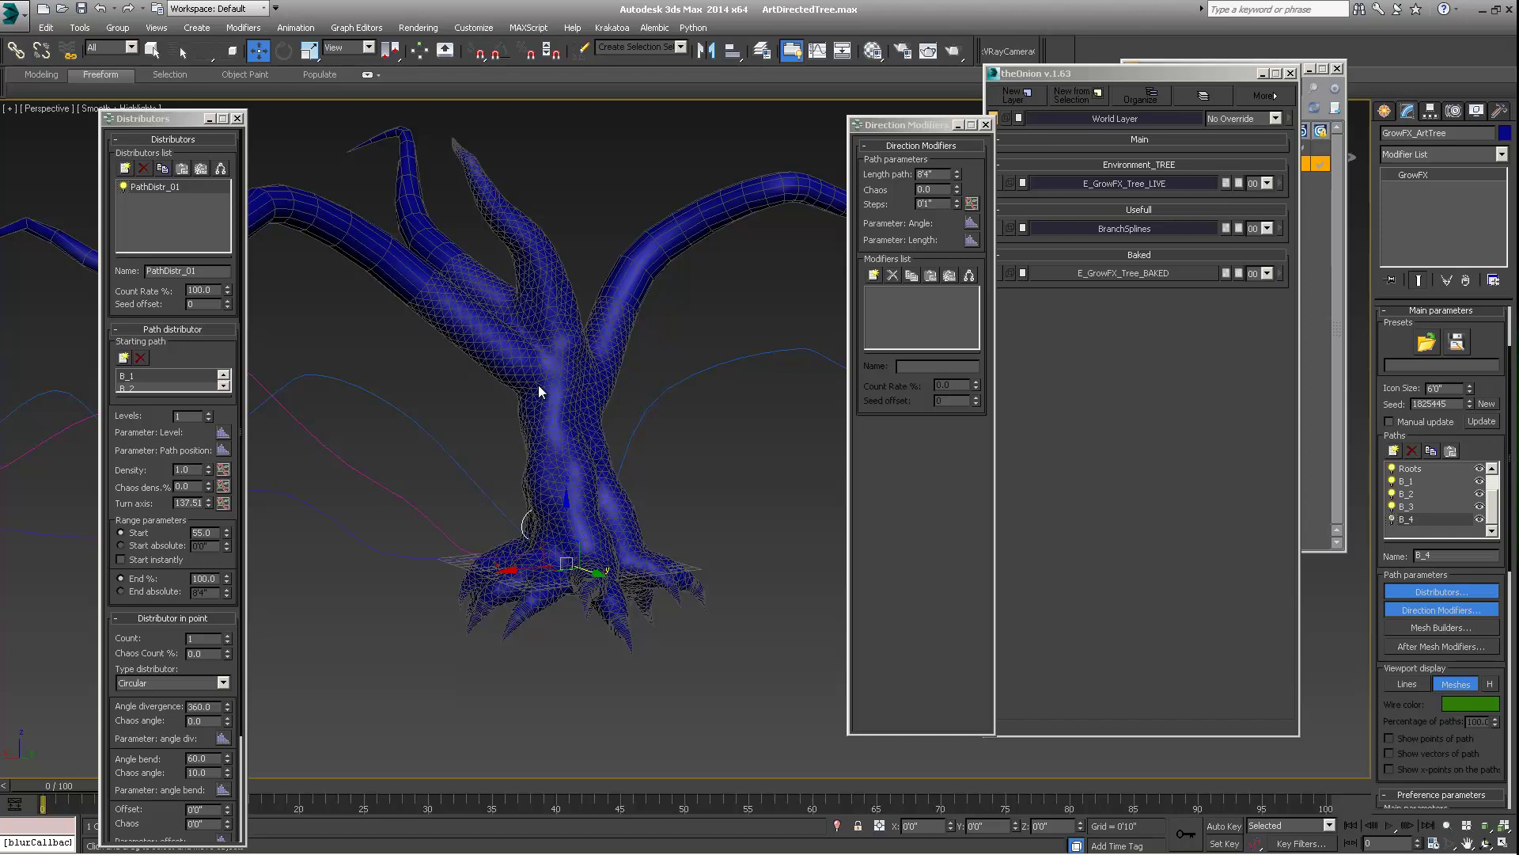
alt+middle_drag(781, 502, 425, 501)
click(673, 436)
Orbit and zoom around the meshed tree to inspect its branches and trunk close up
scroll(639, 509, up, 3)
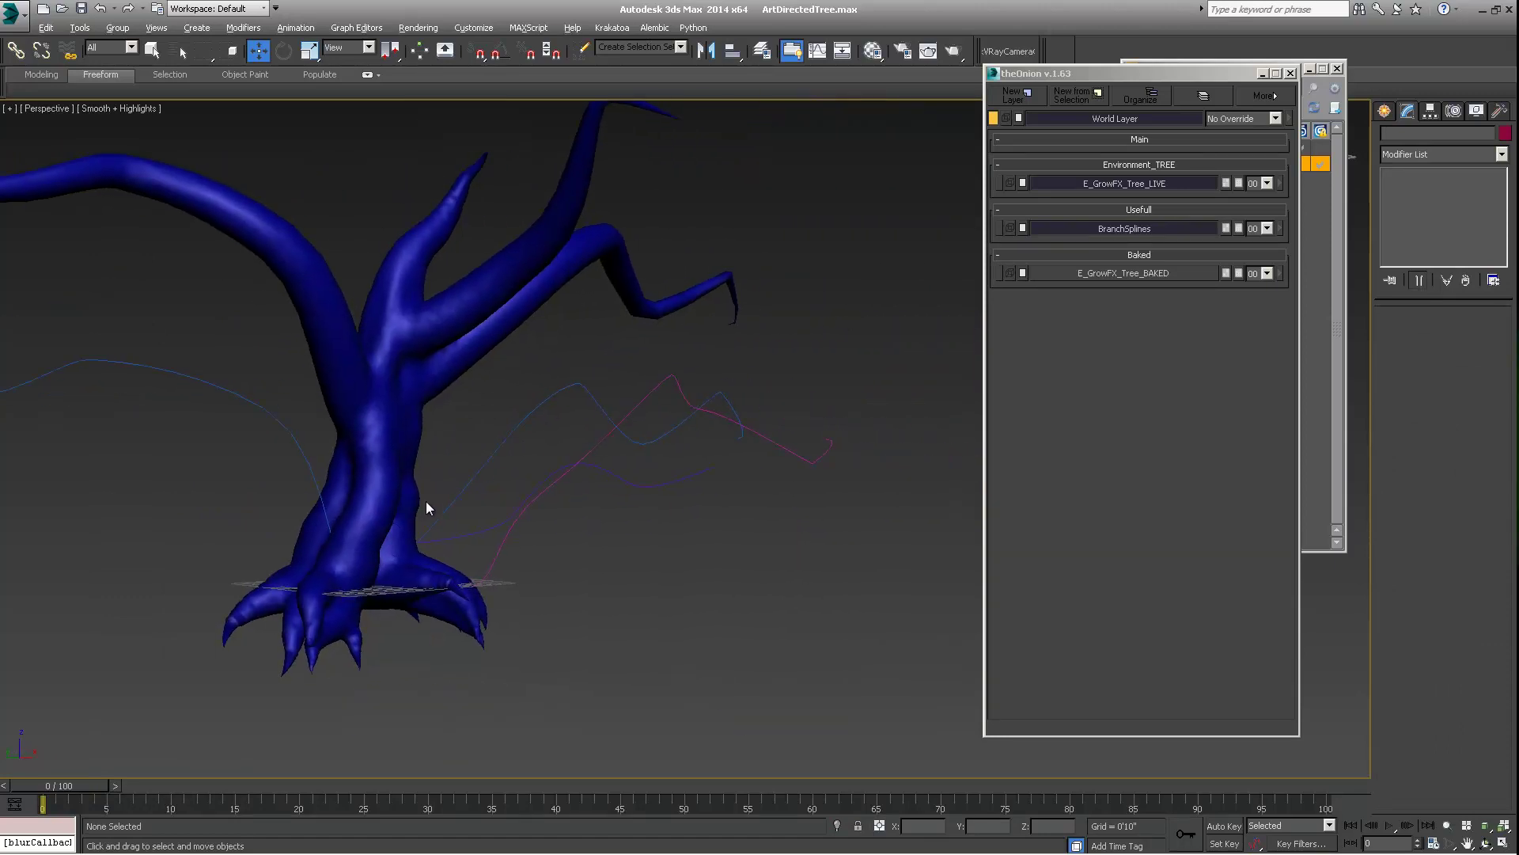
middle_drag(396, 395, 277, 499)
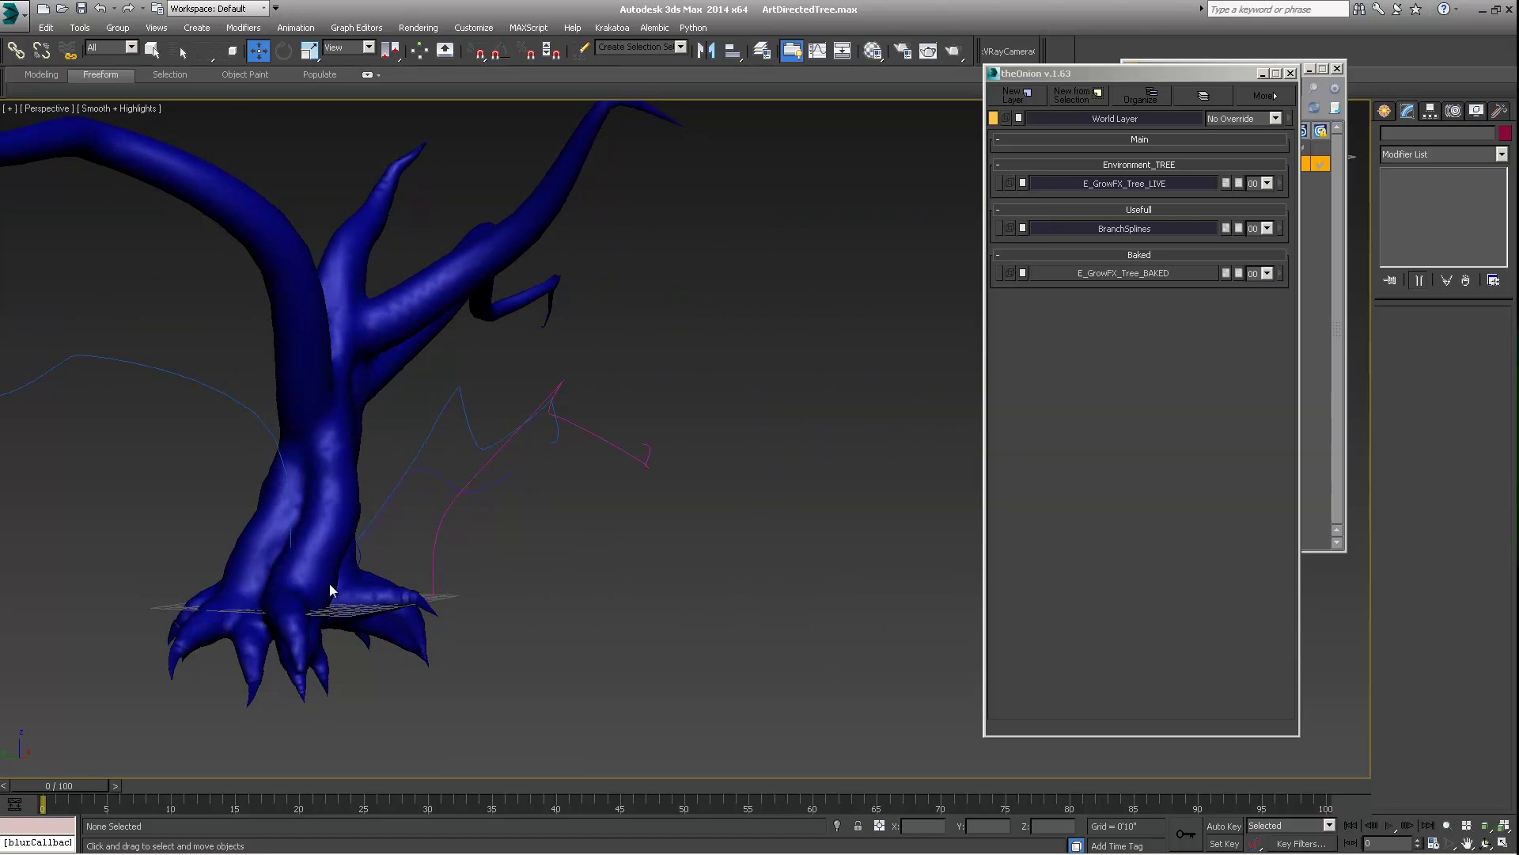
mouse_move(330, 584)
alt+middle_down()
mouse_move(292, 603)
mouse_move(345, 527)
mouse_move(351, 478)
mouse_move(364, 508)
mouse_move(445, 532)
mouse_move(512, 520)
alt+middle_up()
mouse_move(404, 507)
alt+middle_down()
mouse_move(486, 476)
mouse_move(500, 439)
mouse_move(364, 509)
alt+middle_up()
scroll(427, 500, up, 6)
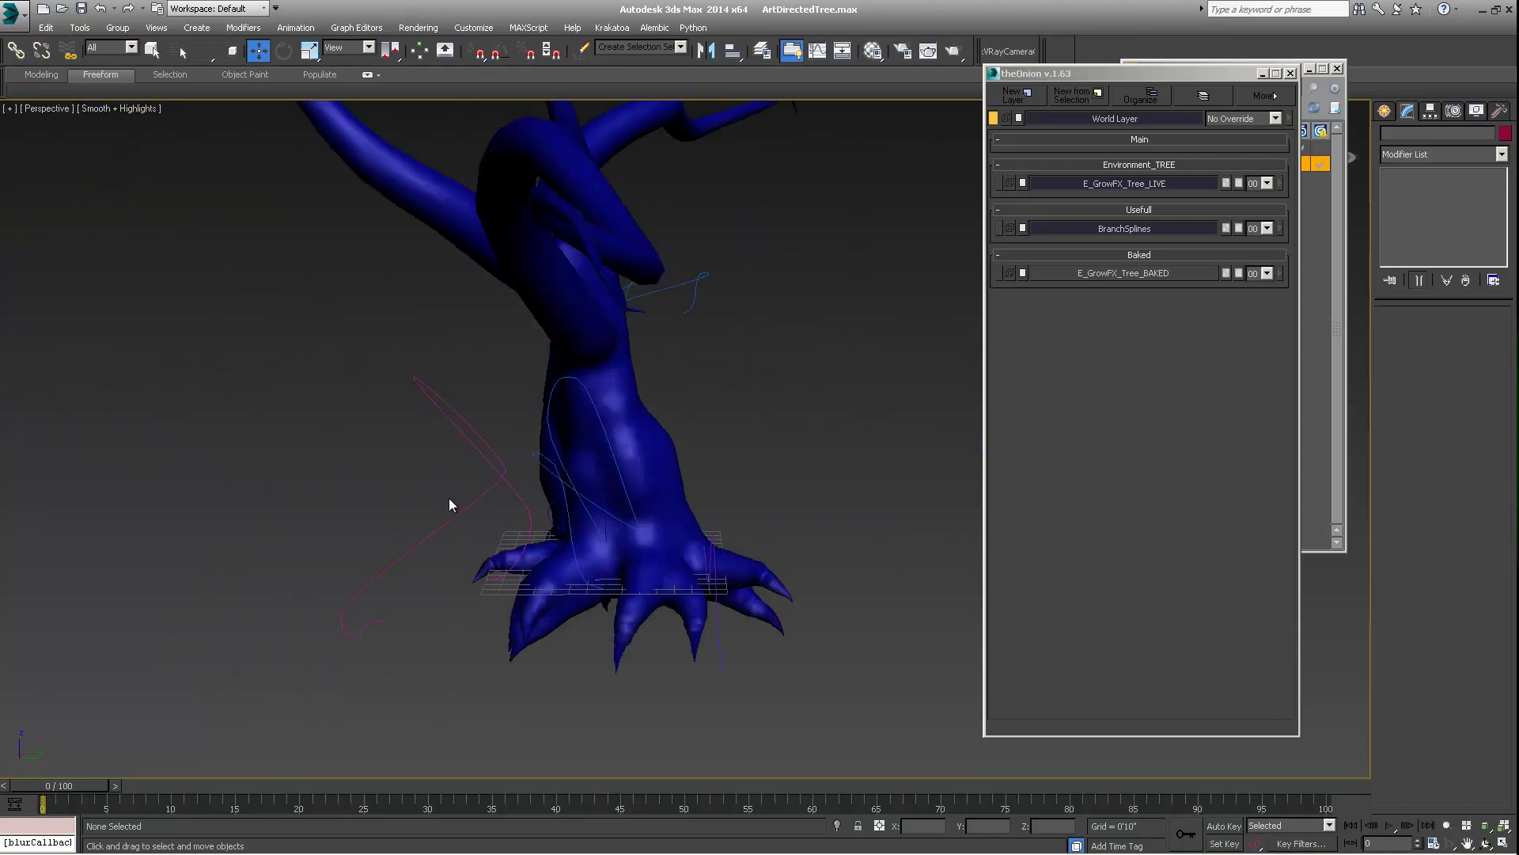
middle_drag(557, 516, 557, 561)
scroll(565, 459, up, 4)
alt+middle_drag(565, 459, 712, 451)
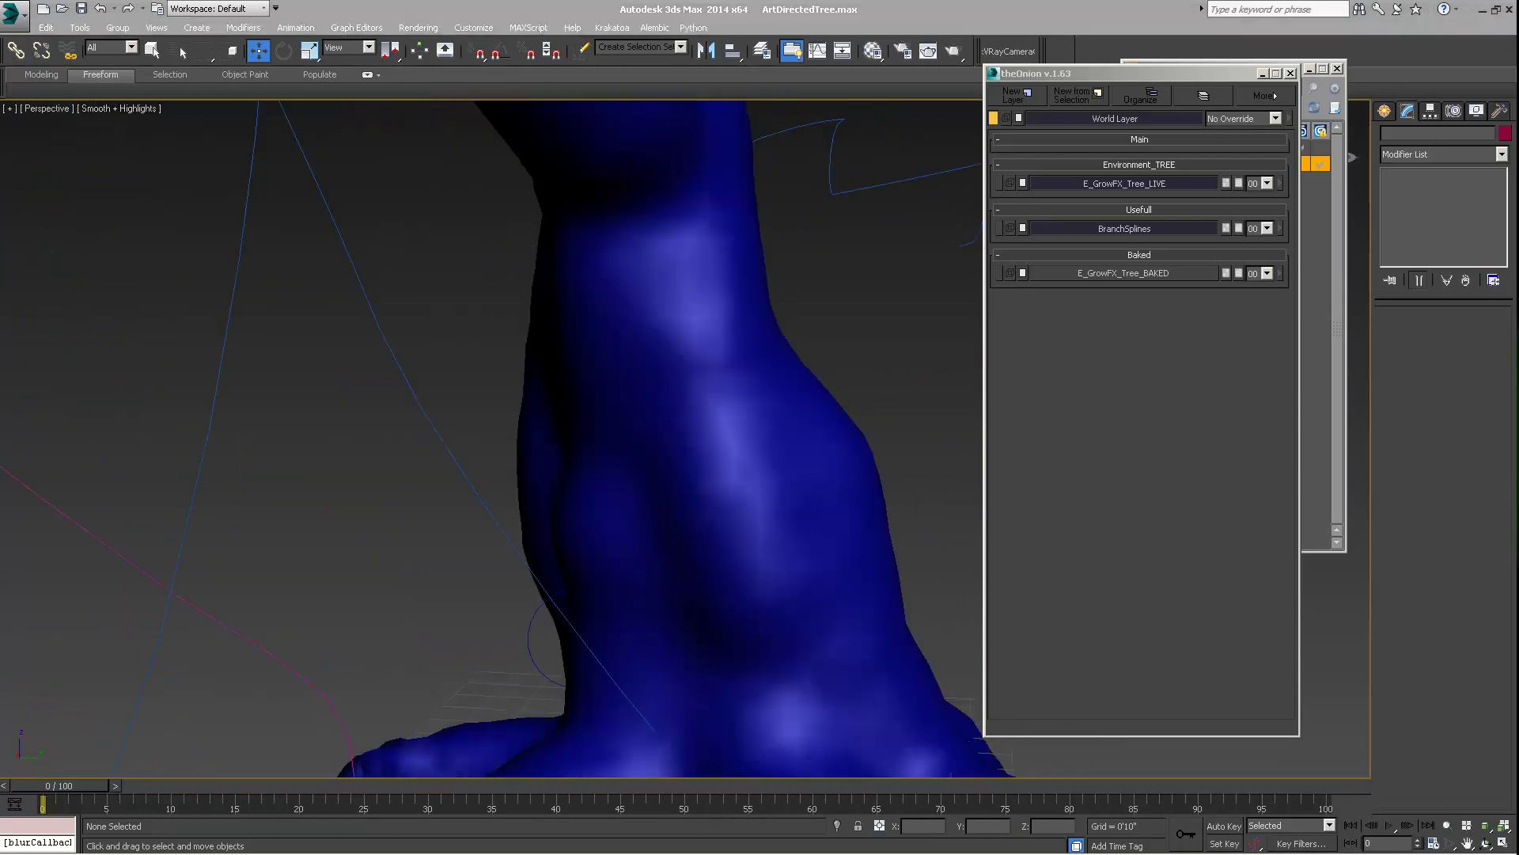
Pan along the trunk and roots, then reselect the tree to reopen B_4's editors
middle_drag(809, 342, 290, 318)
scroll(356, 347, down, 2)
middle_drag(332, 384, 259, 481)
scroll(260, 481, up, 3)
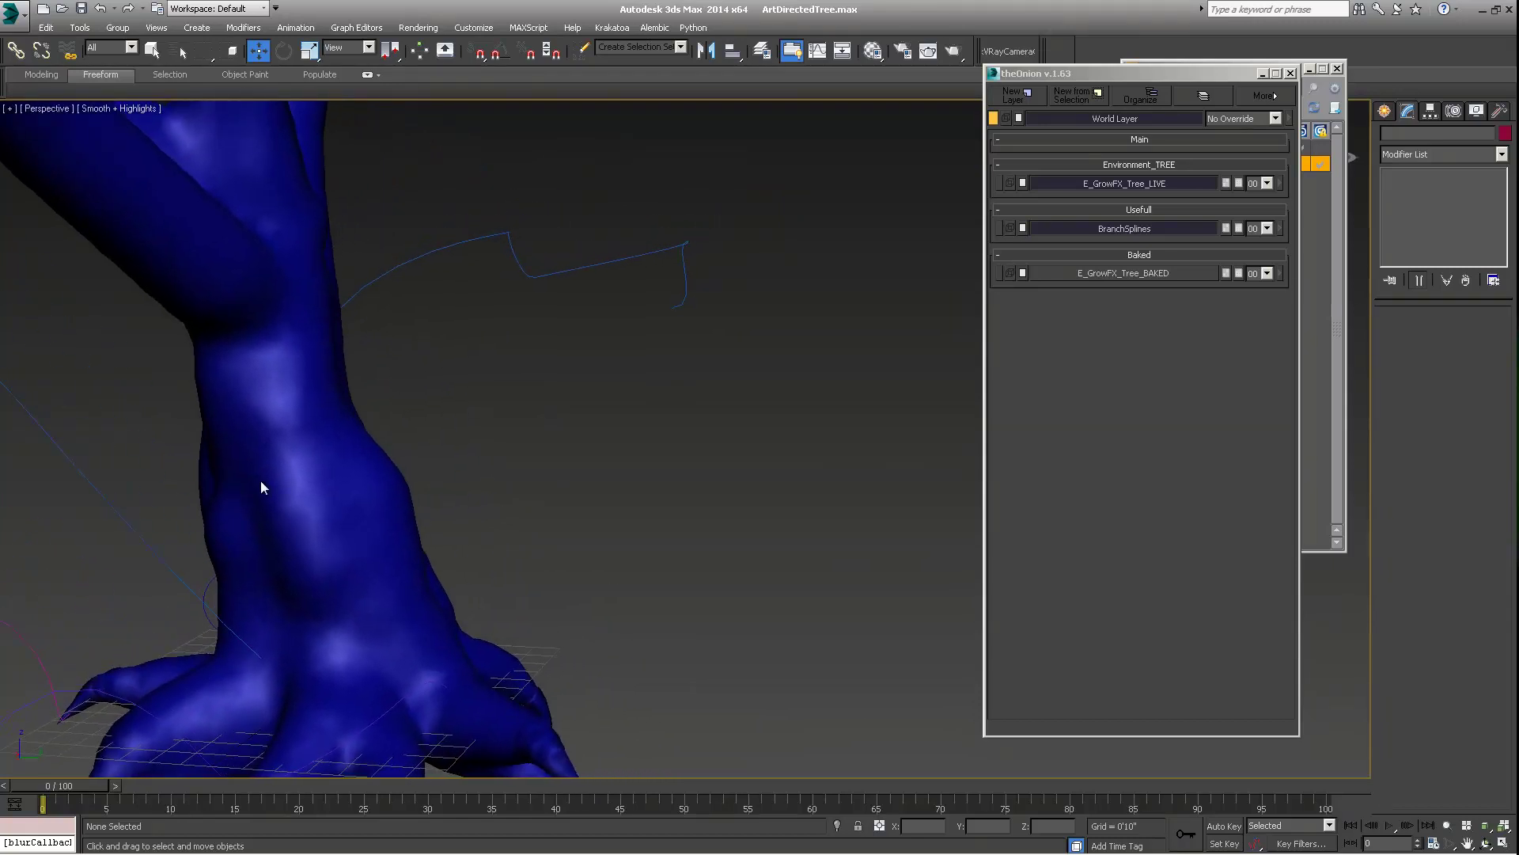
scroll(490, 577, down, 1)
scroll(491, 584, down, 6)
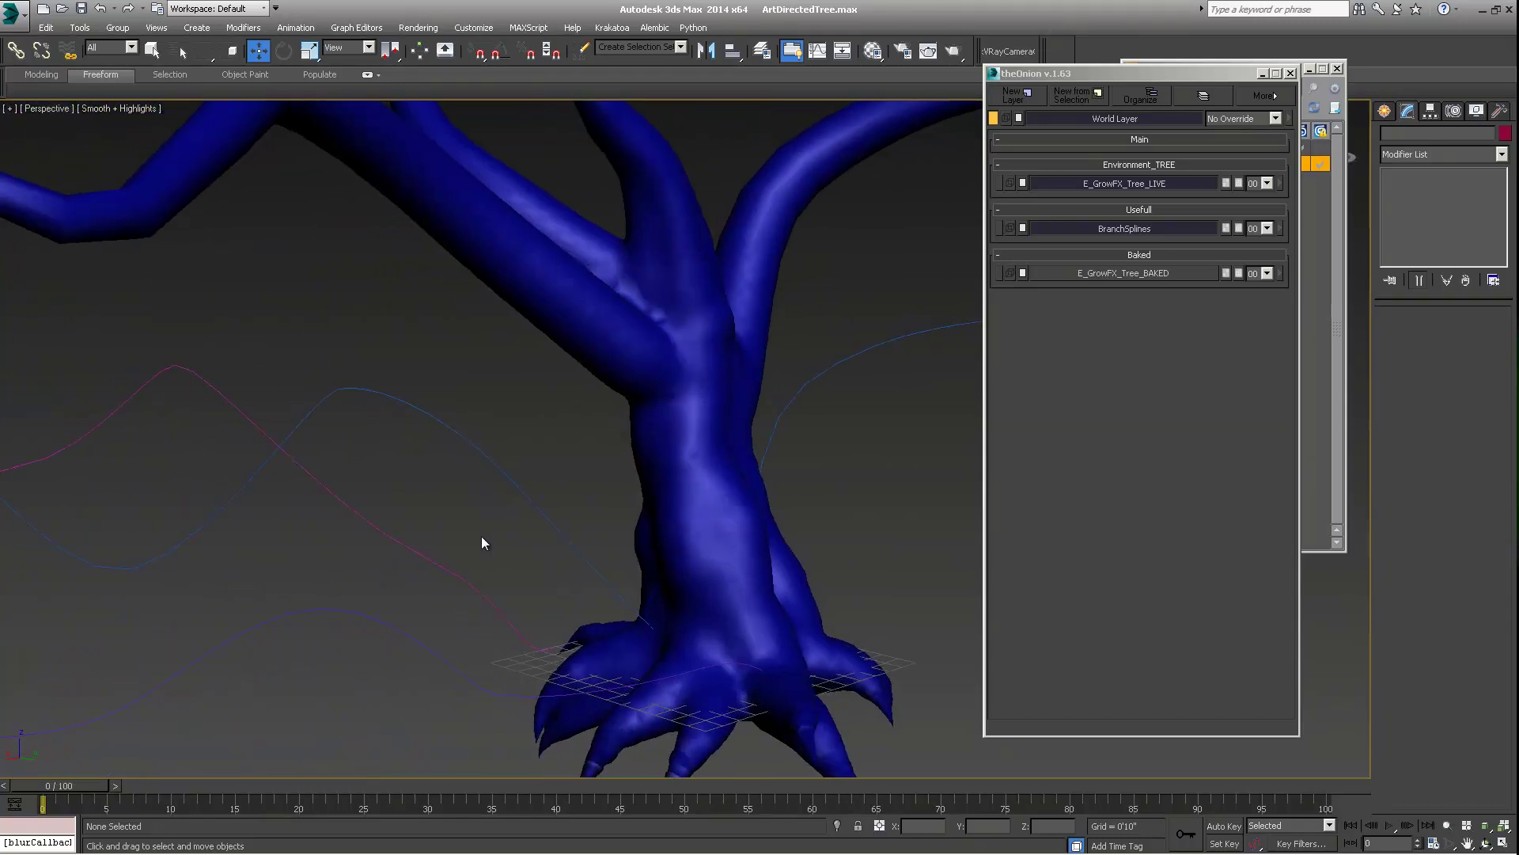
scroll(441, 530, up, 2)
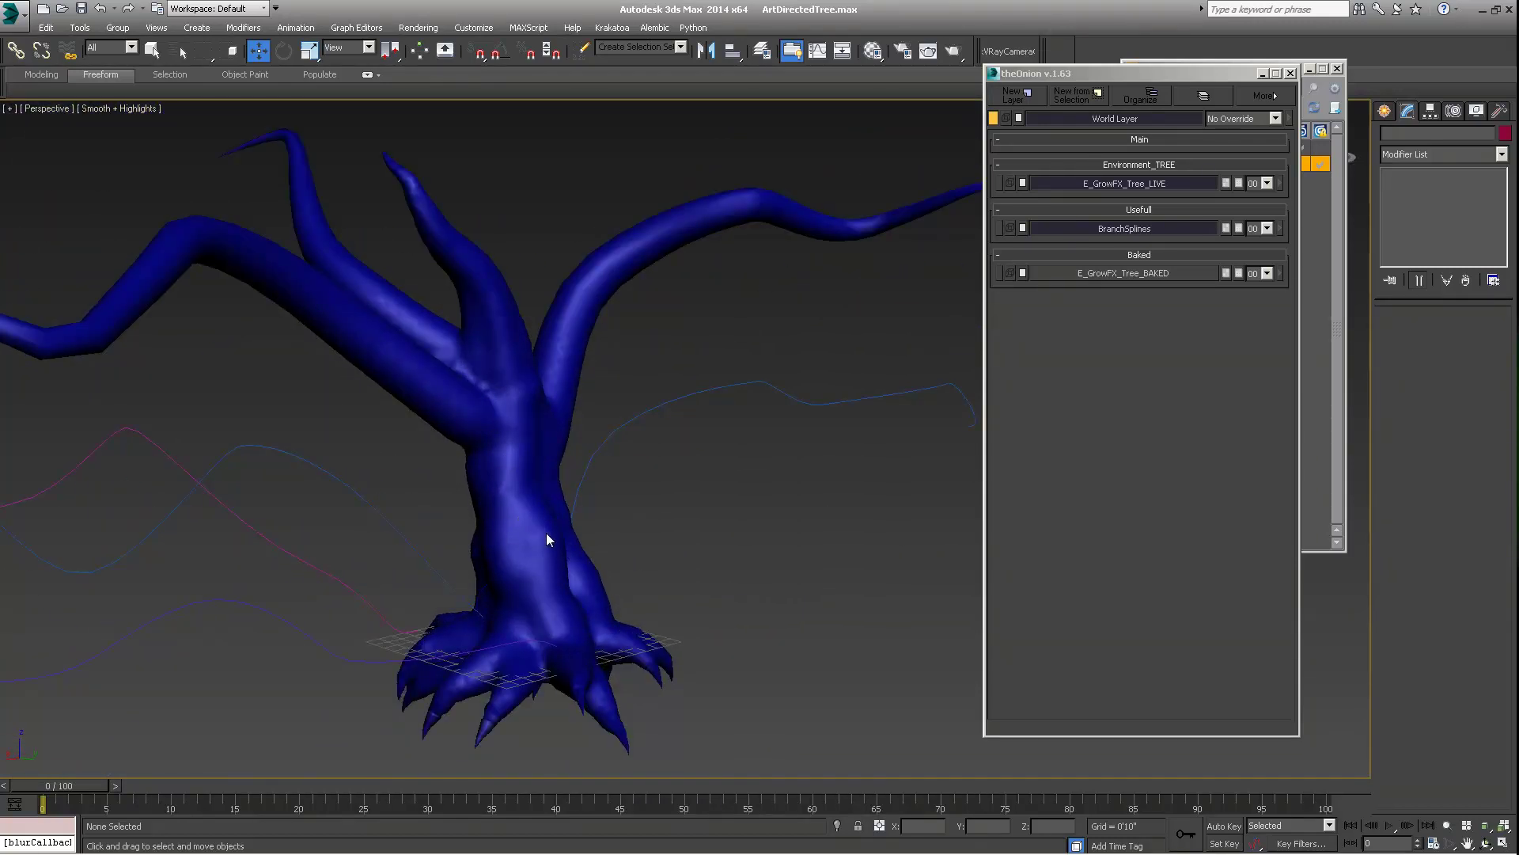
alt+middle_drag(526, 516, 539, 401)
scroll(417, 509, down, 2)
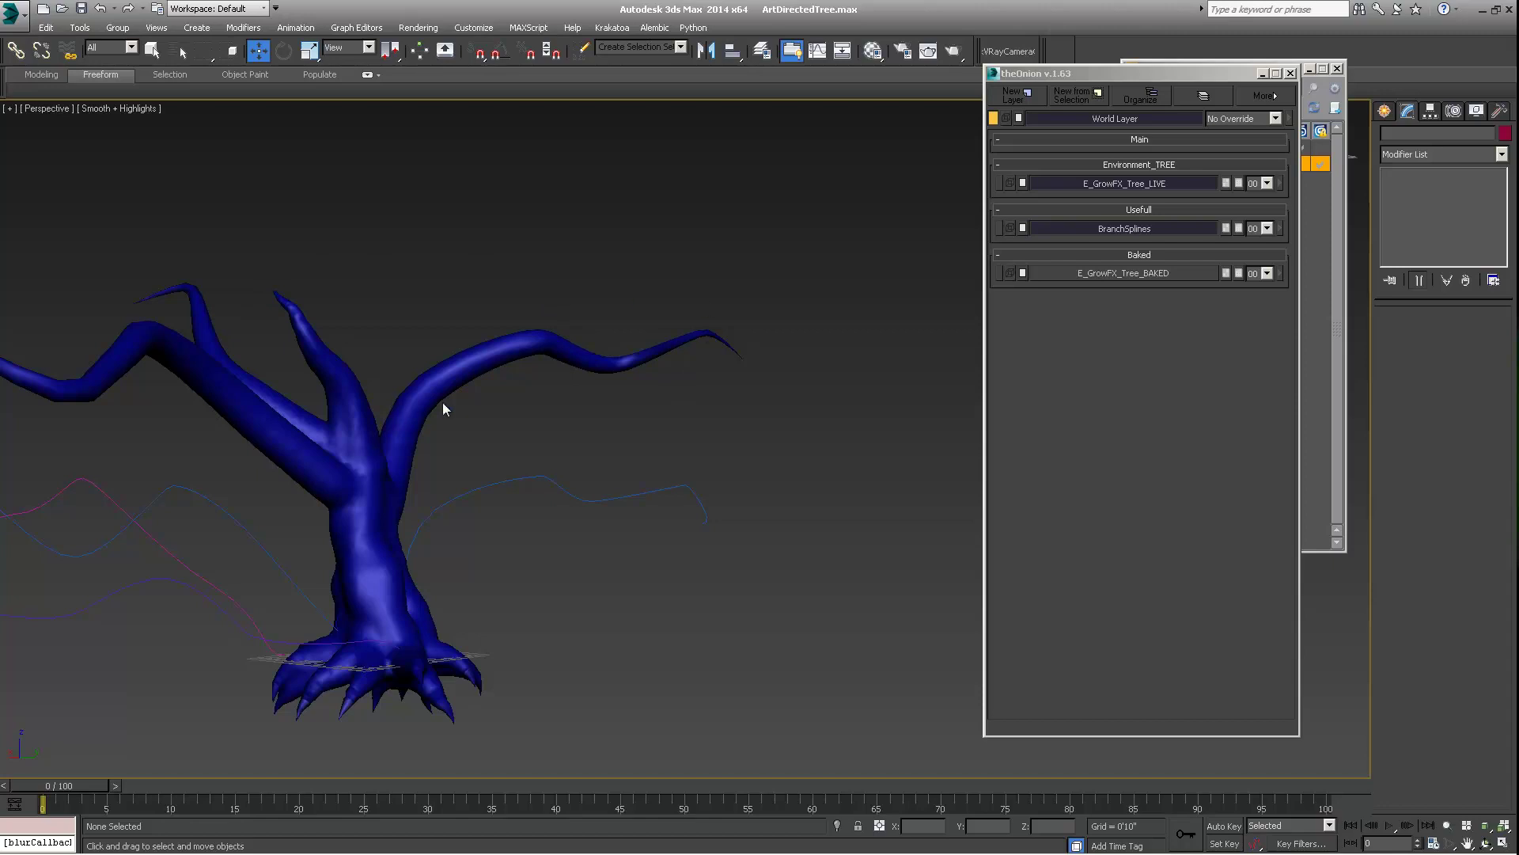
alt+middle_drag(444, 402, 454, 549)
click(432, 533)
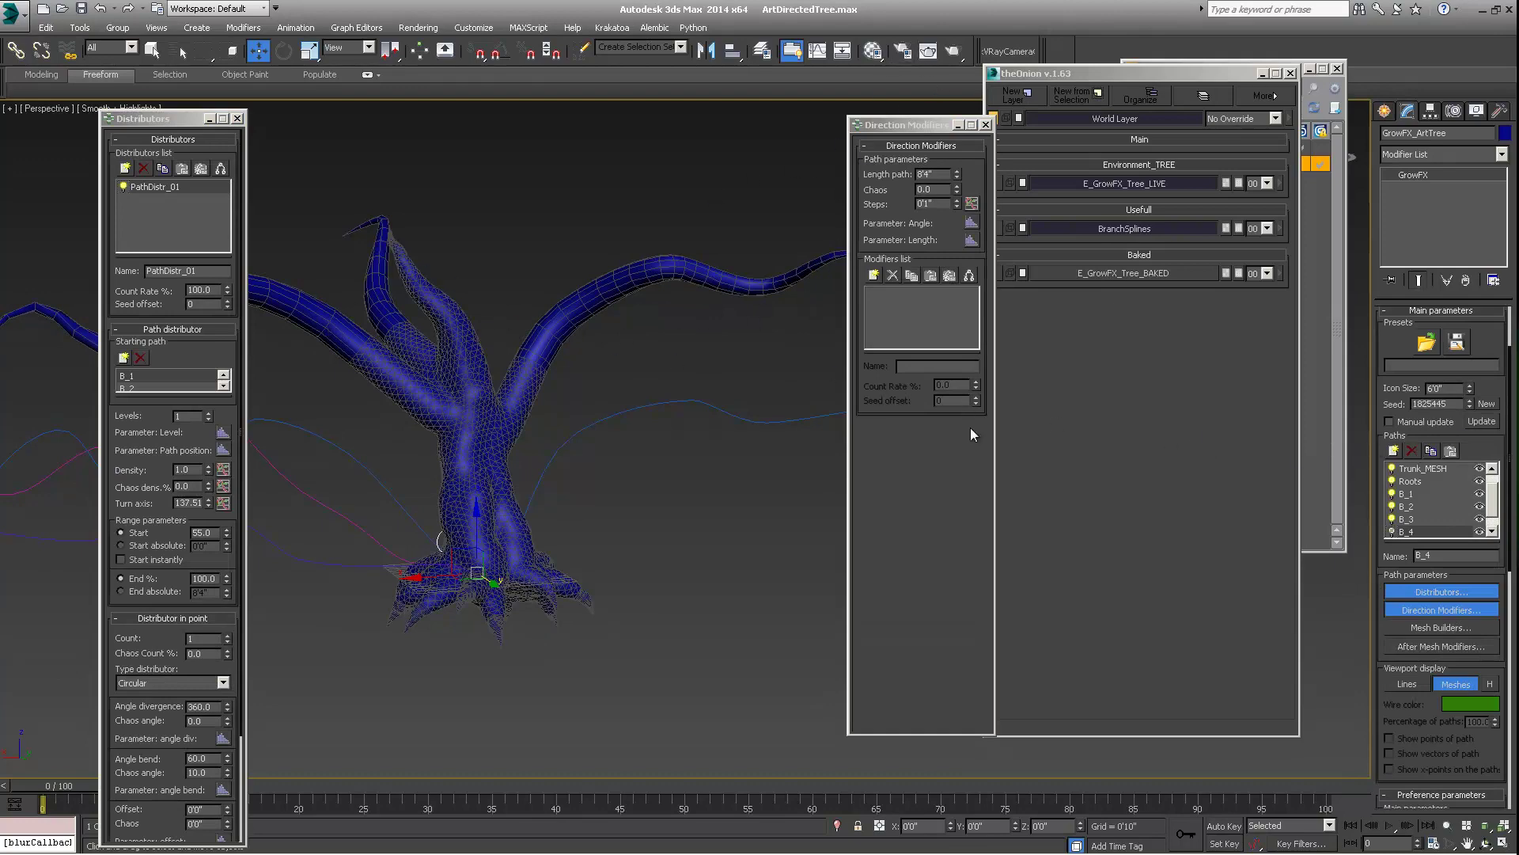
alt+middle_drag(534, 443, 515, 371)
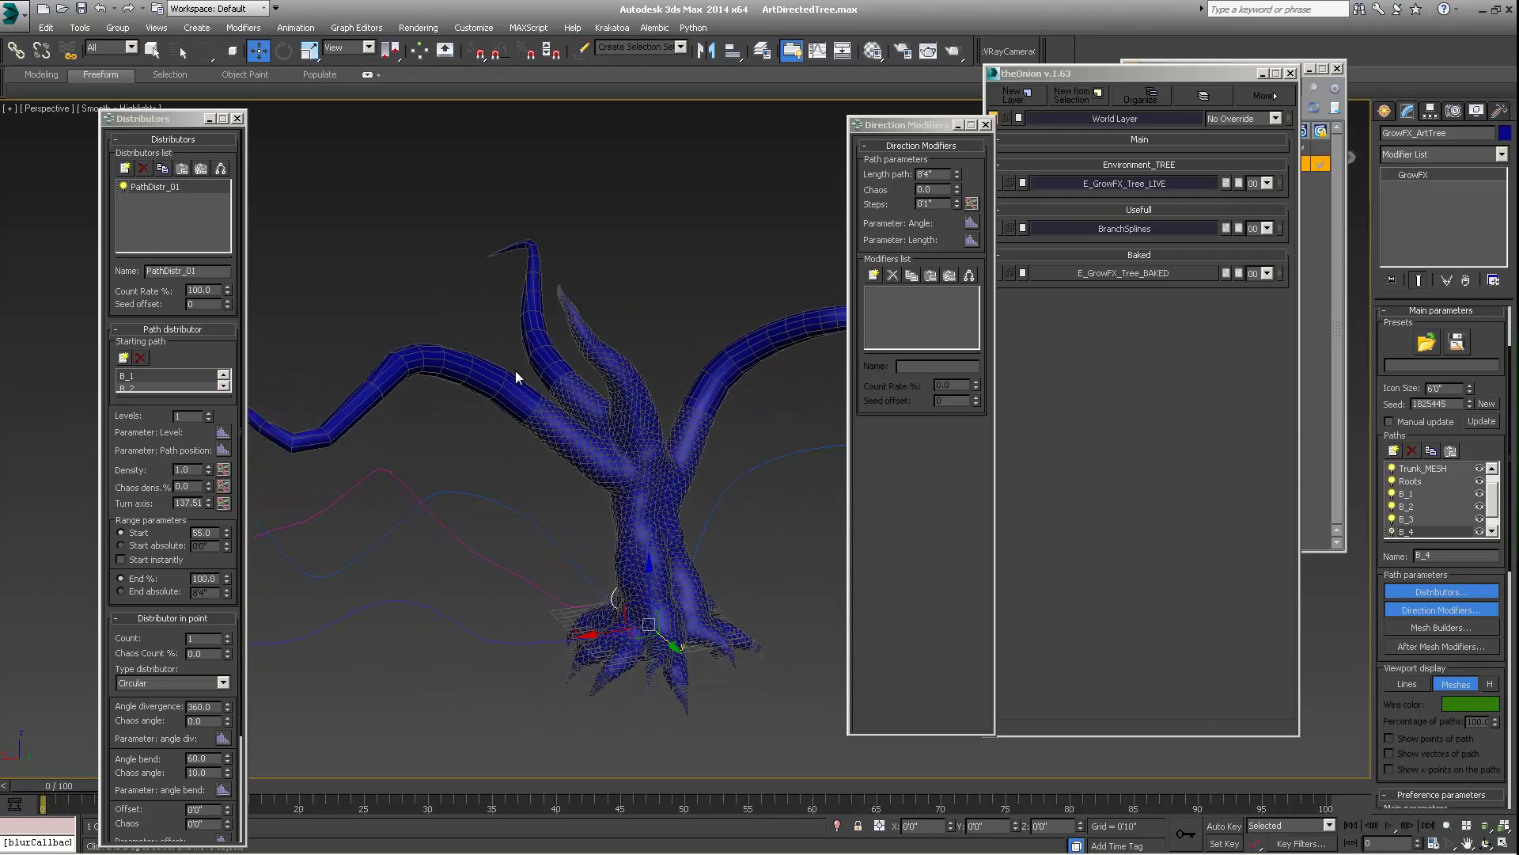
alt+middle_drag(616, 436, 598, 494)
scroll(623, 568, up, 5)
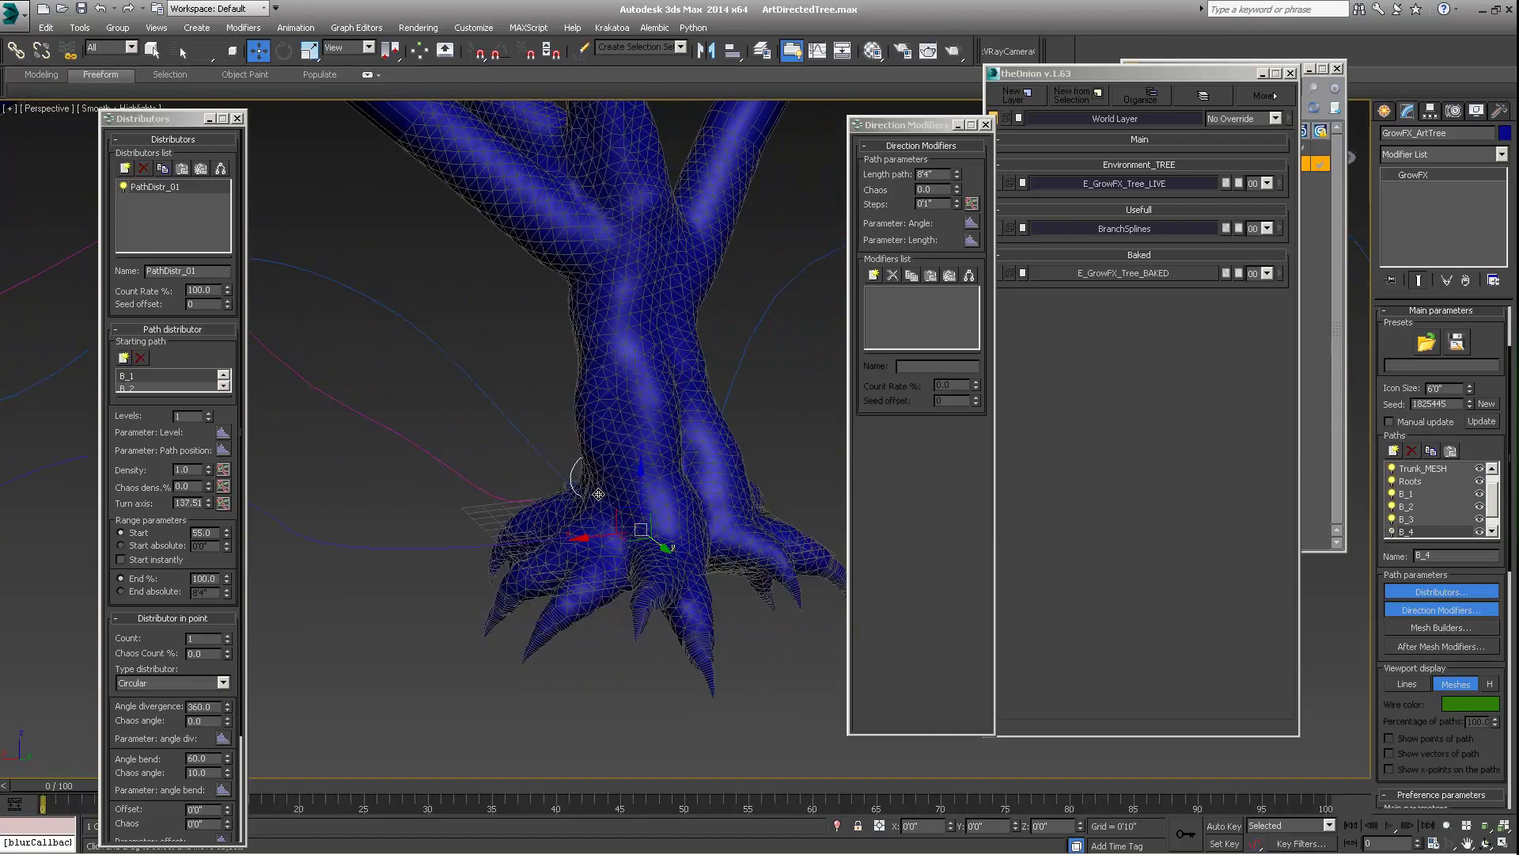
alt+middle_drag(730, 522, 633, 524)
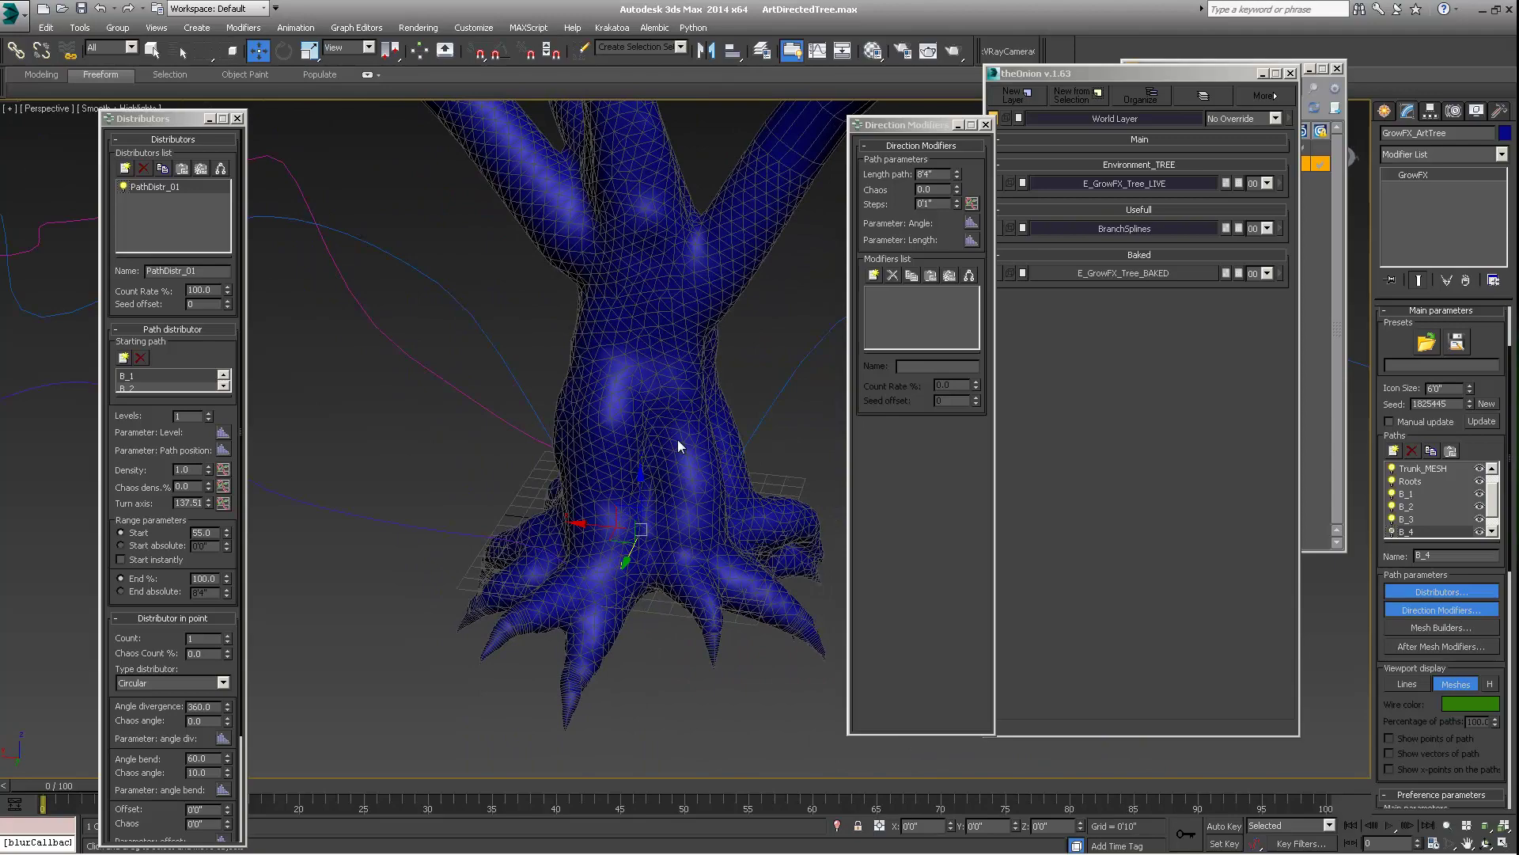
alt+middle_drag(678, 439, 587, 593)
mouse_move(584, 842)
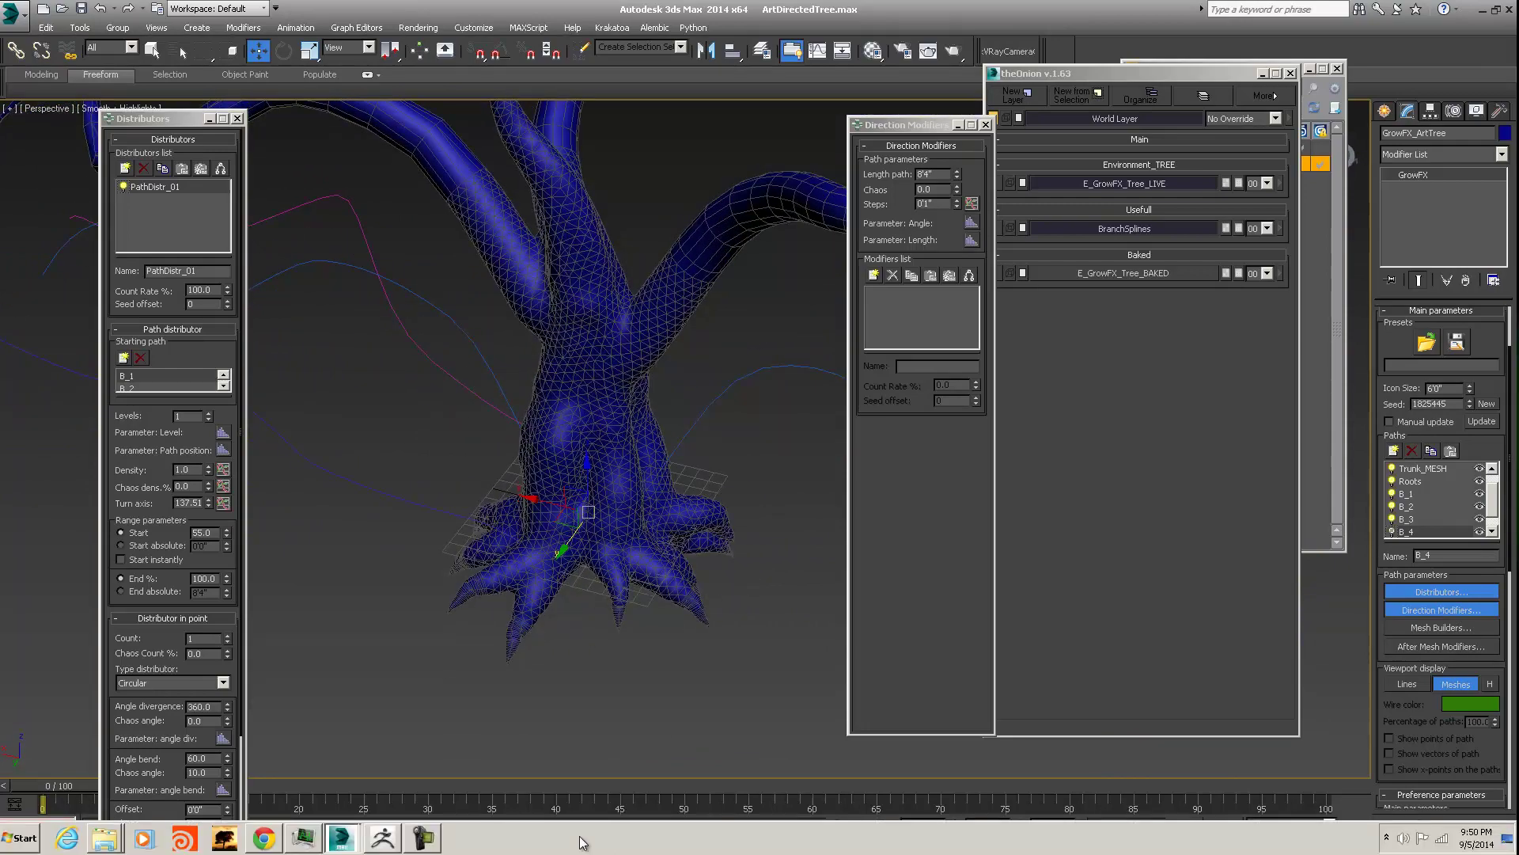
mouse_move(619, 463)
alt+middle_down()
mouse_move(665, 475)
mouse_move(631, 525)
mouse_move(667, 488)
mouse_move(633, 458)
alt+middle_up()
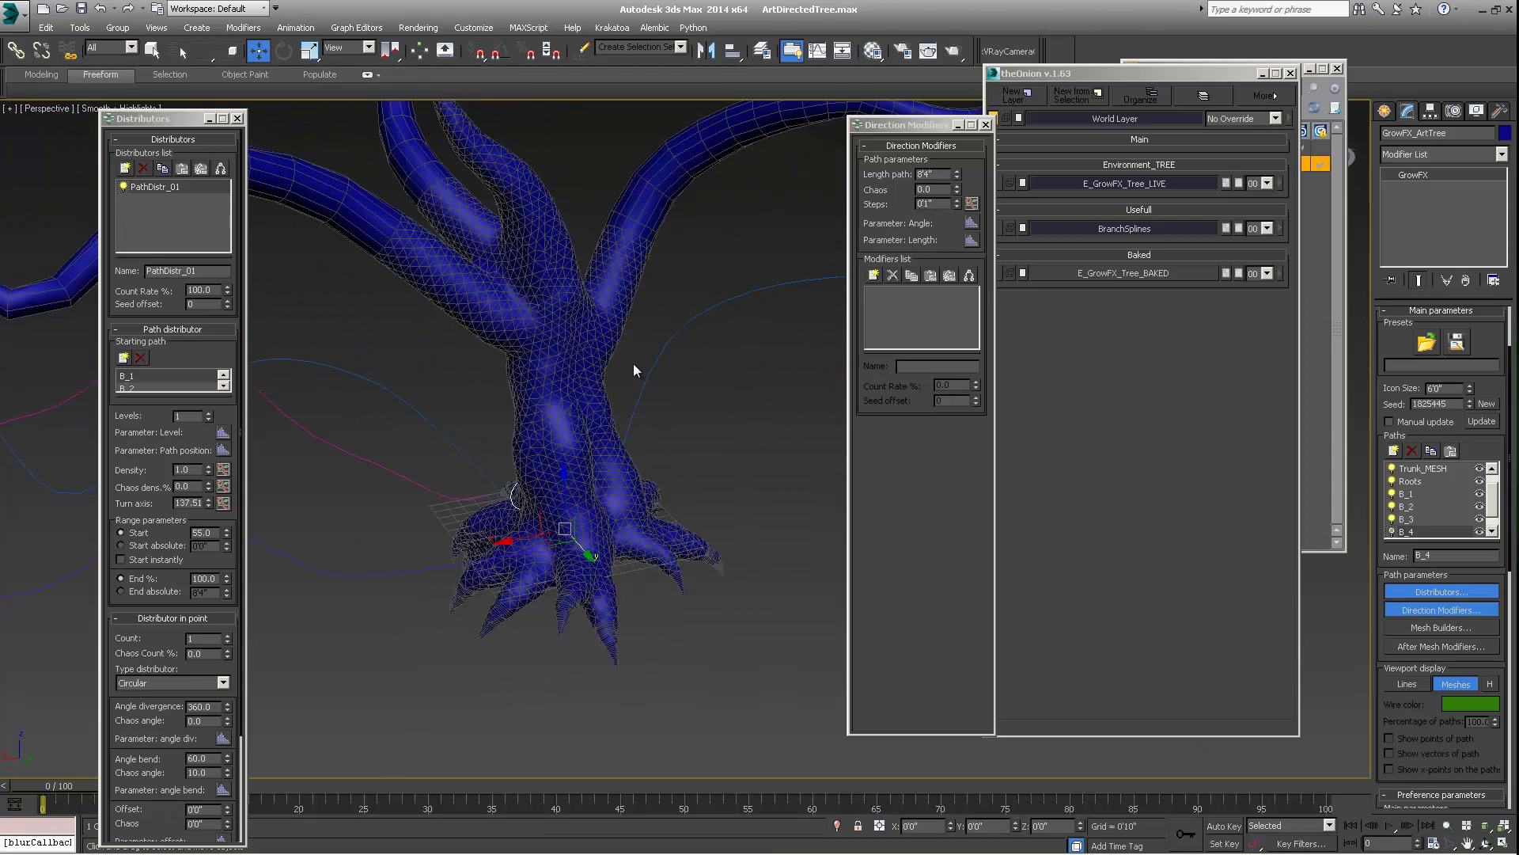
mouse_move(401, 845)
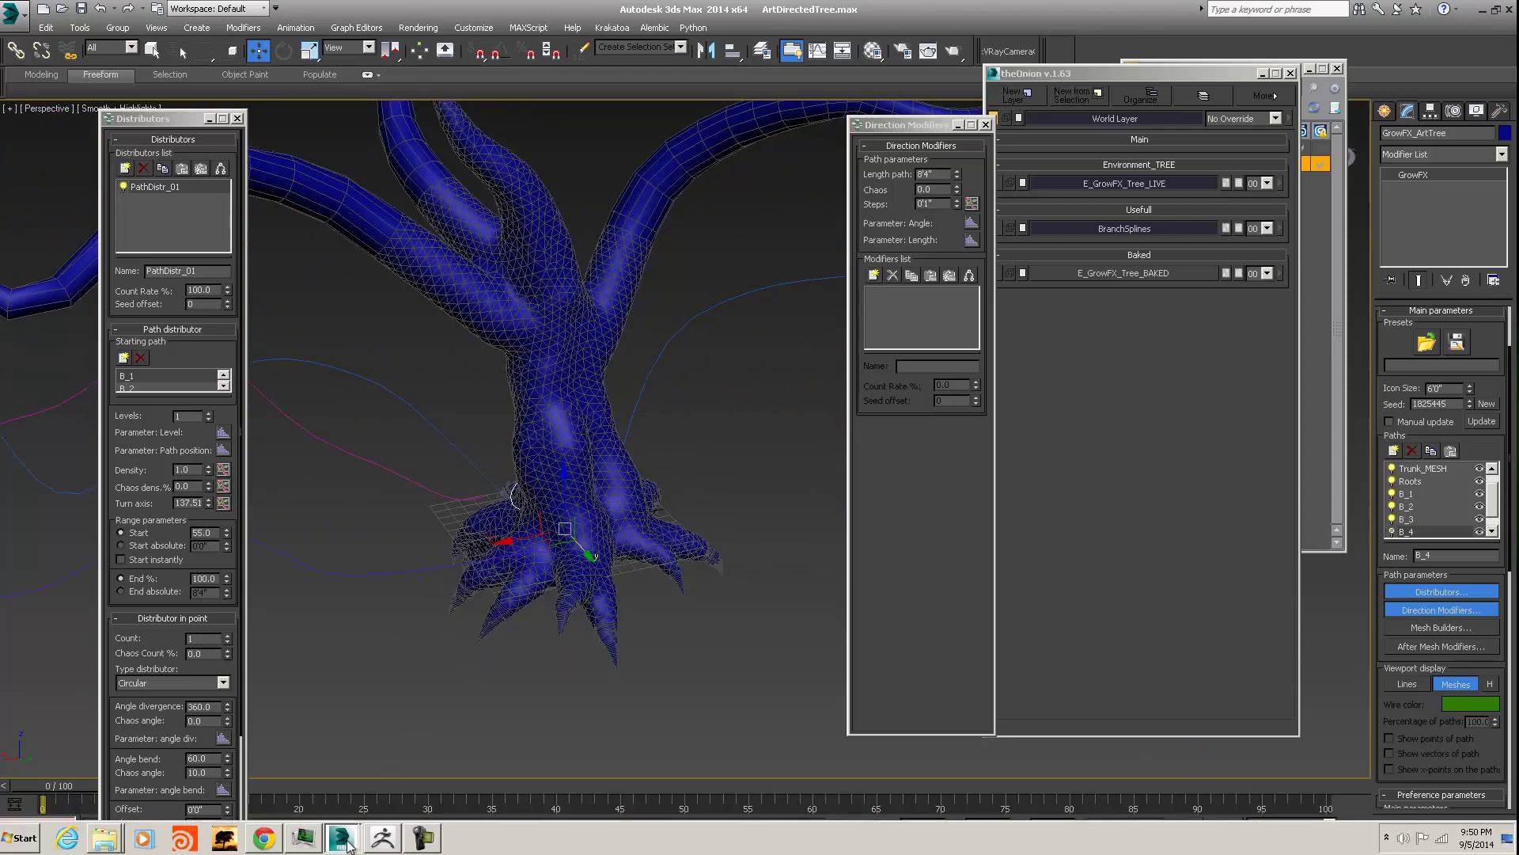
alt+middle_drag(535, 503, 576, 434)
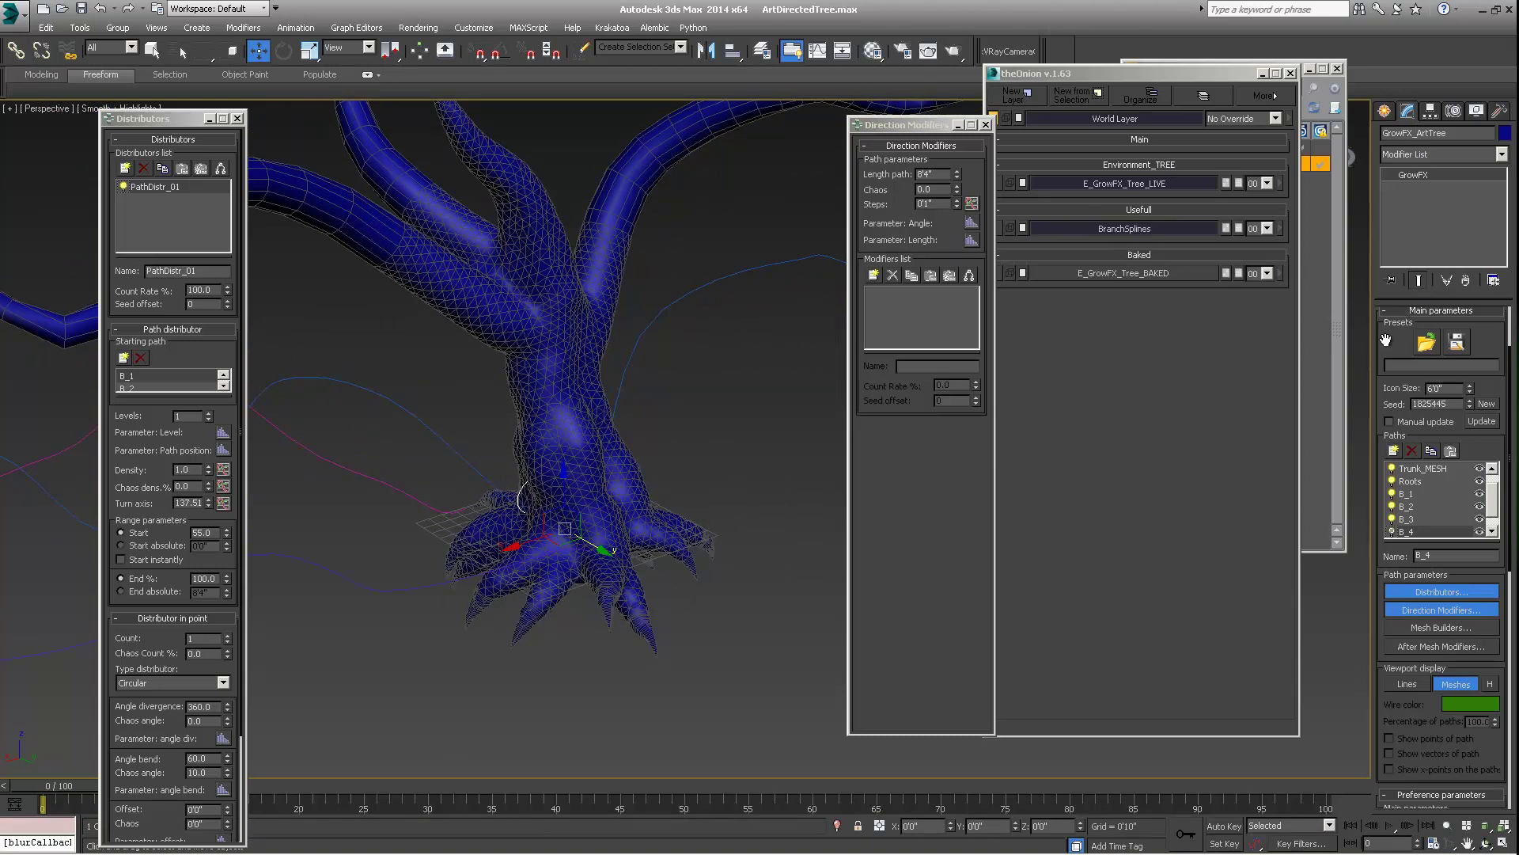
drag(1386, 340, 1383, 236)
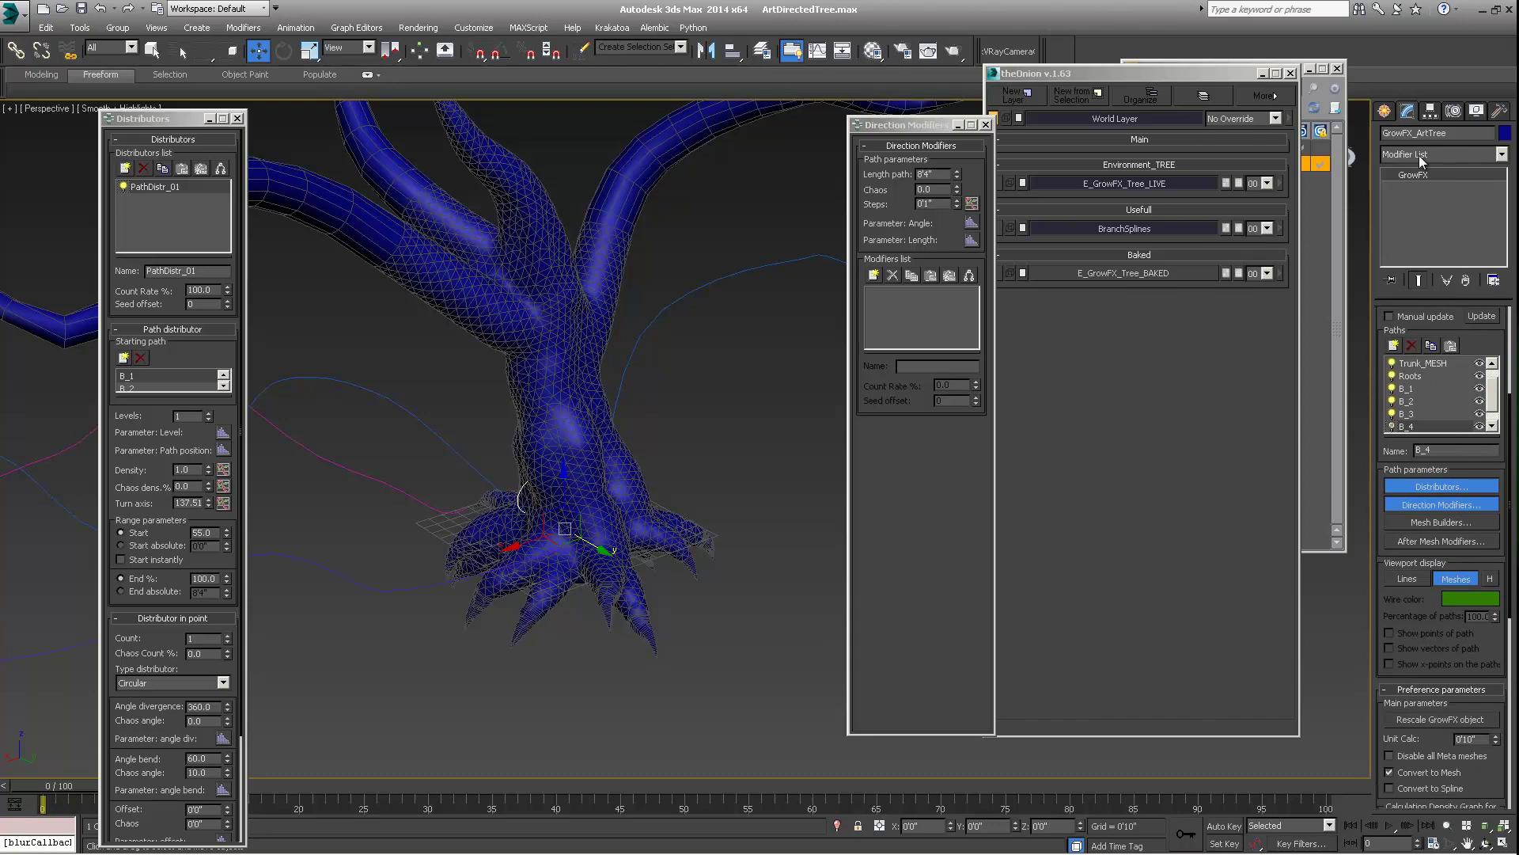
drag(1488, 340, 1461, 258)
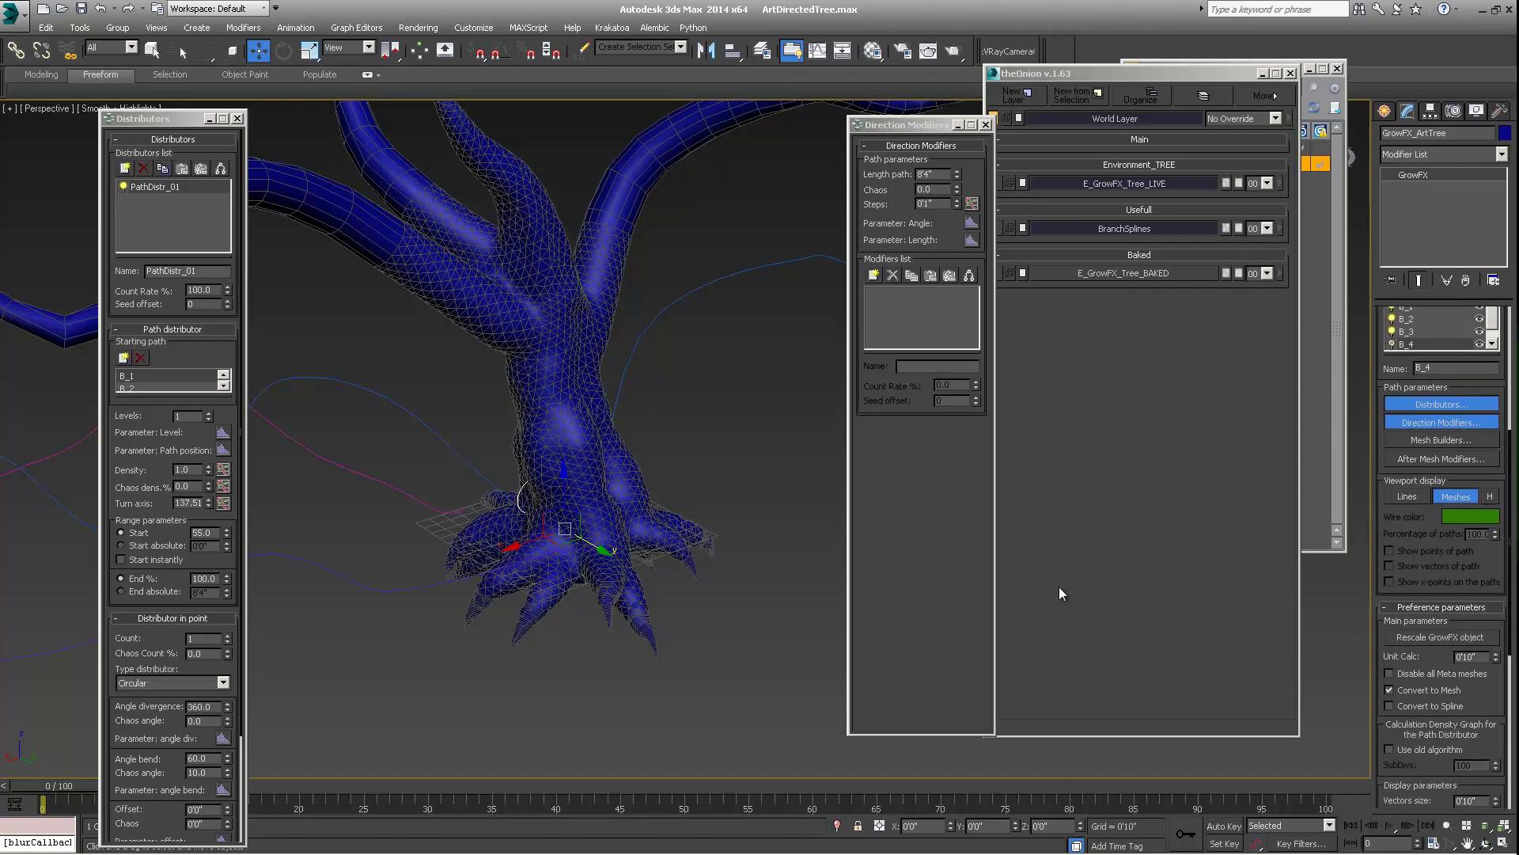
alt+middle_drag(510, 402, 628, 372)
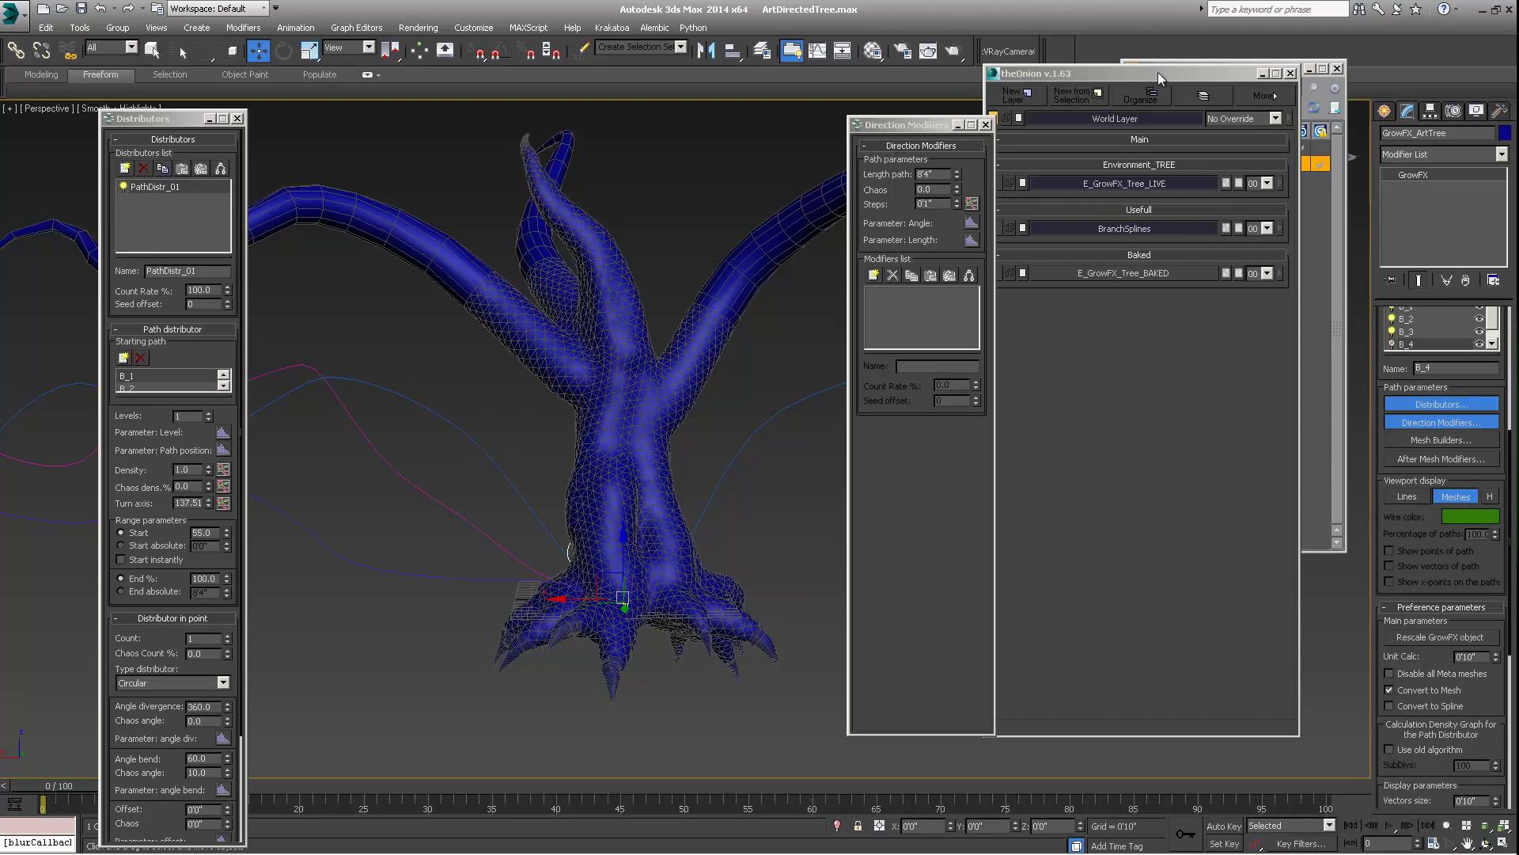
drag(1157, 73, 1183, 74)
alt+middle_drag(634, 412, 596, 441)
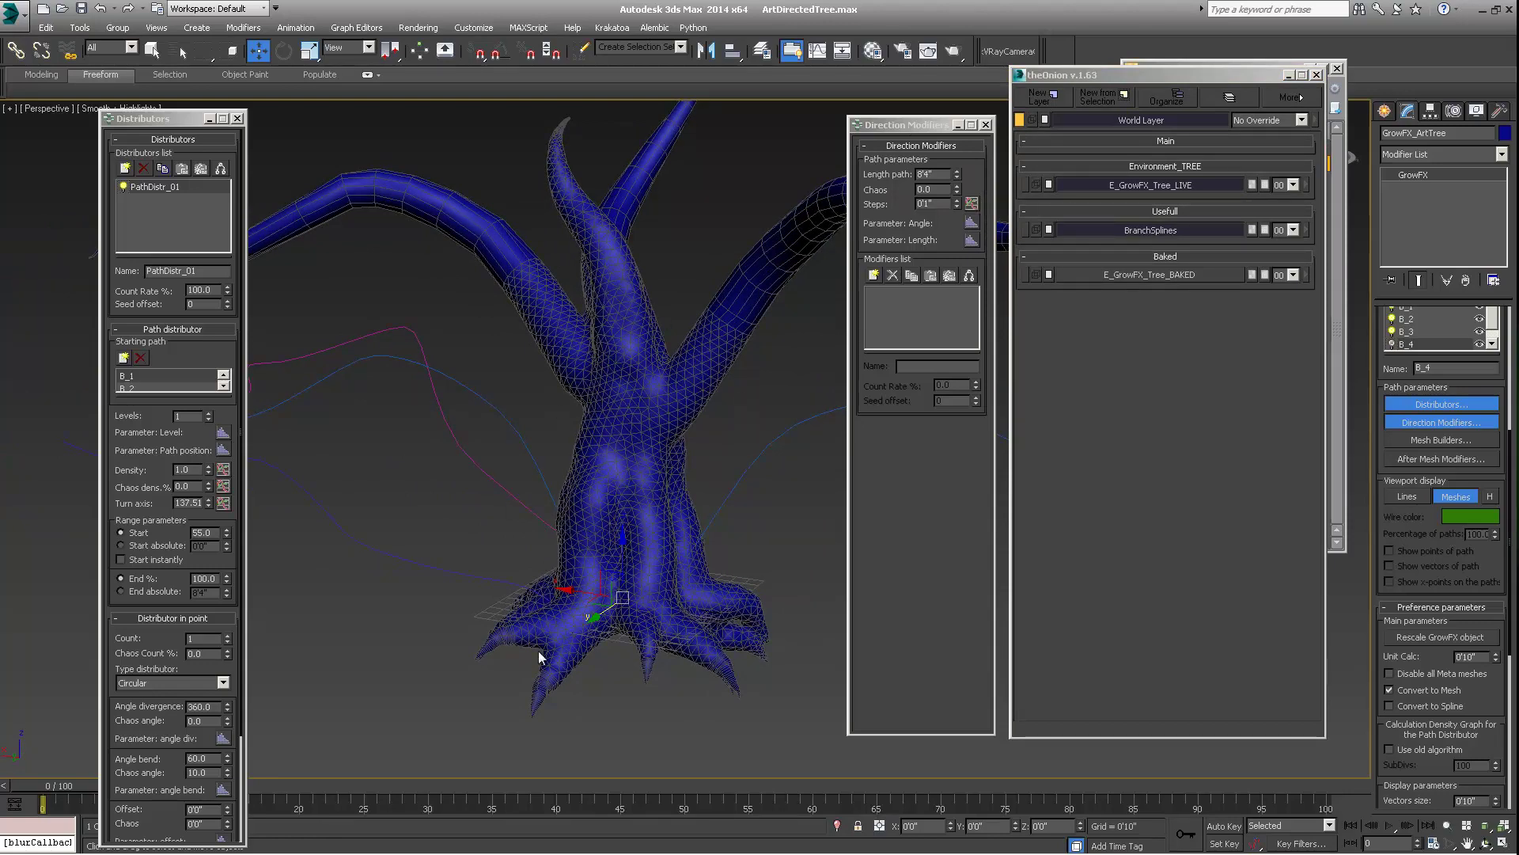
mouse_move(635, 478)
alt+middle_down()
mouse_move(587, 477)
mouse_move(611, 479)
alt+middle_up()
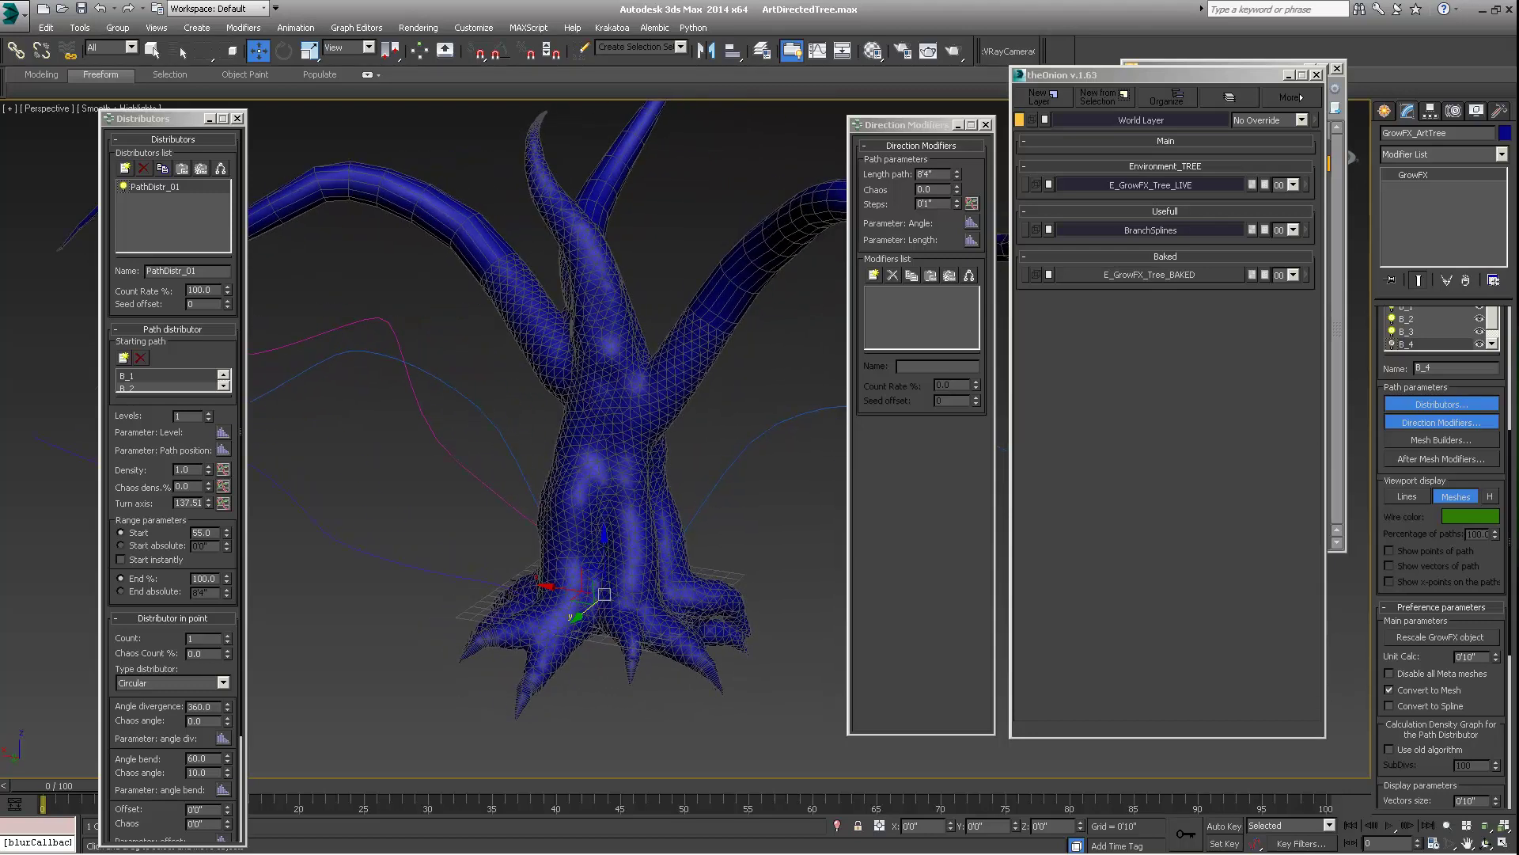
Apply an Edit Mesh modifier to the tree, orbit to inspect it, then remove the modifier
scroll(1484, 564, down, 5)
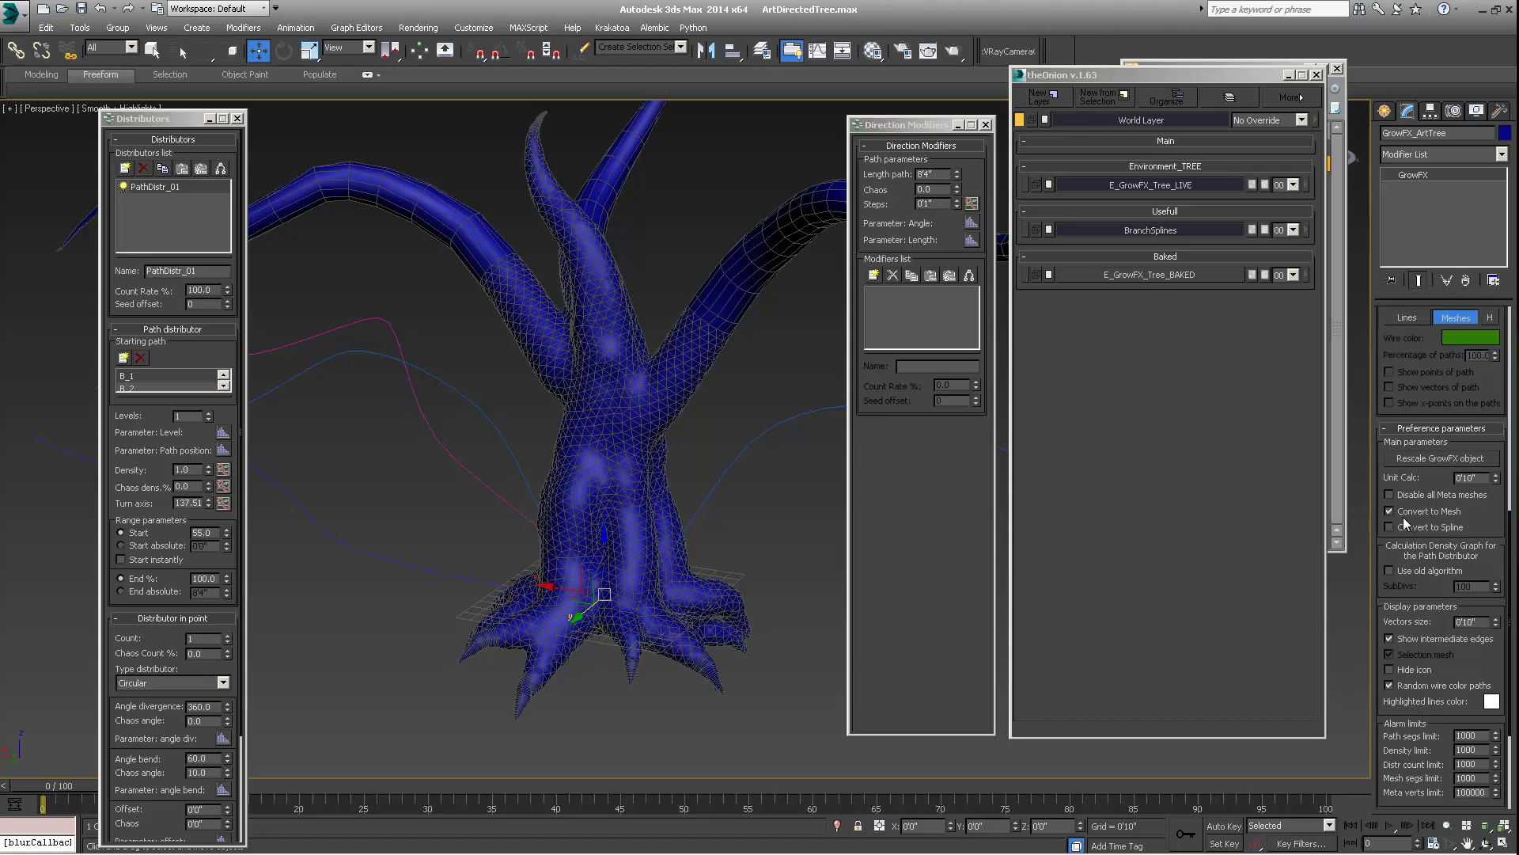
click(1502, 153)
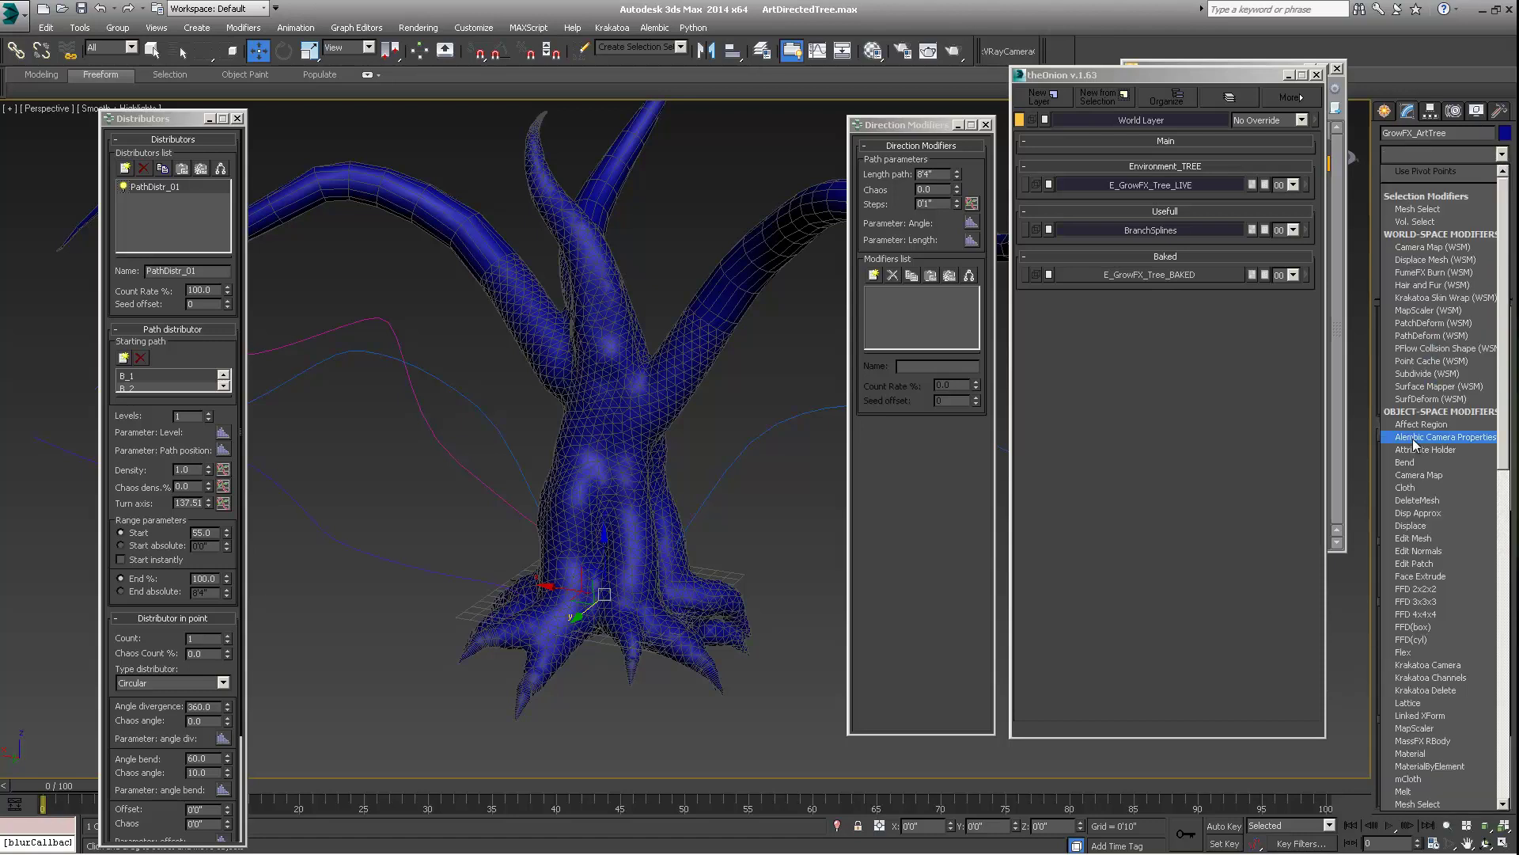
click(1419, 540)
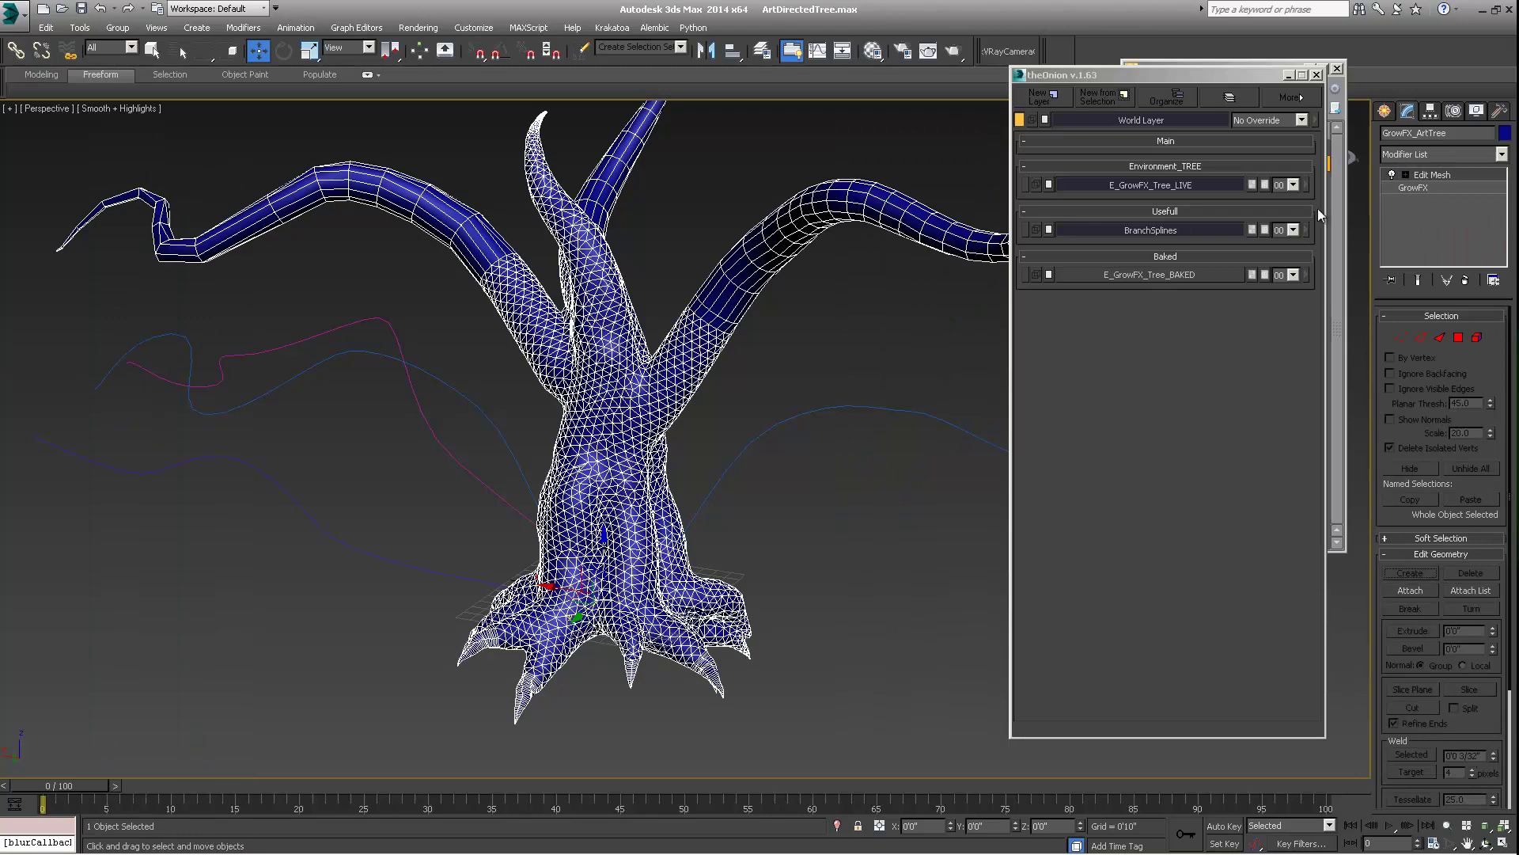
alt+middle_drag(552, 390, 487, 402)
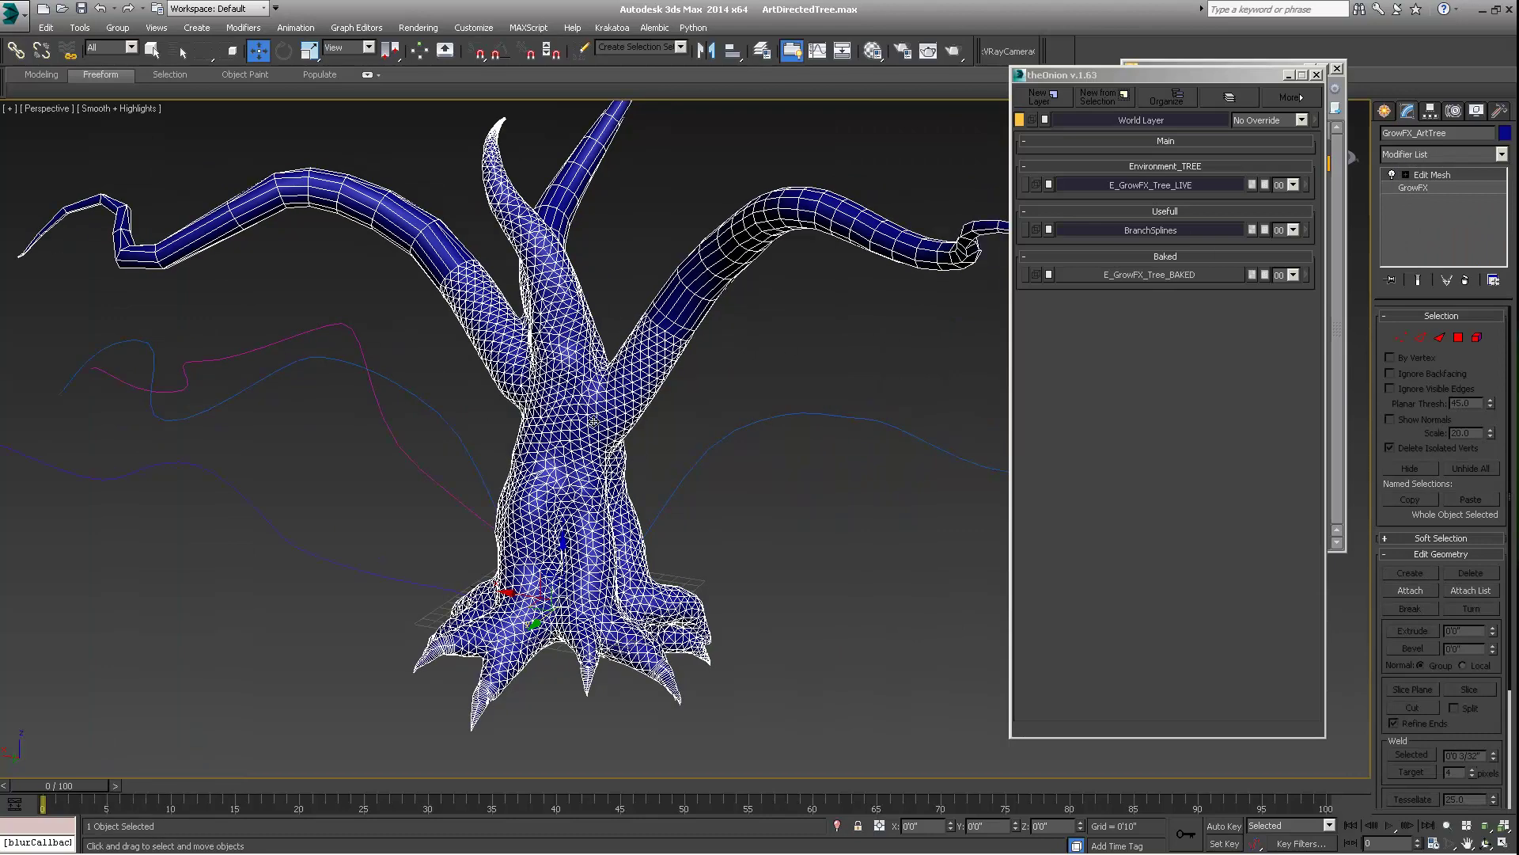
alt+middle_drag(588, 414, 526, 452)
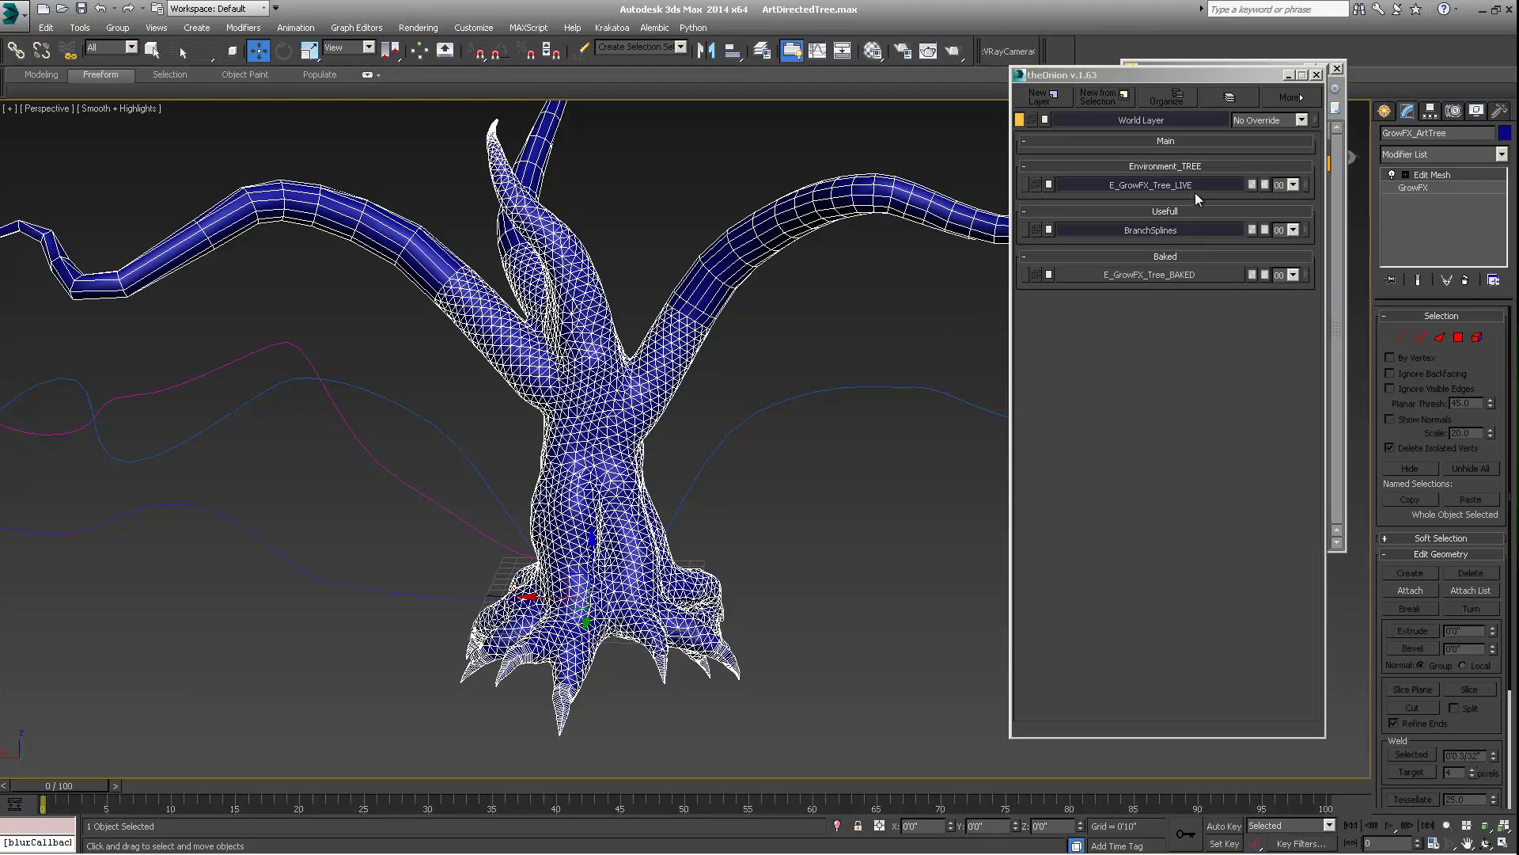
click(1465, 279)
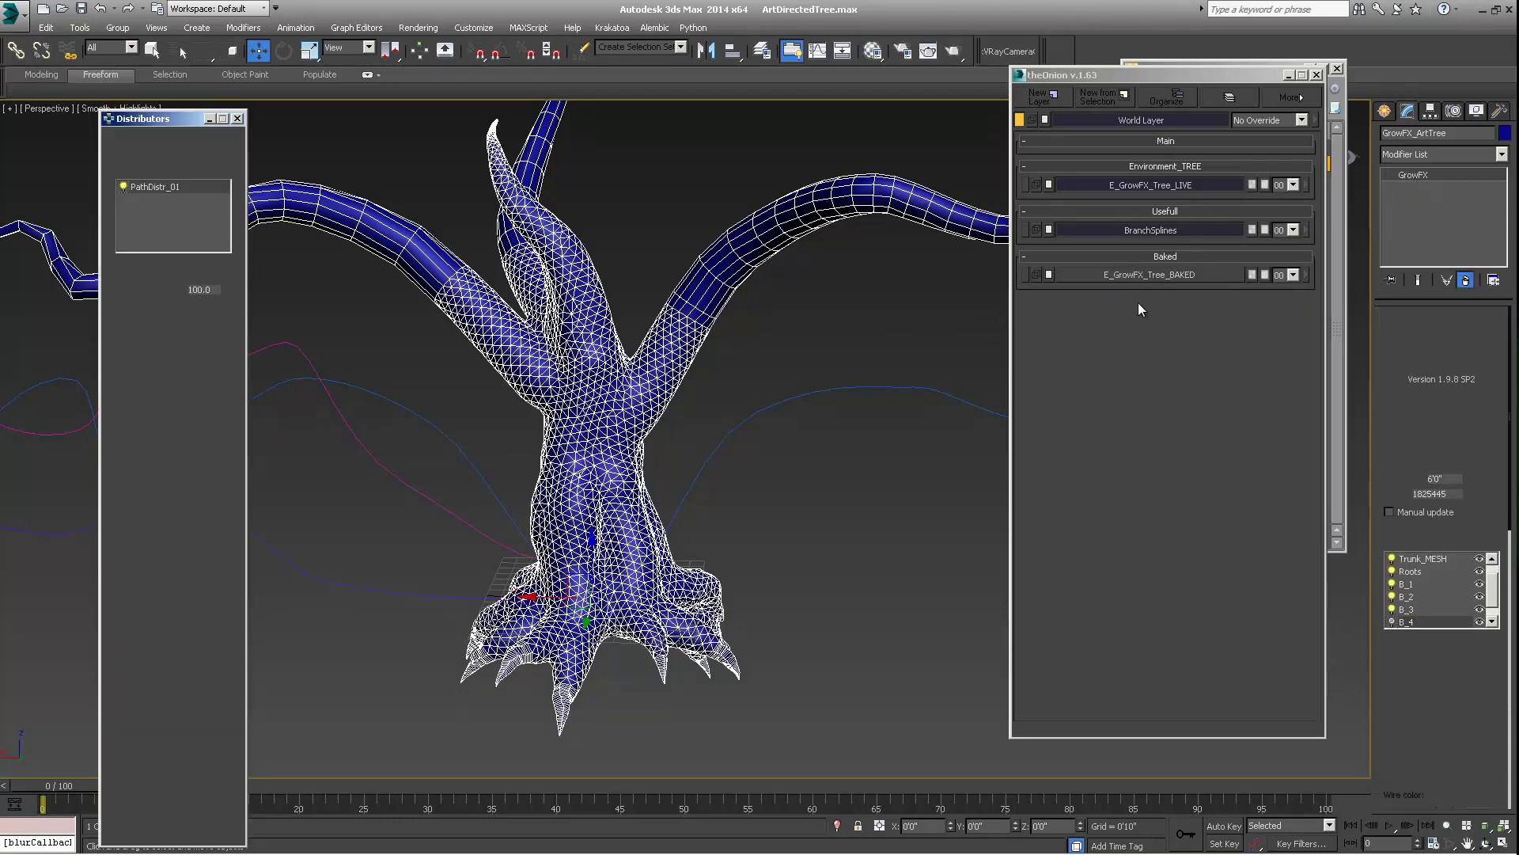
Hide the E_GrowFX_Tree_LIVE layer, show E_GrowFX_Tree_BAKED, and select the GrowFX_ArtTree_Baked mesh
click(1166, 185)
click(1156, 274)
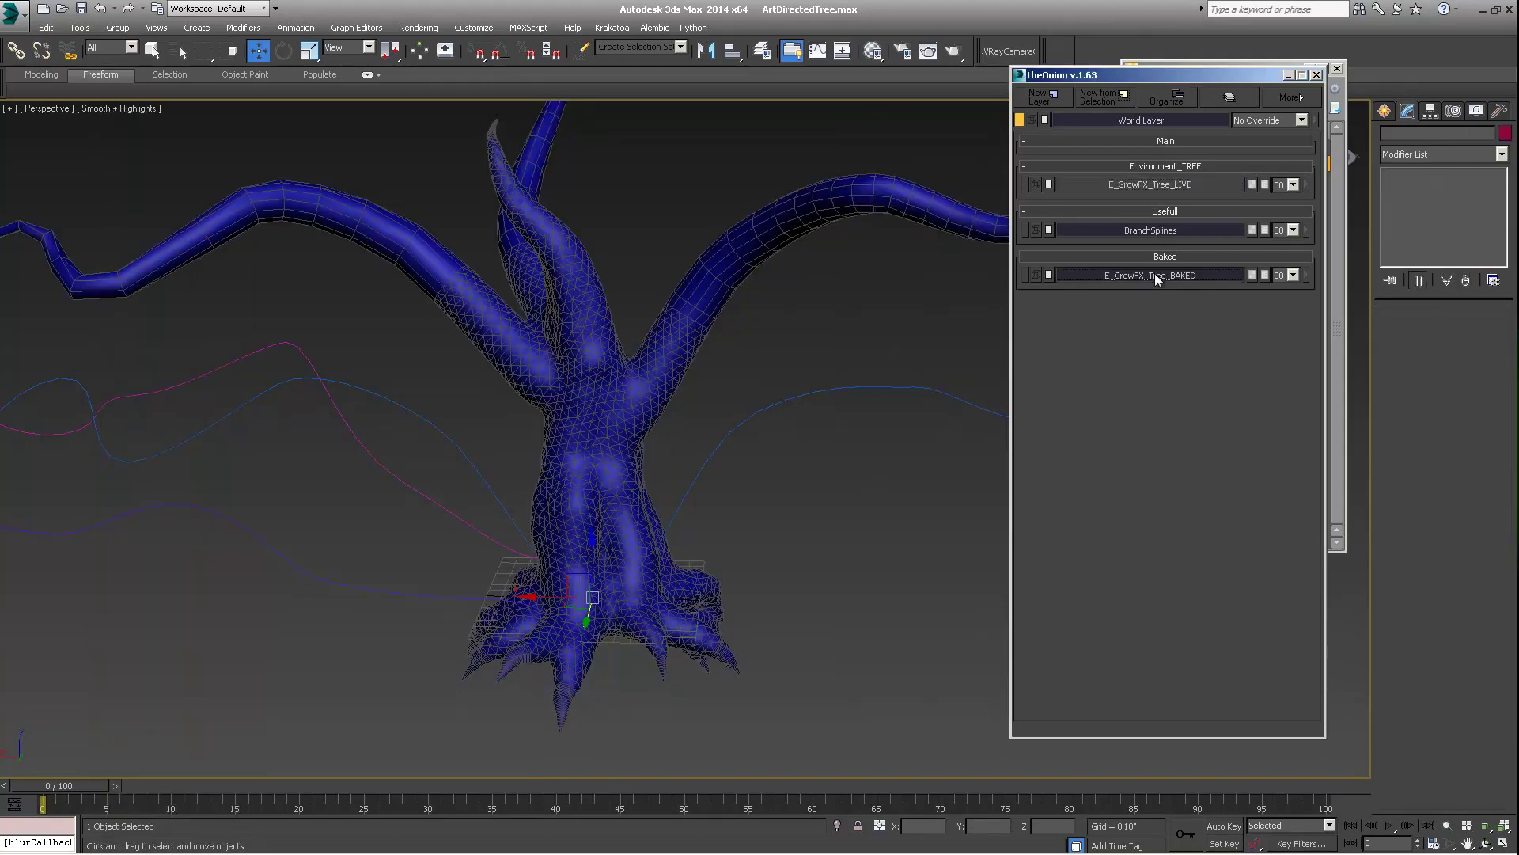
alt+middle_drag(557, 506, 544, 389)
click(538, 509)
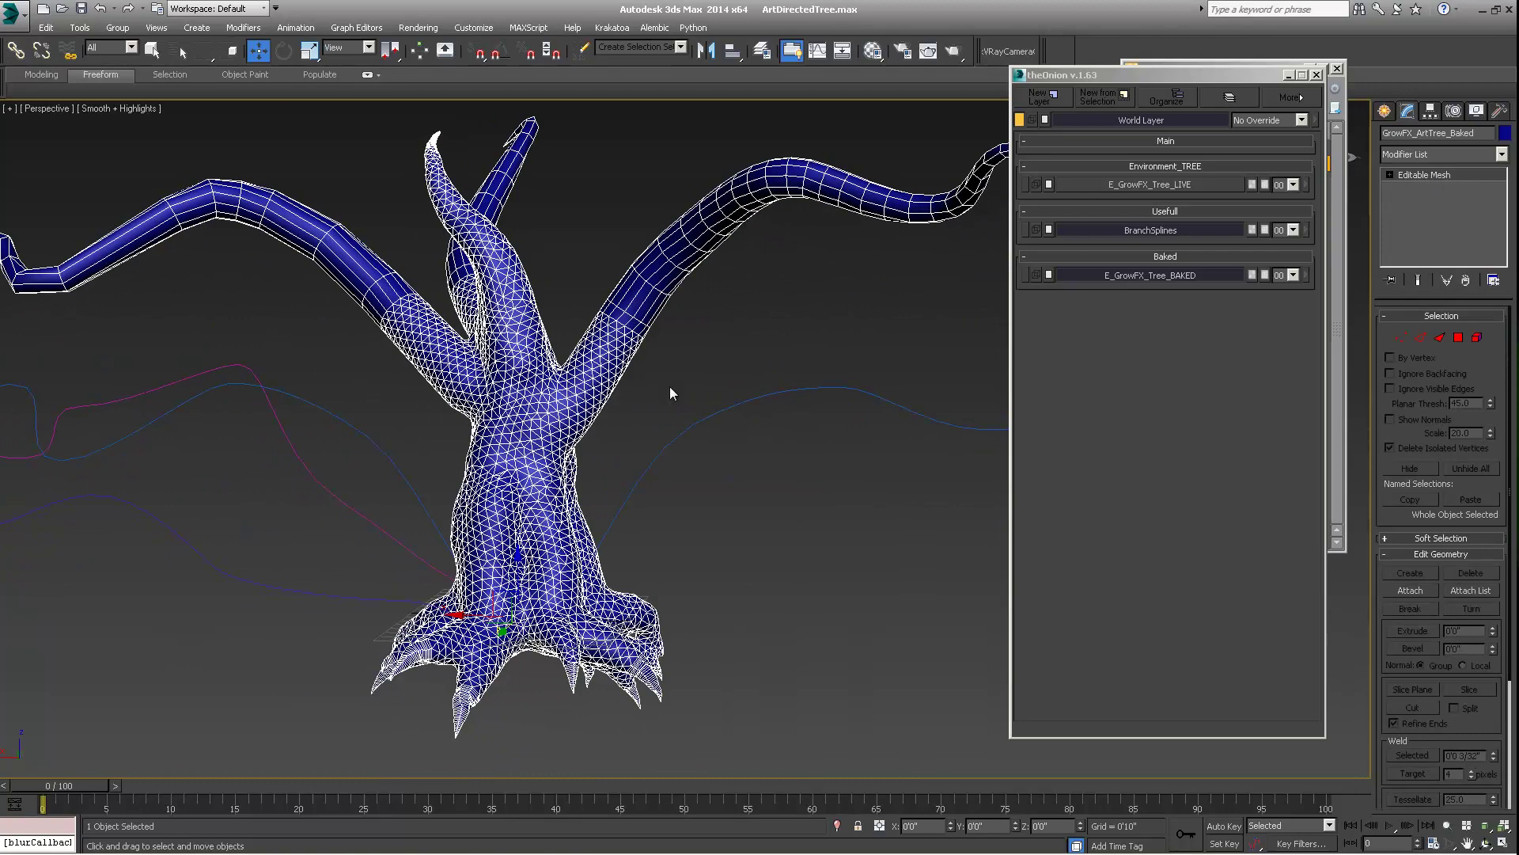
alt+middle_drag(670, 388, 685, 390)
click(12, 13)
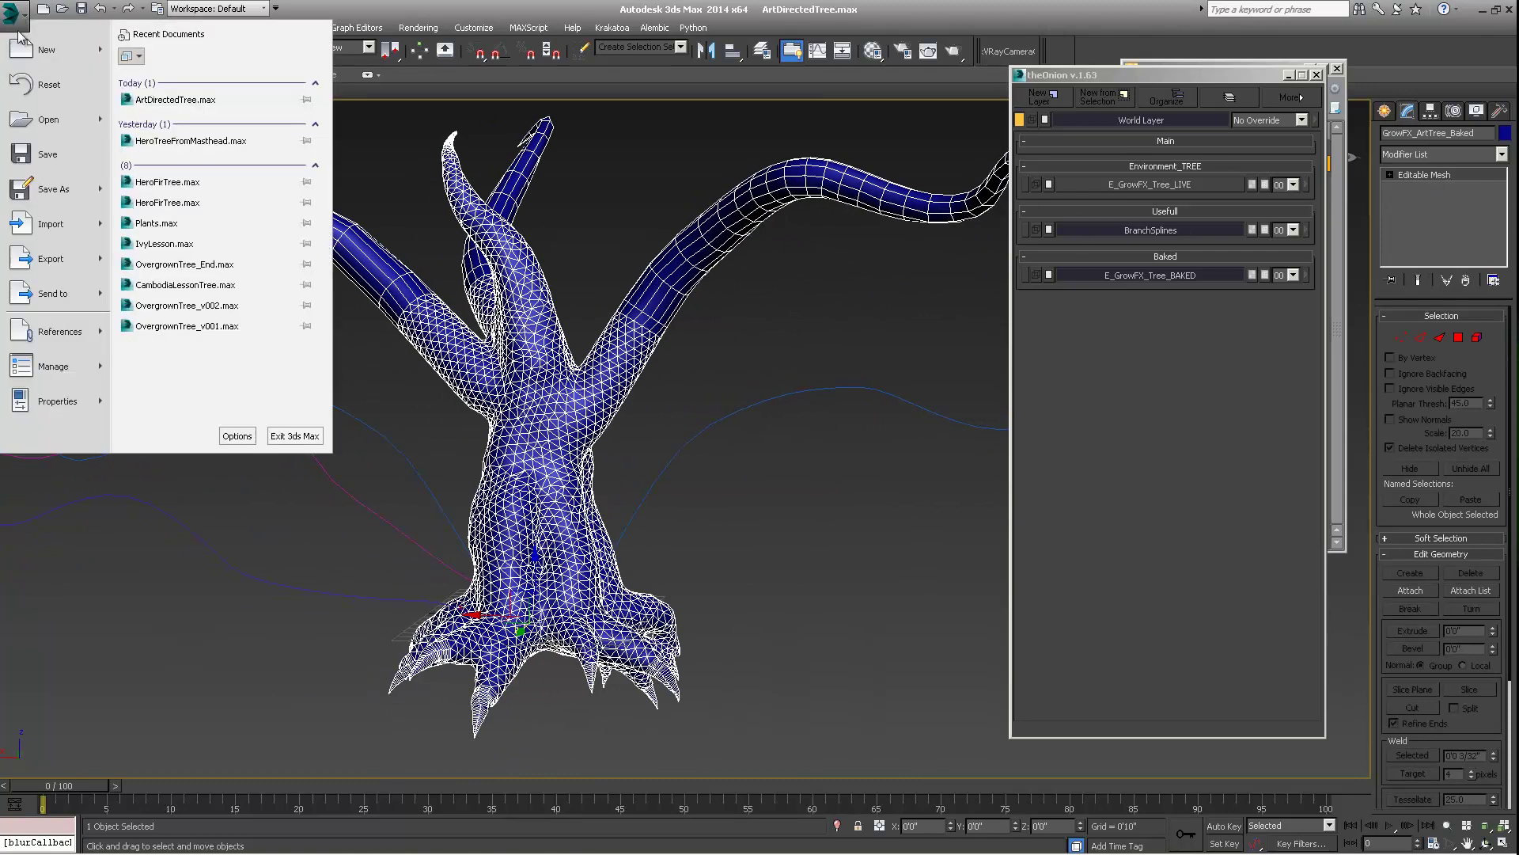
mouse_move(52, 260)
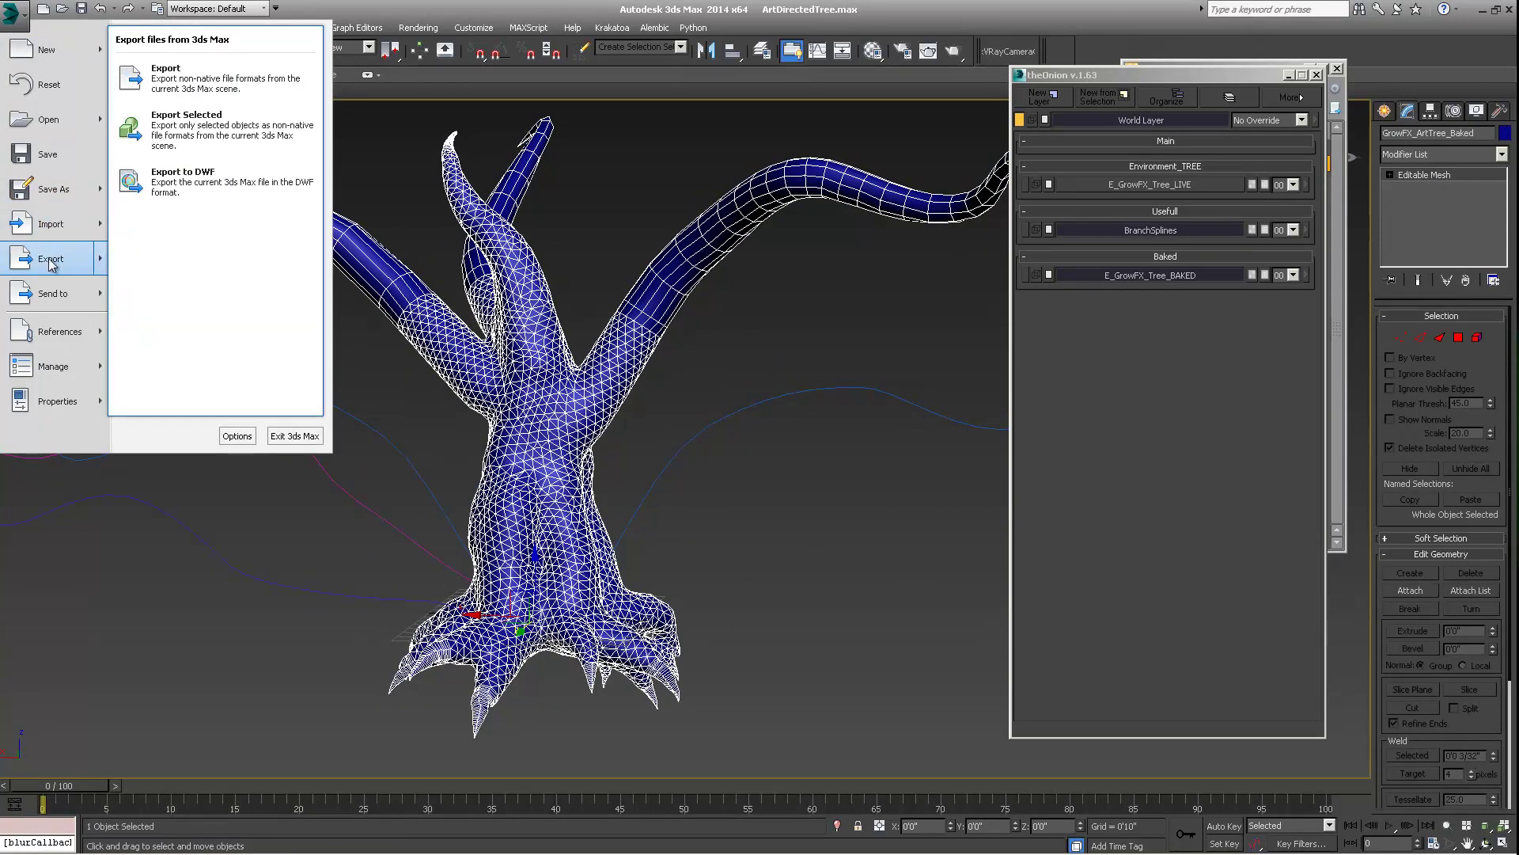
click(160, 127)
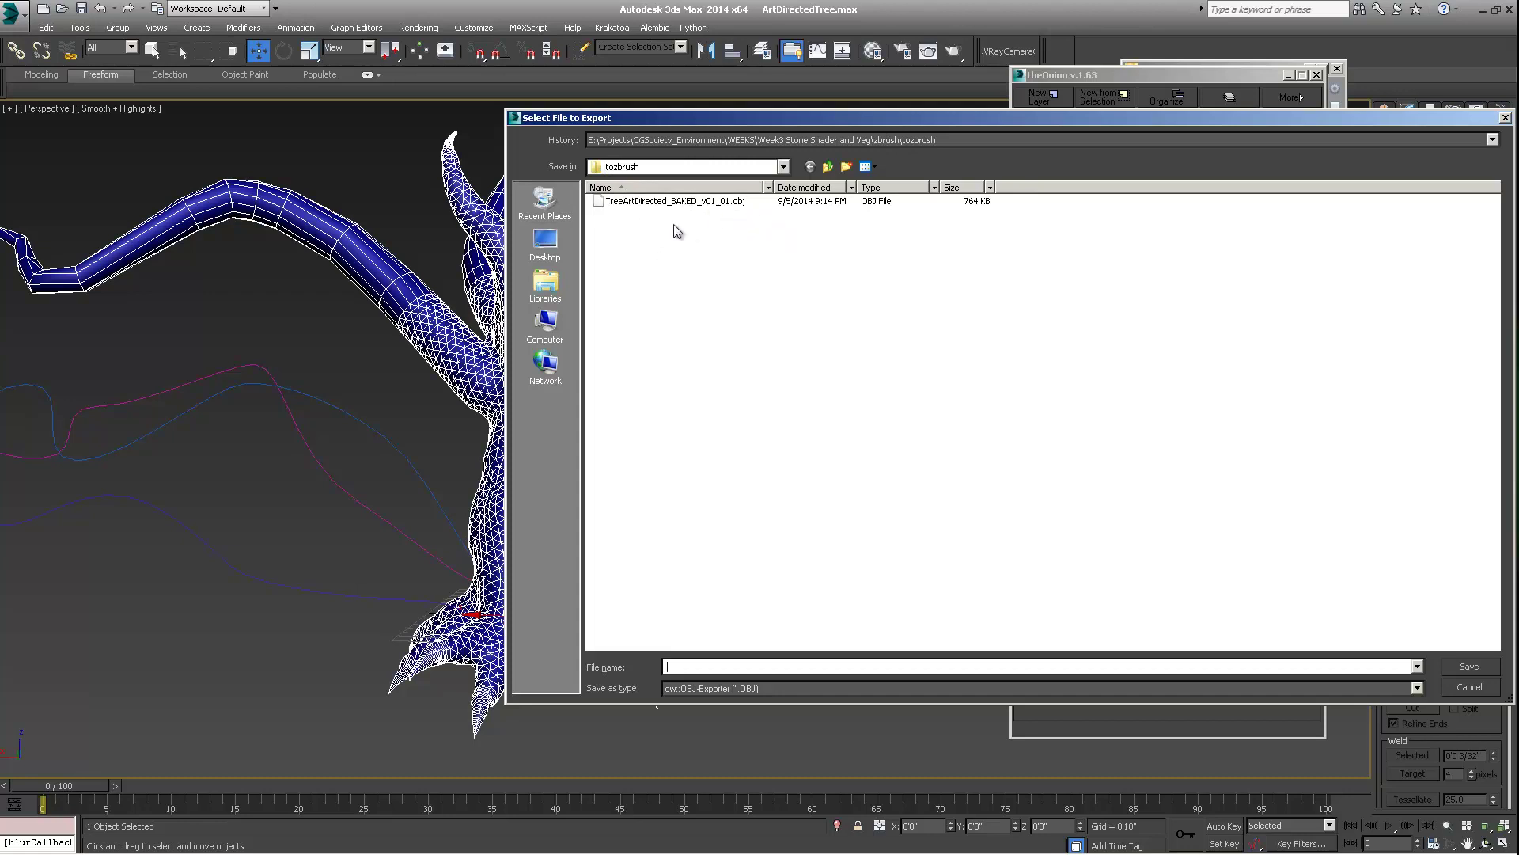
click(1479, 687)
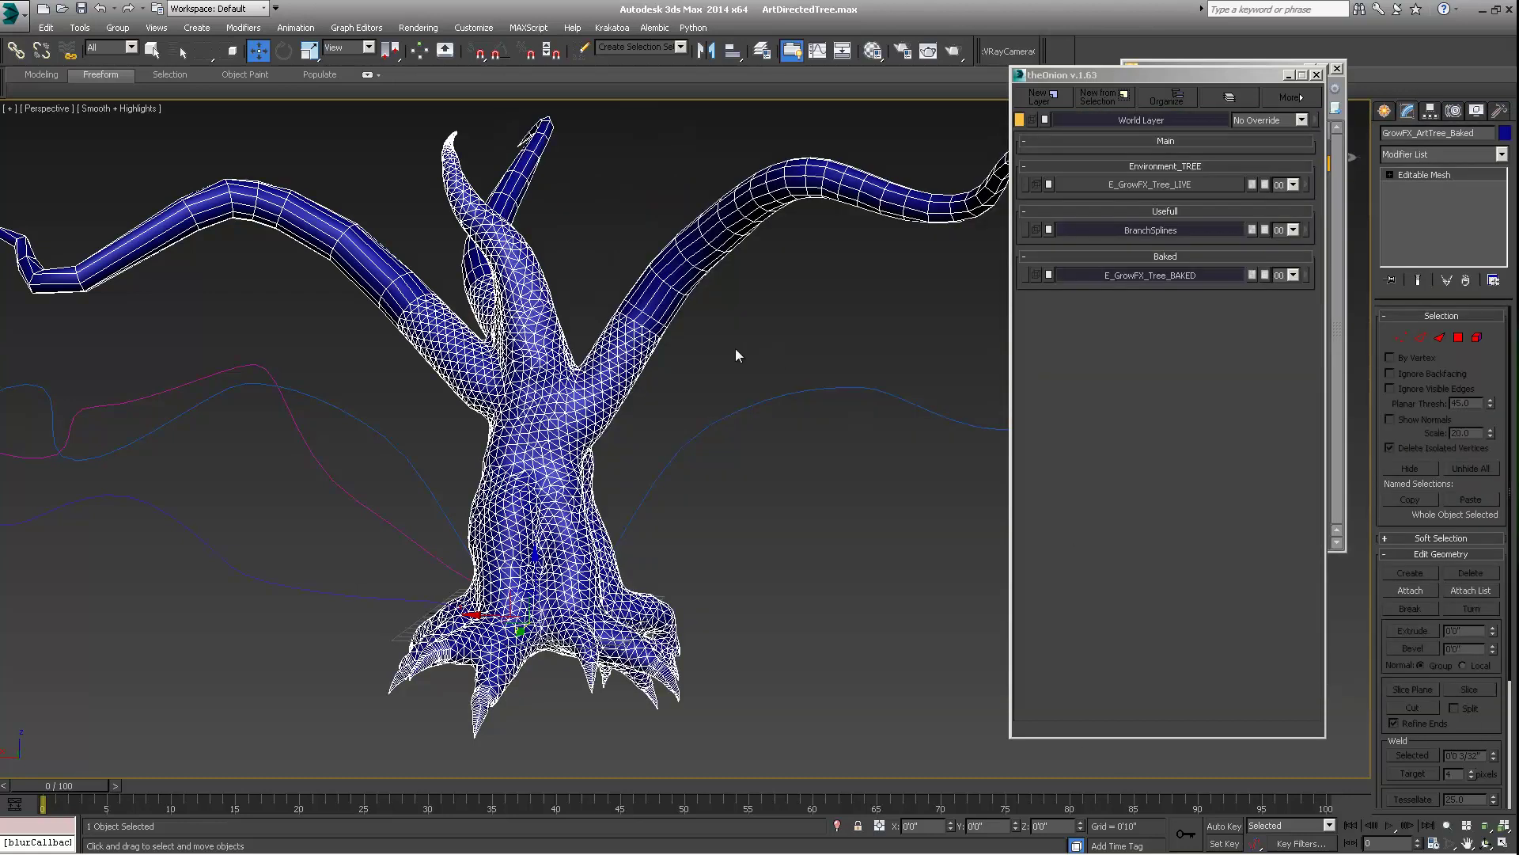
Switch to ZBrush and rotate, pan and zoom out to view the tree's branches and roots
click(395, 841)
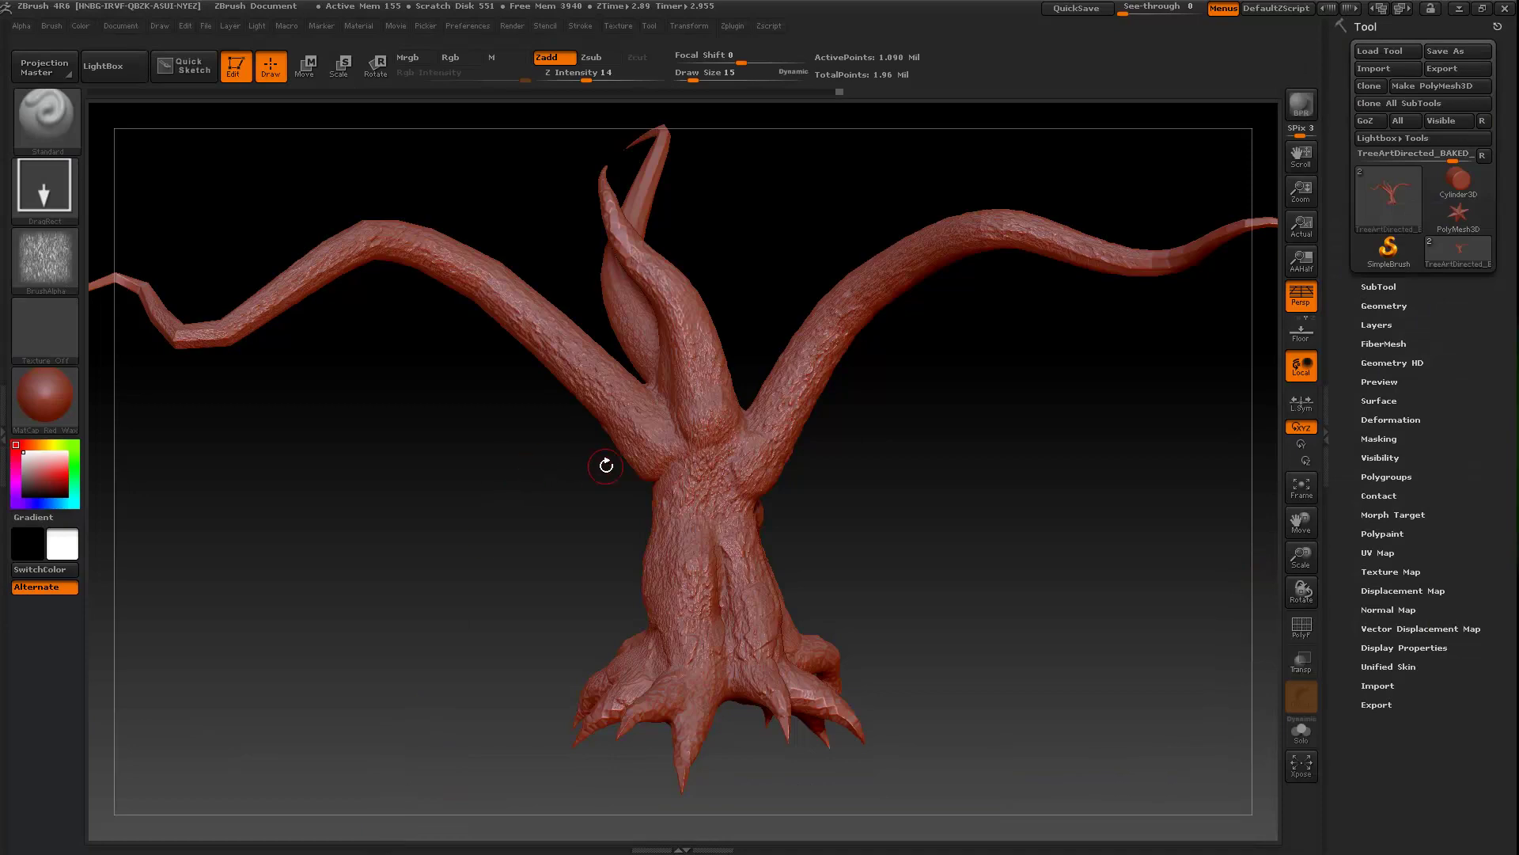
drag(905, 567, 353, 408)
drag(752, 500, 802, 547)
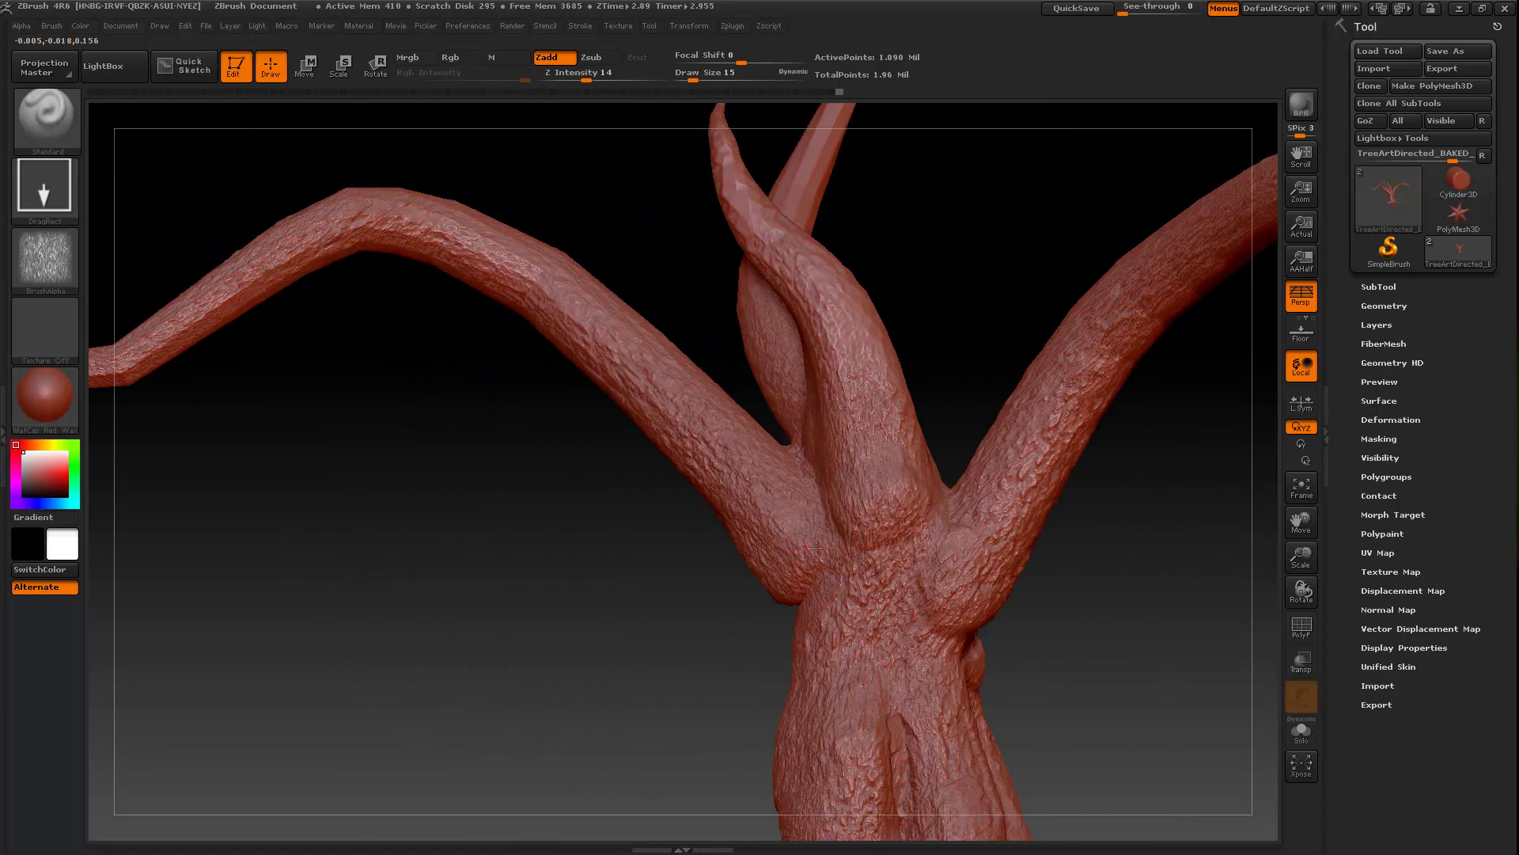
drag(1039, 644, 899, 553)
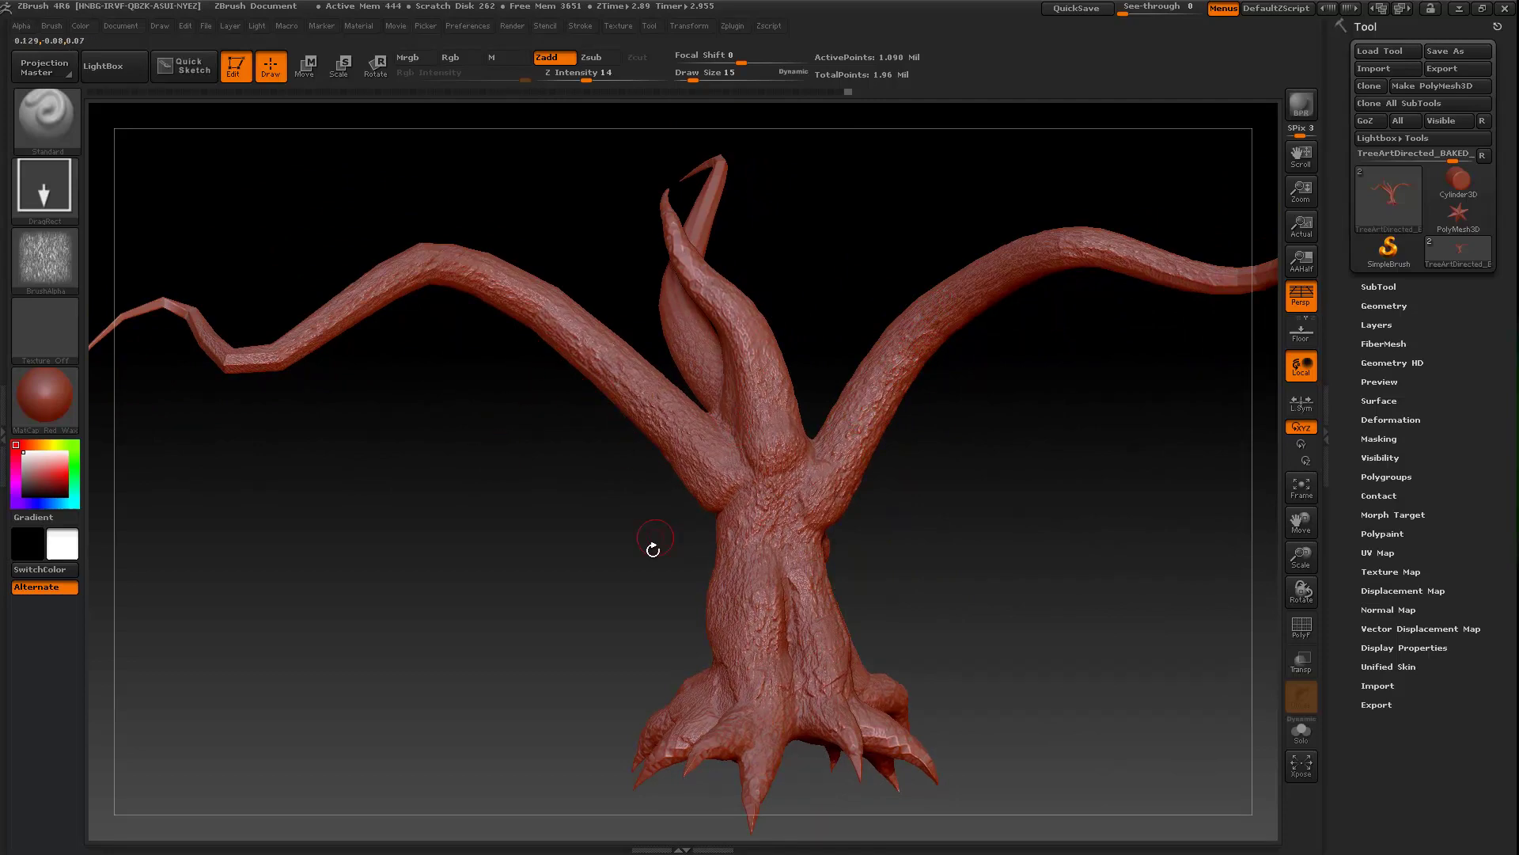
mouse_move(706, 585)
mouse_down()
mouse_move(1050, 598)
mouse_move(883, 600)
mouse_move(1001, 601)
mouse_move(899, 451)
mouse_move(854, 464)
mouse_move(937, 485)
mouse_move(899, 498)
mouse_up()
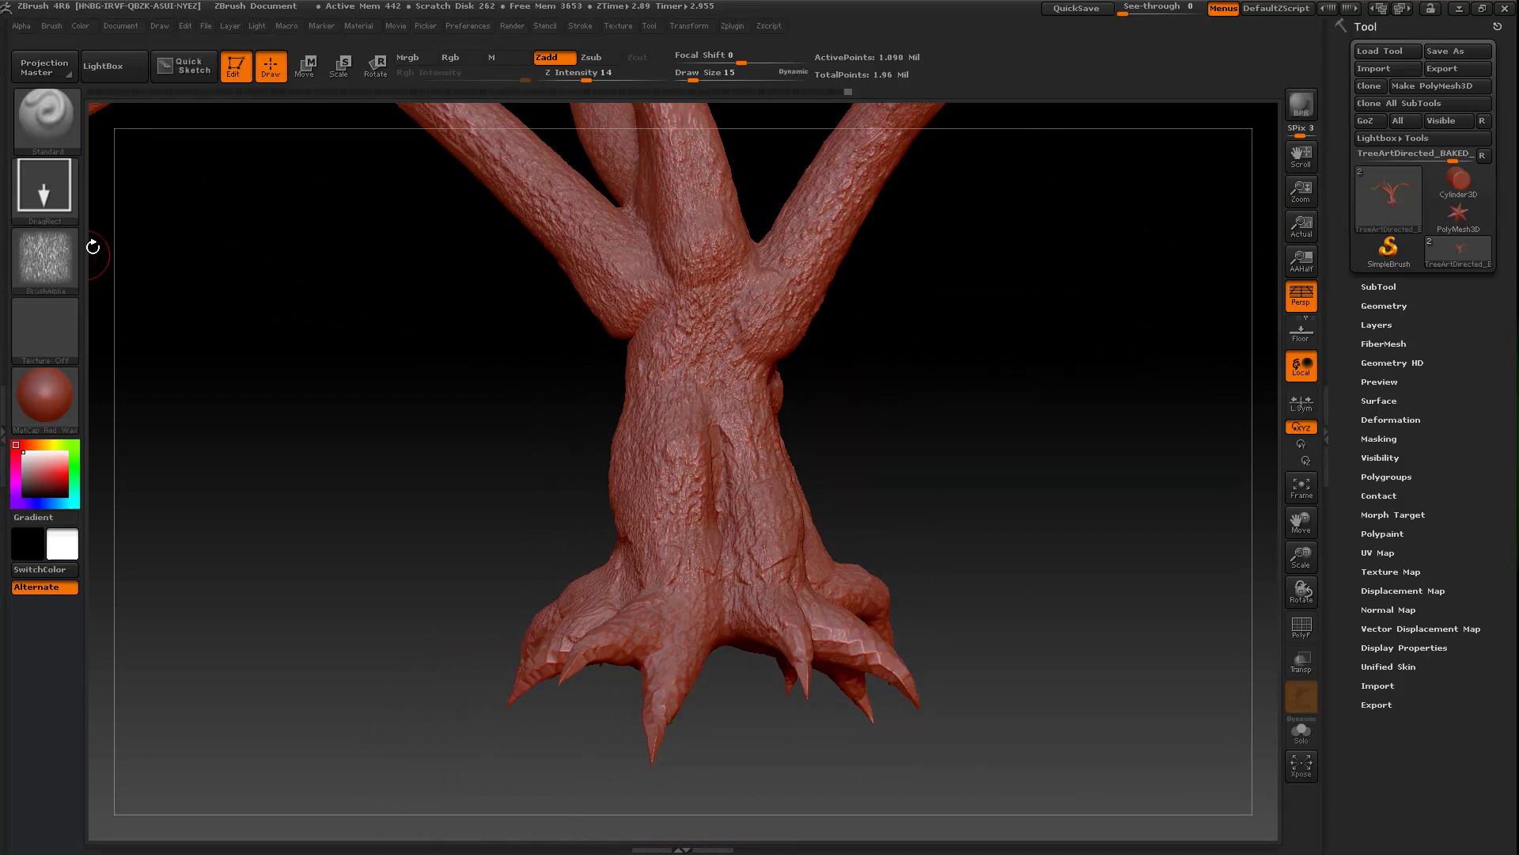
Zoom in on the trunk and rotate around it to inspect the bark detail
mouse_move(59, 261)
alt+drag(815, 432, 901, 506)
alt+drag(1138, 504, 1068, 407)
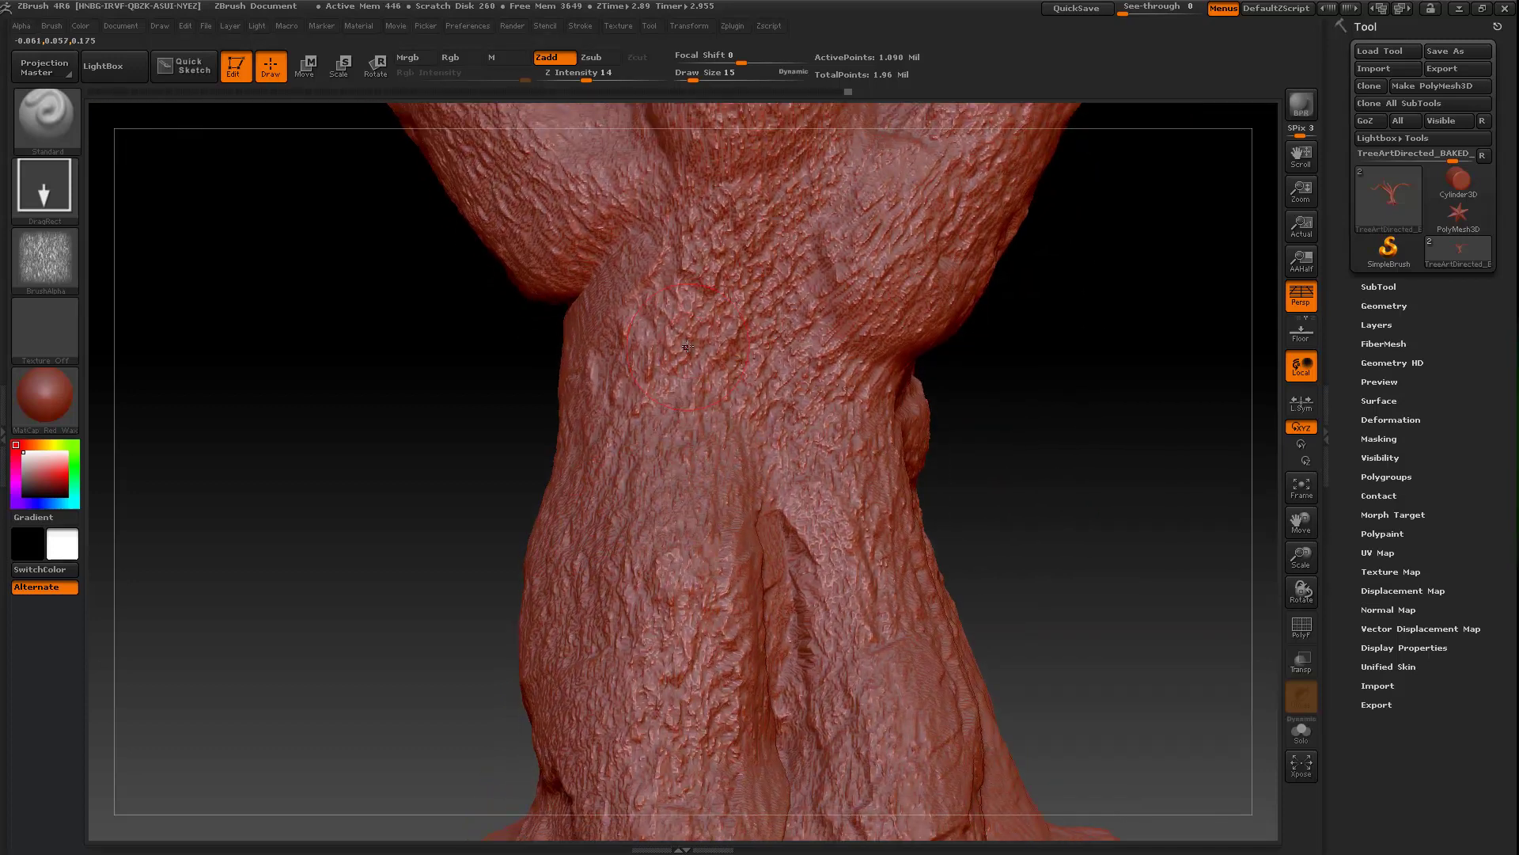
drag(1018, 481, 848, 548)
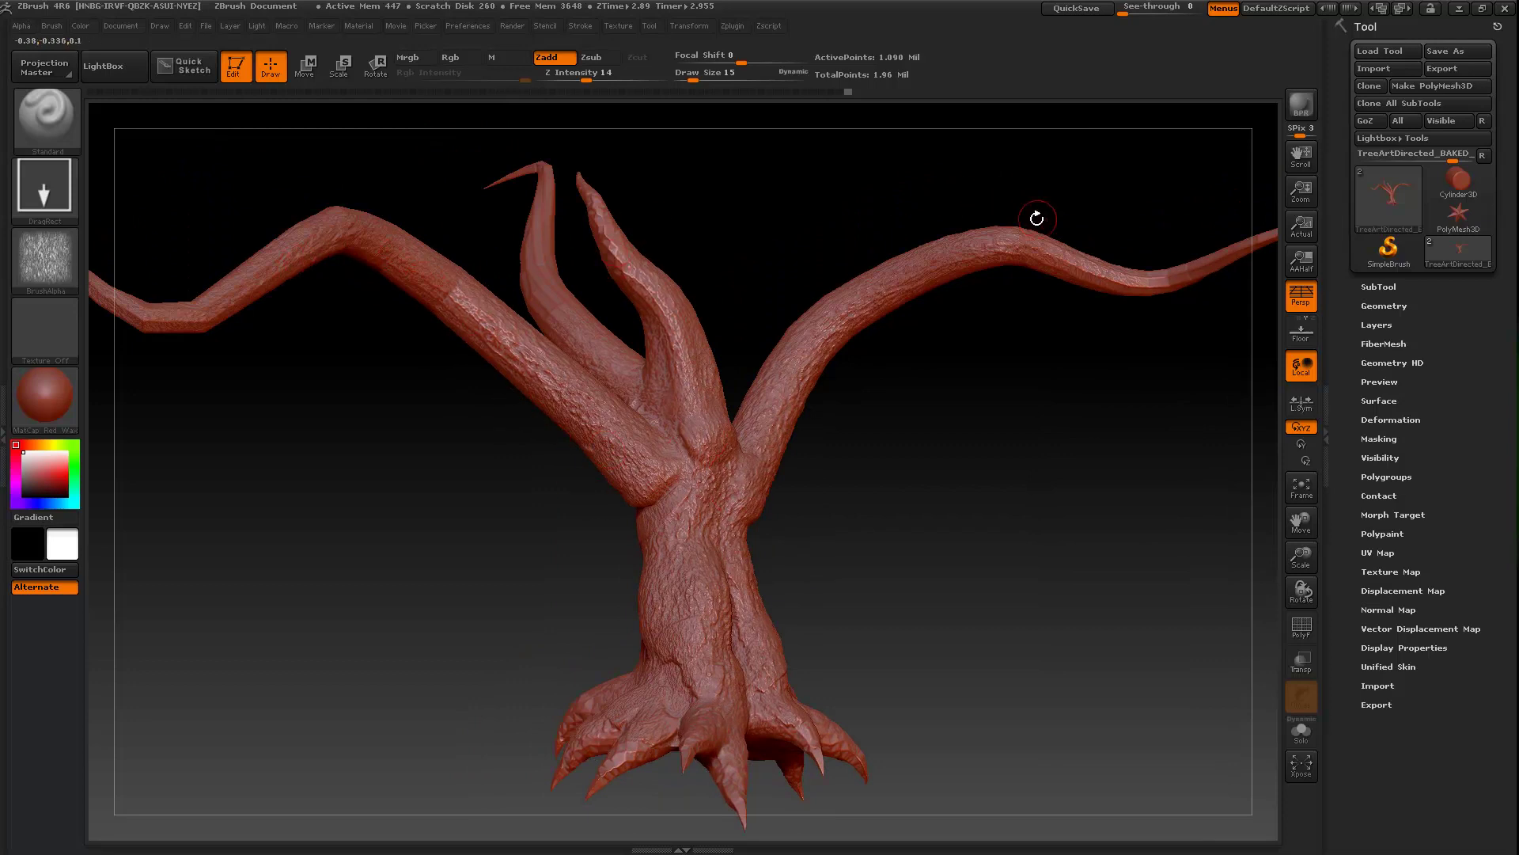
drag(868, 509, 934, 517)
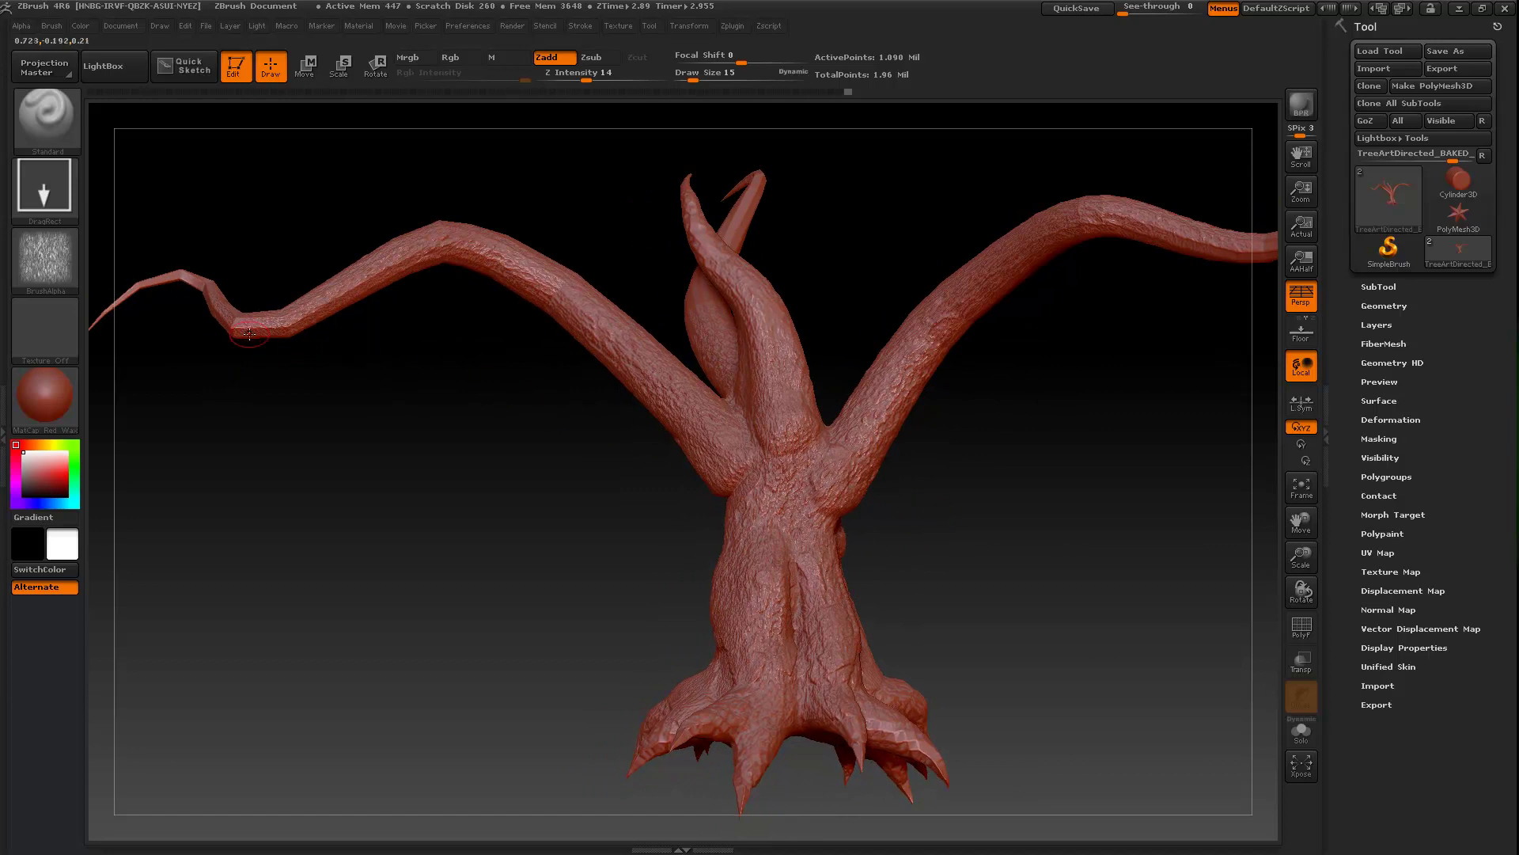
key(shift)
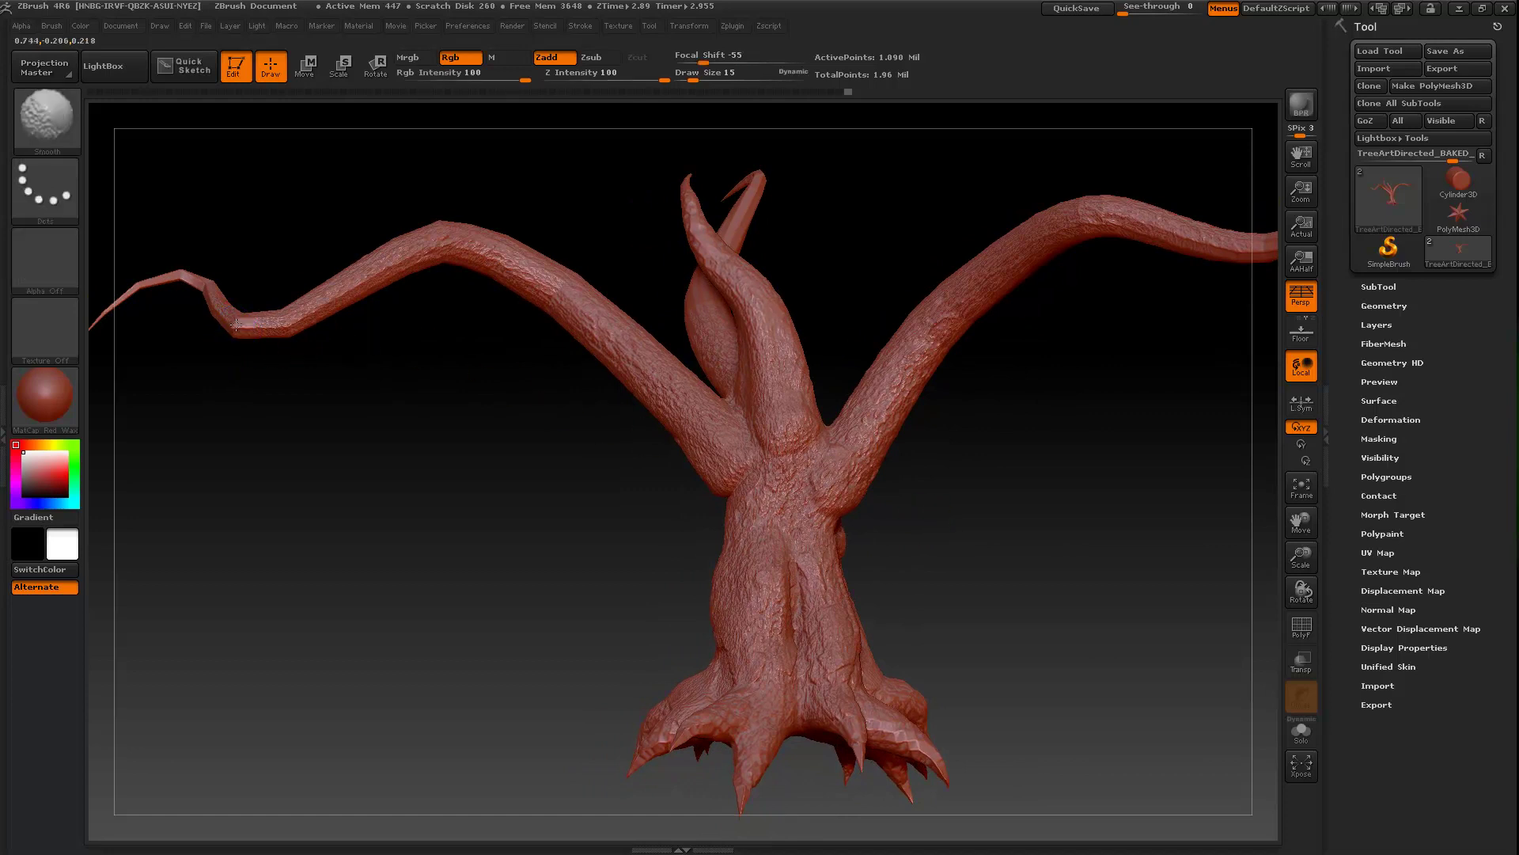
drag(269, 372, 349, 427)
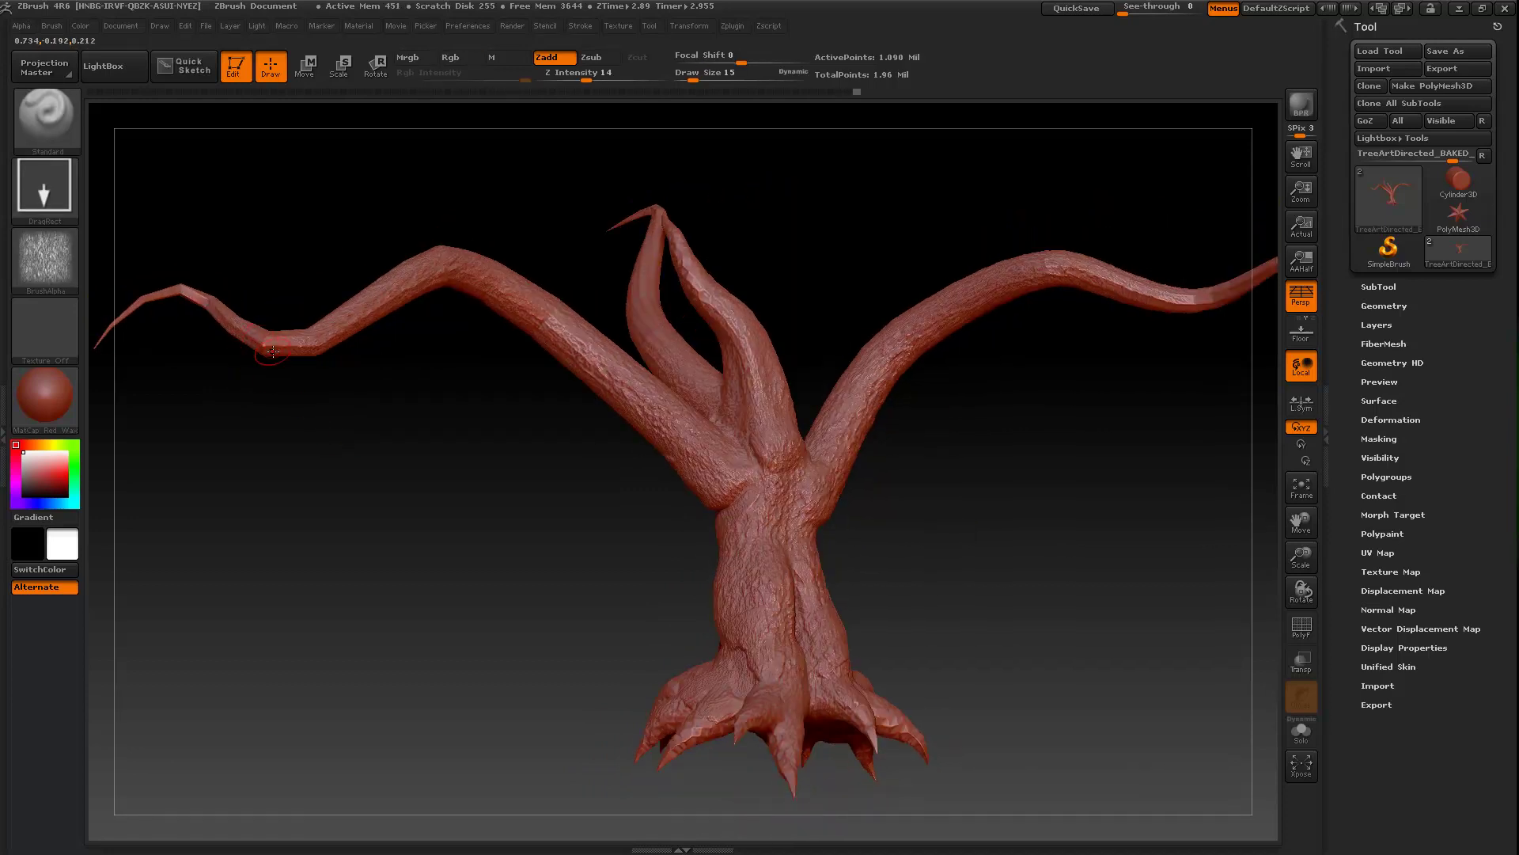
key(shift)
drag(379, 406, 385, 441)
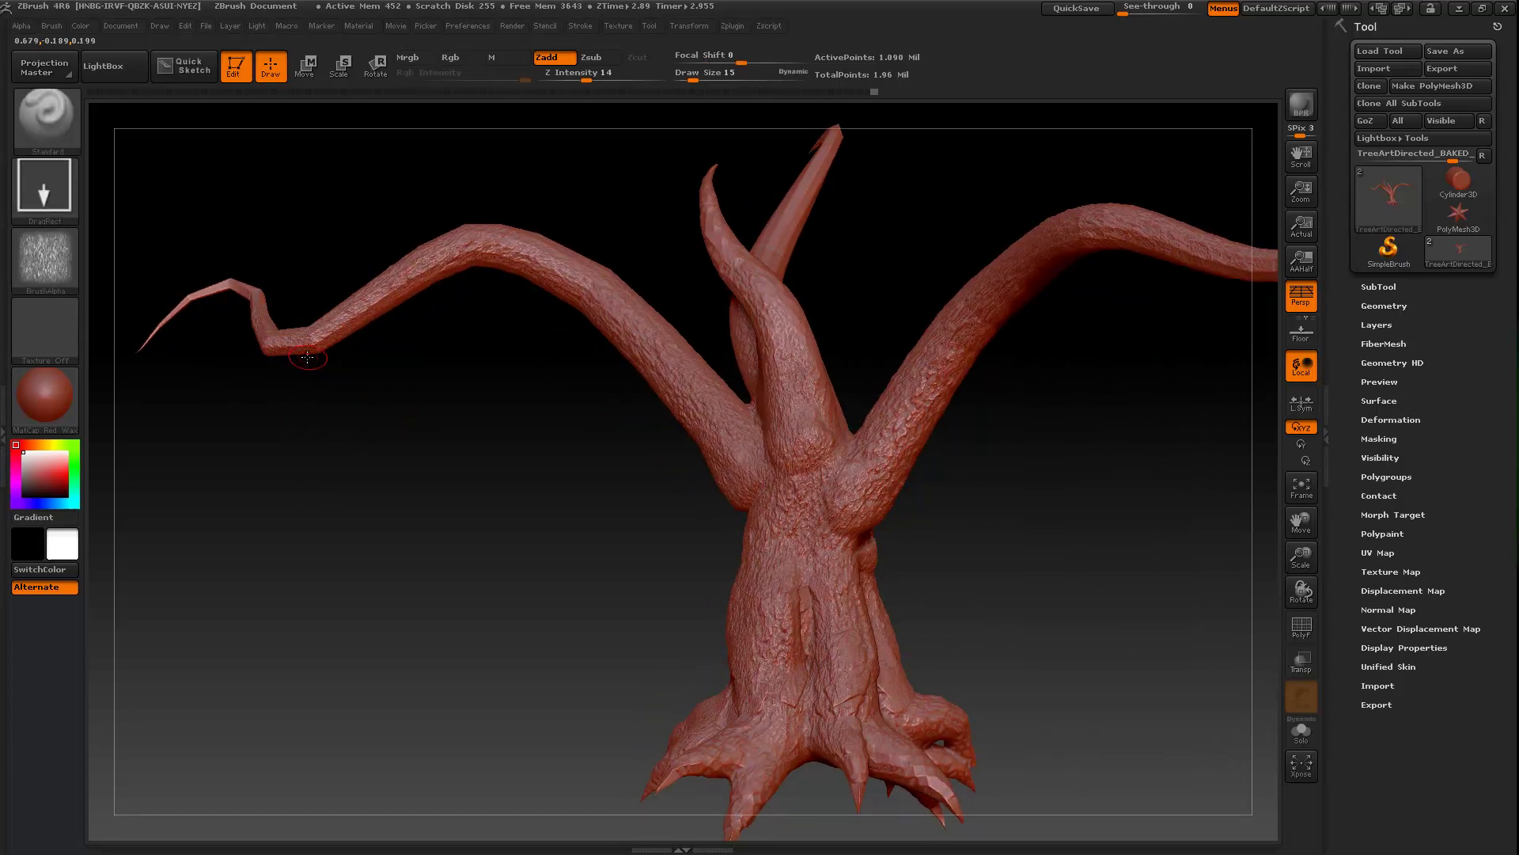
mouse_move(319, 334)
mouse_down()
mouse_move(308, 342)
mouse_move(396, 373)
mouse_move(400, 391)
mouse_move(644, 533)
mouse_up()
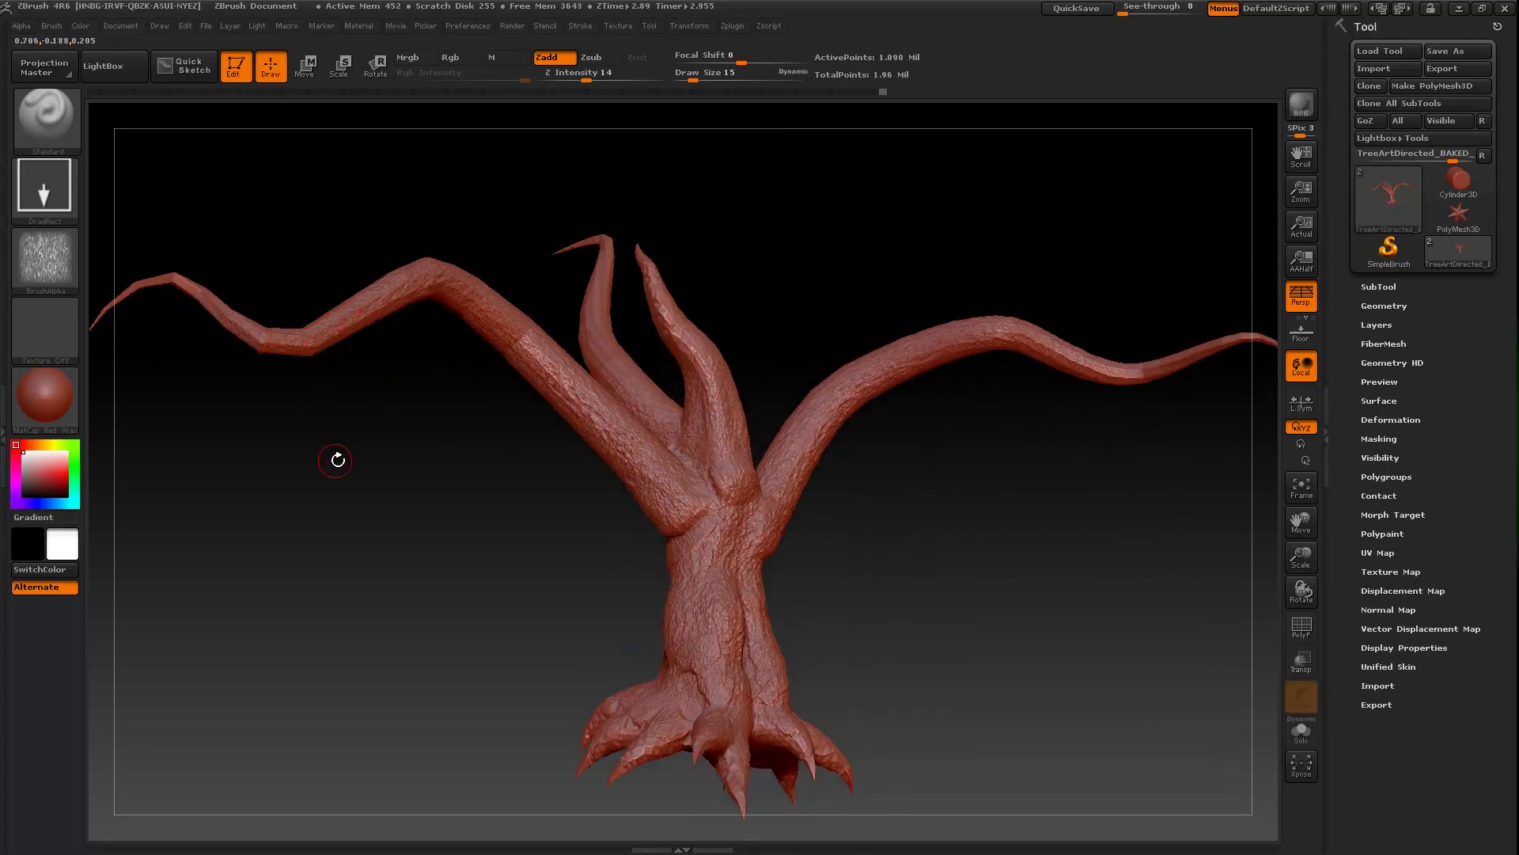
drag(336, 454, 312, 407)
mouse_move(468, 478)
mouse_down()
mouse_move(405, 481)
mouse_move(465, 489)
mouse_up()
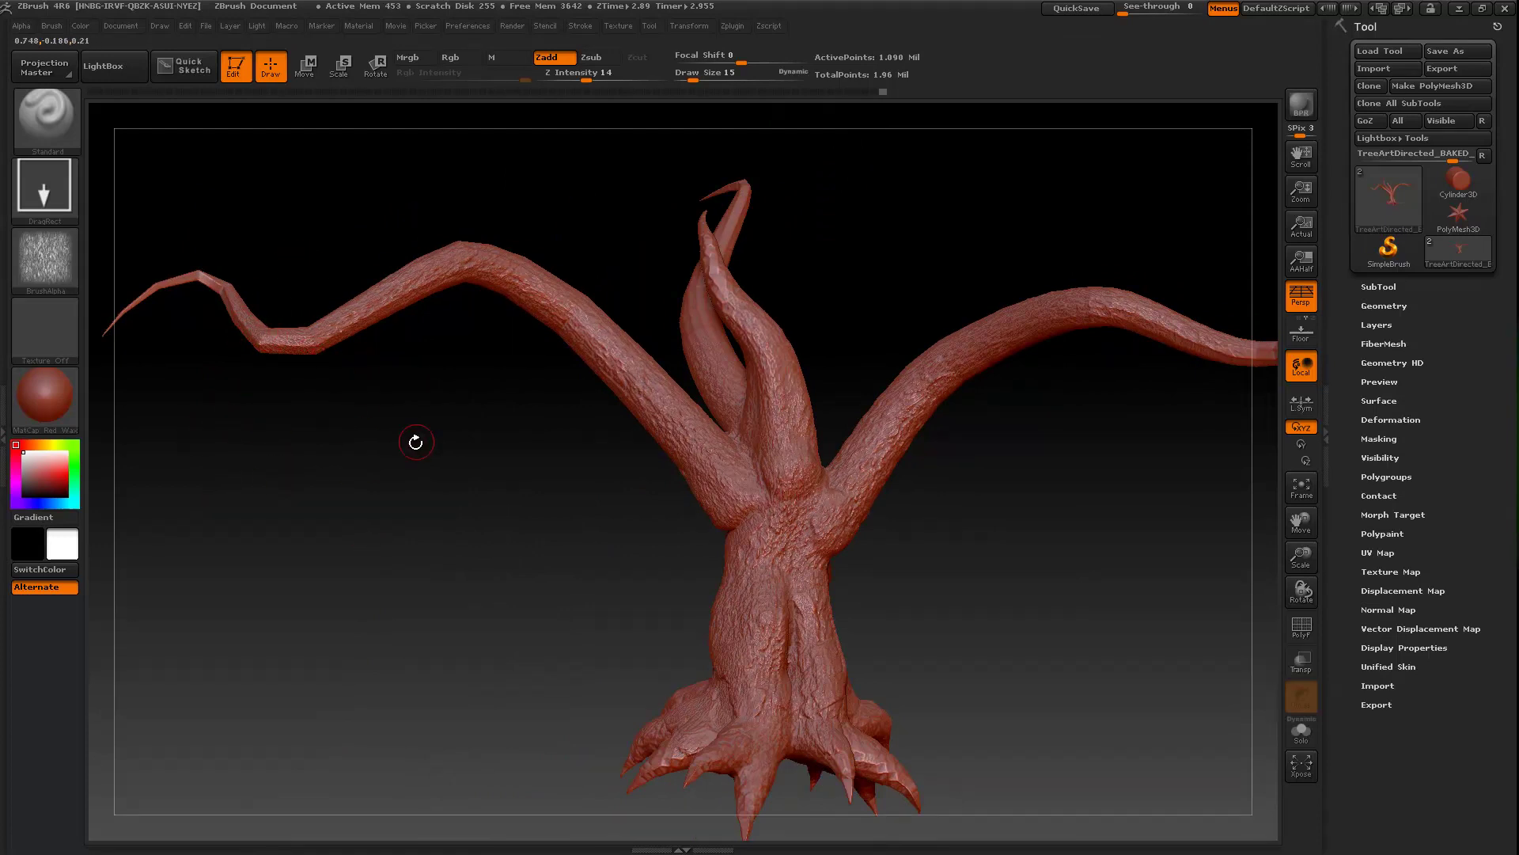
drag(411, 438, 470, 457)
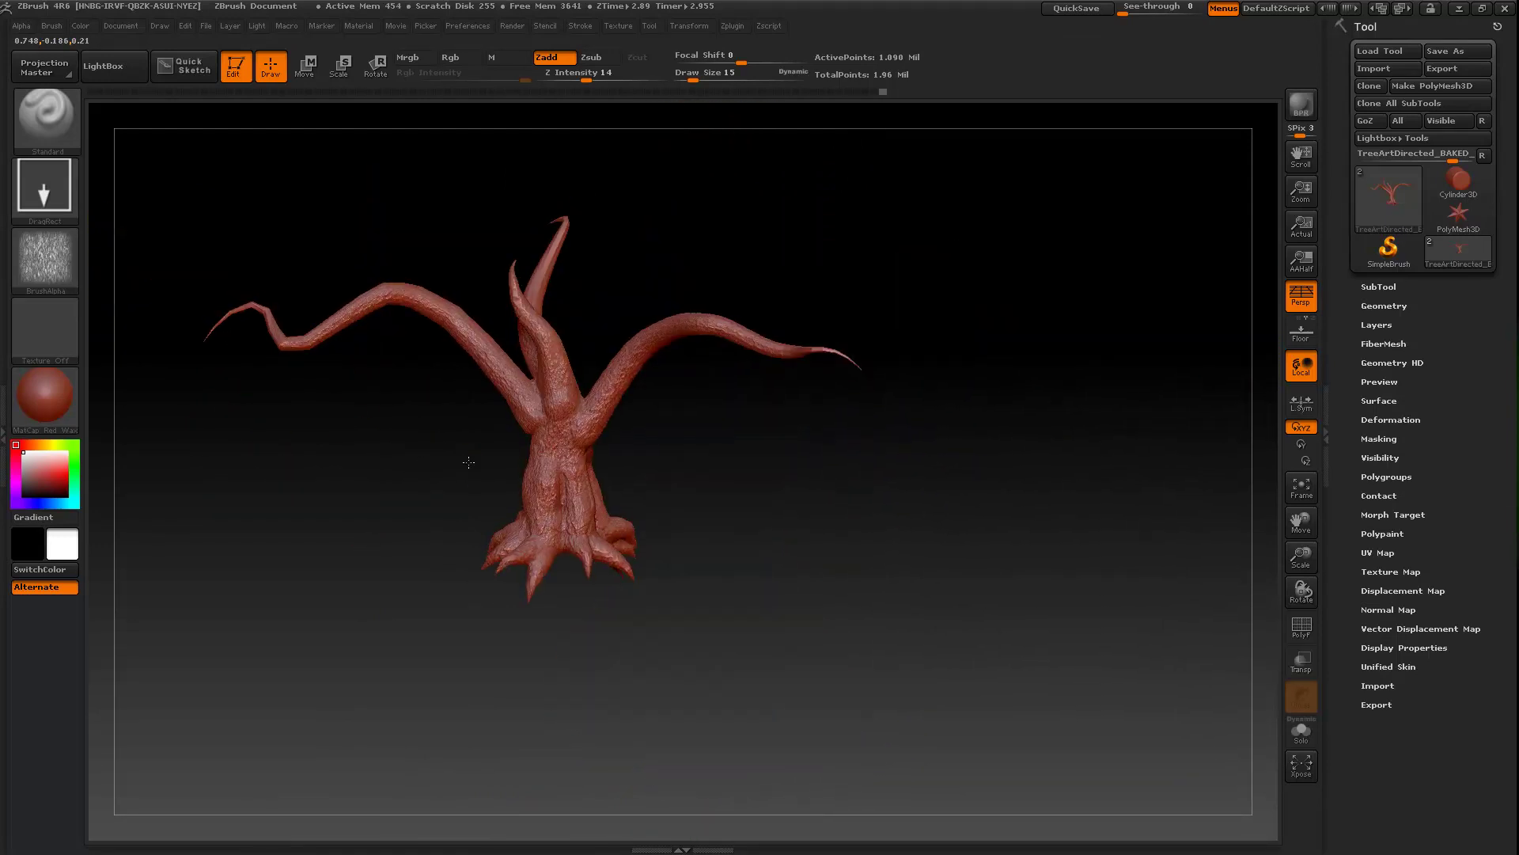
drag(630, 493, 702, 467)
mouse_move(713, 428)
mouse_down()
mouse_move(685, 459)
mouse_move(747, 501)
mouse_move(780, 496)
mouse_move(781, 512)
mouse_move(800, 512)
mouse_move(772, 507)
mouse_up()
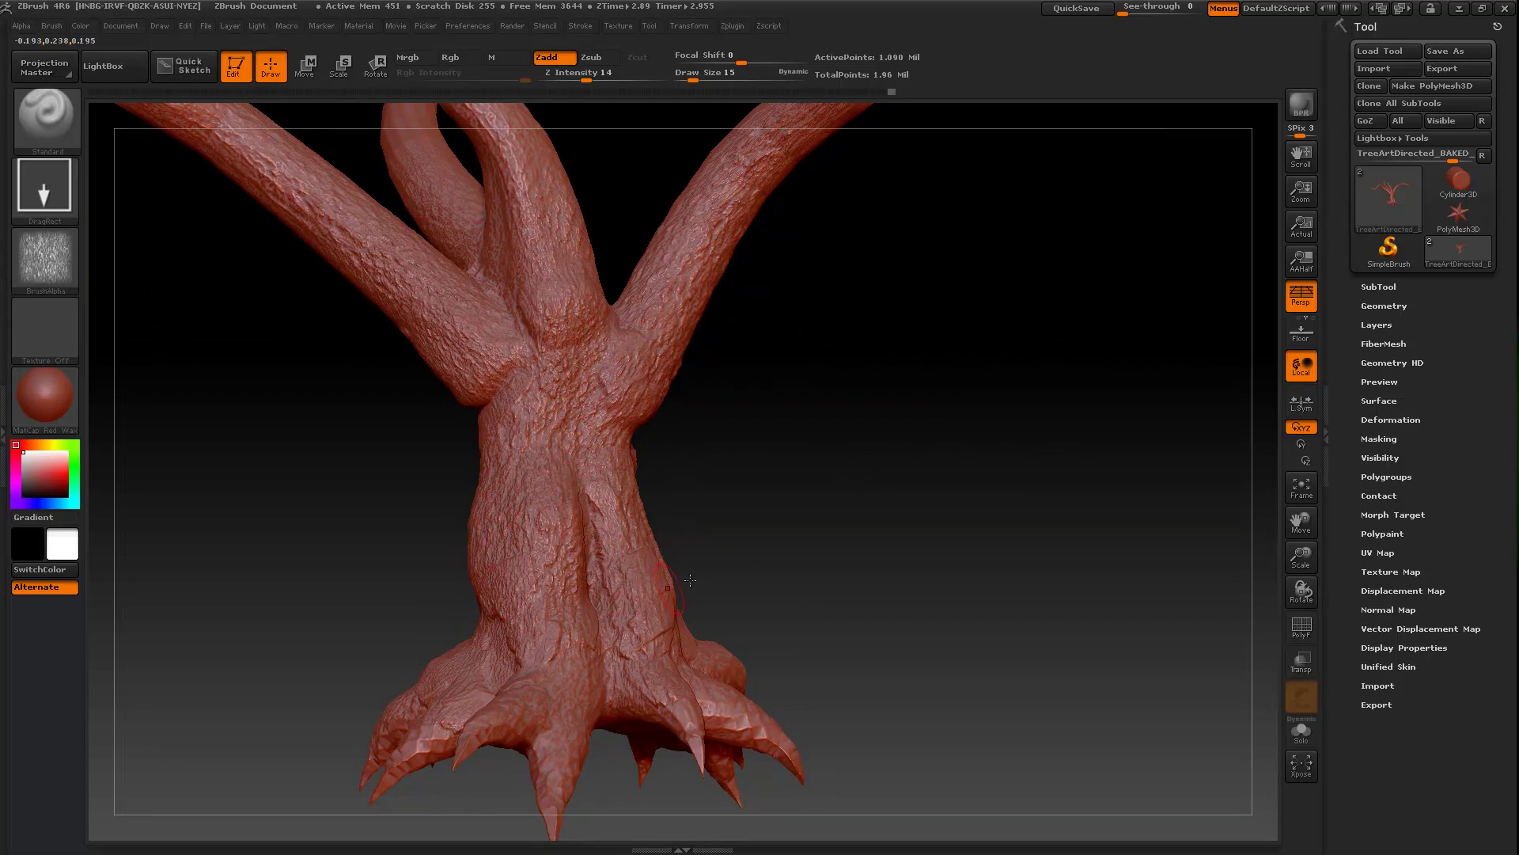
mouse_move(789, 559)
mouse_down()
mouse_move(719, 567)
mouse_move(776, 570)
mouse_move(793, 546)
mouse_up()
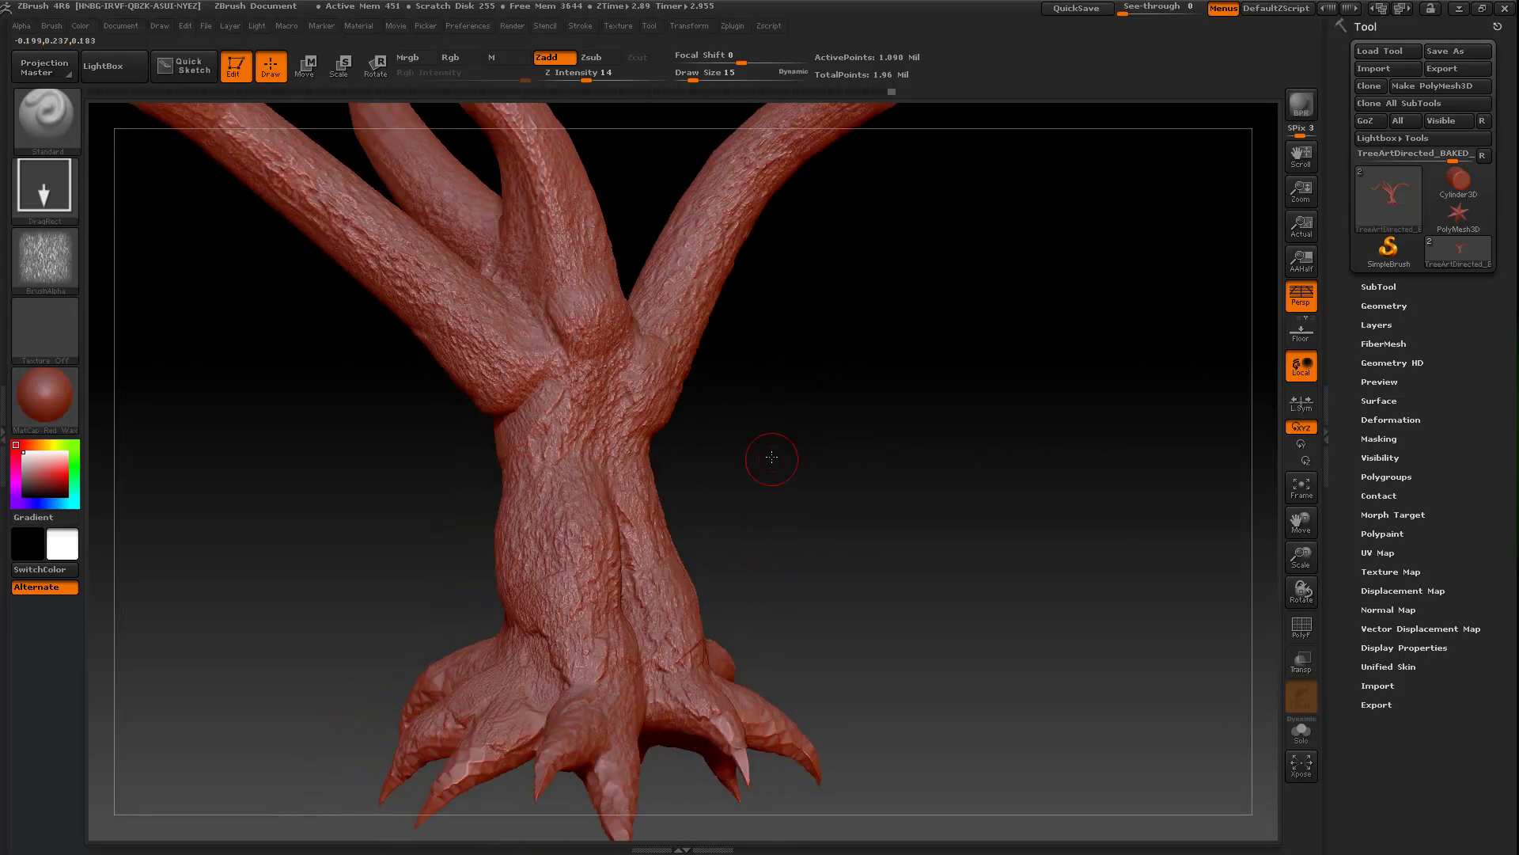
Rotate the tree in ZBrush, check the Zplugin menu, then minimize ZBrush to return to 3ds Max
drag(771, 457, 713, 434)
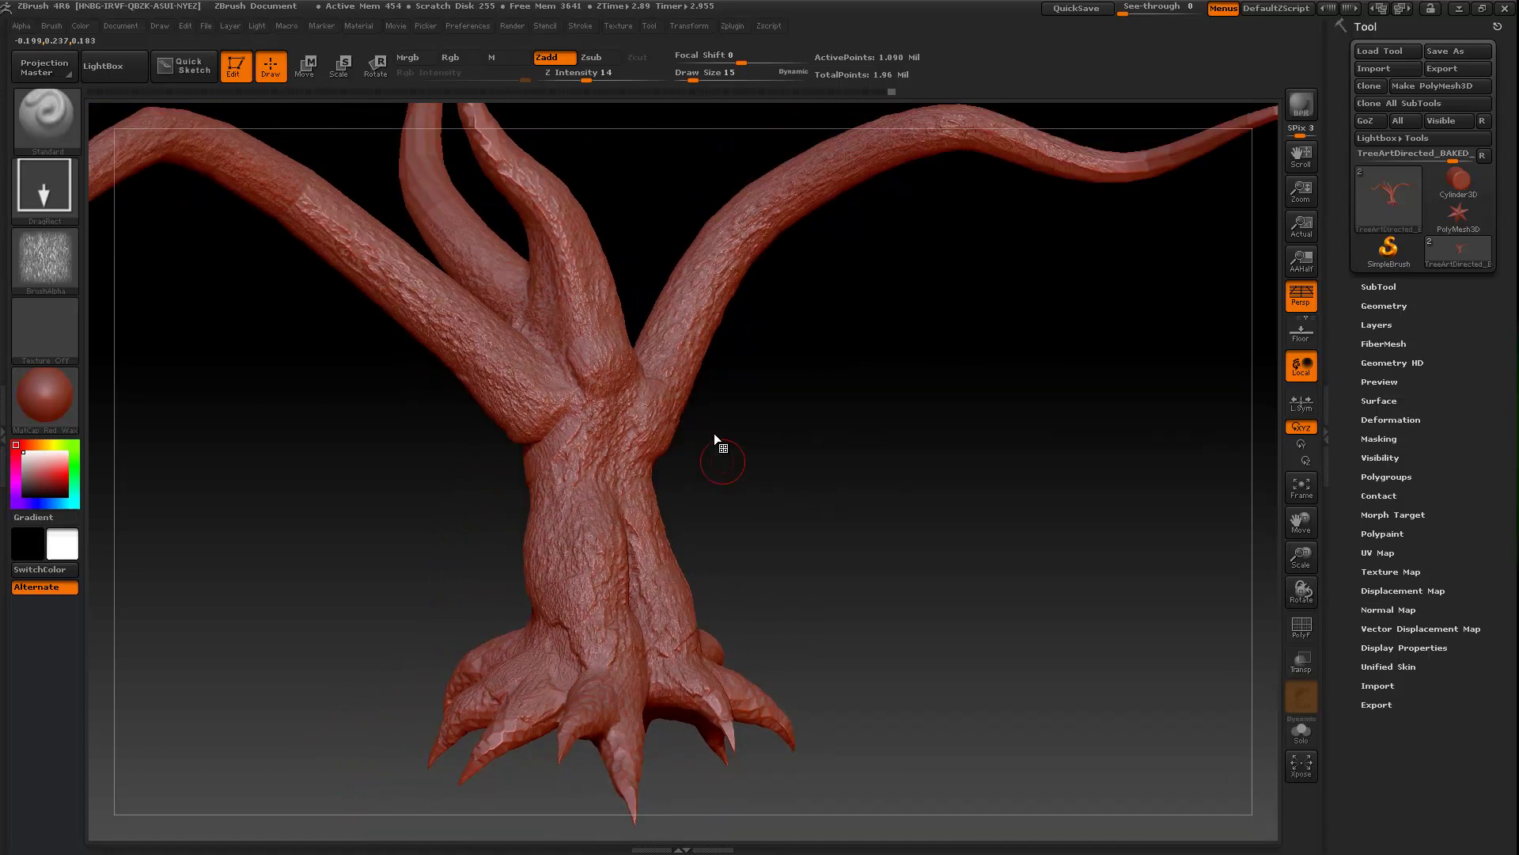
click(736, 26)
drag(855, 473, 767, 500)
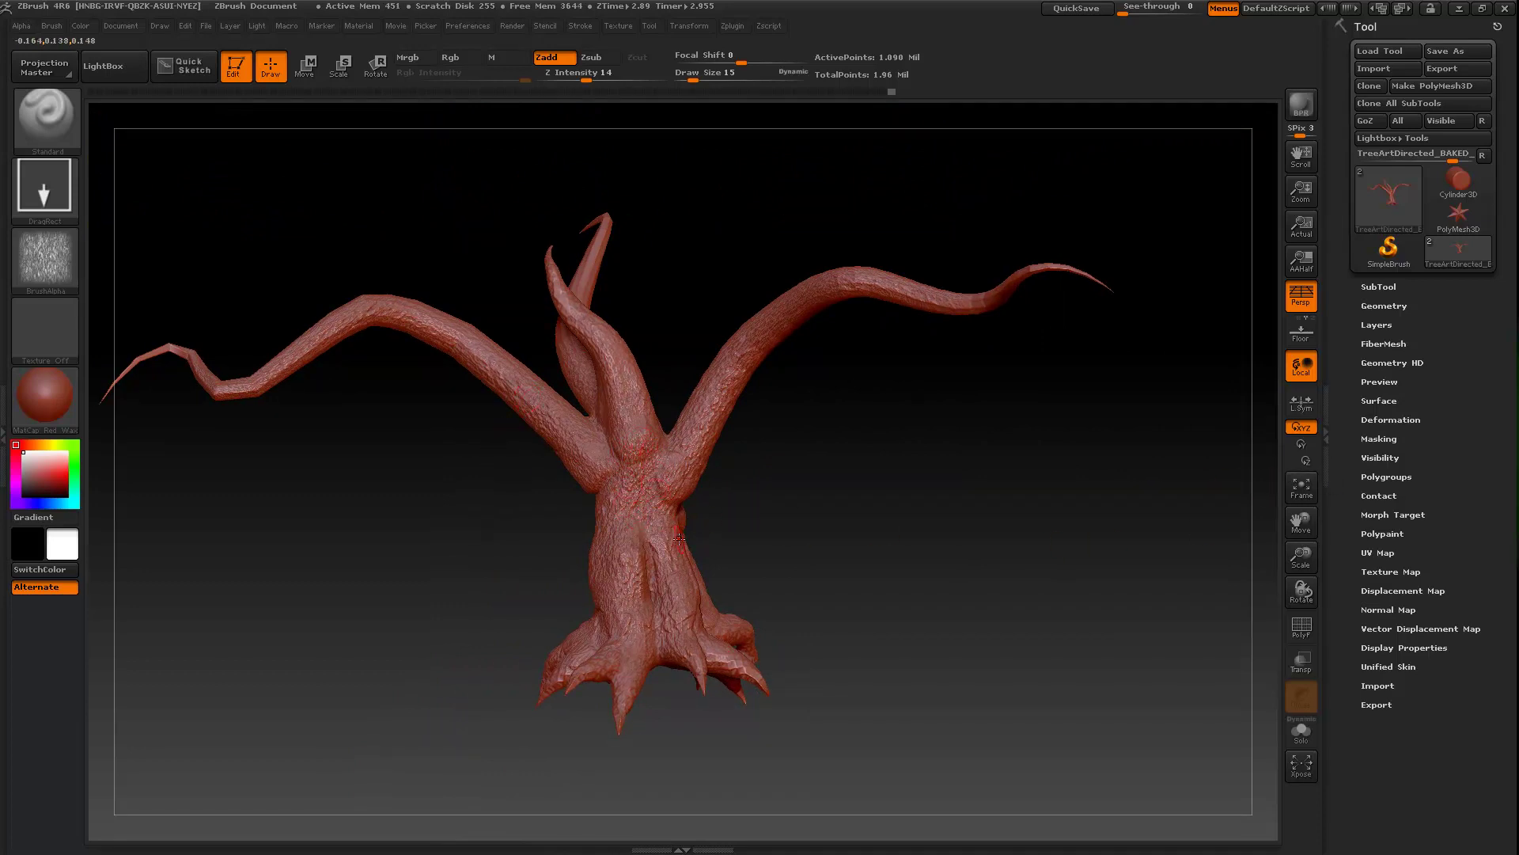
drag(744, 500, 876, 524)
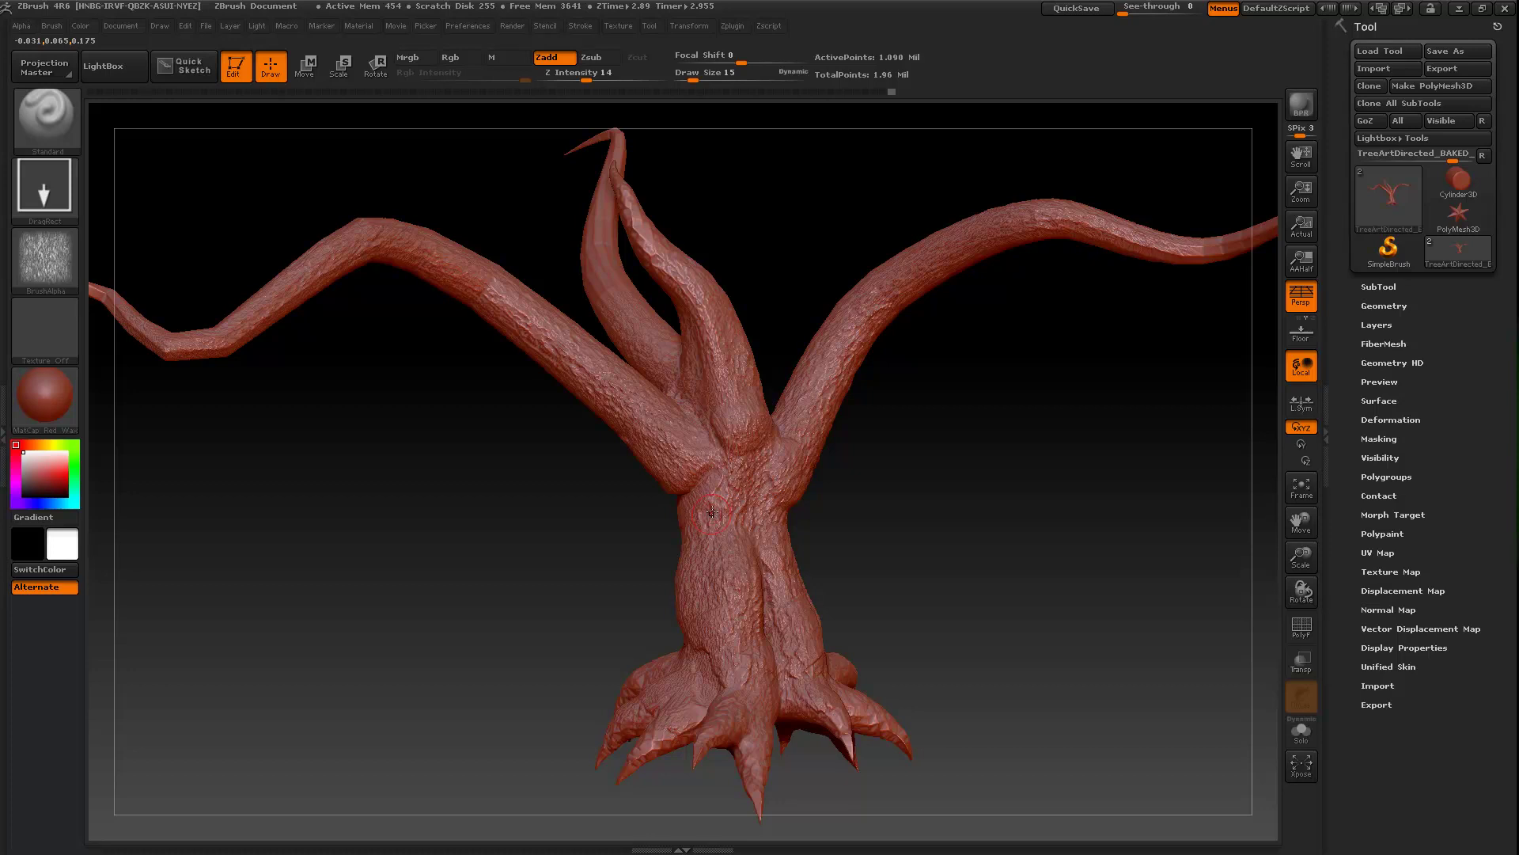
drag(860, 506, 655, 450)
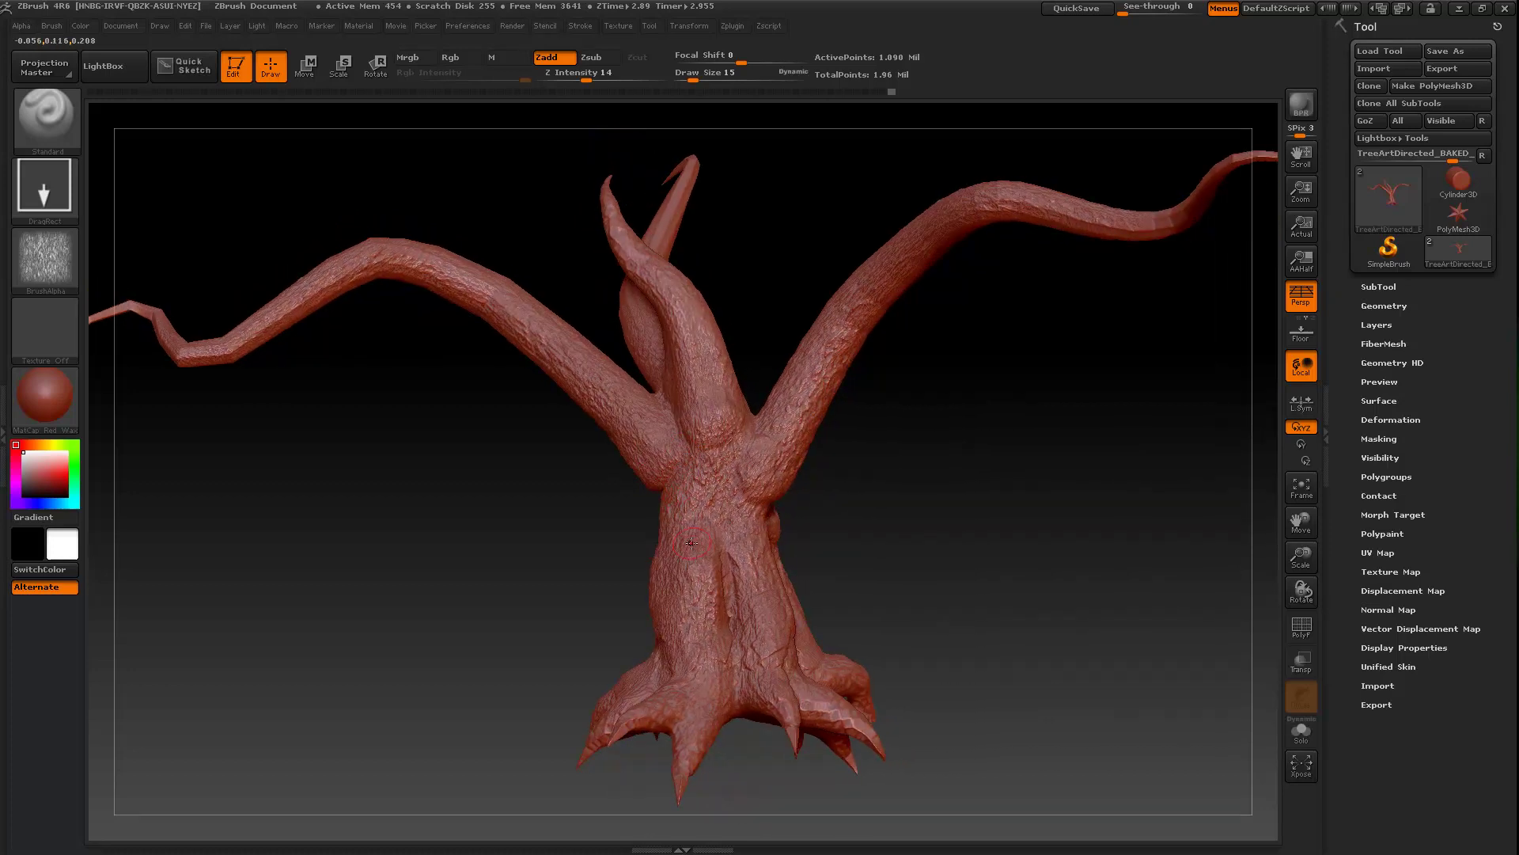
drag(871, 526, 903, 492)
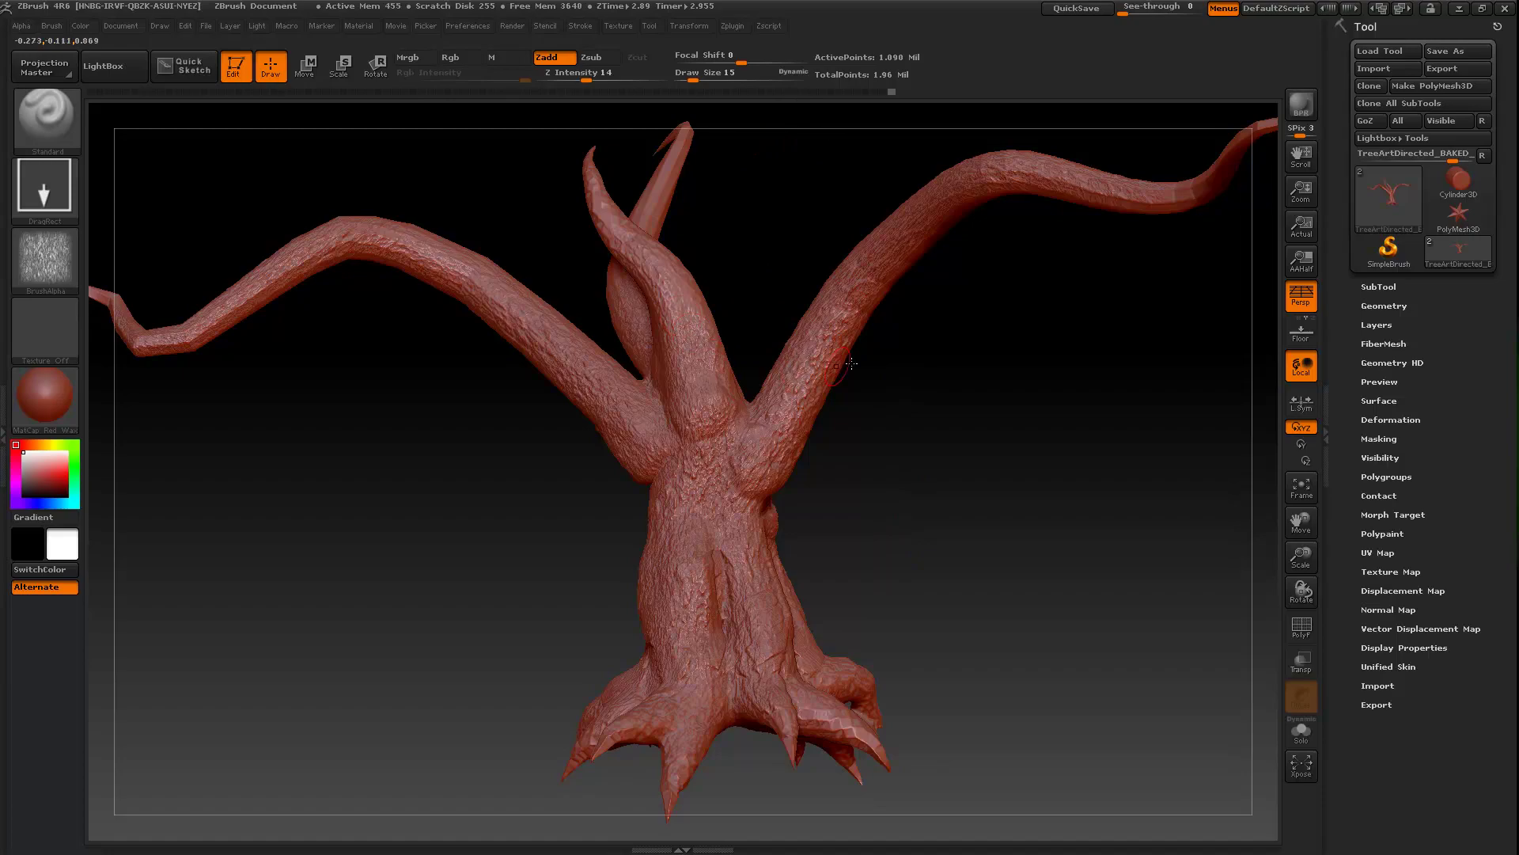
drag(953, 393, 1137, 336)
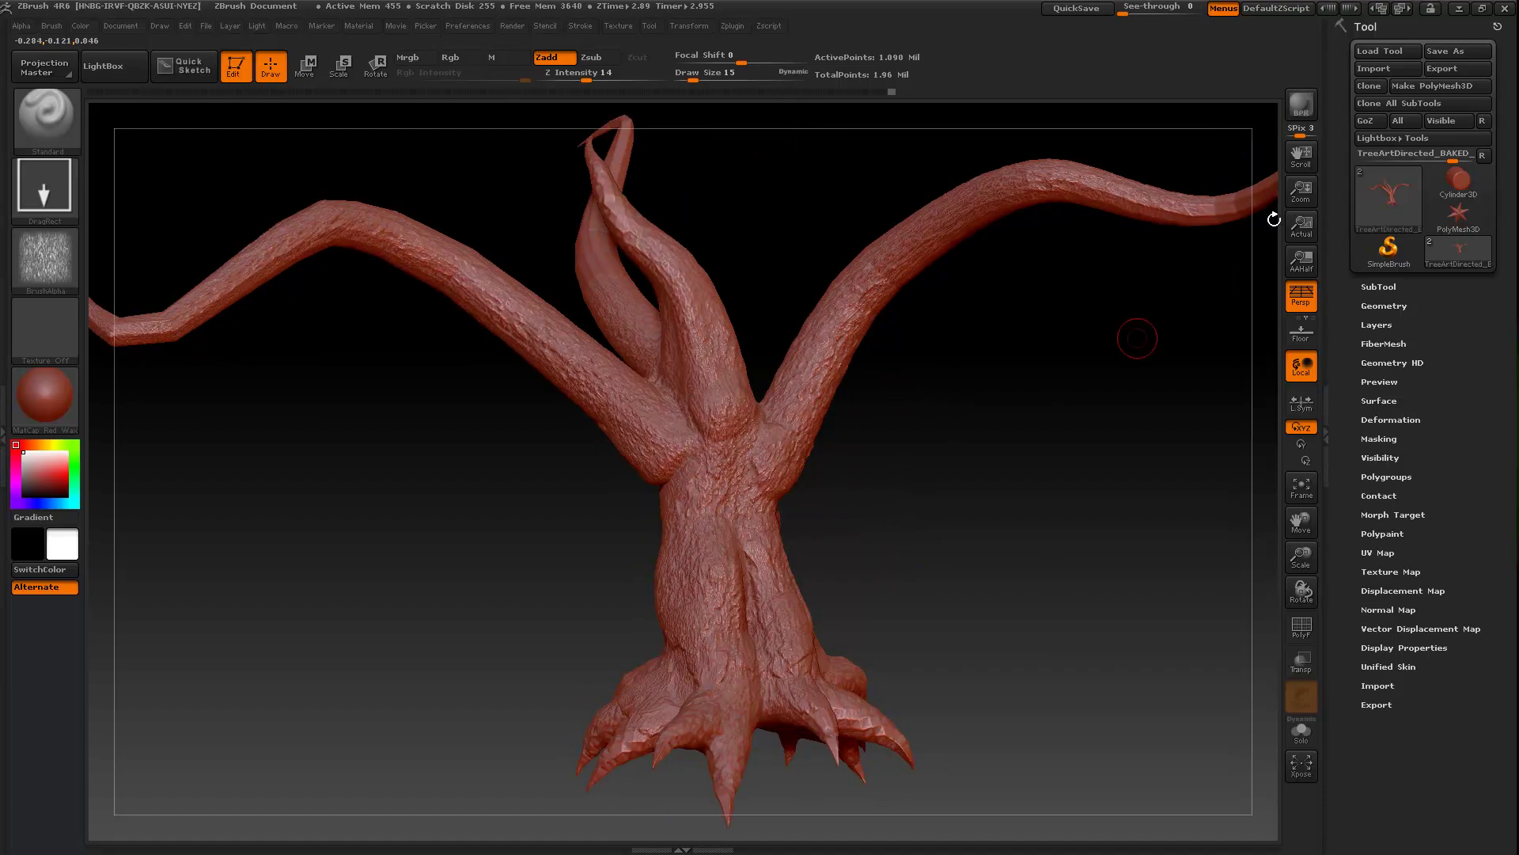
click(1459, 6)
alt+middle_drag(554, 387, 707, 415)
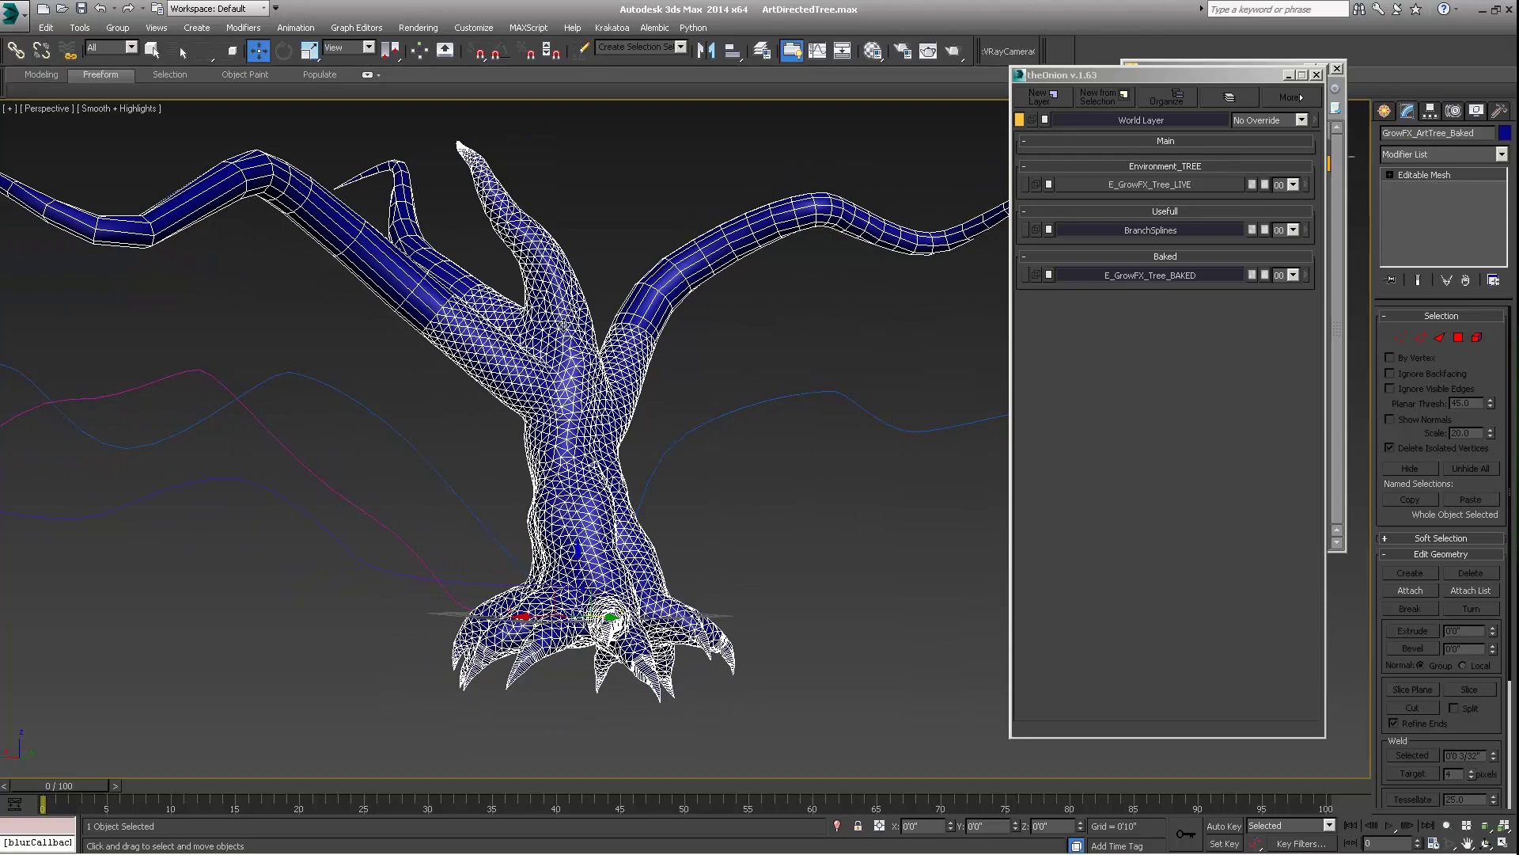
Orbit and zoom the Perspective viewport around the baked tree to frame its branches and roots
alt+middle_drag(633, 380, 681, 471)
scroll(694, 421, down, 3)
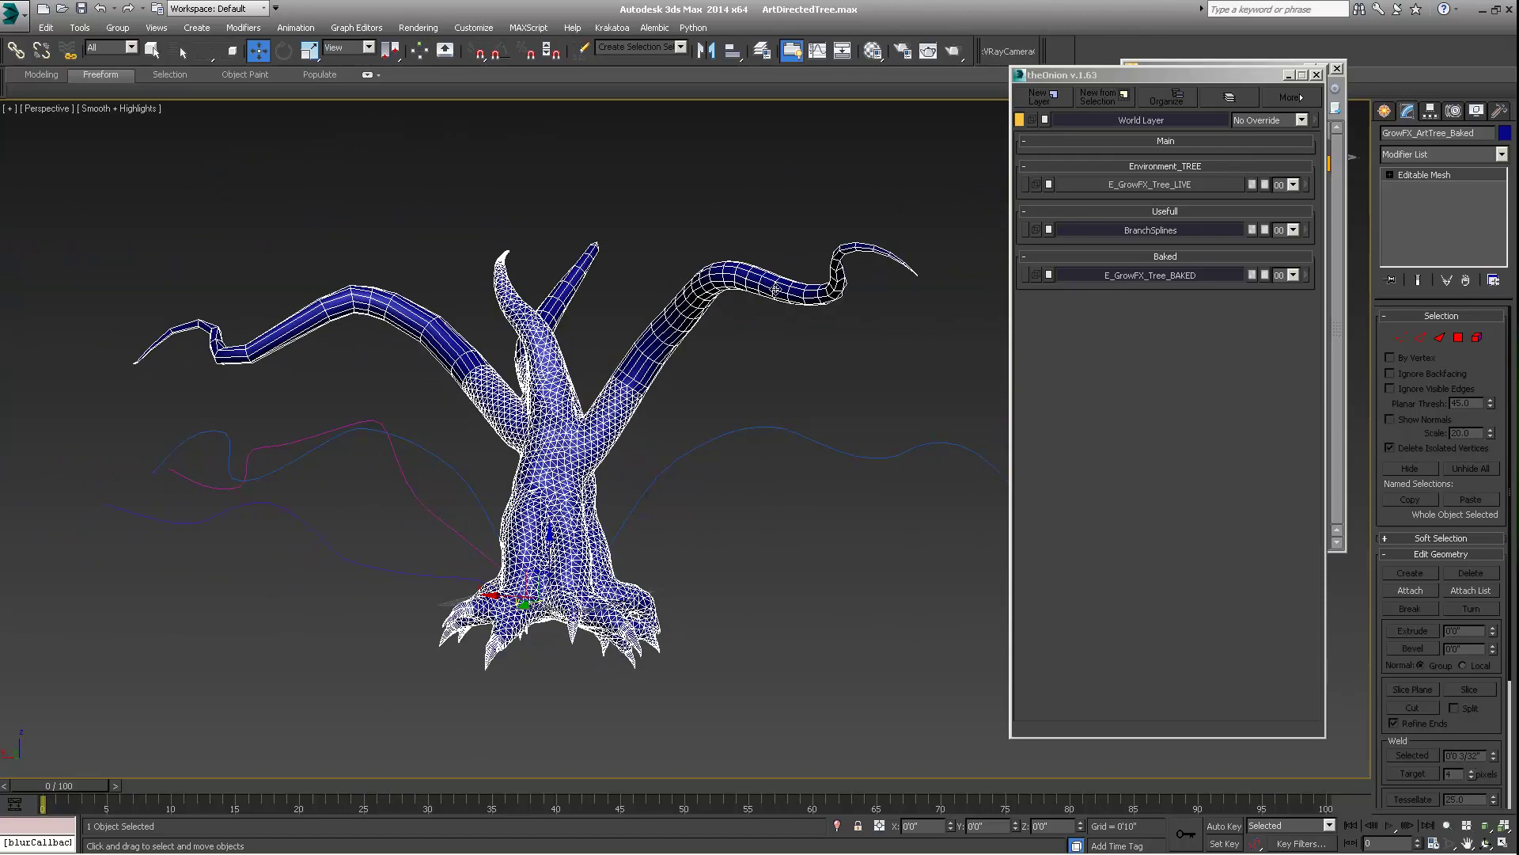
alt+middle_drag(506, 459, 648, 449)
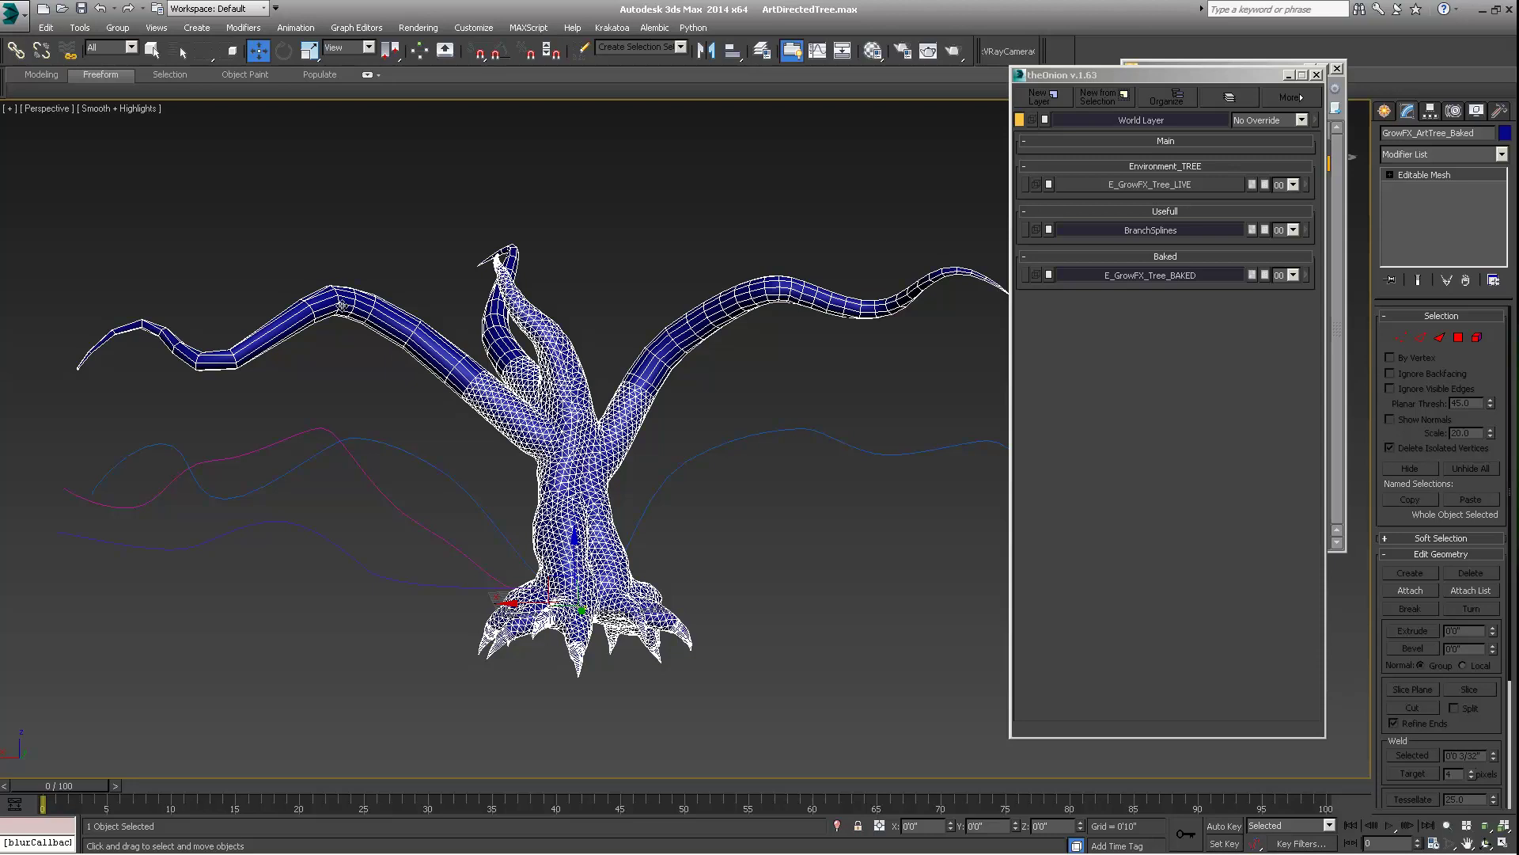
alt+middle_drag(546, 432, 571, 457)
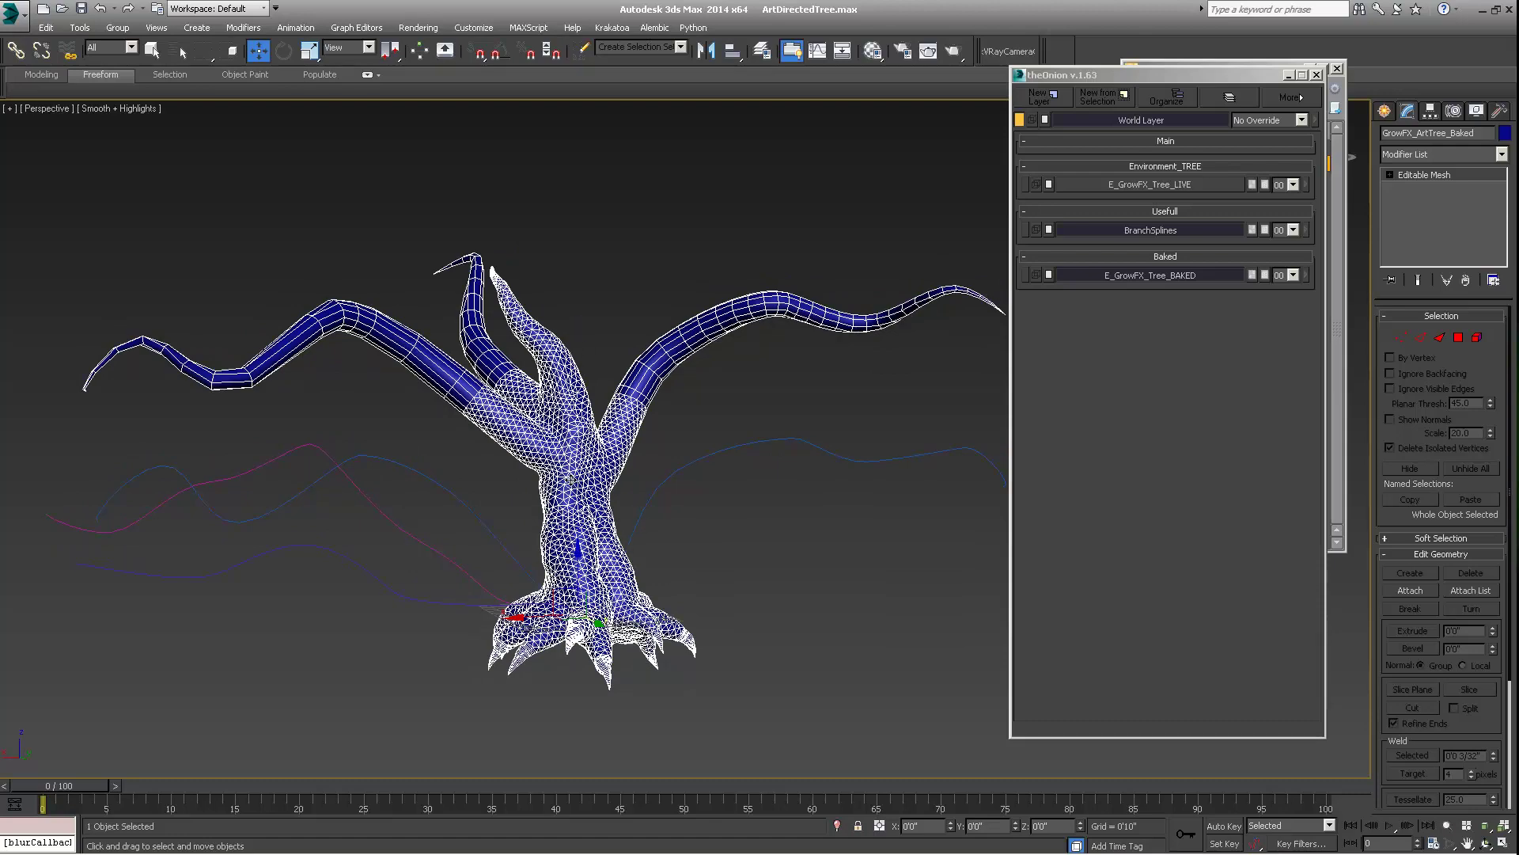
alt+middle_drag(587, 518, 732, 546)
scroll(663, 565, down, 1)
scroll(707, 502, up, 3)
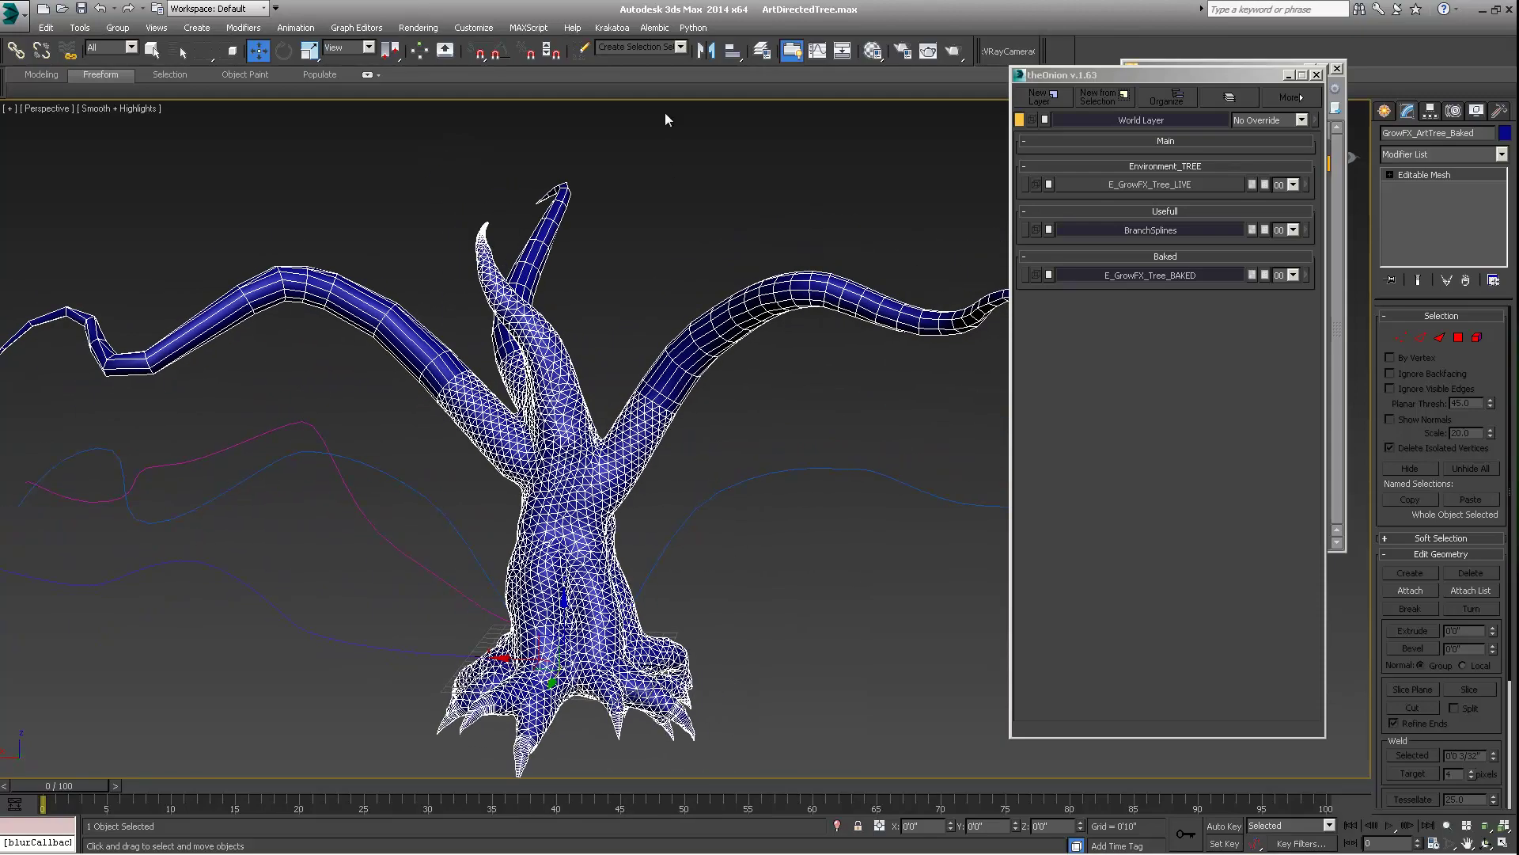
alt+middle_drag(704, 169, 686, 405)
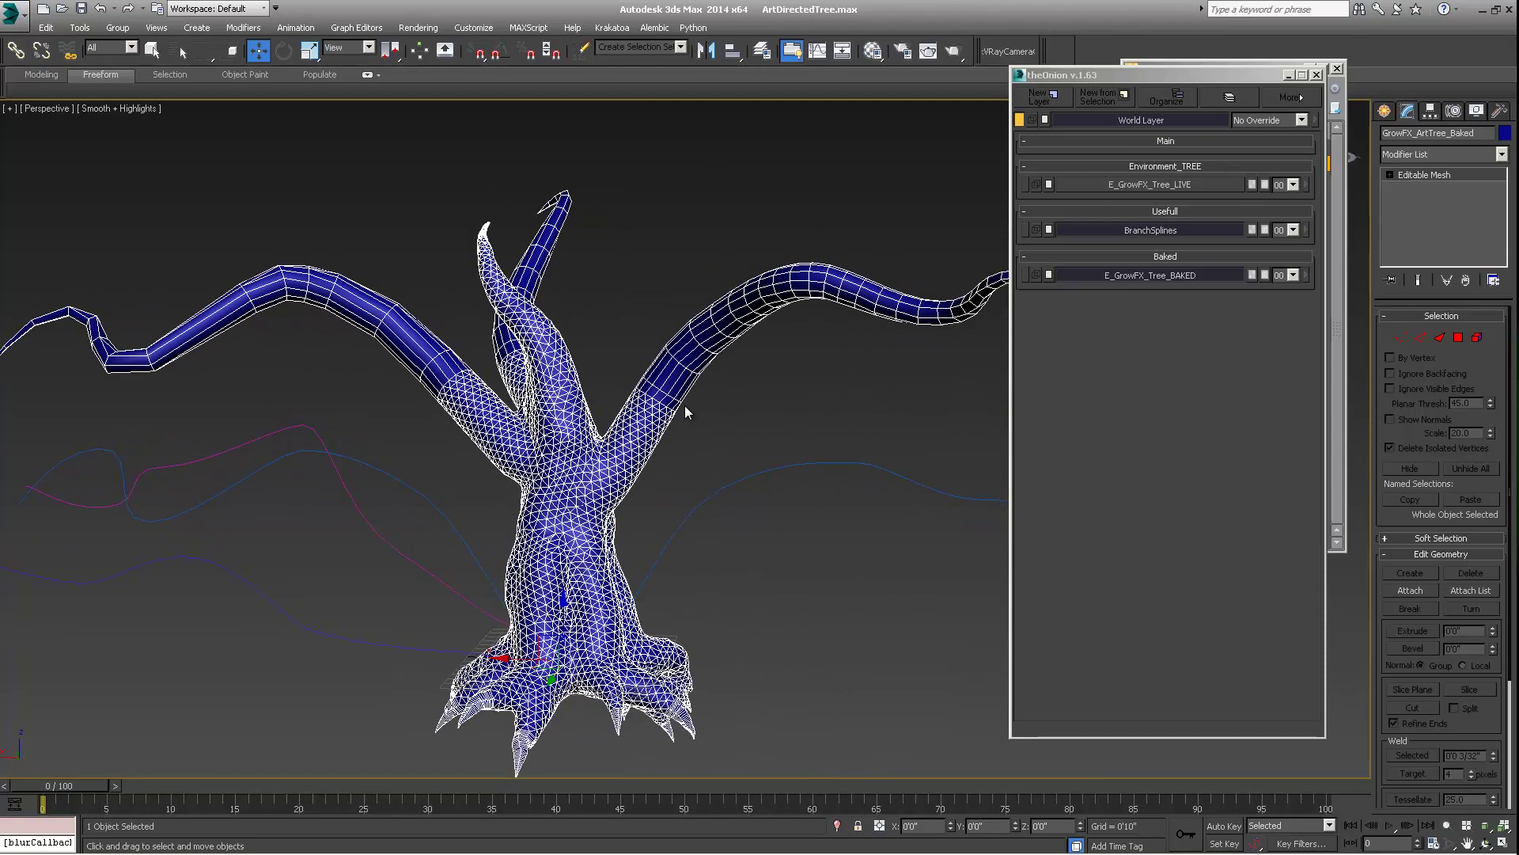
click(706, 500)
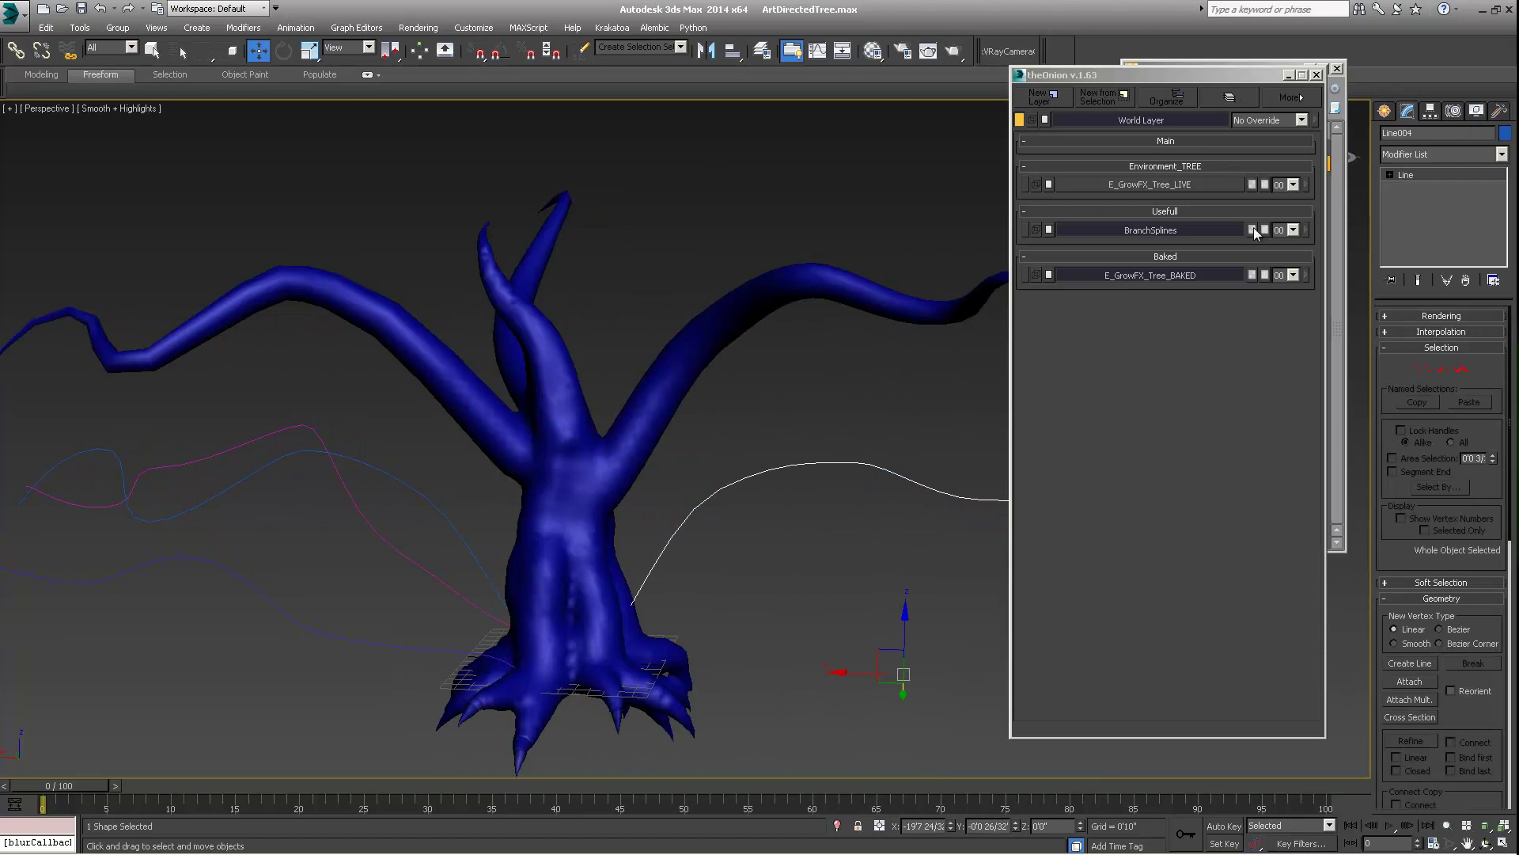
scroll(735, 414, down, 3)
alt+middle_drag(735, 415, 729, 402)
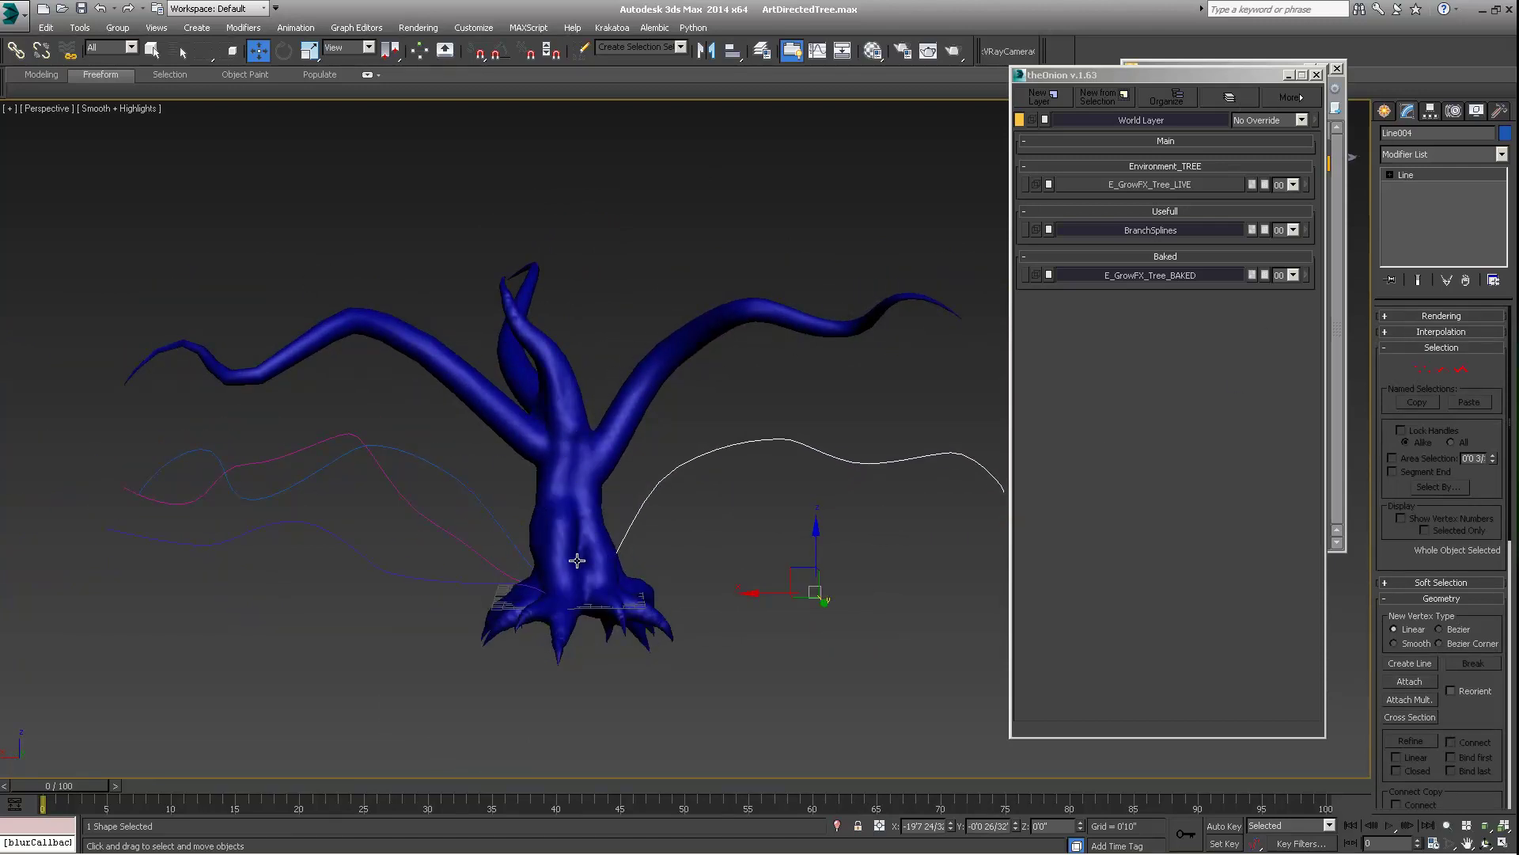
alt+middle_drag(532, 384, 583, 492)
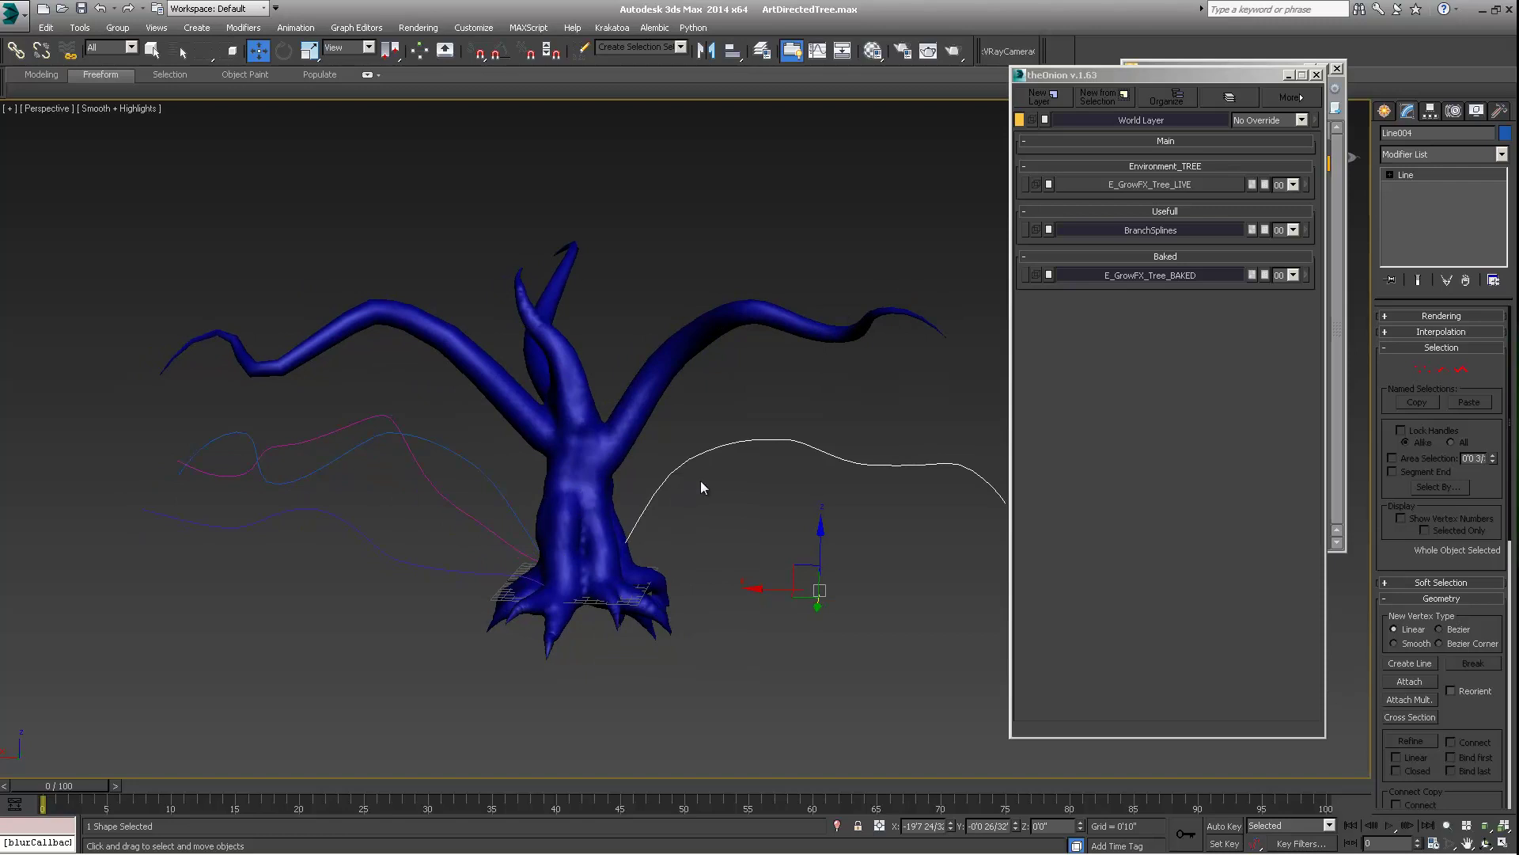
alt+middle_drag(623, 559, 609, 558)
scroll(582, 538, up, 2)
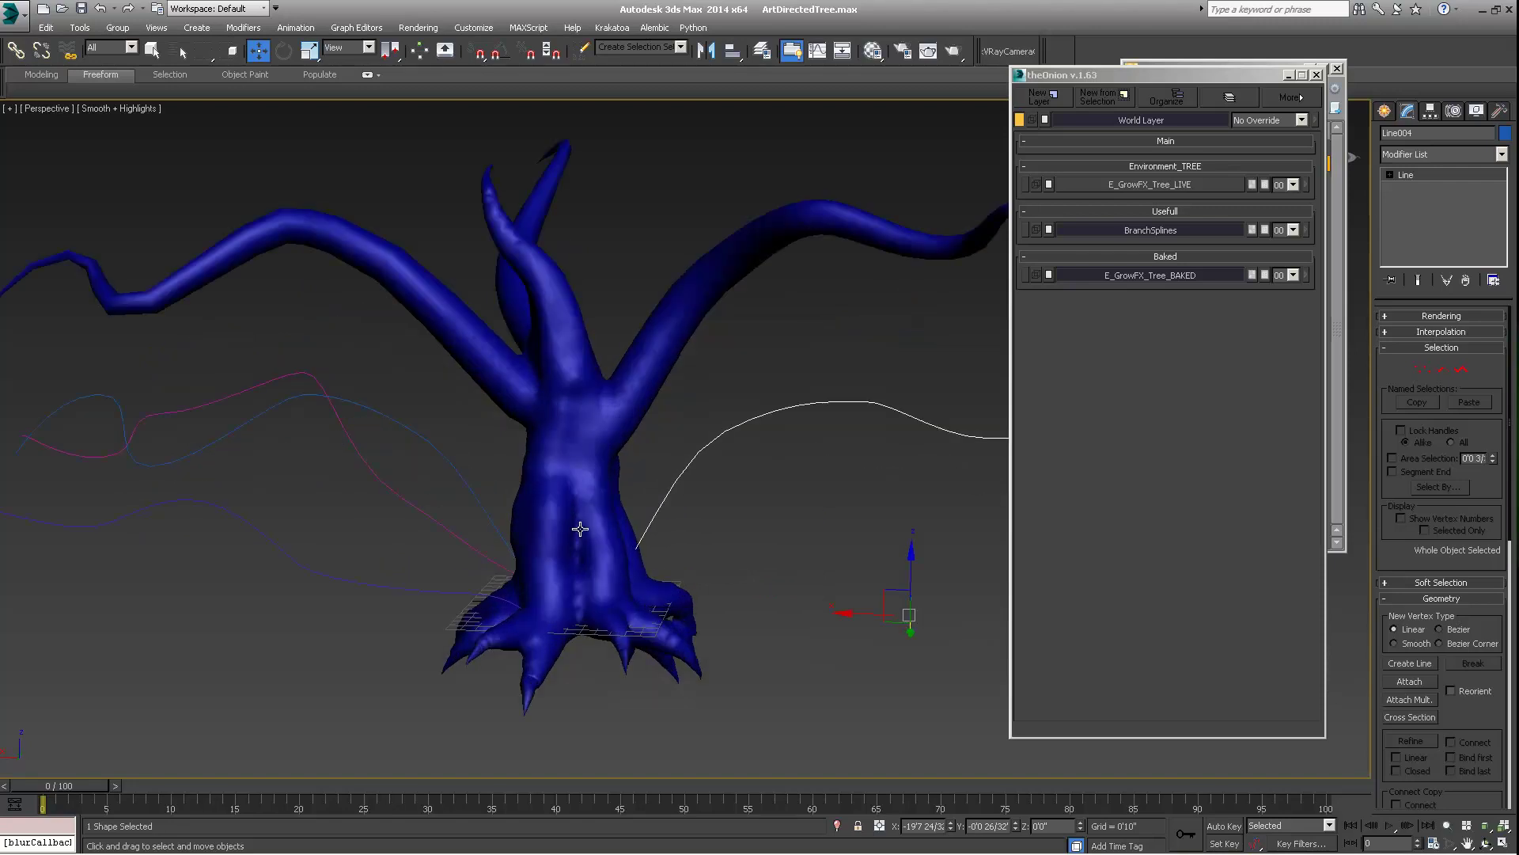
alt+middle_drag(578, 446, 643, 574)
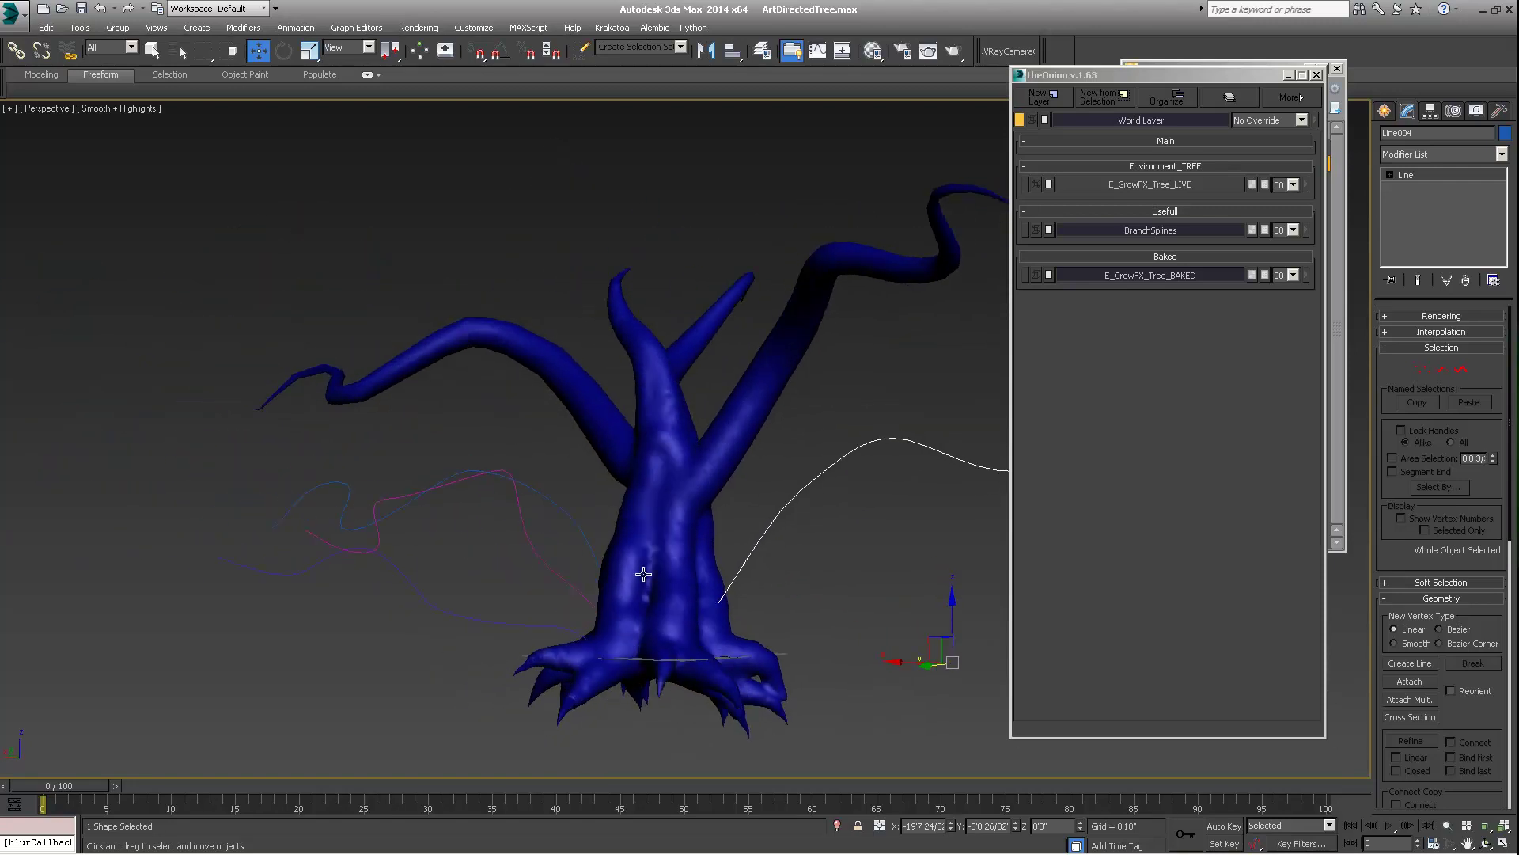
alt+middle_drag(697, 650, 676, 613)
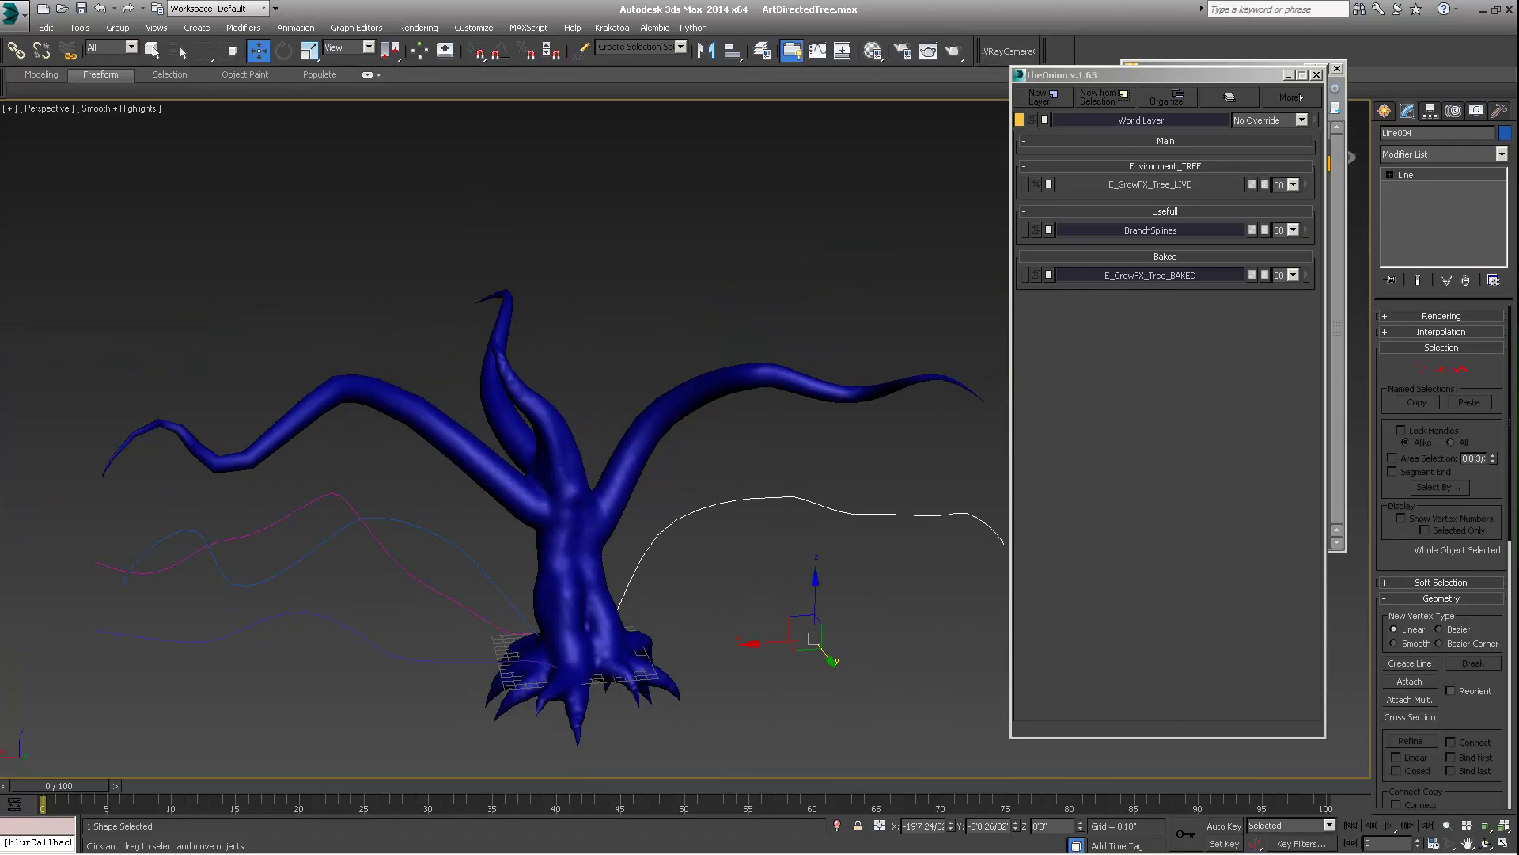